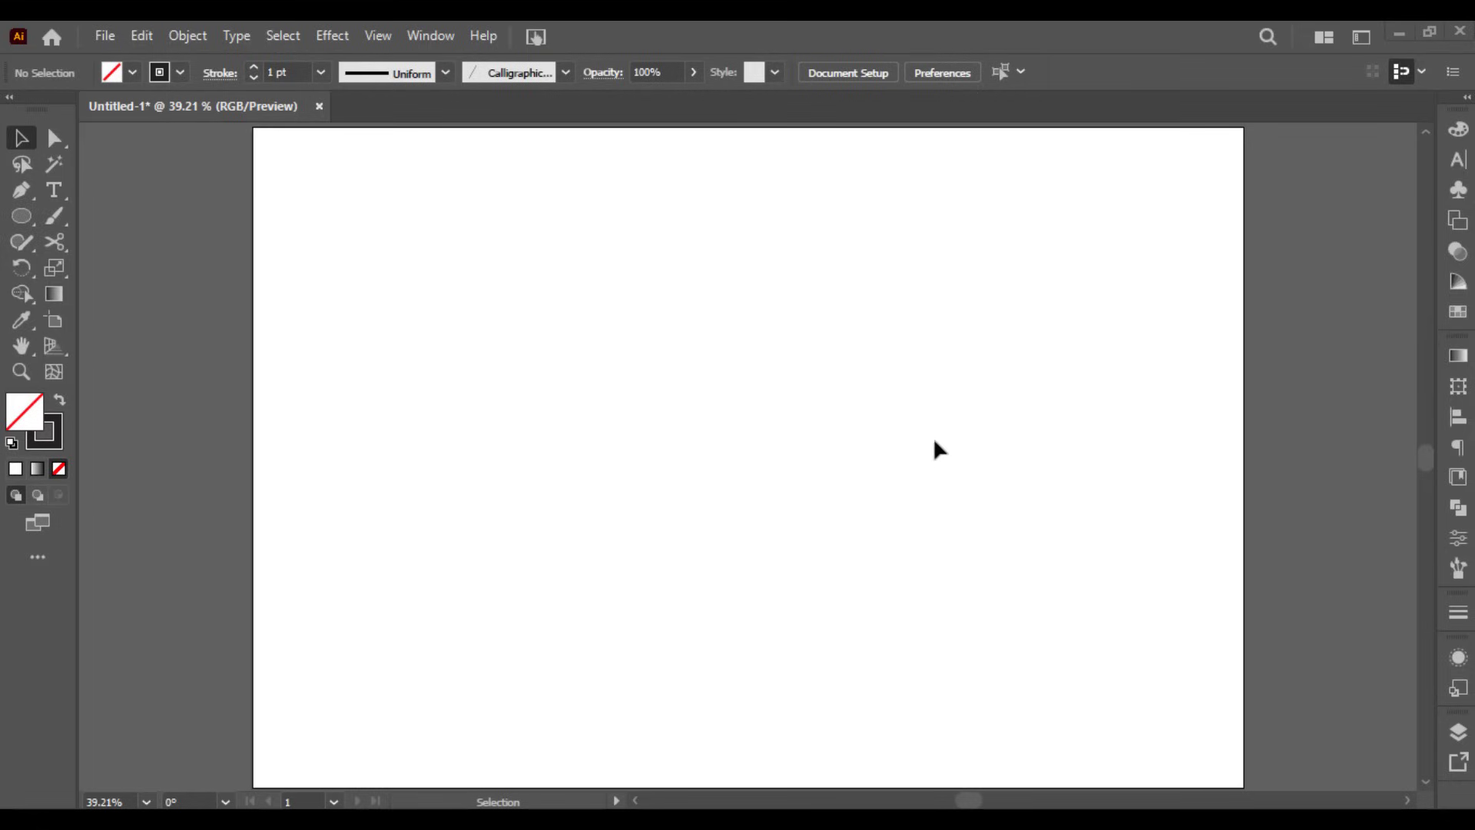
- Choose the Paintbrush with the thin slanted calligraphic brush
click(62, 220)
click(122, 220)
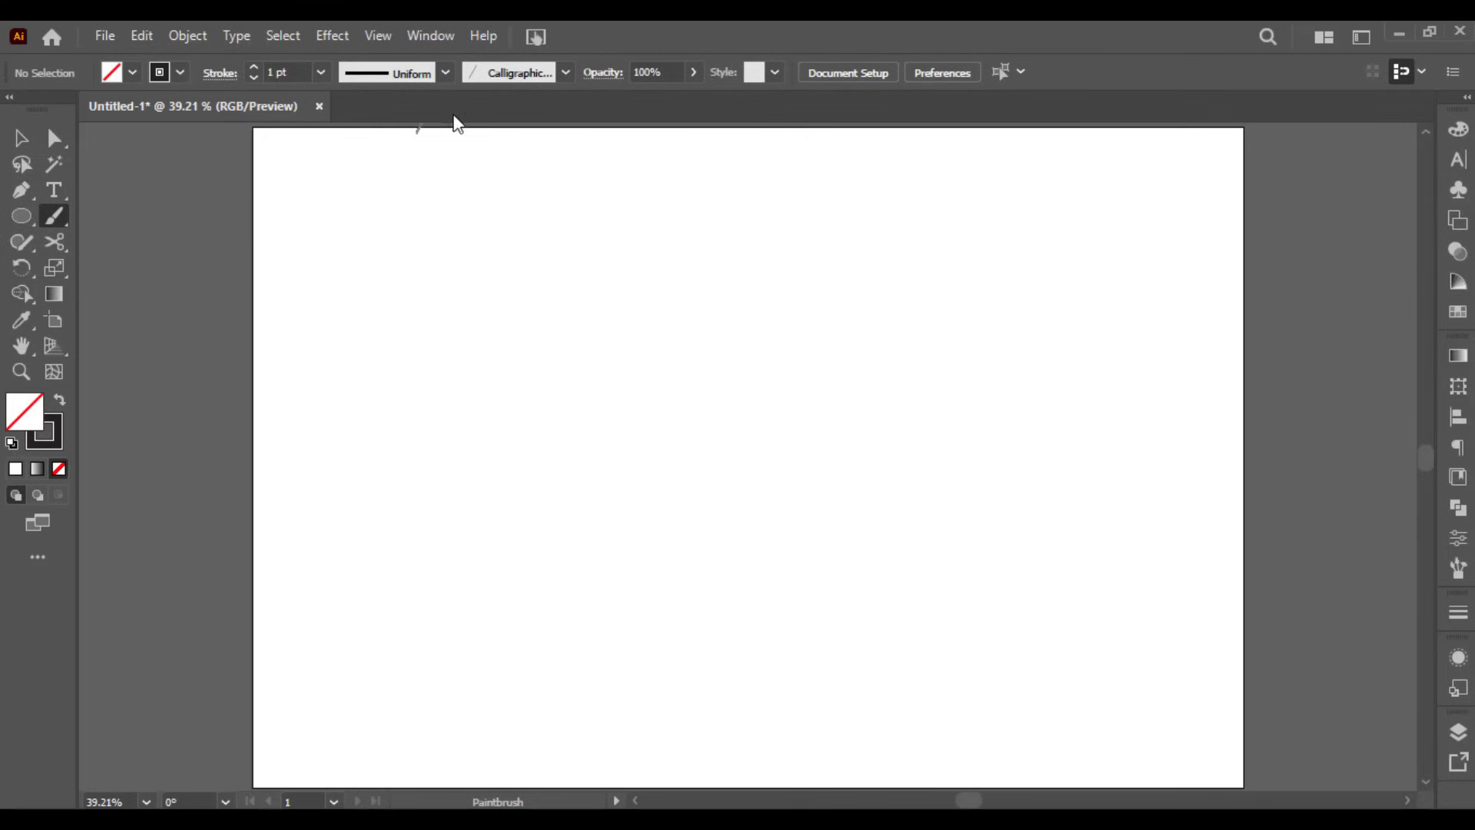
click(487, 74)
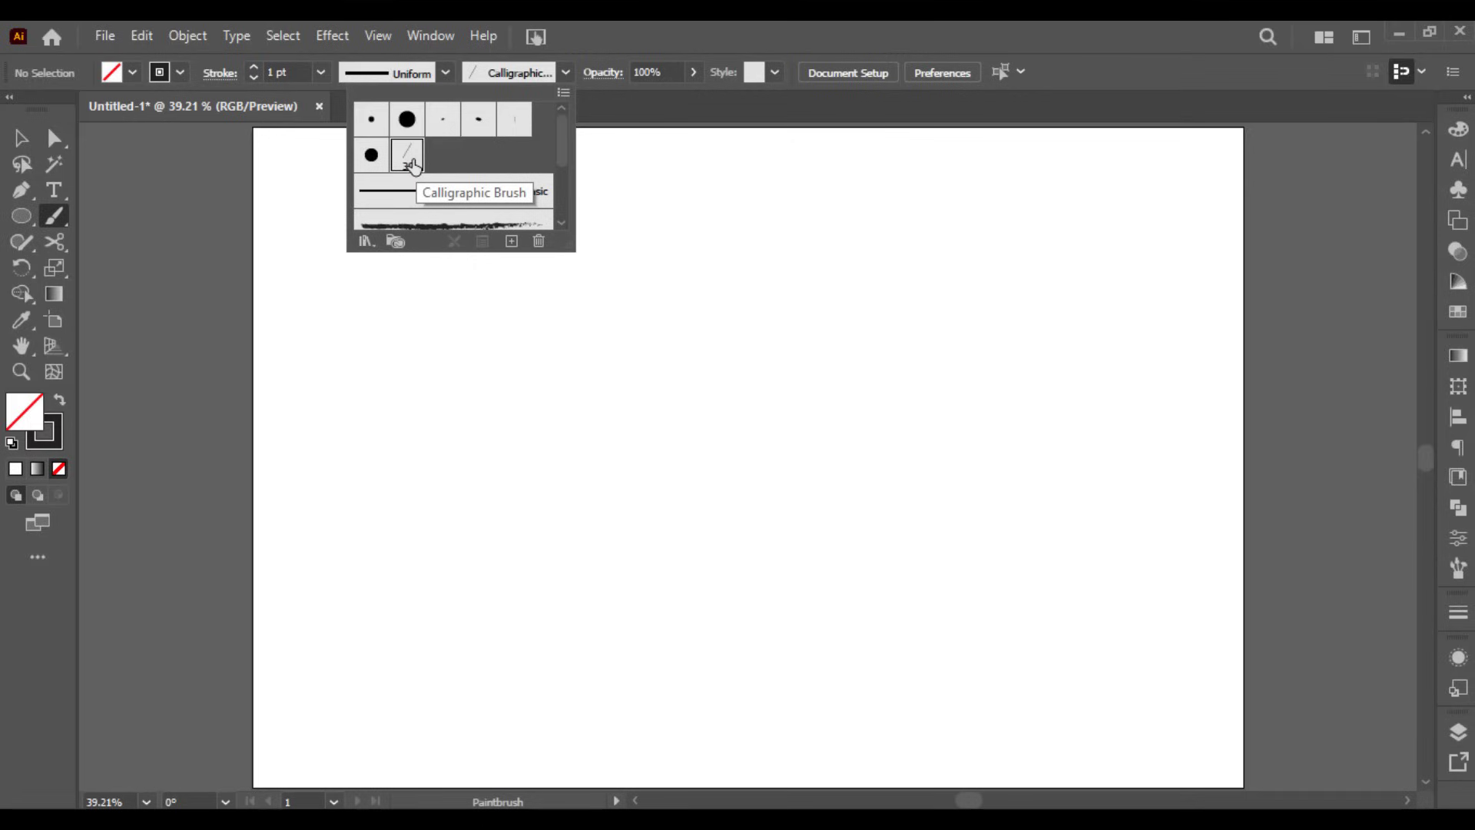
click(679, 290)
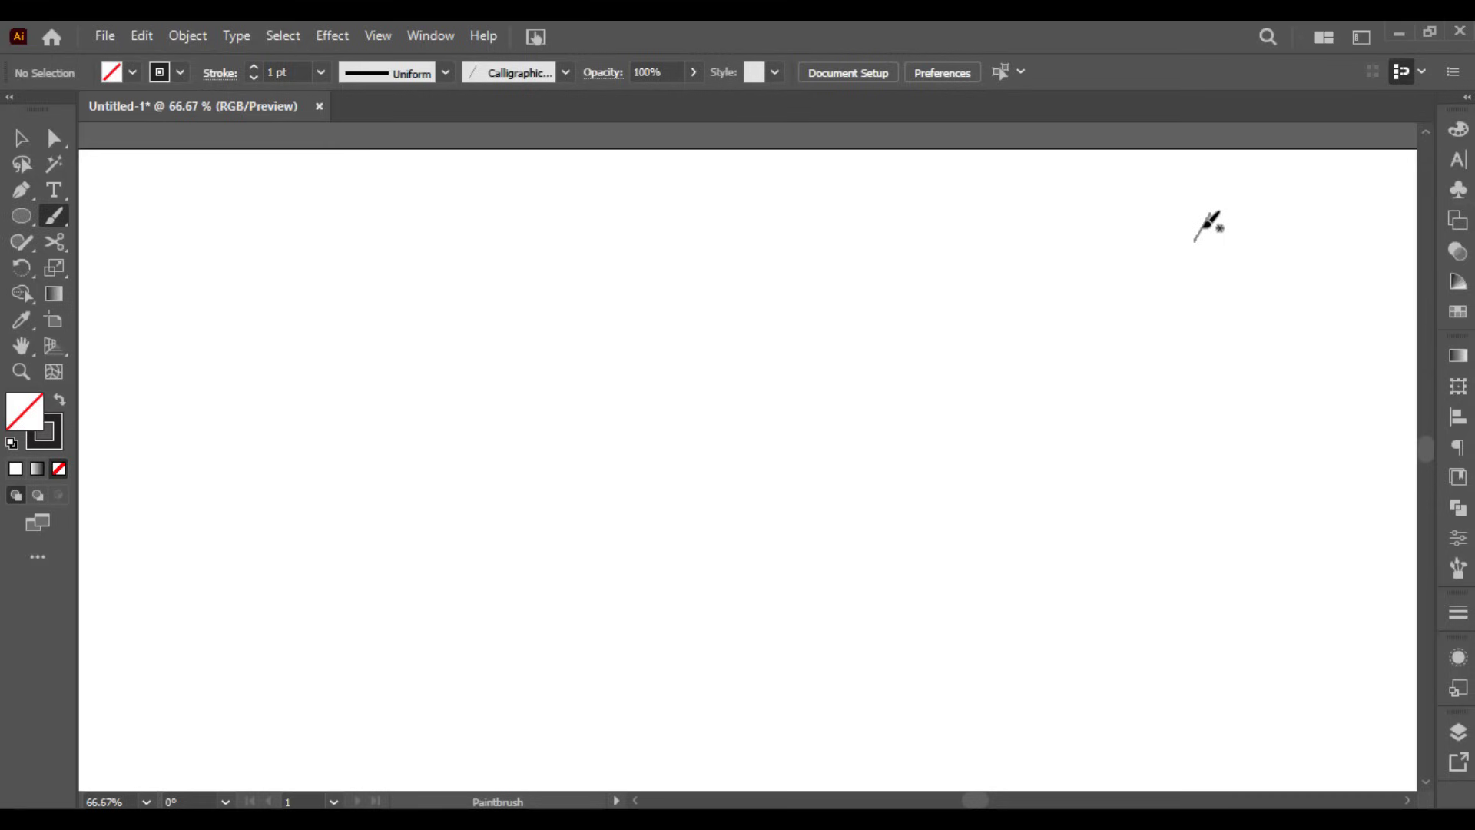
- Paint an S-curved alif near the artboard's upper right and, to its left, a two-stroke ba with a diamond dot below
mouse_move(1201, 229)
mouse_down()
mouse_move(1199, 283)
mouse_move(1232, 395)
mouse_move(1220, 427)
mouse_up()
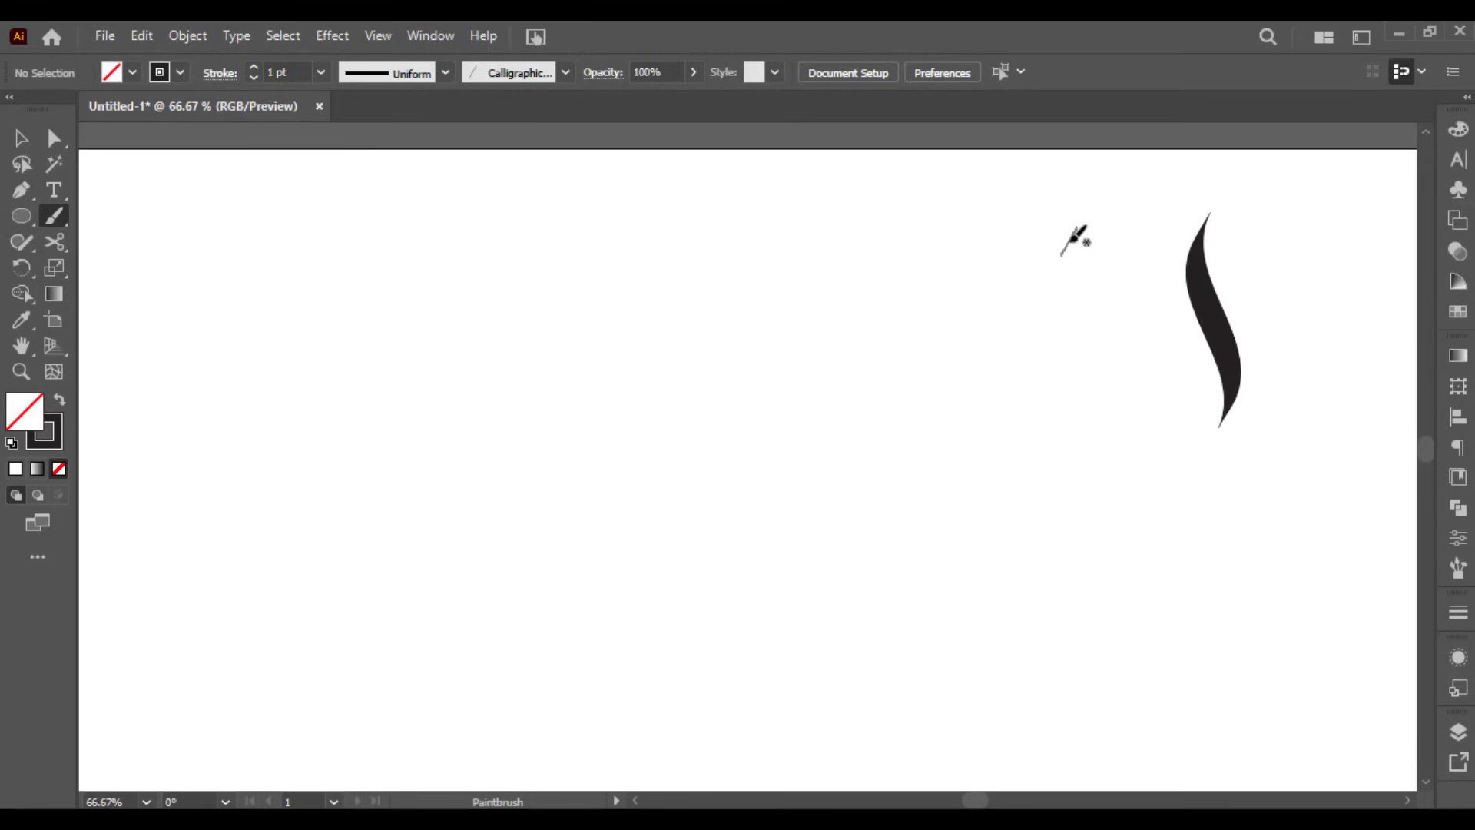
mouse_move(1065, 250)
mouse_down()
mouse_move(1111, 358)
mouse_move(1107, 408)
mouse_move(1075, 452)
mouse_up()
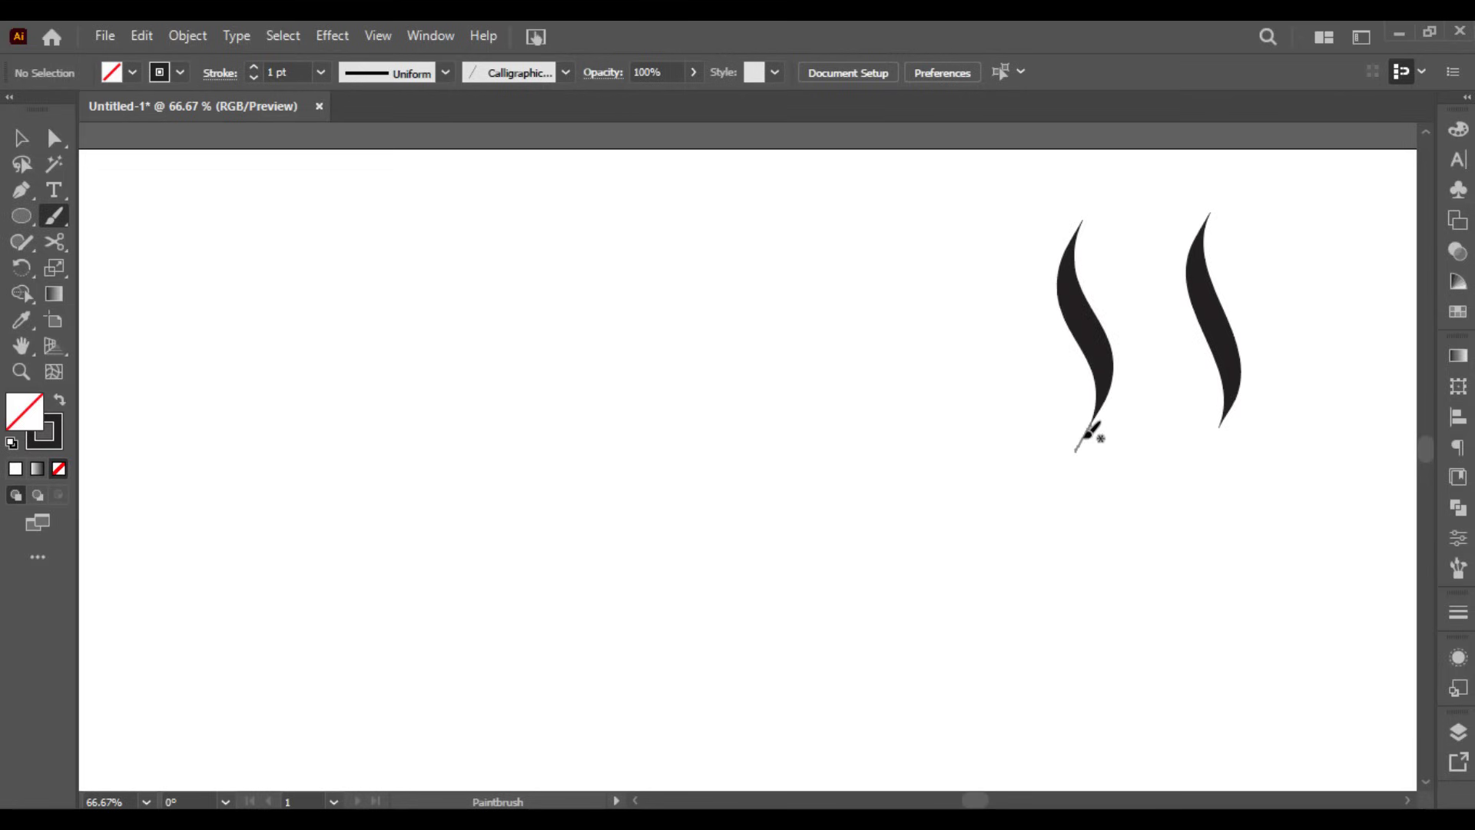
mouse_move(1076, 449)
mouse_down()
mouse_move(1076, 404)
mouse_move(994, 326)
mouse_move(988, 249)
mouse_up()
drag(1108, 424, 1118, 455)
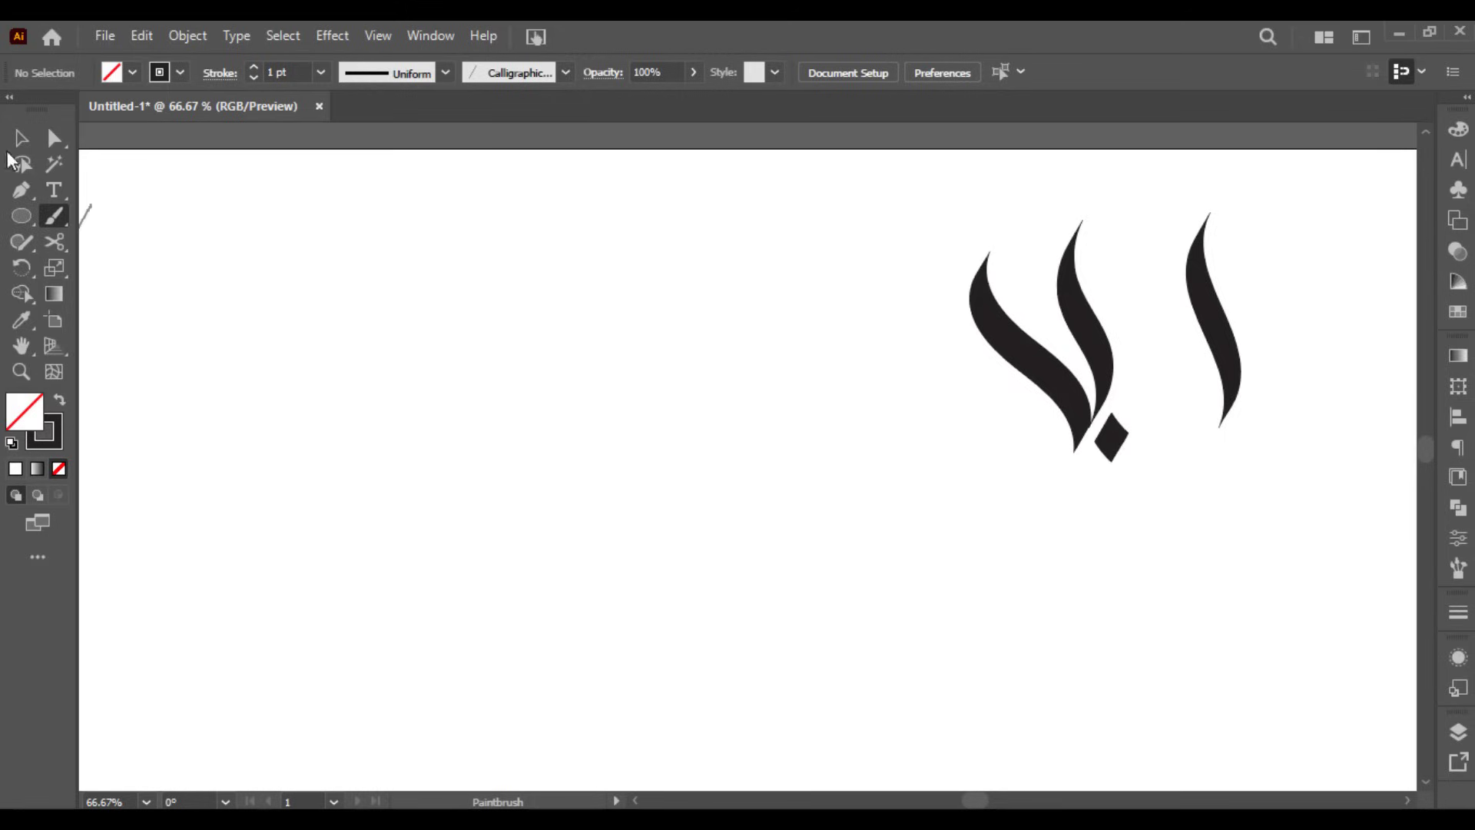
- Adjust the curve handle at the upper anchor of the ba's right stroke to refine its tip
click(22, 138)
scroll(791, 436, up, 2)
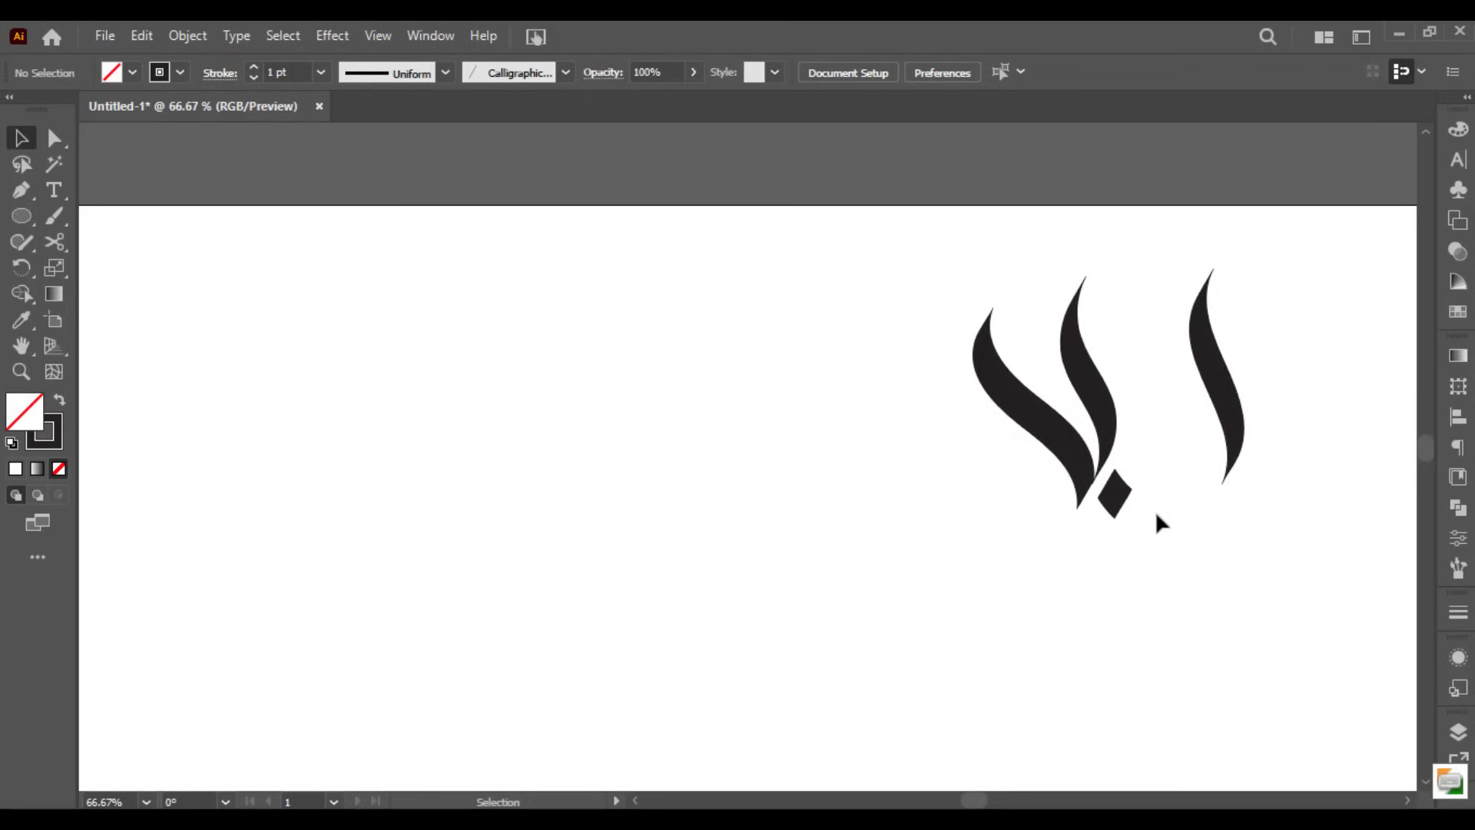
click(1100, 351)
scroll(1100, 350, up, 2)
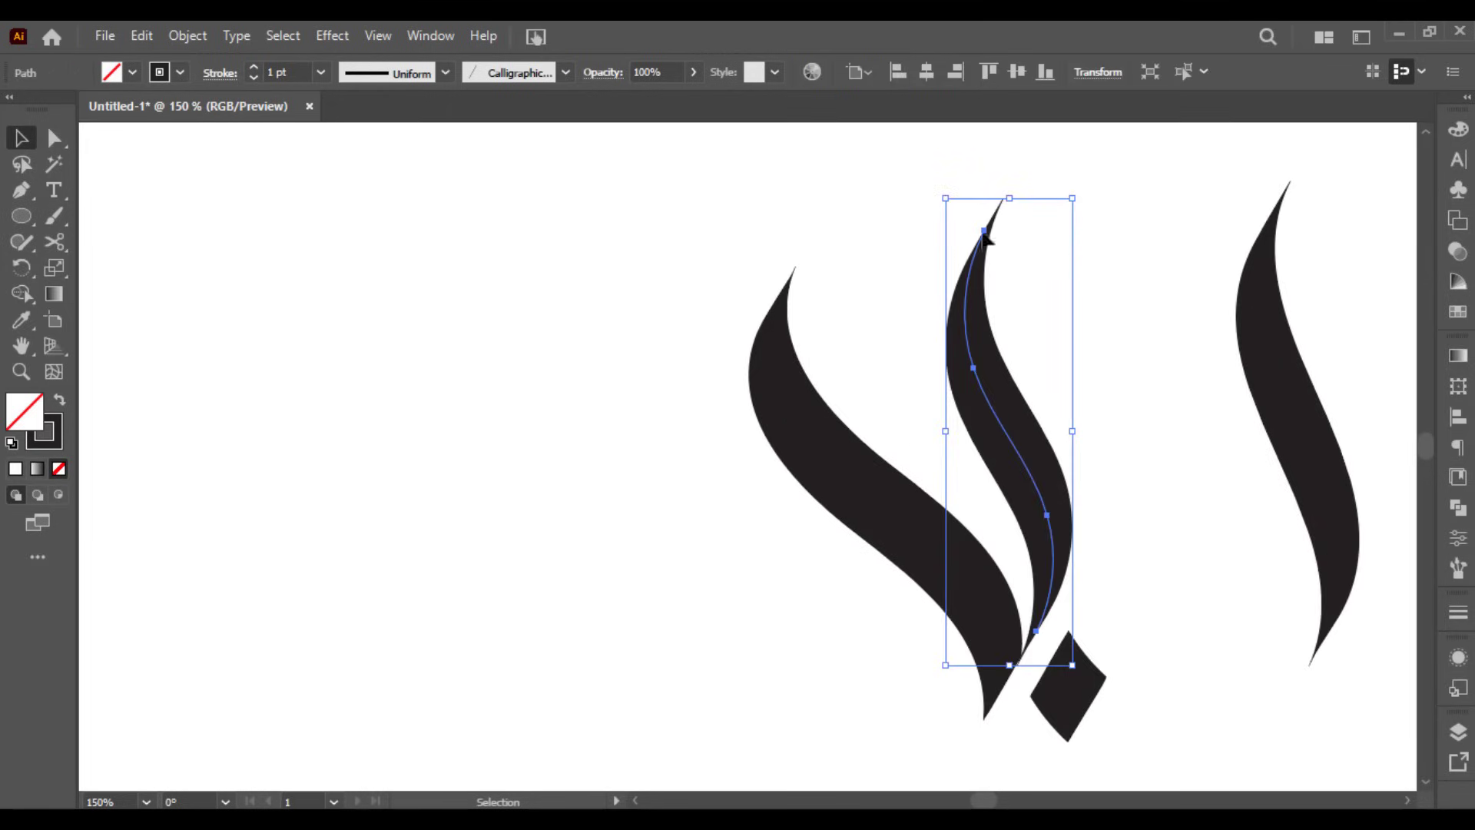
click(54, 137)
scroll(1033, 250, up, 3)
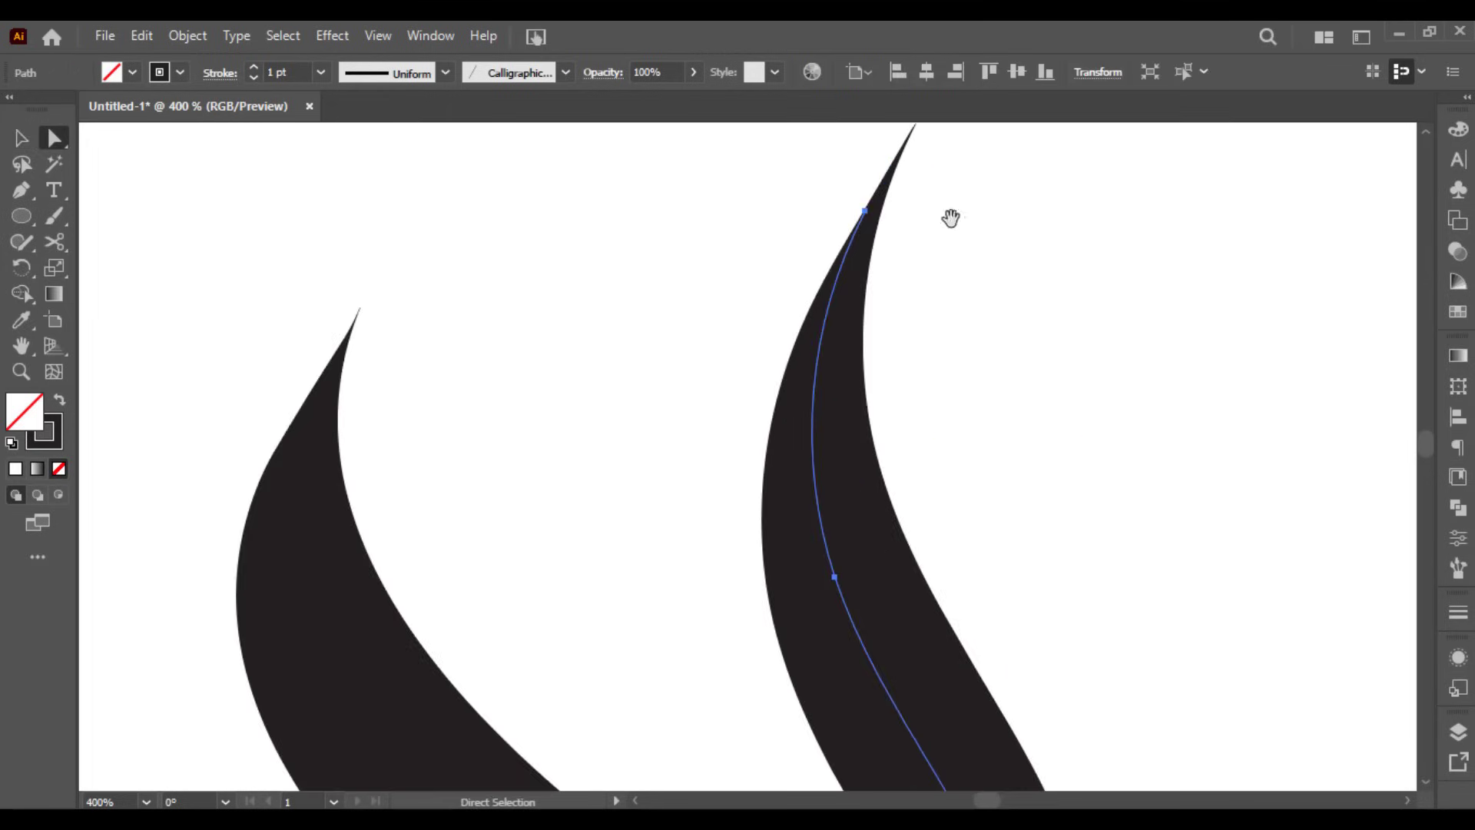
scroll(922, 296, up, 2)
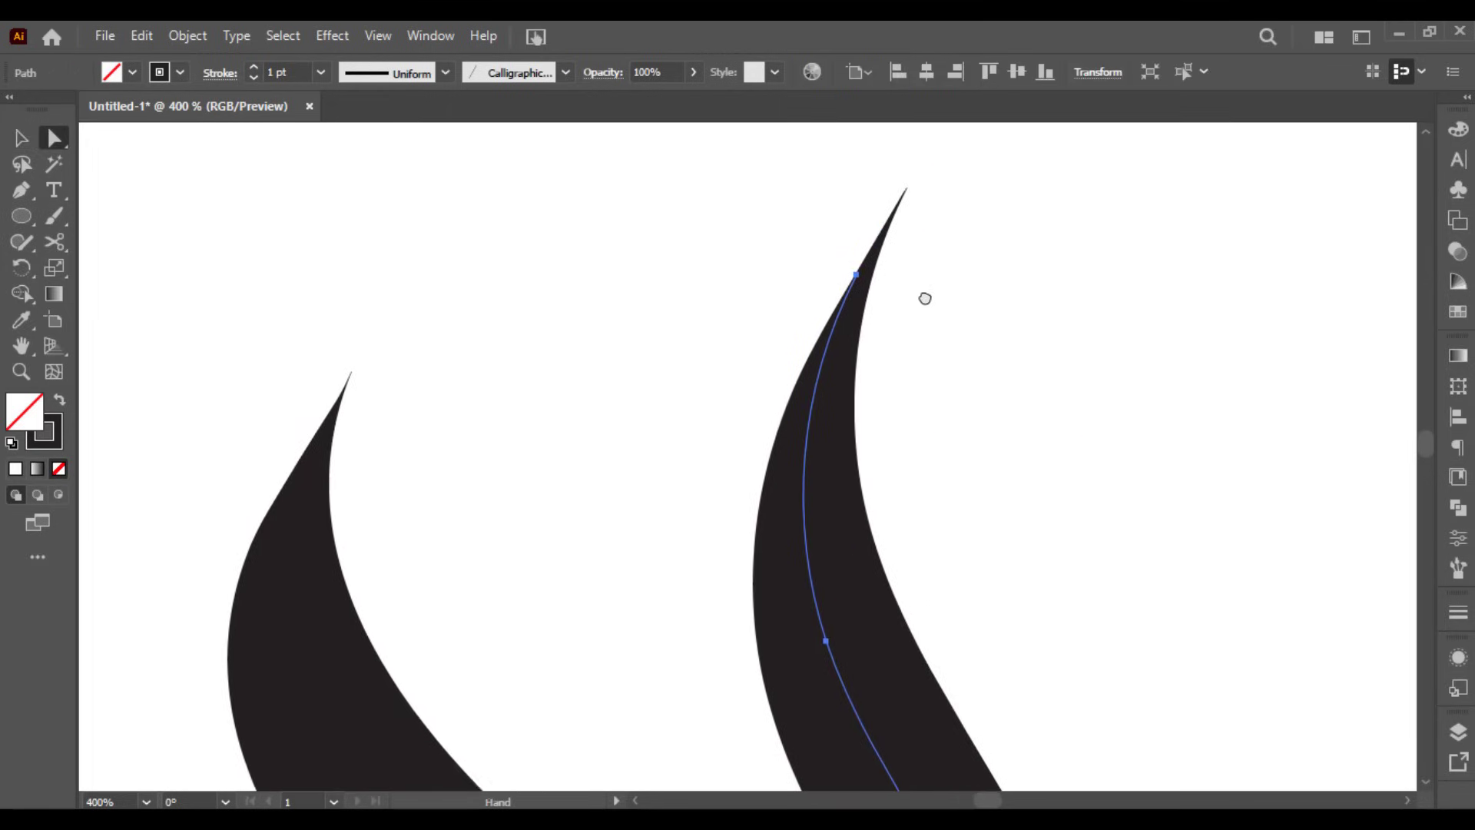
click(856, 278)
drag(800, 395, 794, 392)
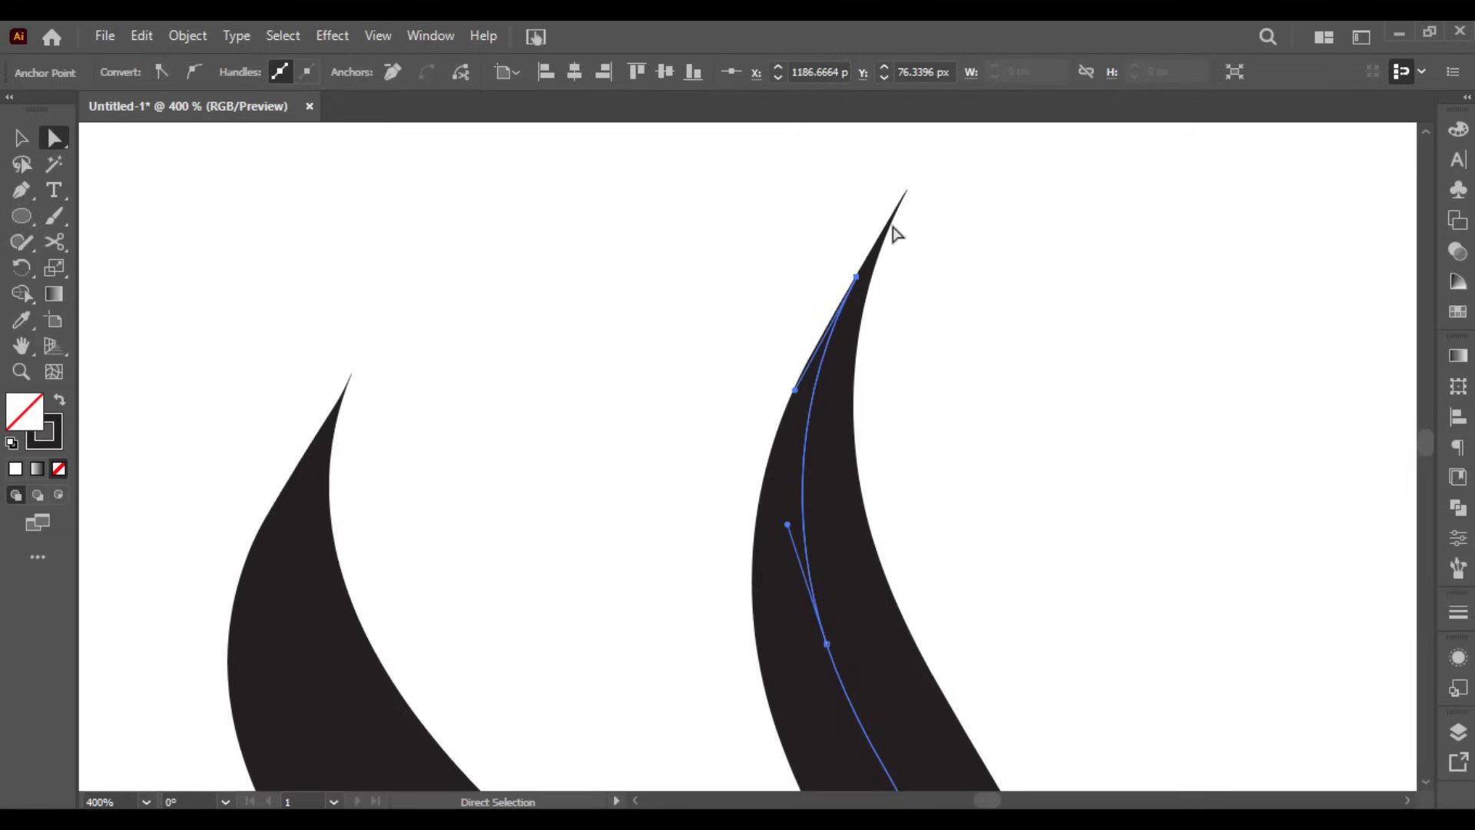
- Adjust the curve handle at the upper anchor of the ba's left stroke to smooth its tip
drag(837, 335, 1087, 247)
click(526, 398)
click(549, 373)
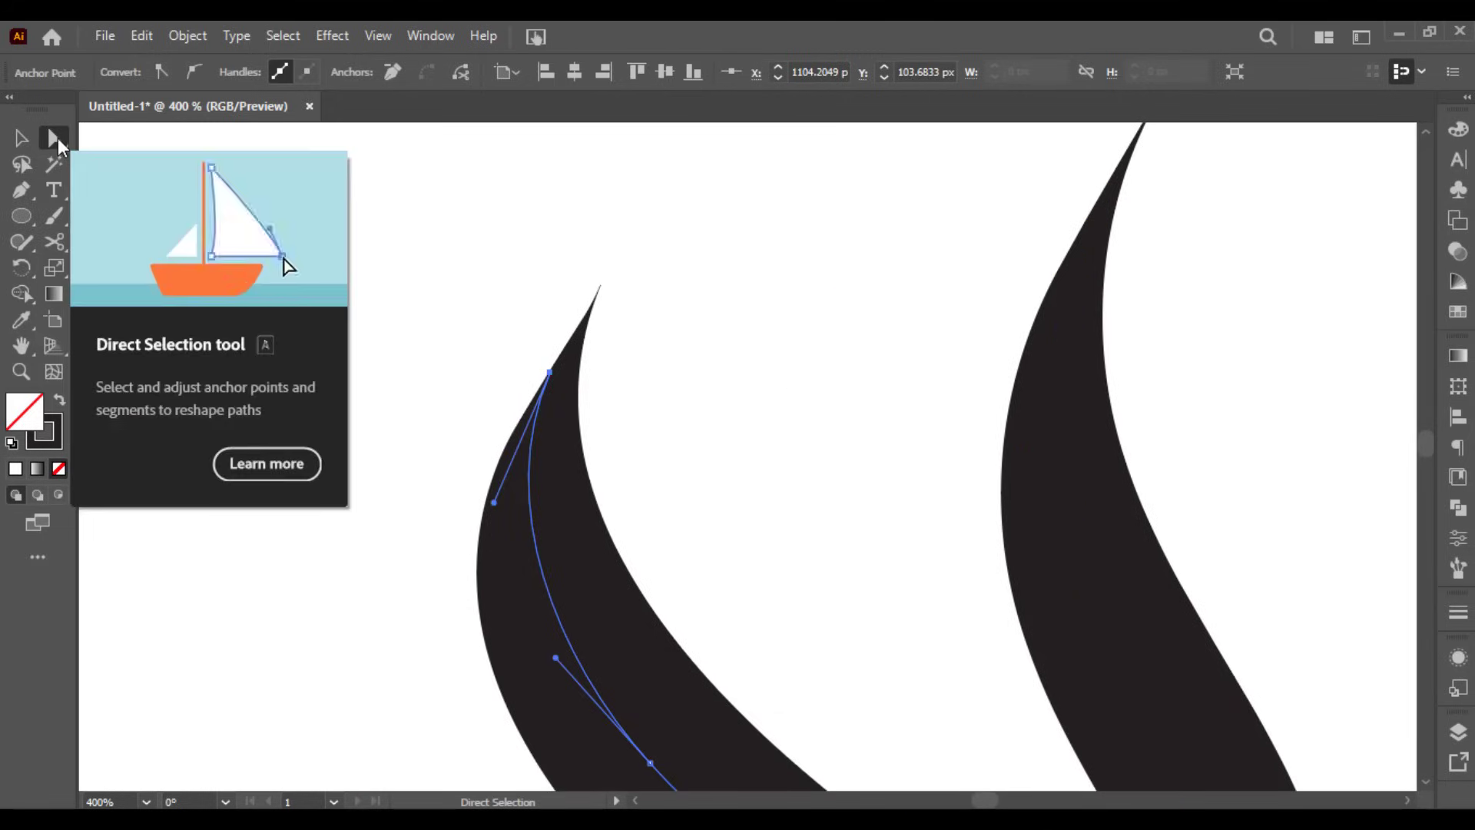
click(550, 371)
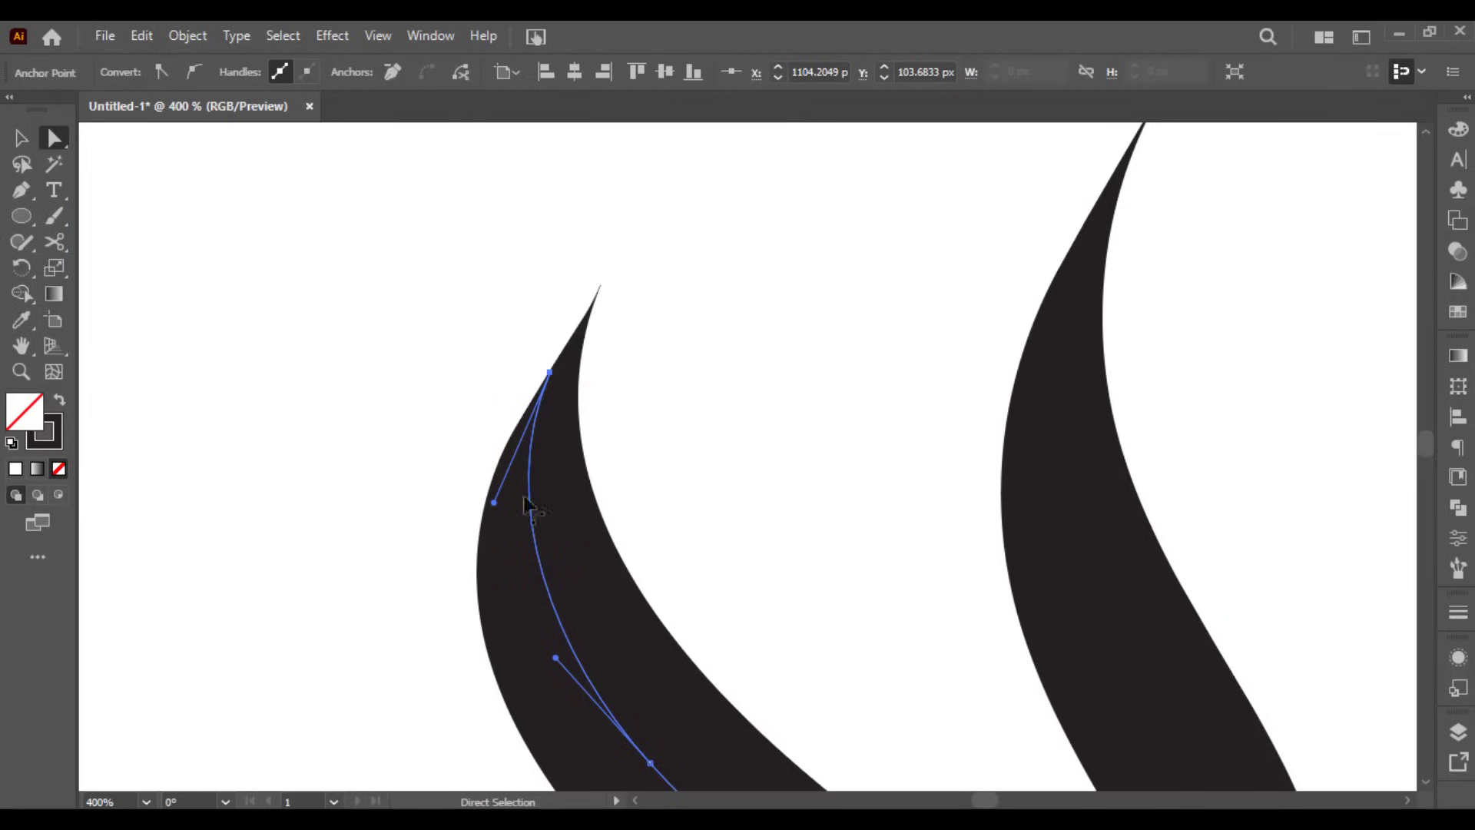
mouse_move(495, 505)
mouse_down()
mouse_move(484, 487)
mouse_move(498, 474)
mouse_move(493, 491)
mouse_up()
click(647, 457)
- Refine the curve at the lower ends of the ba's strokes where they meet
scroll(646, 457, down, 2)
drag(829, 594, 706, 290)
click(700, 631)
key(ctrl+plus)
key(ctrl+plus)
key(ctrl+plus)
key(ctrl+plus)
click(814, 389)
drag(849, 320, 817, 524)
scroll(827, 347, down, 2)
scroll(852, 494, down, 2)
click(913, 464)
scroll(910, 461, down, 2)
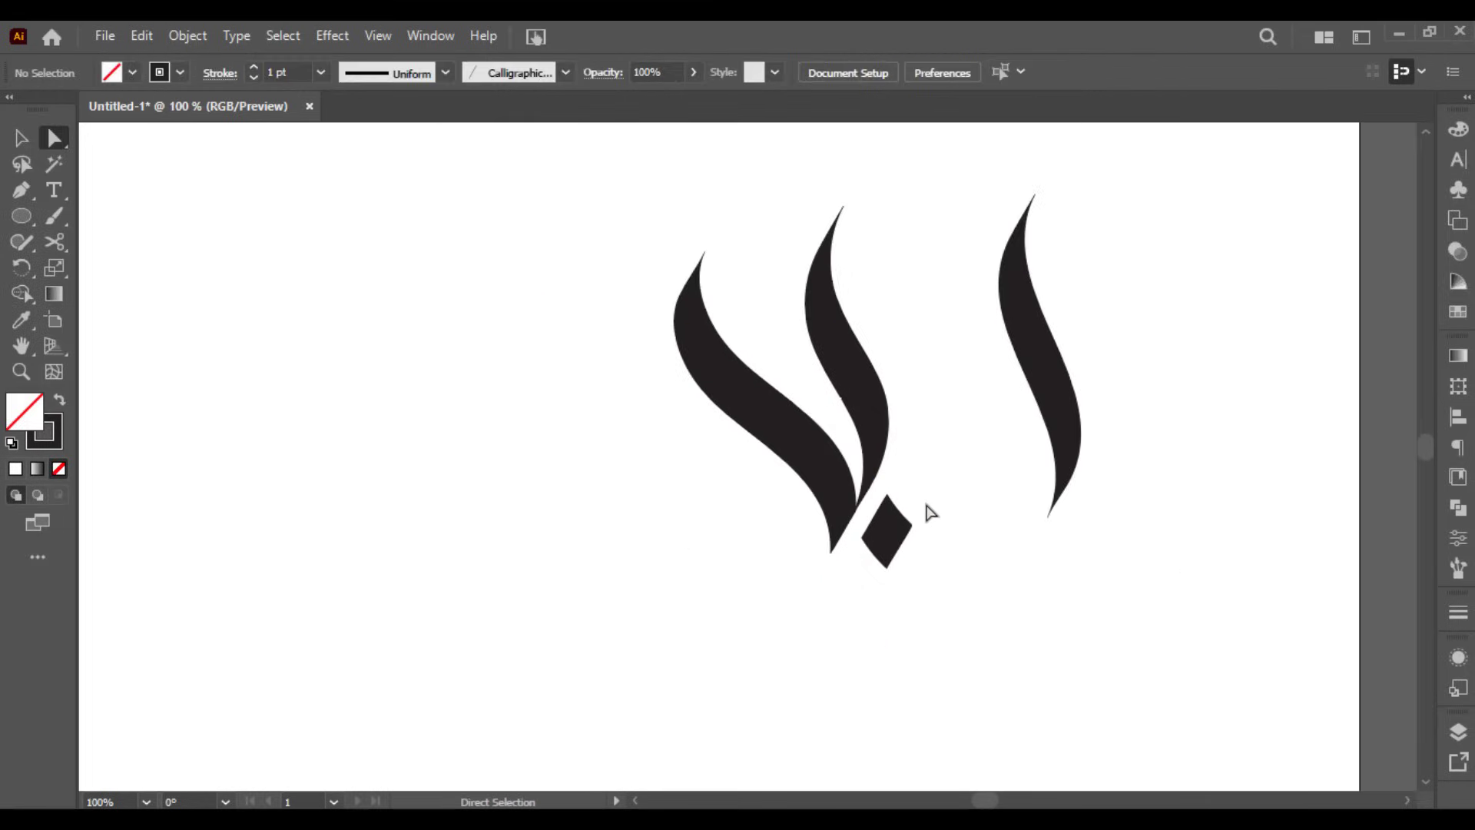
- Duplicate the complete ba with its dot to the left of the original and enlarge the copy proportionally
drag(705, 411, 821, 429)
key(v)
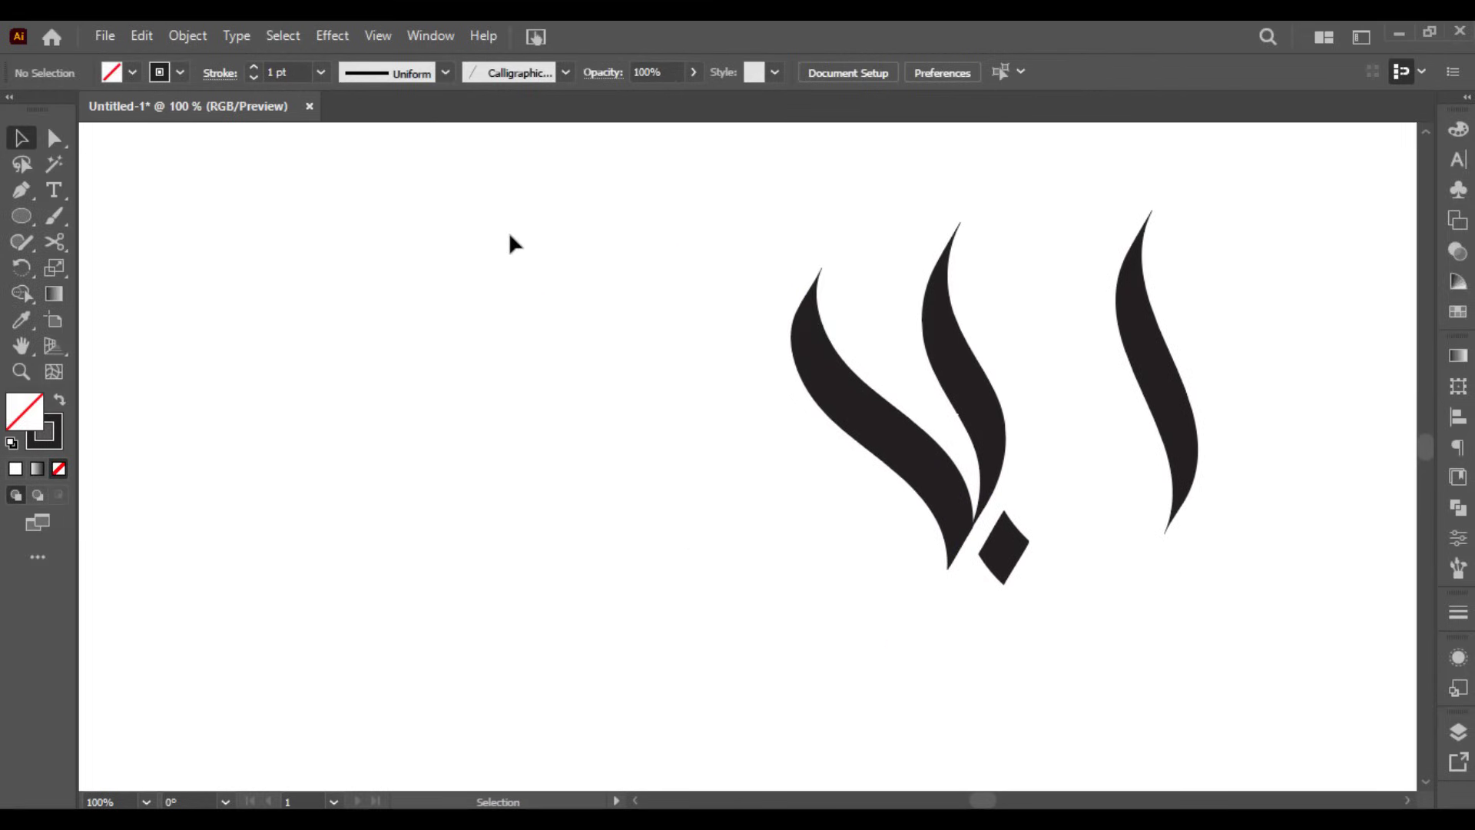
drag(781, 244, 1029, 576)
drag(742, 267, 1093, 618)
alt+drag(962, 396, 715, 403)
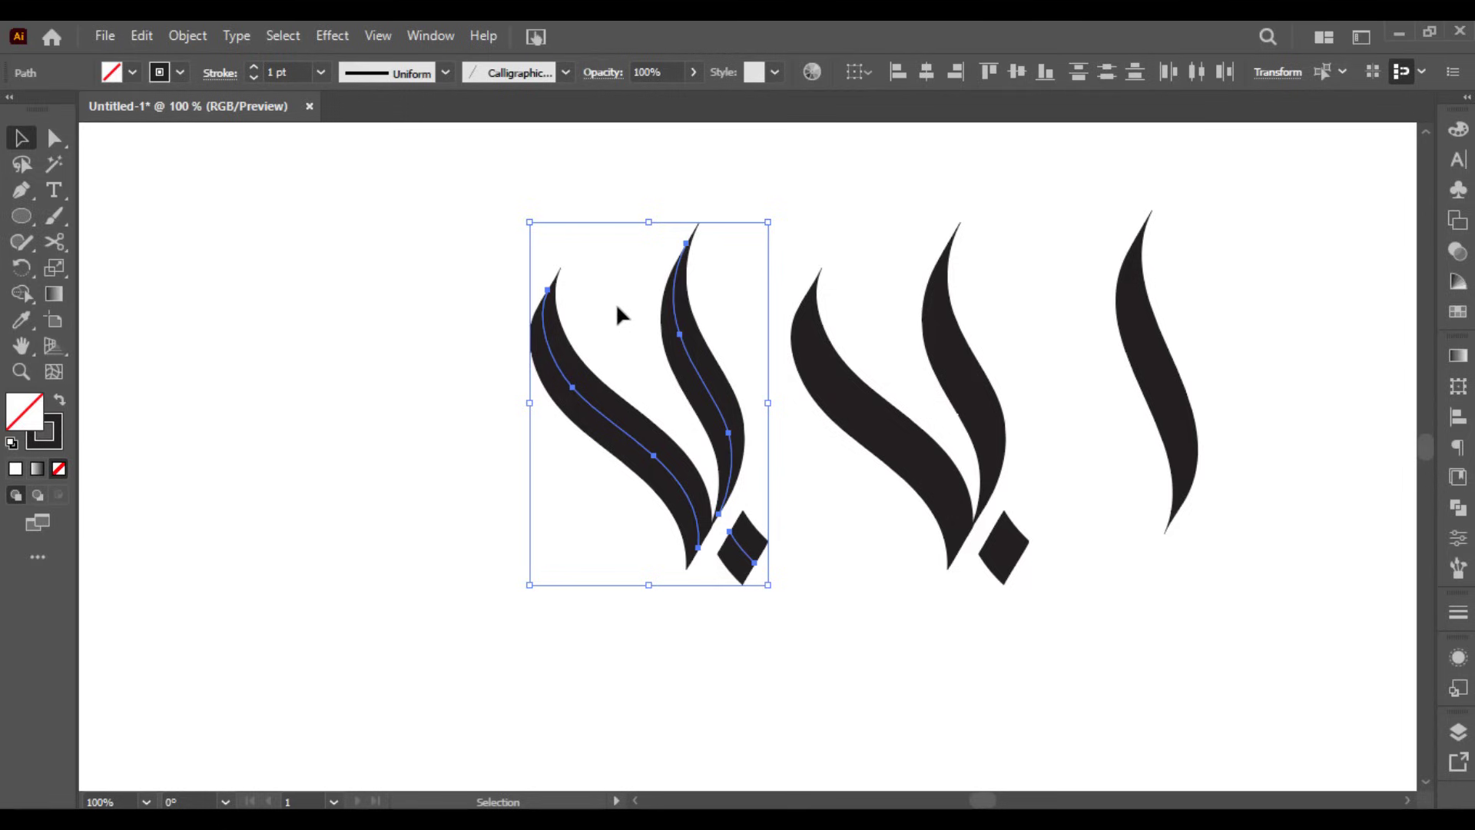
drag(529, 403, 505, 428)
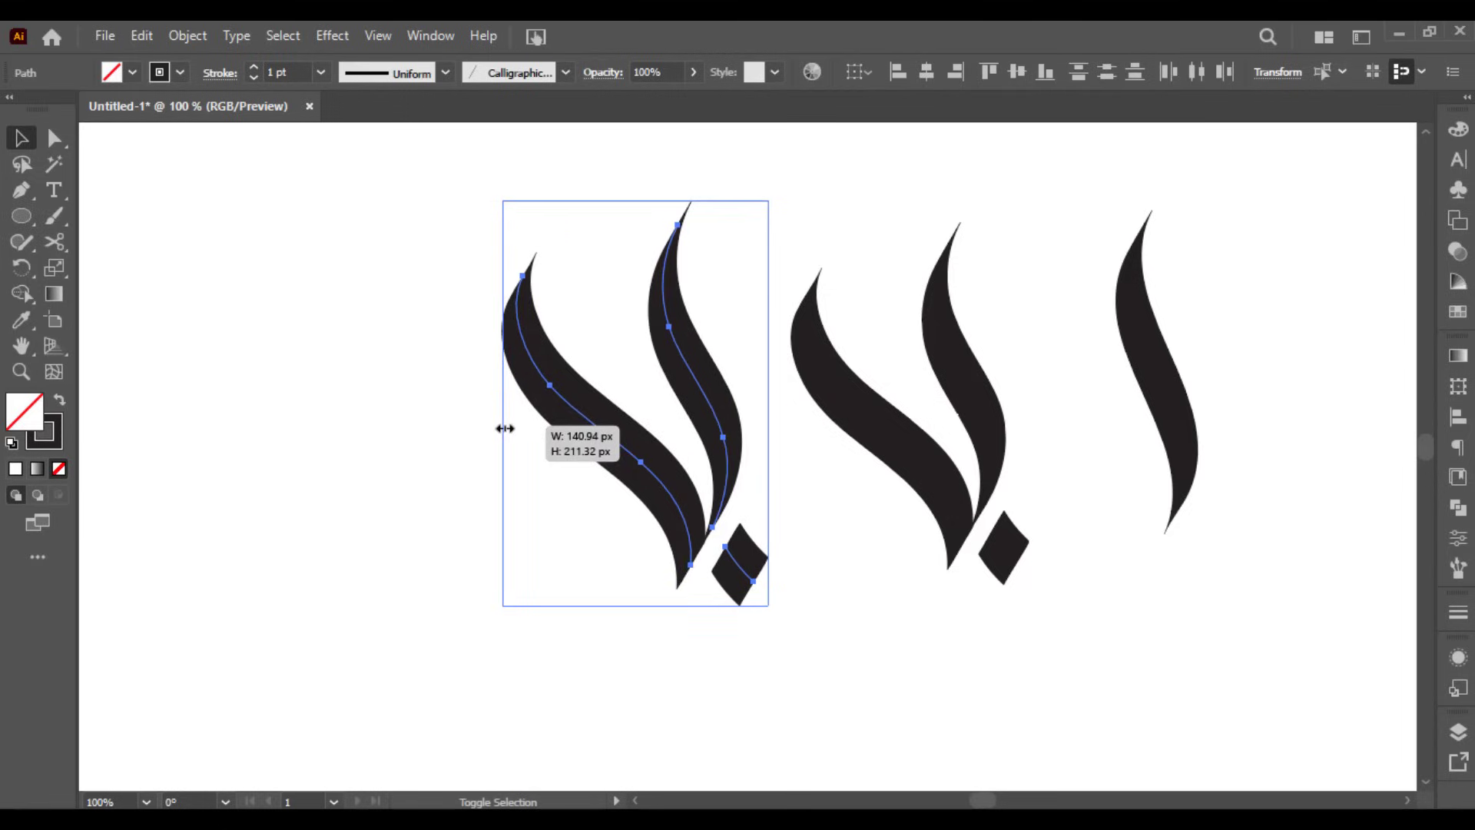
mouse_move(505, 428)
mouse_down()
mouse_move(493, 457)
mouse_move(405, 481)
mouse_move(488, 457)
mouse_move(480, 414)
mouse_move(625, 399)
mouse_move(431, 464)
mouse_move(568, 431)
mouse_move(471, 414)
mouse_up()
- Try stroke weights of 1, 2 and finally 1.5 pt on the enlarged ba copy
click(288, 72)
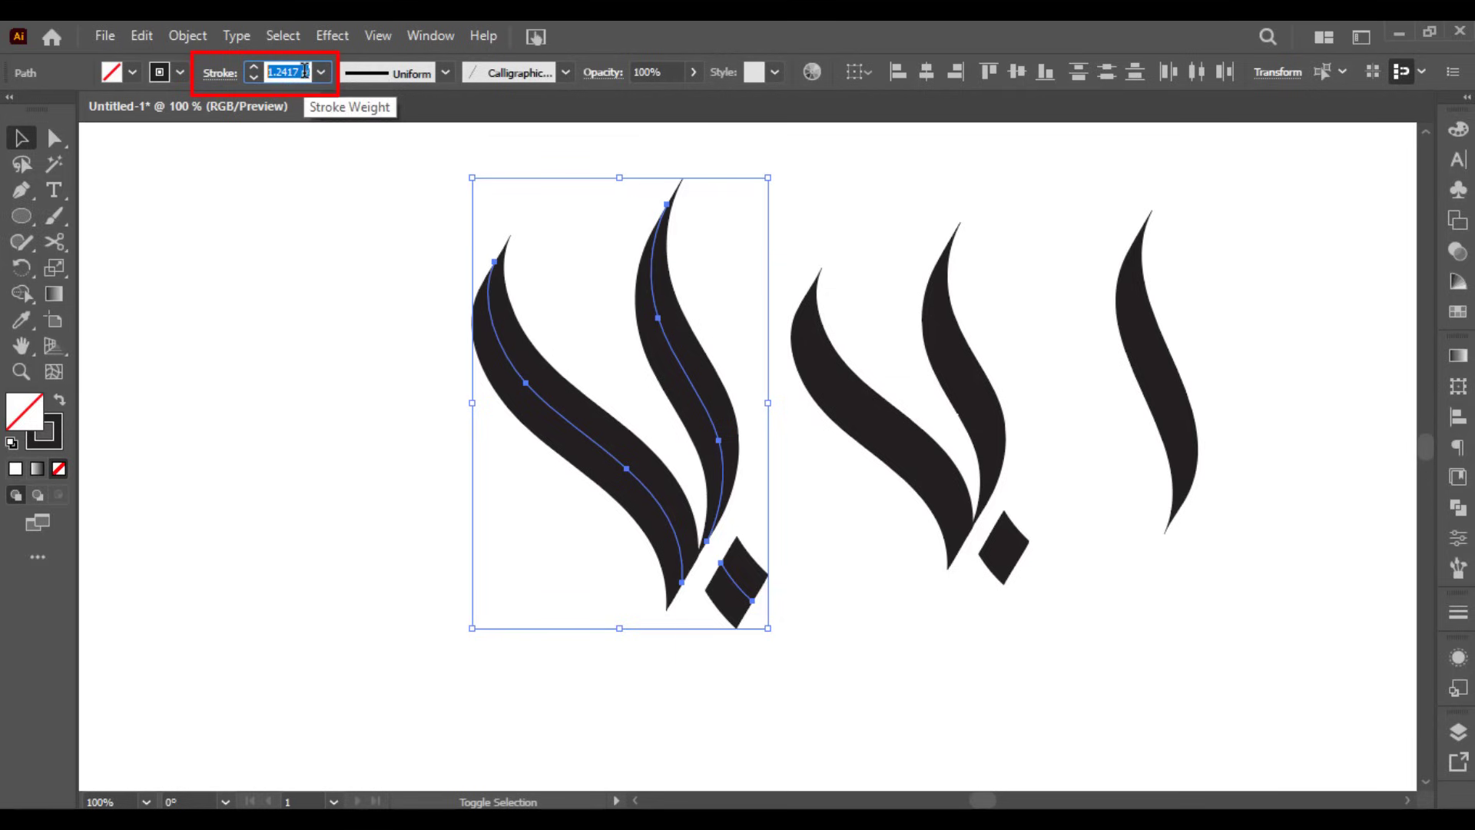
text(1)
key(Return)
text(2)
key(Return)
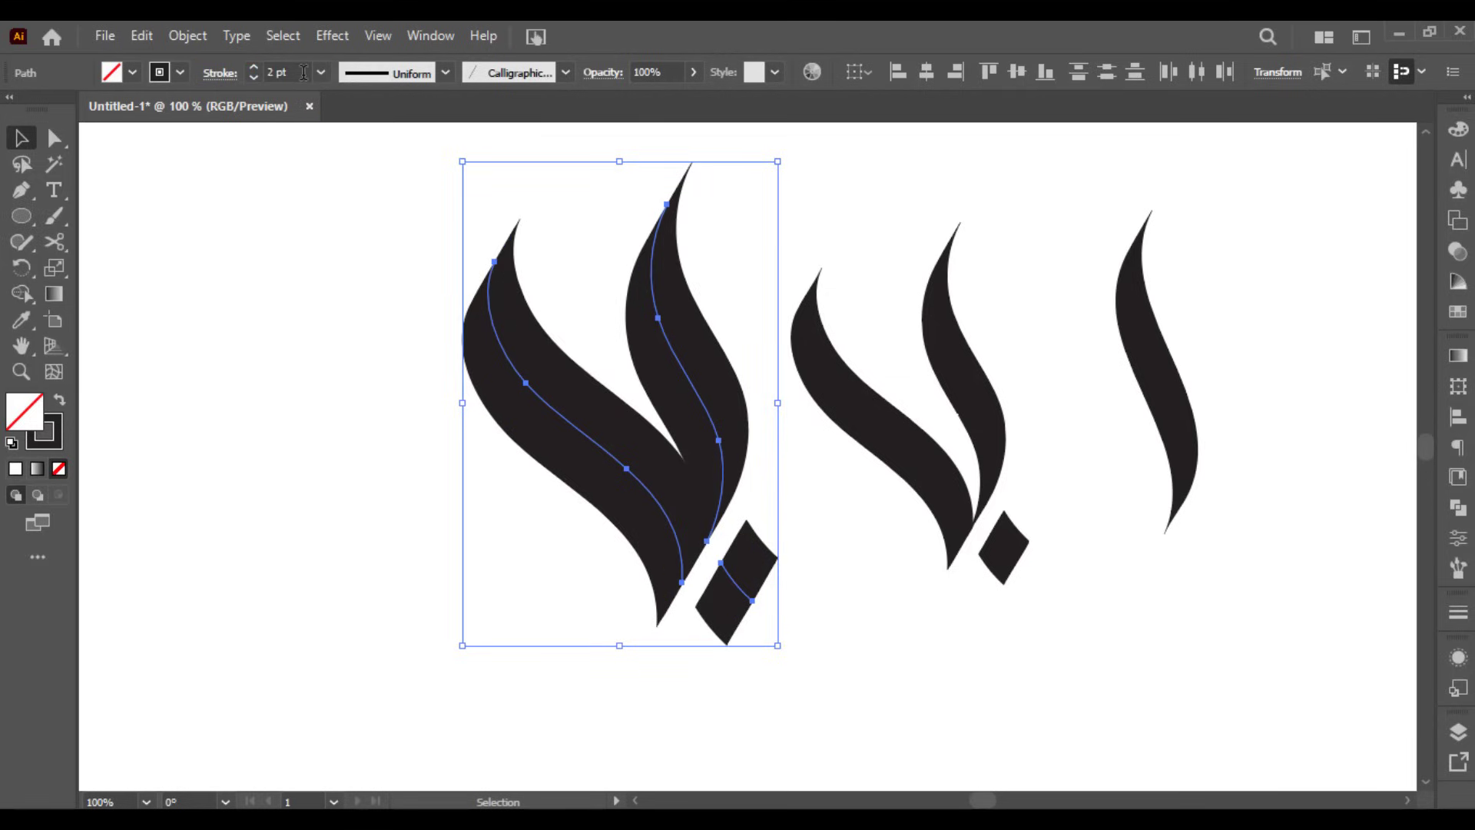
drag(305, 70, 253, 71)
text(1.5)
key(Return)
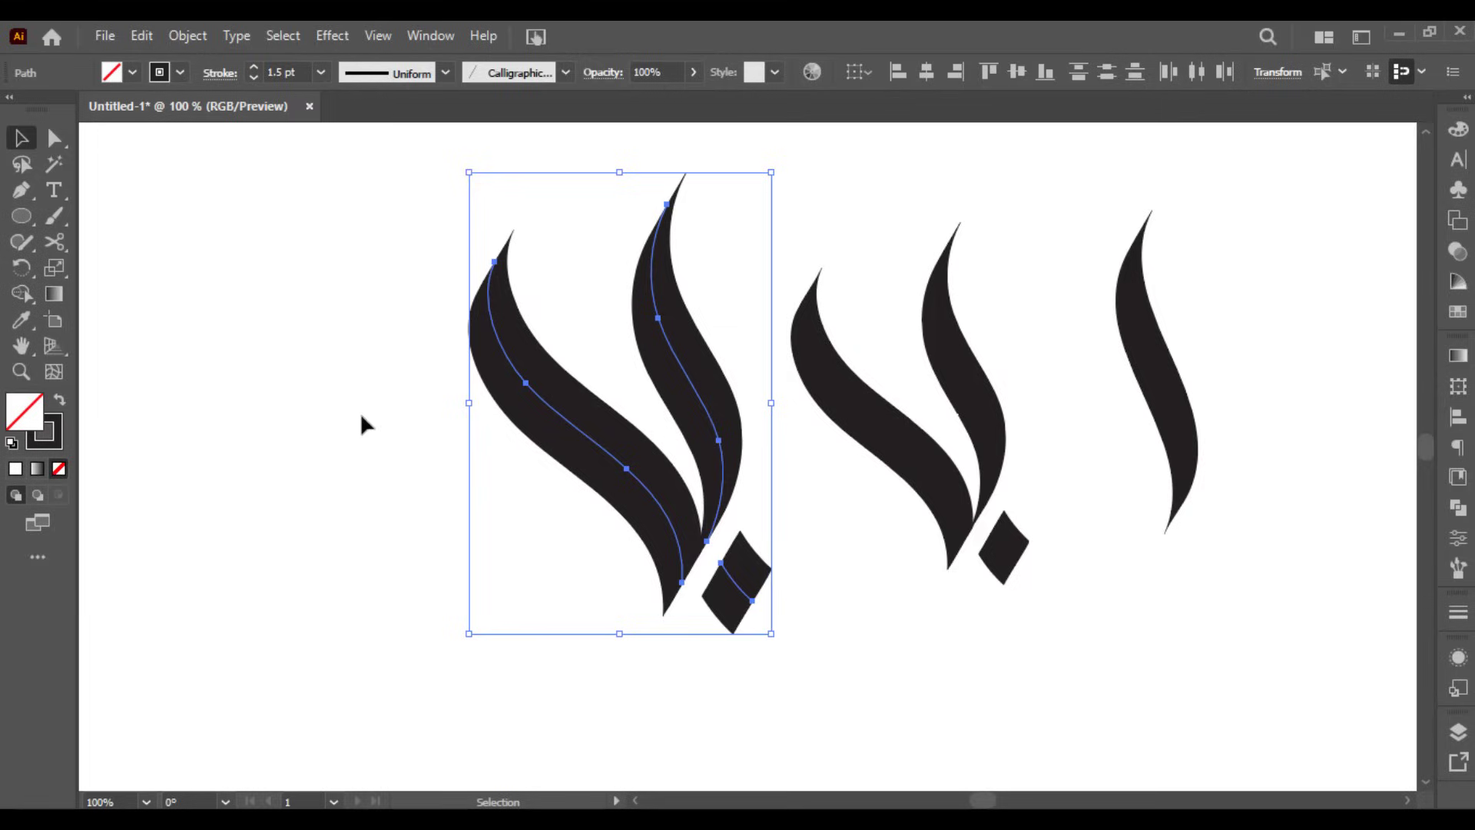
- Remove the enlarged ba copy and return to the original ba
click(364, 441)
scroll(366, 445, down, 2)
drag(388, 395, 570, 499)
key(ctrl+plus)
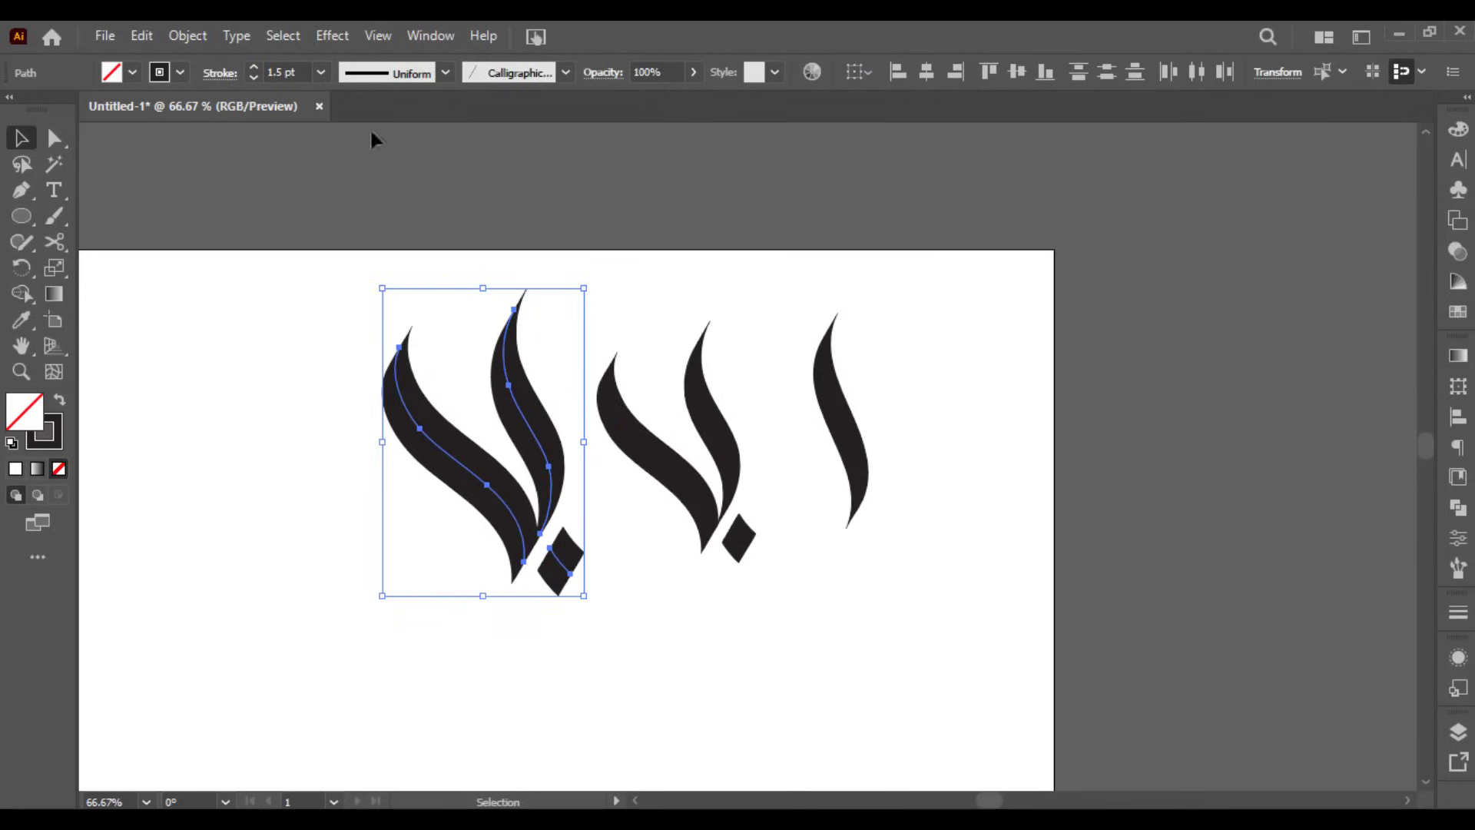
click(570, 444)
drag(552, 562, 532, 535)
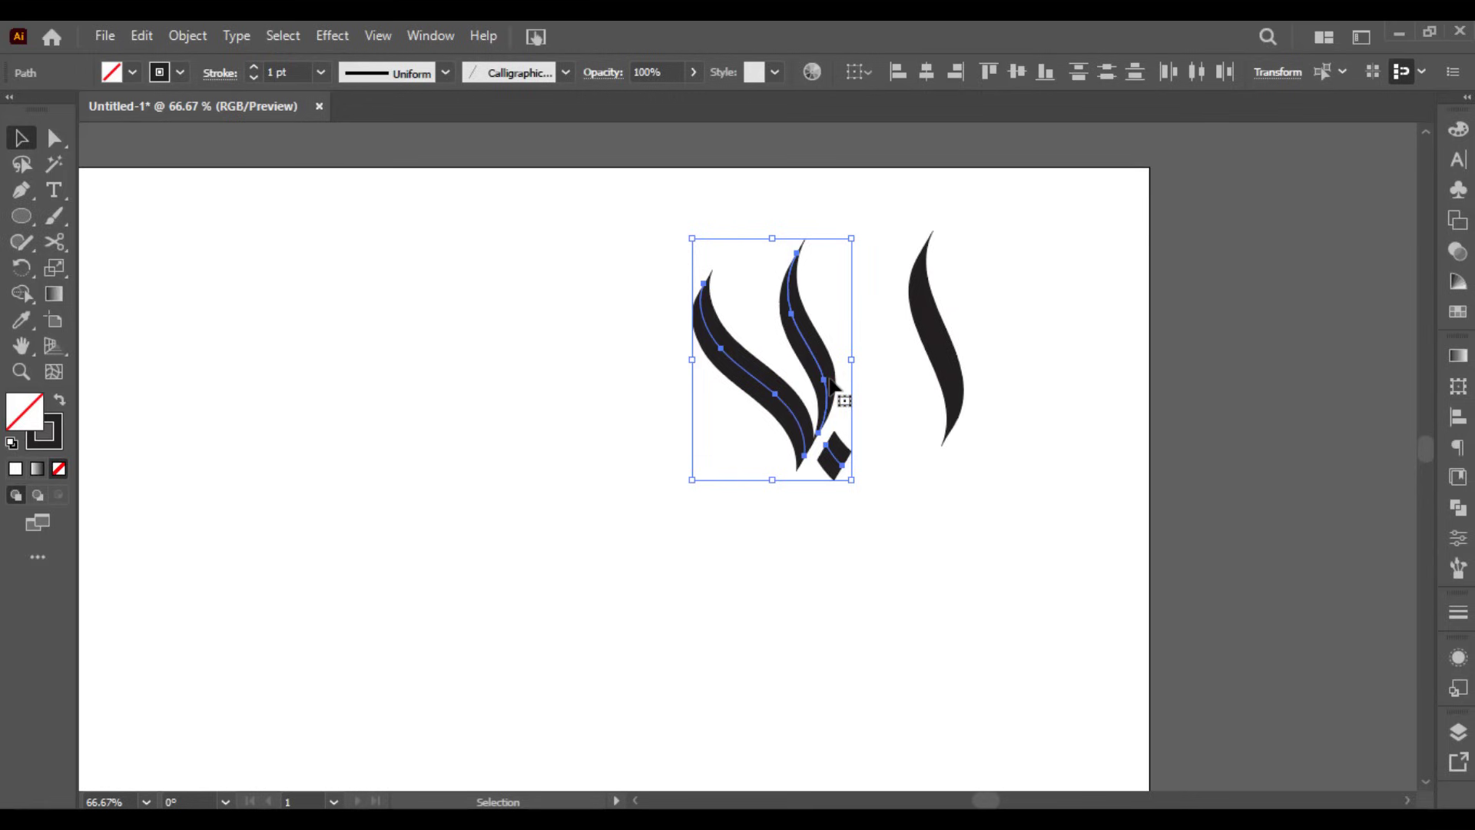
- Duplicate the ba to its left and turn the copy into a ta by placing two diamond dots above it
drag(832, 384, 669, 385)
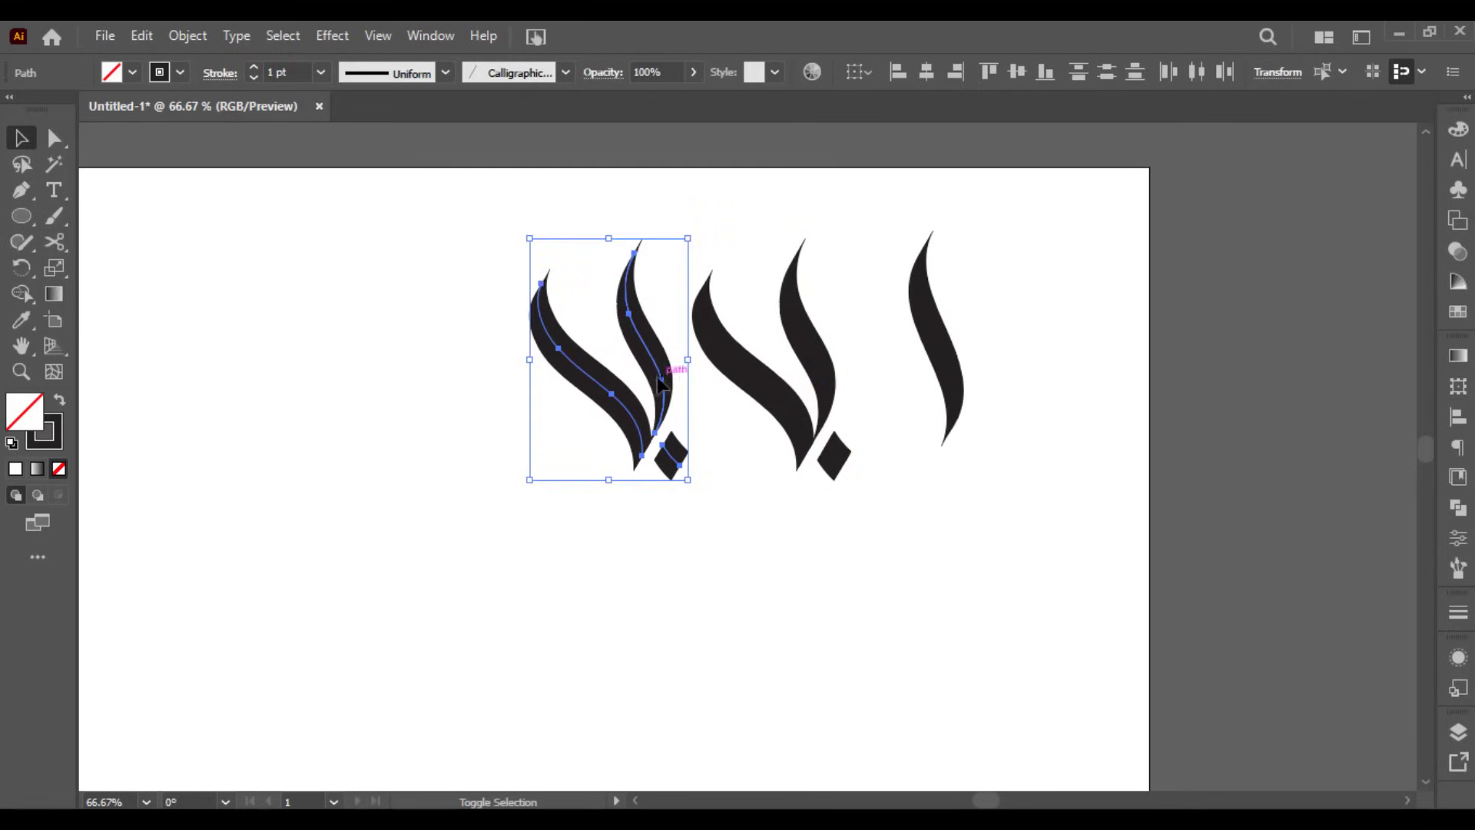
click(631, 225)
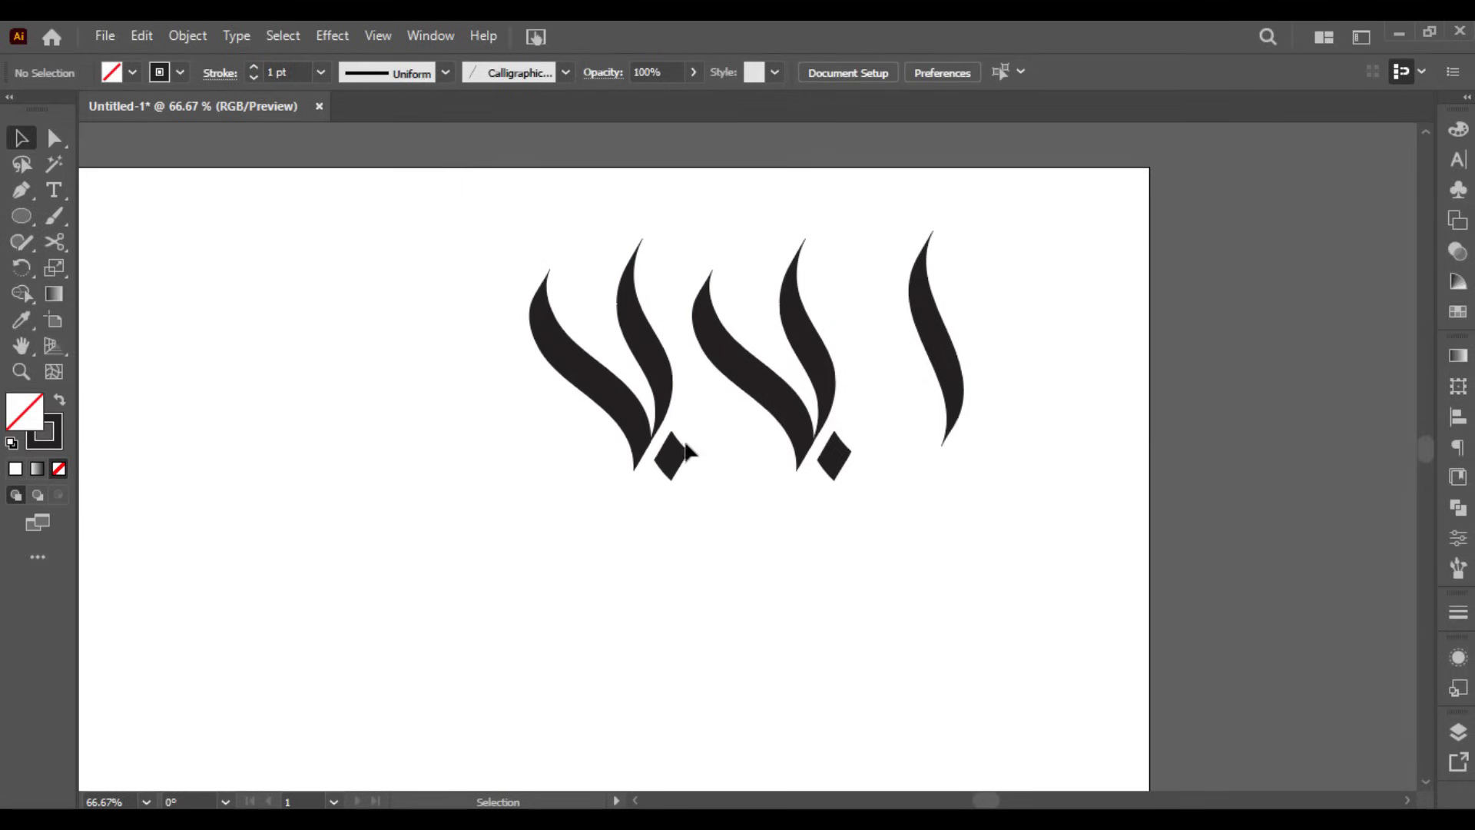
mouse_move(674, 454)
mouse_down()
mouse_move(569, 269)
mouse_move(586, 244)
mouse_move(616, 244)
mouse_up()
drag(475, 397, 790, 394)
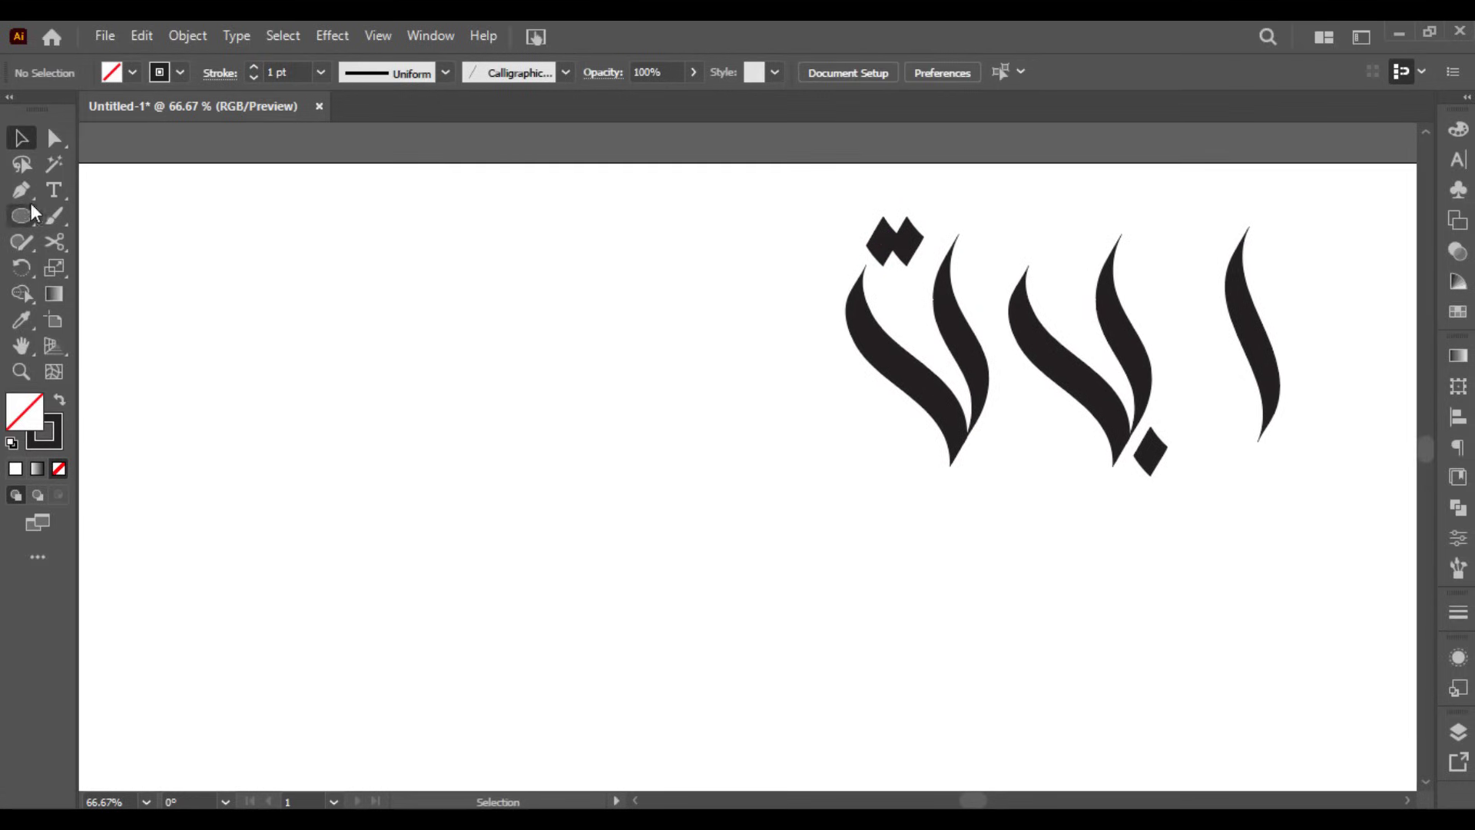
- Paint the letter ha to the left of the ta and scale it down slightly
key(b)
mouse_move(606, 312)
mouse_down()
mouse_move(632, 295)
mouse_move(752, 309)
mouse_move(710, 361)
mouse_move(659, 350)
mouse_move(607, 365)
mouse_move(585, 409)
mouse_move(620, 485)
mouse_move(657, 501)
mouse_move(753, 473)
mouse_up()
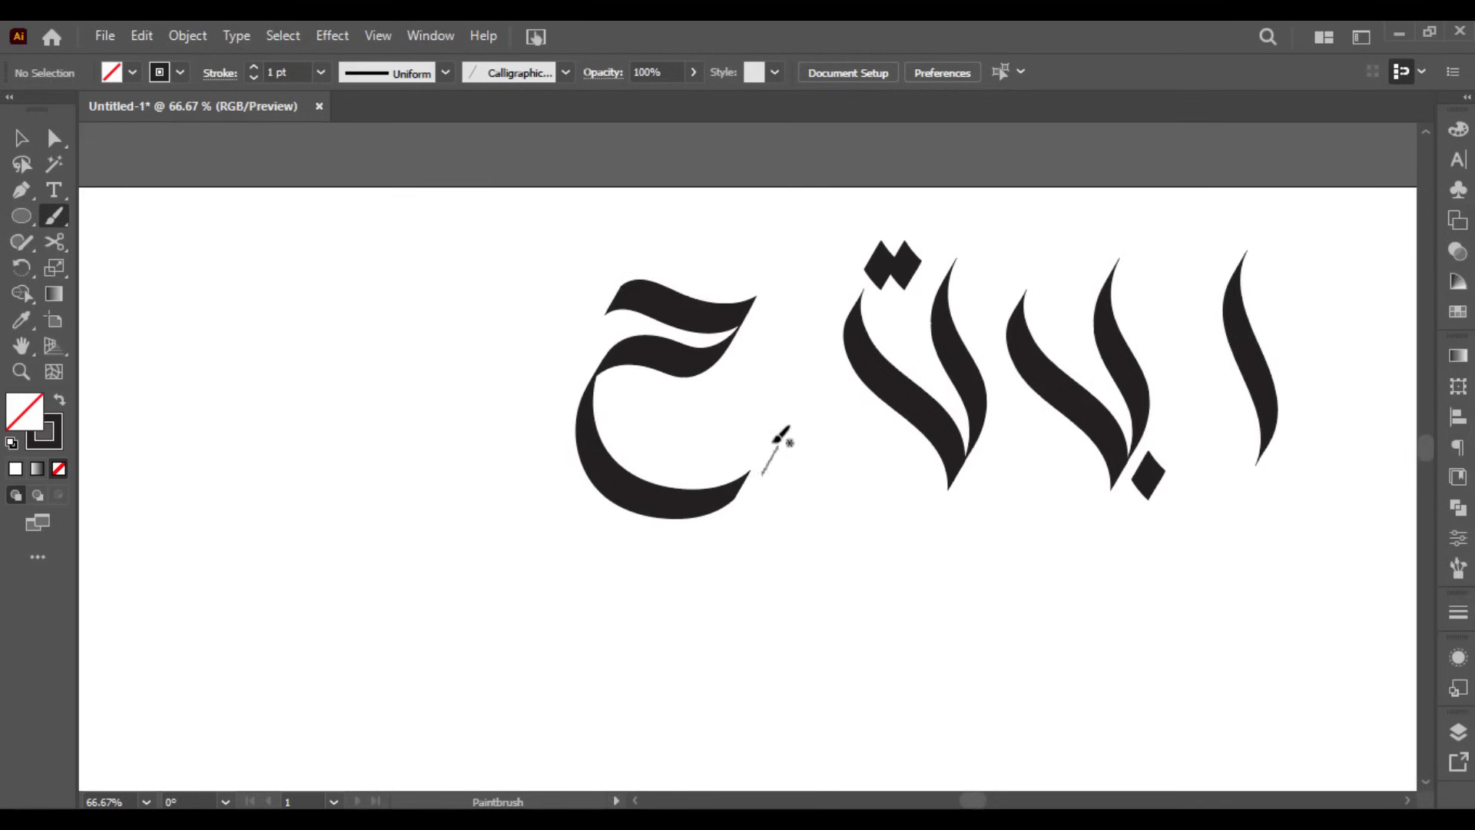
key(v)
drag(656, 293, 681, 284)
drag(719, 503, 711, 493)
click(716, 538)
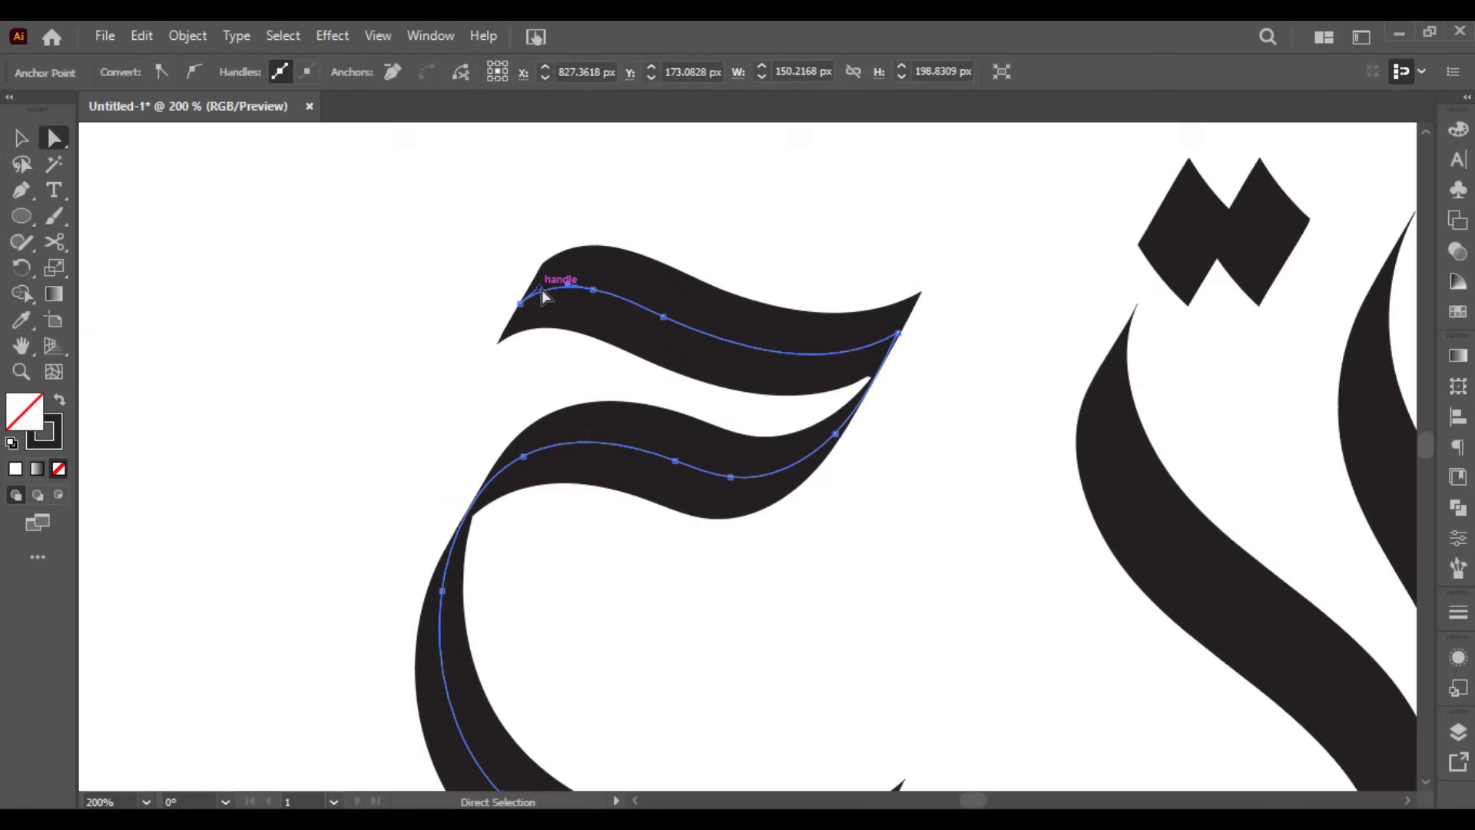
- Reshape the upper-left start of the ha's head stroke by adjusting its anchors and handles into a smooth curve
click(542, 289)
drag(540, 290, 543, 270)
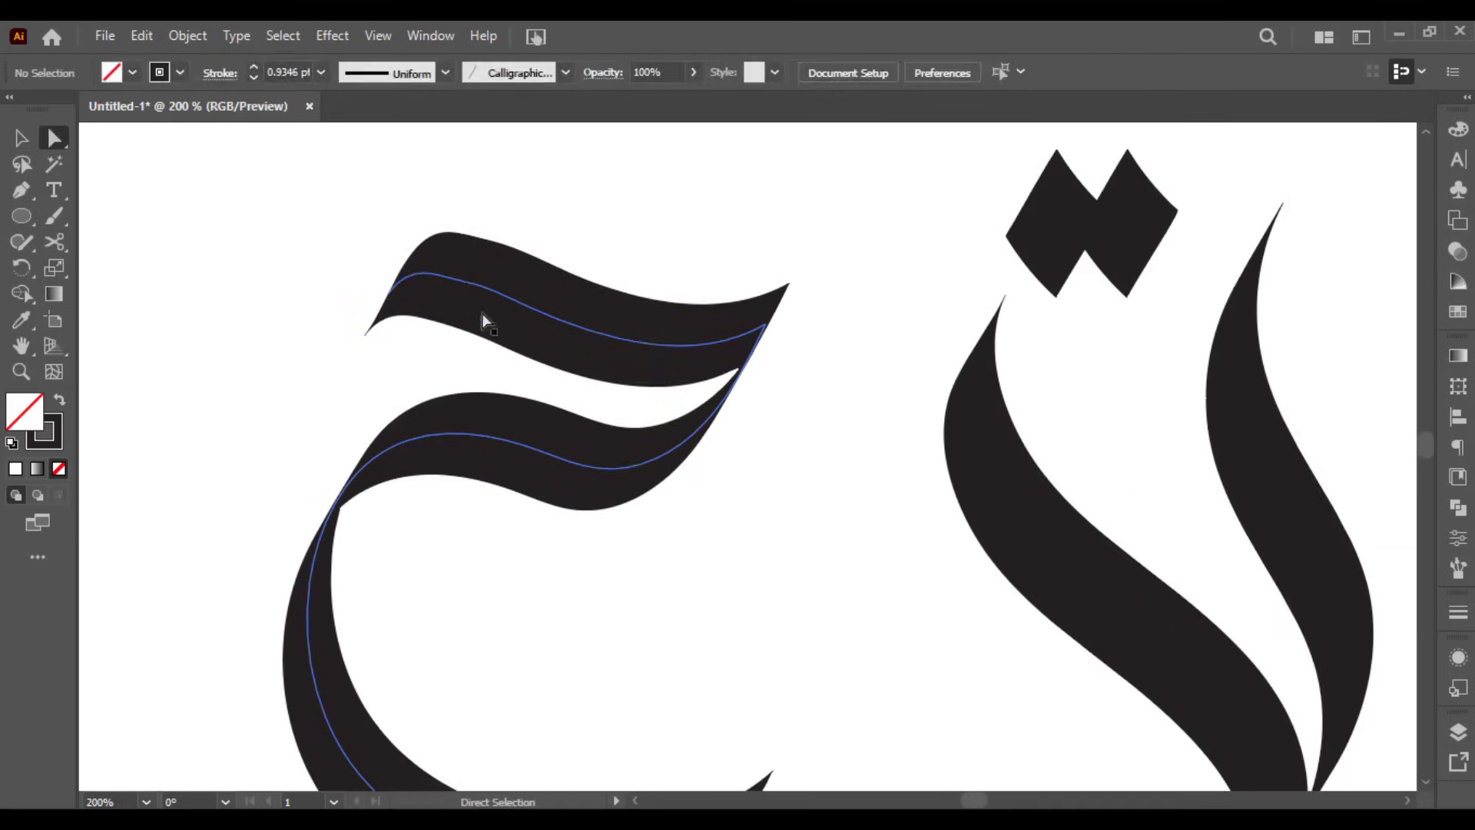
click(408, 277)
scroll(409, 277, up, 2)
drag(405, 286, 511, 382)
drag(708, 297, 866, 294)
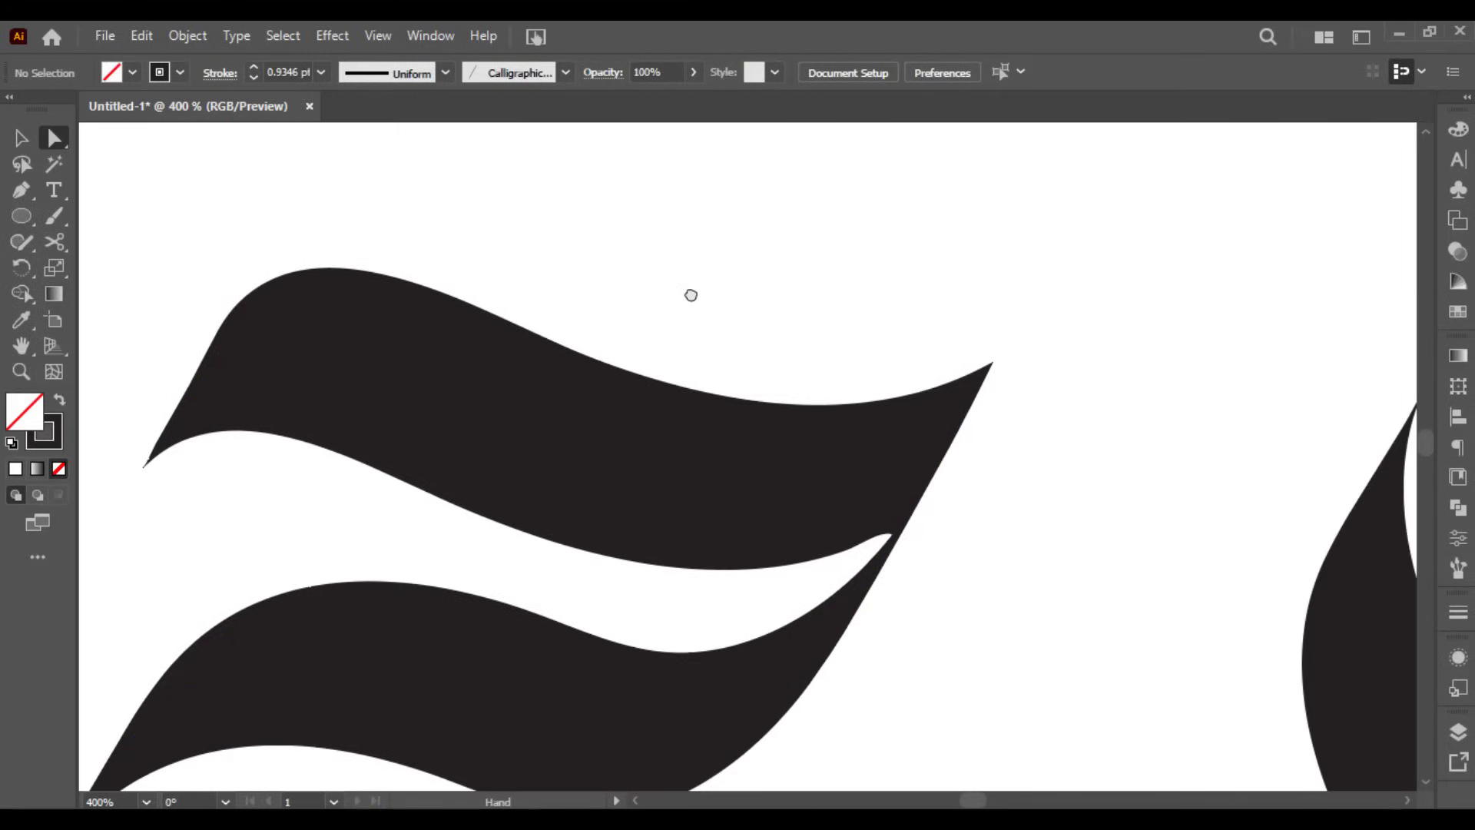
click(417, 380)
mouse_move(408, 337)
mouse_down()
mouse_move(394, 361)
mouse_move(391, 346)
mouse_up()
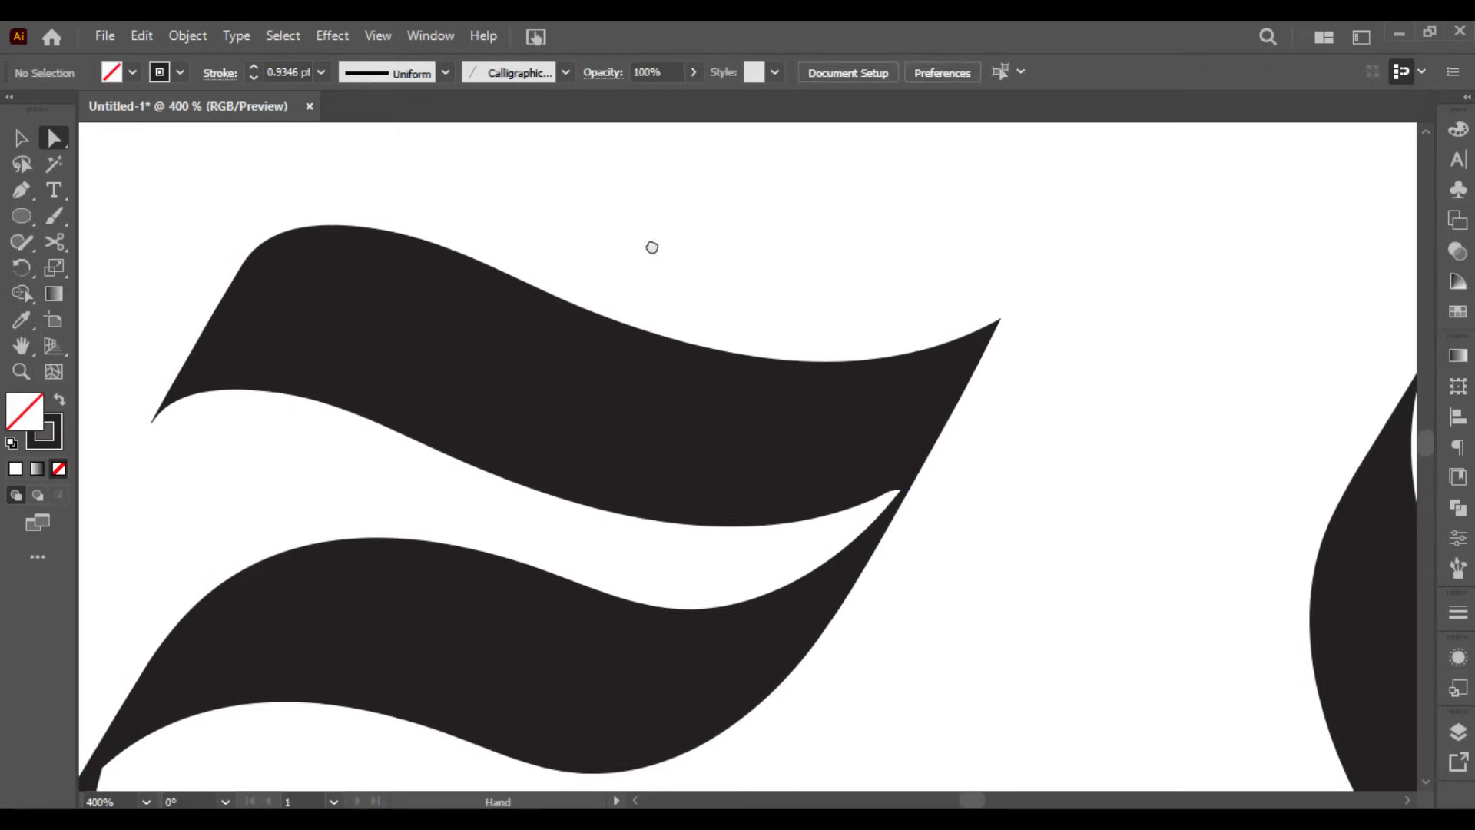
- Refine the ha's upper-right corner where the head stroke folds back into the body
click(955, 404)
drag(815, 488, 949, 414)
click(946, 516)
click(928, 451)
click(966, 451)
- Smooth the end of the ha's lower bowl by adjusting the curve near its tip
drag(751, 498, 1050, 224)
drag(589, 566, 460, 322)
drag(923, 647, 789, 424)
click(1024, 520)
mouse_move(932, 619)
mouse_down()
mouse_move(962, 633)
mouse_move(949, 633)
mouse_up()
click(1044, 636)
scroll(1044, 635, down, 5)
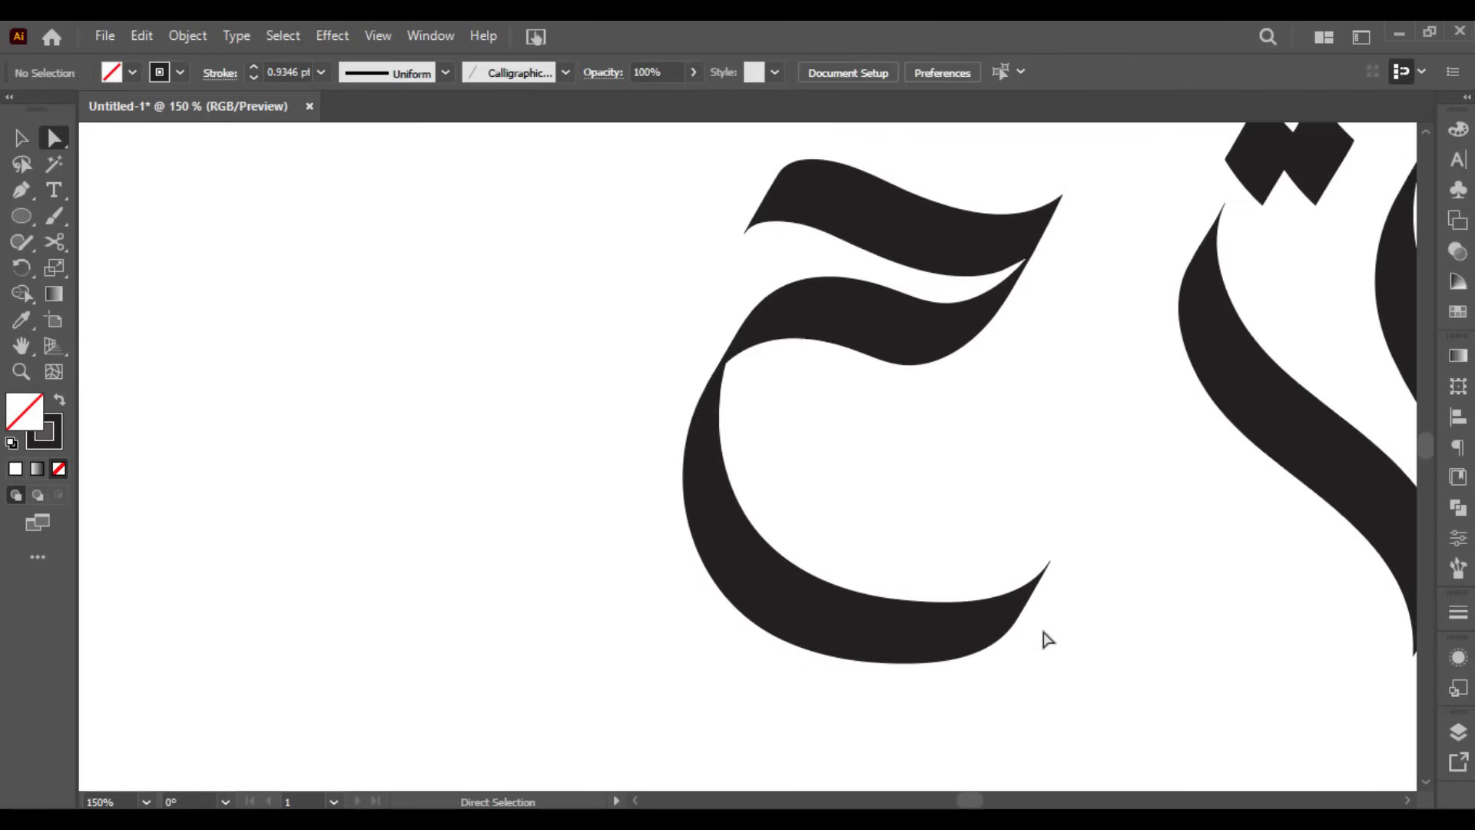
- Duplicate the finished ha to the left of the original
drag(801, 578, 730, 555)
drag(850, 390, 773, 280)
drag(871, 327, 679, 329)
click(666, 235)
scroll(681, 308, up, 1)
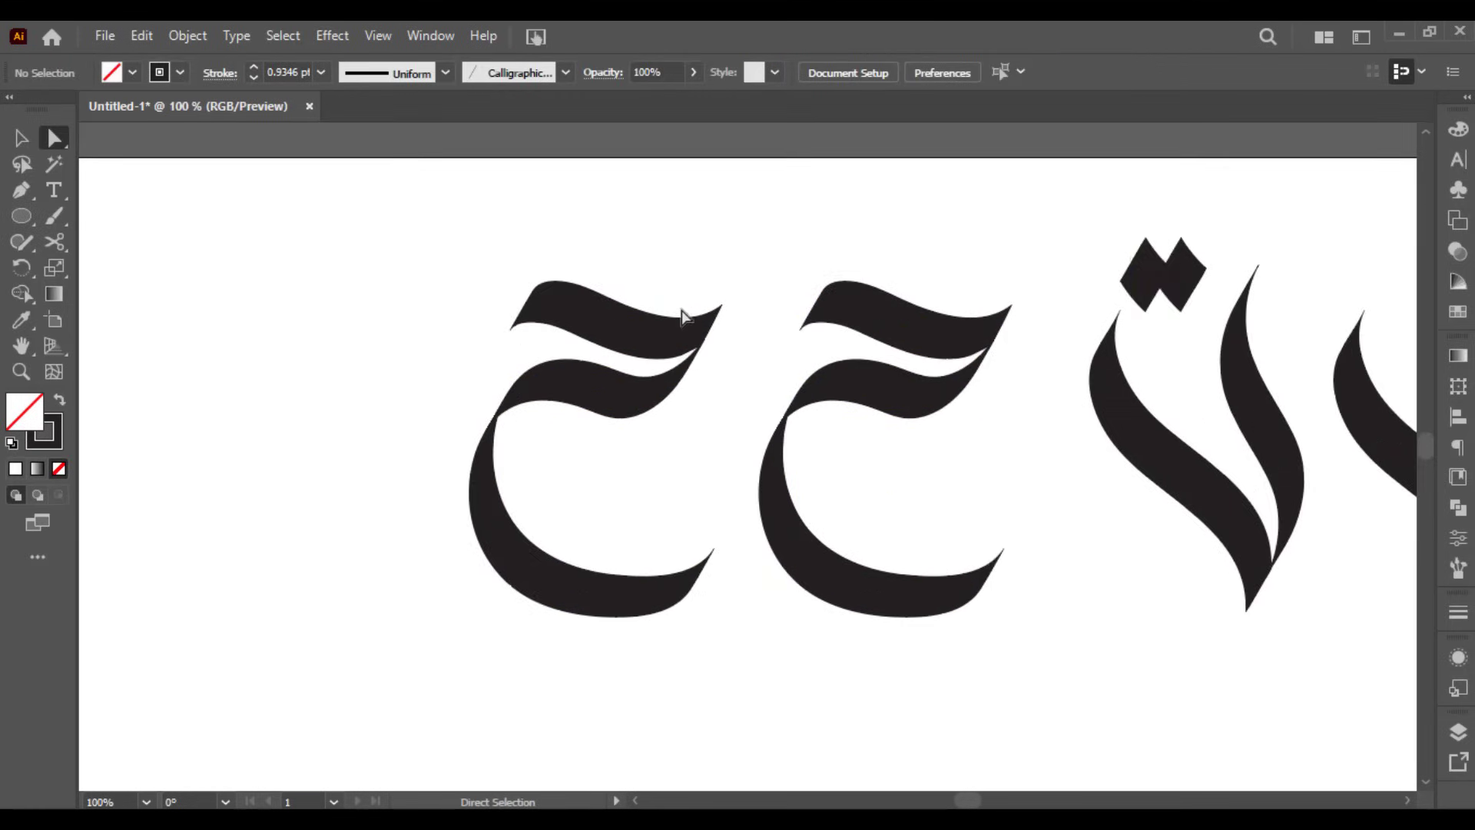
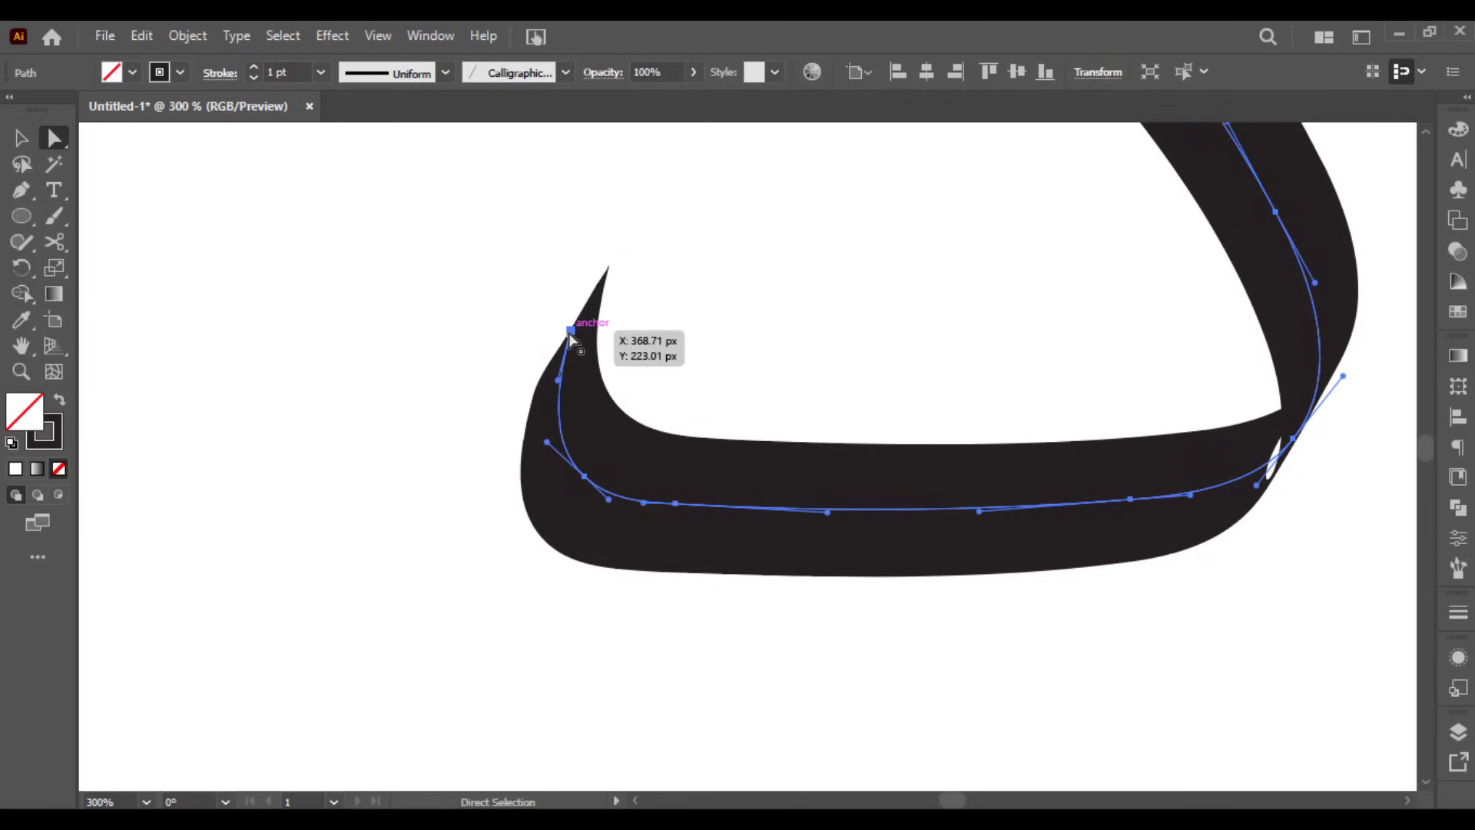
- Adjust the curve handles at the dal's lower-left tip and lower-right corner to smooth the stroke
click(568, 332)
mouse_move(557, 381)
mouse_down()
mouse_move(589, 352)
mouse_move(278, 365)
mouse_up()
click(667, 352)
click(960, 344)
drag(1014, 390, 1010, 380)
click(1093, 384)
drag(1089, 353, 1044, 450)
scroll(1088, 444, down, 4)
scroll(977, 421, up, 1)
click(965, 340)
- Duplicate the finished dal to the left of the original
click(21, 137)
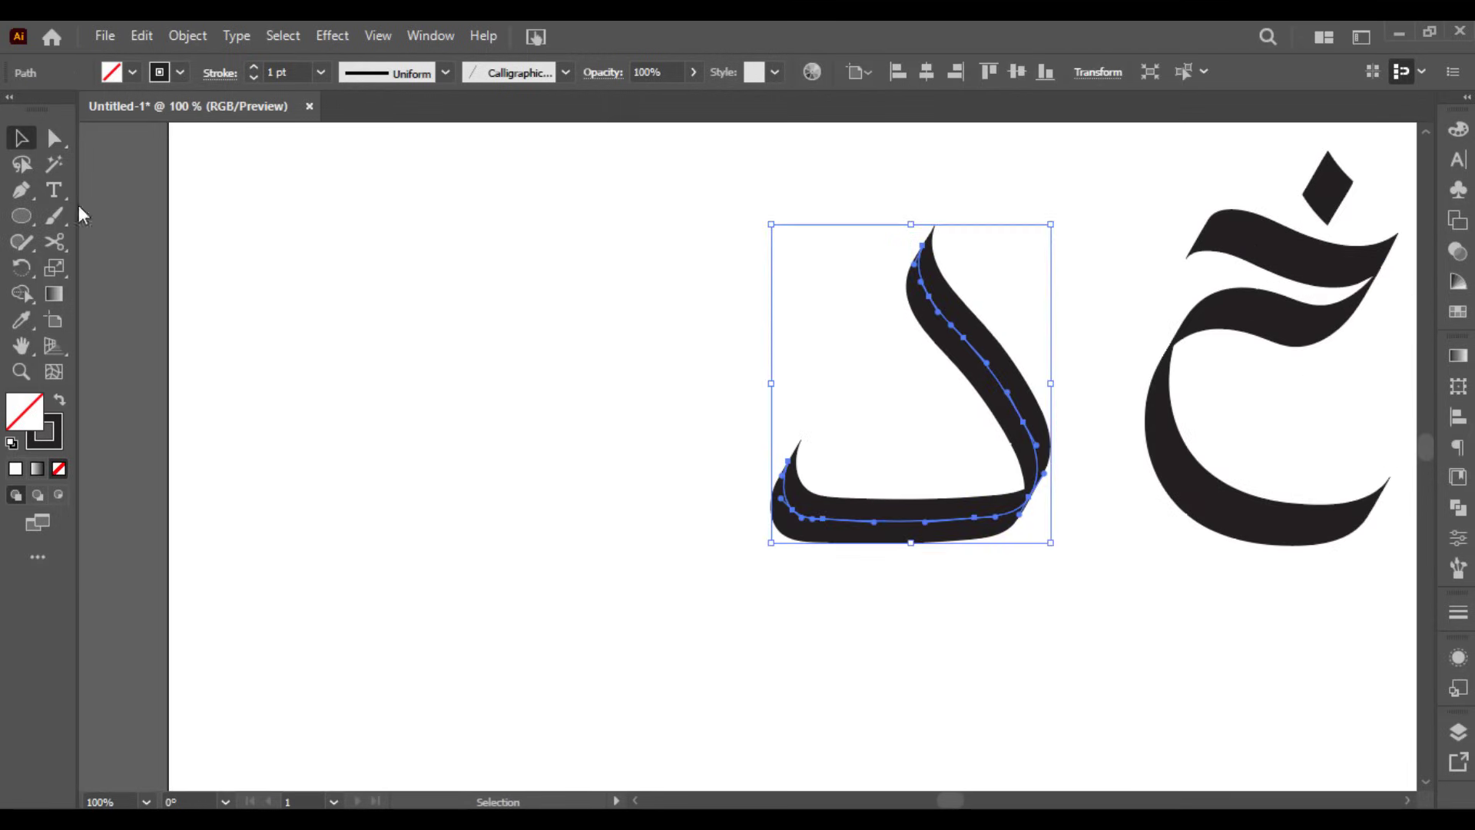
click(664, 277)
drag(975, 320, 650, 318)
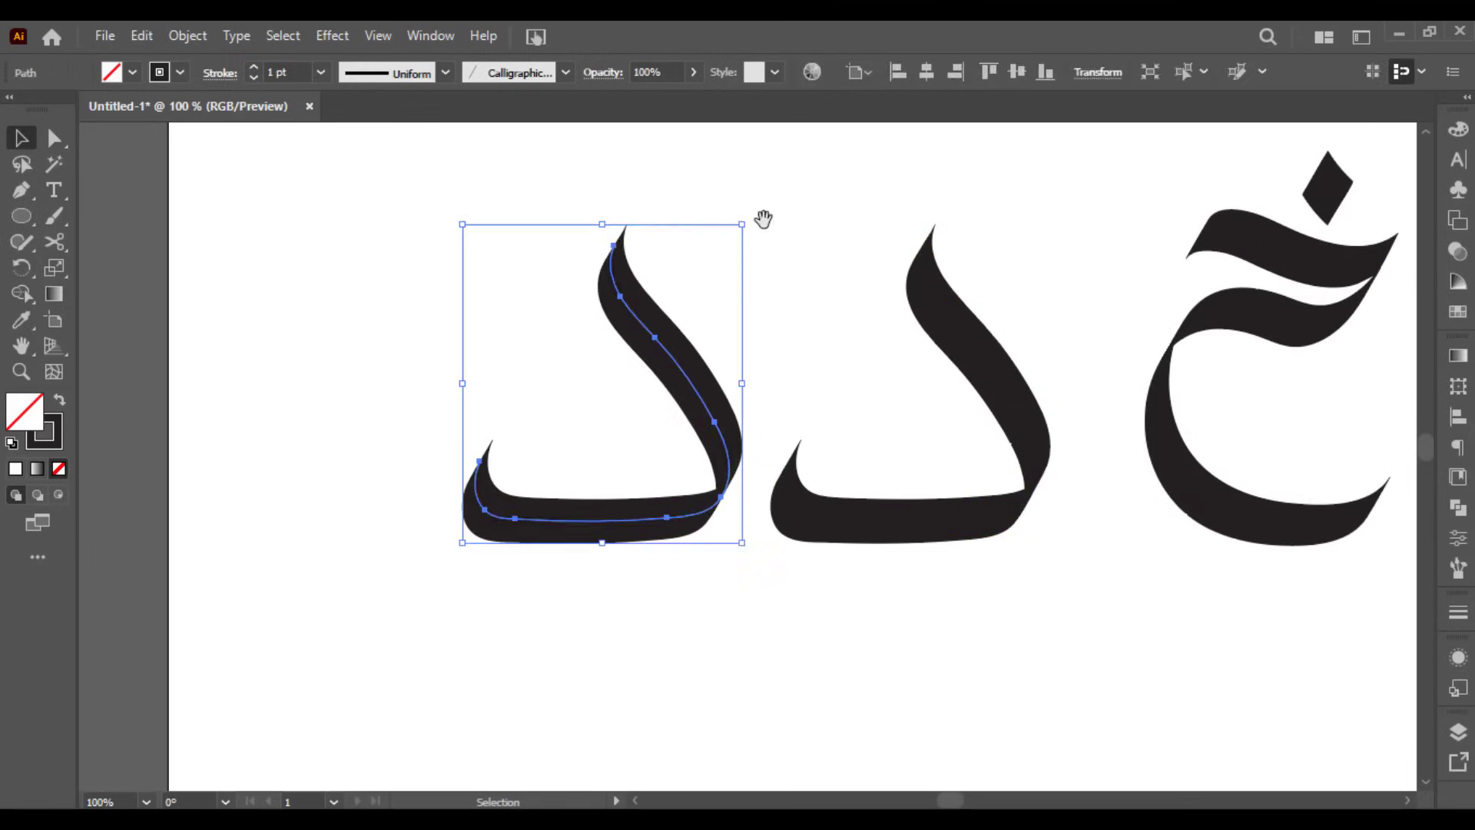
- Place a copy of the kha's diamond dot above the duplicated dal to form the dhal
click(849, 212)
drag(853, 211, 838, 301)
drag(1312, 293, 595, 306)
click(693, 292)
- Scale the dal and the dotted dhal down slightly together so they match the neighbouring letters
scroll(694, 292, down, 4)
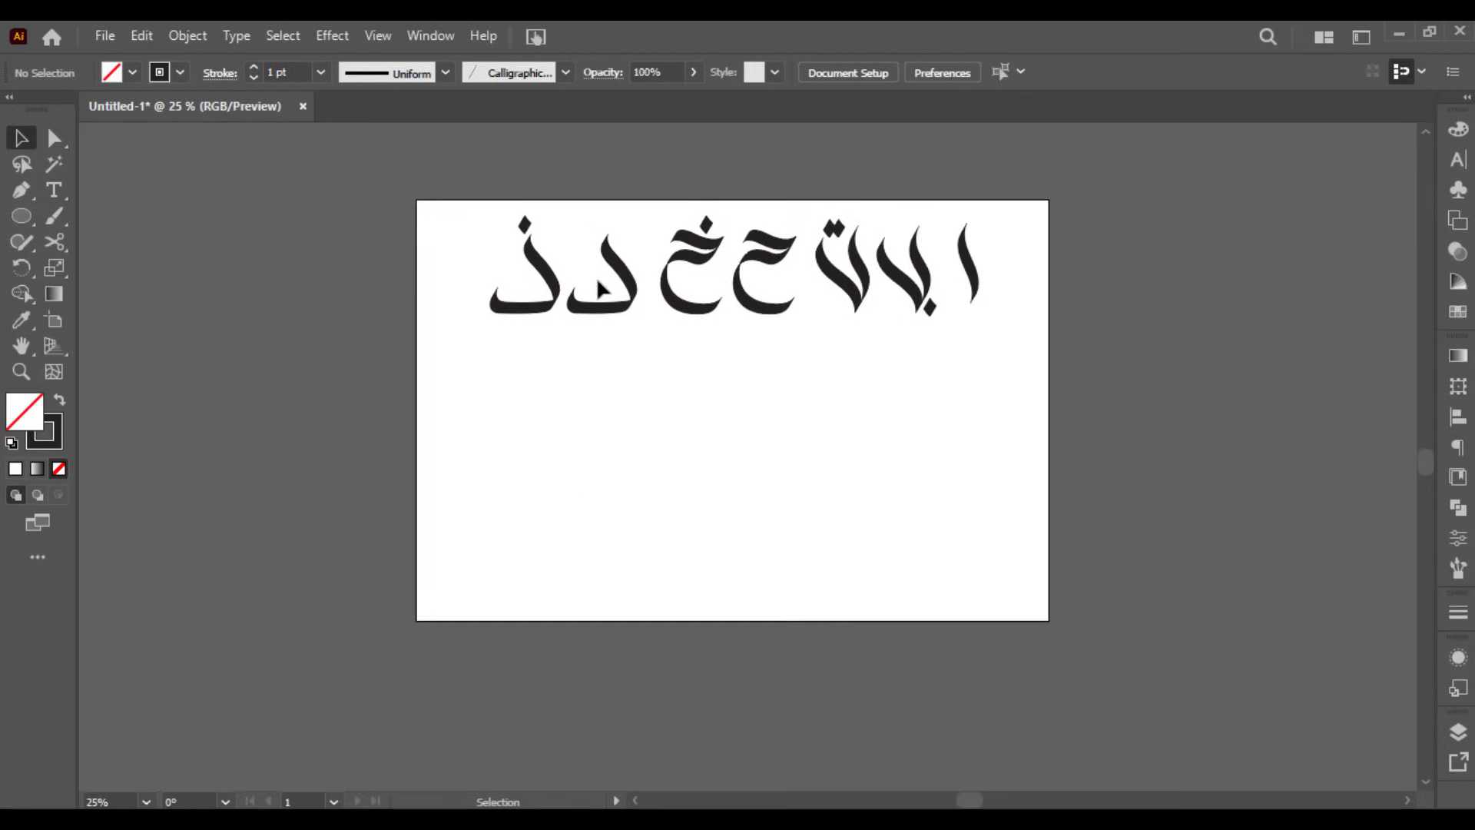
scroll(606, 288, up, 1)
drag(447, 208, 447, 208)
drag(452, 327, 468, 319)
click(532, 371)
- Paint a ra below the alif, using a short S-shaped stem and an arched base stroke extending left
scroll(609, 343, up, 1)
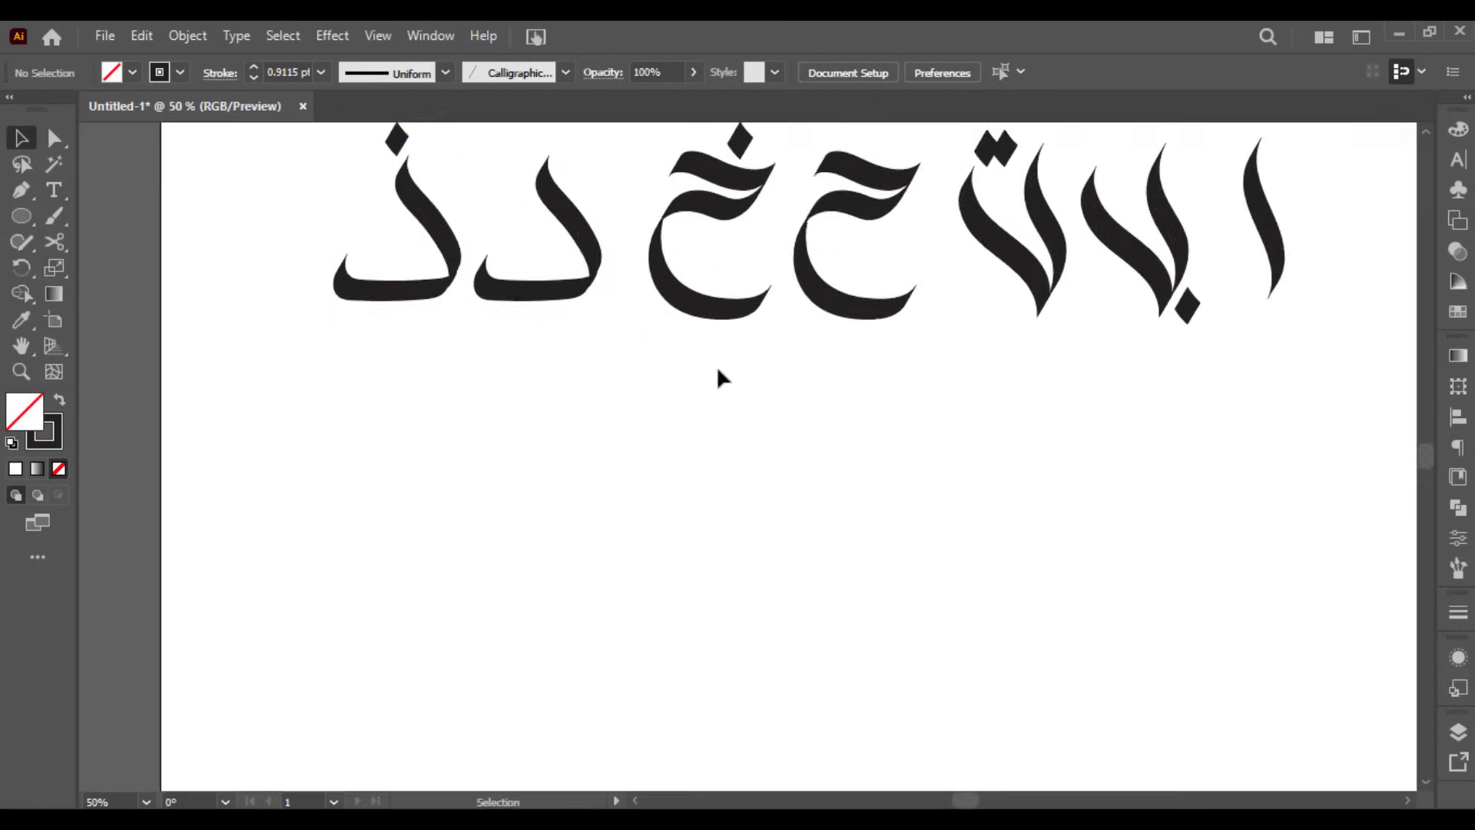
scroll(1096, 351, up, 1)
key(b)
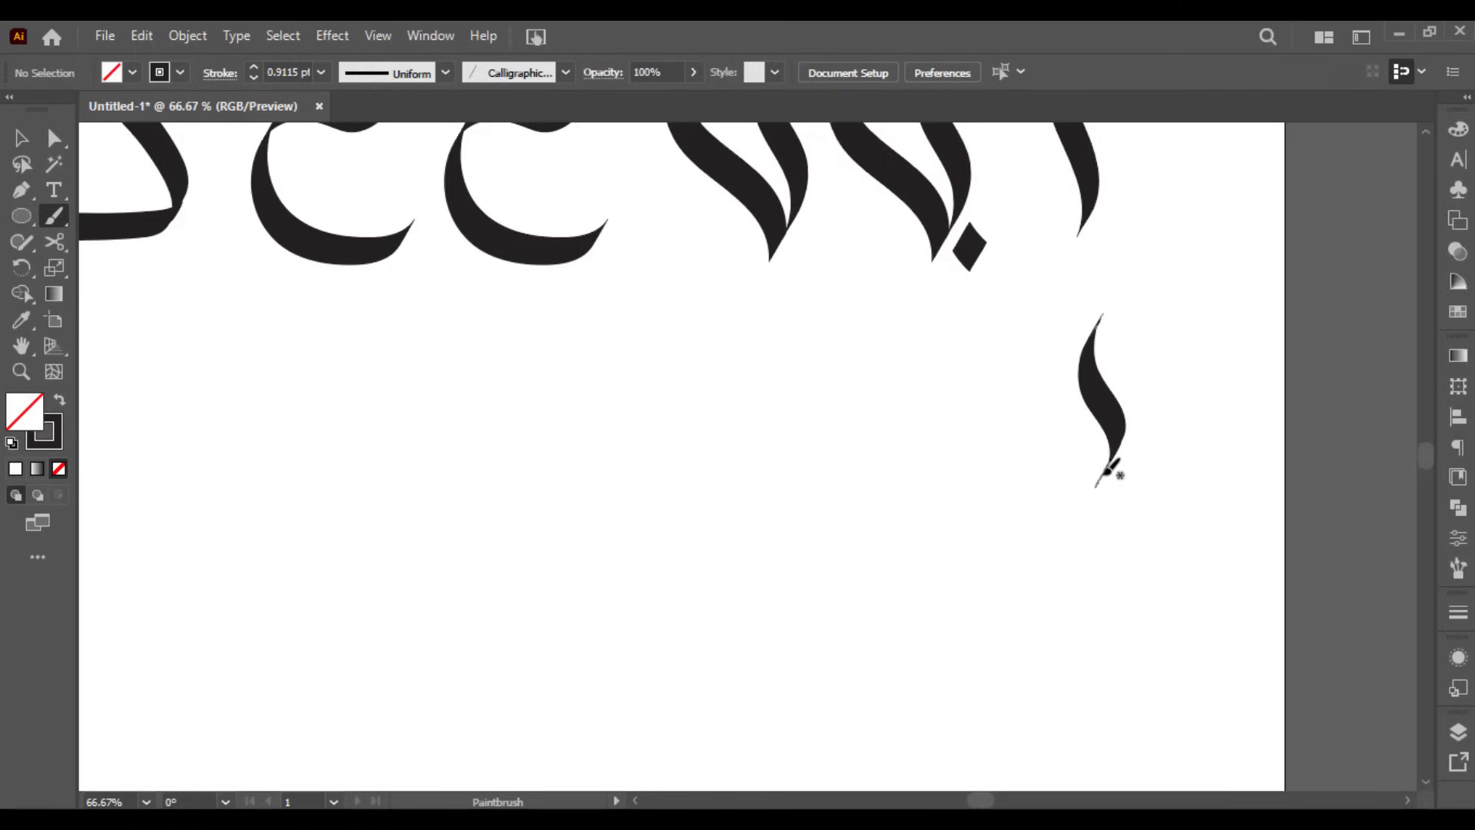
drag(1096, 485, 1021, 460)
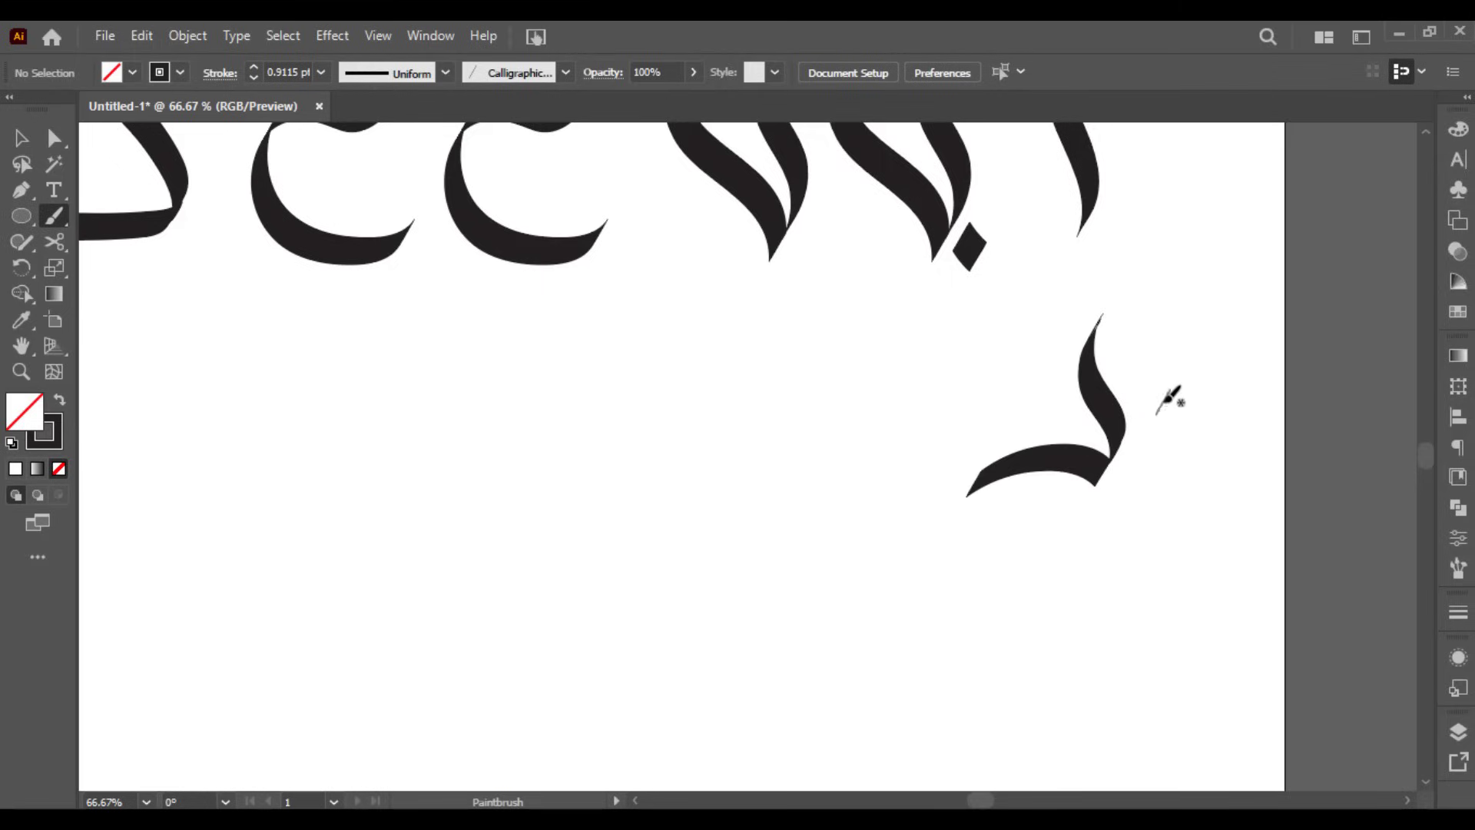
- Adjust the curve handle at the top of the ra's stem to form a smooth, pointed tip
key(v)
scroll(1114, 430, up, 2)
drag(1114, 431, 1055, 500)
key(a)
click(1021, 274)
mouse_move(1018, 269)
mouse_down()
mouse_move(975, 296)
mouse_move(982, 307)
mouse_up()
scroll(1023, 273, up, 3)
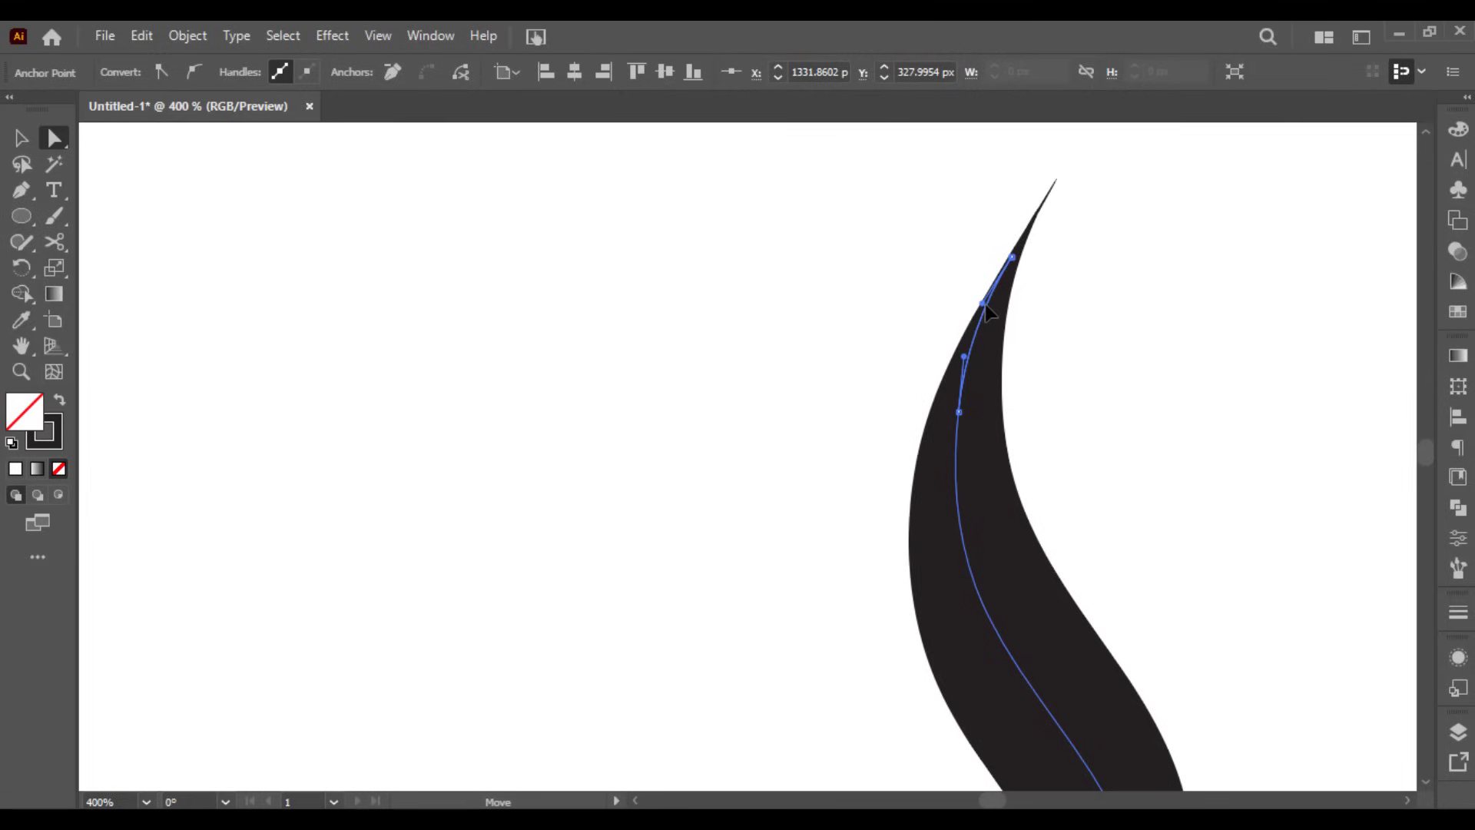
click(1076, 306)
scroll(1078, 330, down, 2)
mouse_move(969, 468)
mouse_down()
mouse_move(994, 372)
mouse_move(952, 452)
mouse_up()
scroll(1030, 278, up, 2)
mouse_move(1027, 256)
mouse_down()
mouse_move(998, 258)
mouse_move(1018, 261)
mouse_move(991, 313)
mouse_up()
click(1070, 301)
- Raise the curve at the left end of the ra's base stroke so it tapers to a sharp tip
scroll(1070, 301, down, 2)
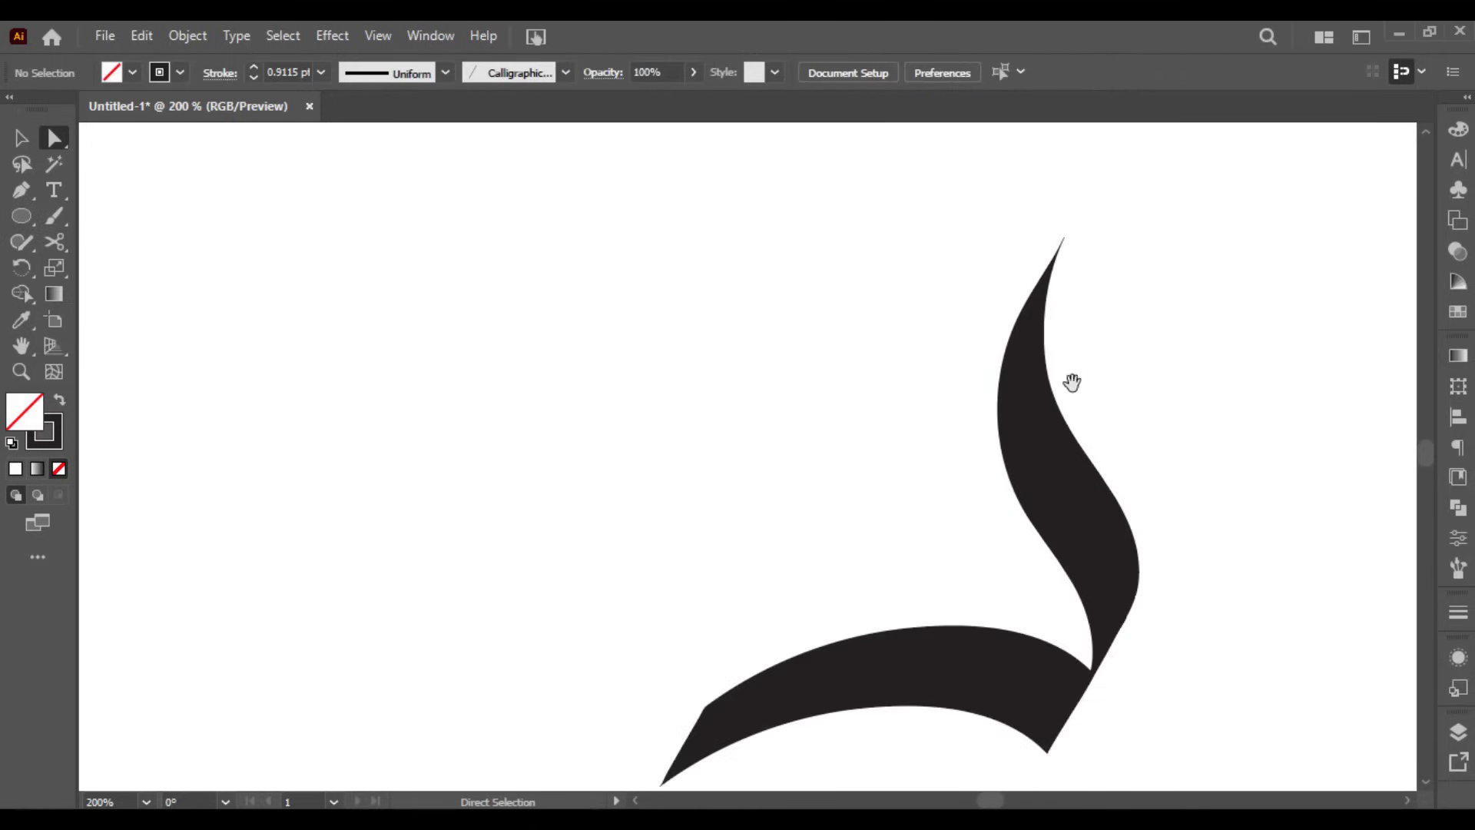
drag(1070, 343, 1104, 271)
drag(986, 345, 996, 285)
scroll(763, 582, up, 1)
mouse_move(777, 522)
mouse_down()
mouse_move(777, 435)
mouse_move(752, 397)
mouse_move(800, 401)
mouse_move(801, 372)
mouse_move(832, 346)
mouse_move(765, 352)
mouse_up()
click(708, 479)
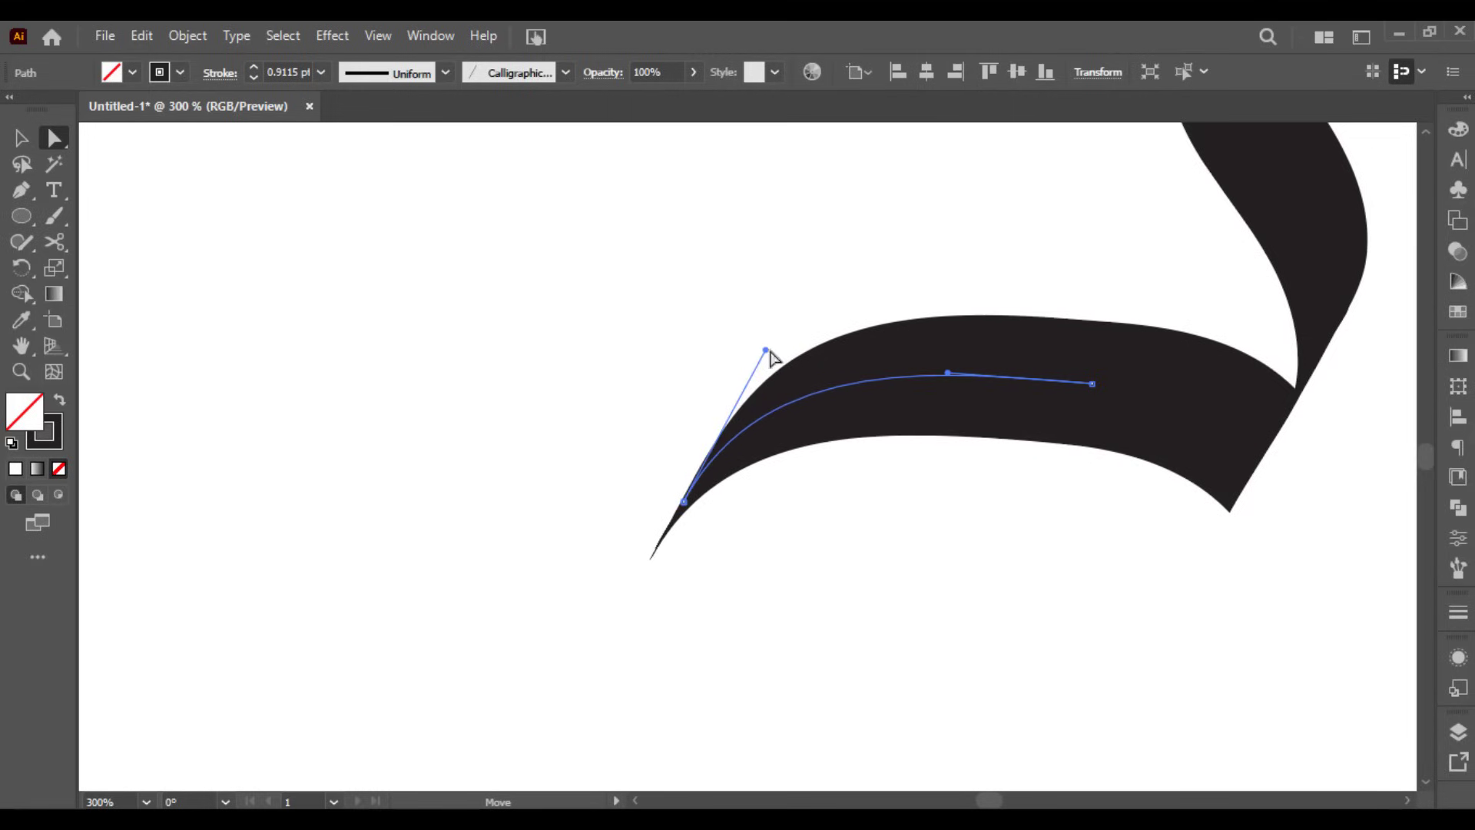
- Try adjusting the curve handles near the right end of the ra's base stroke, and undo the changes
click(1137, 387)
mouse_move(1157, 389)
mouse_down()
mouse_move(1155, 401)
mouse_move(1205, 410)
mouse_move(1191, 422)
mouse_move(1224, 423)
mouse_up()
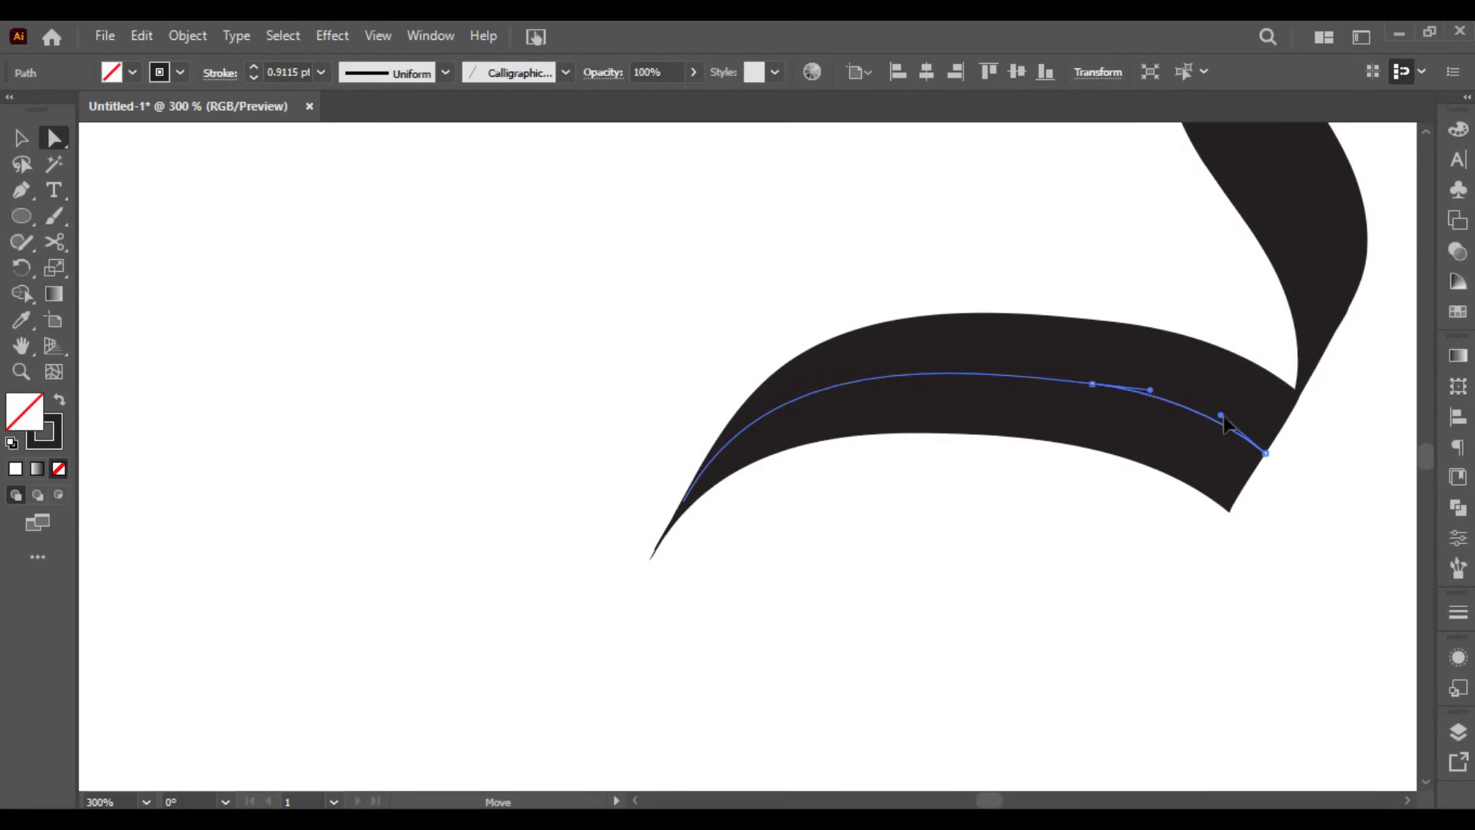
click(1155, 395)
drag(1151, 389, 1187, 402)
key(ctrl+z)
key(ctrl+z)
click(1186, 323)
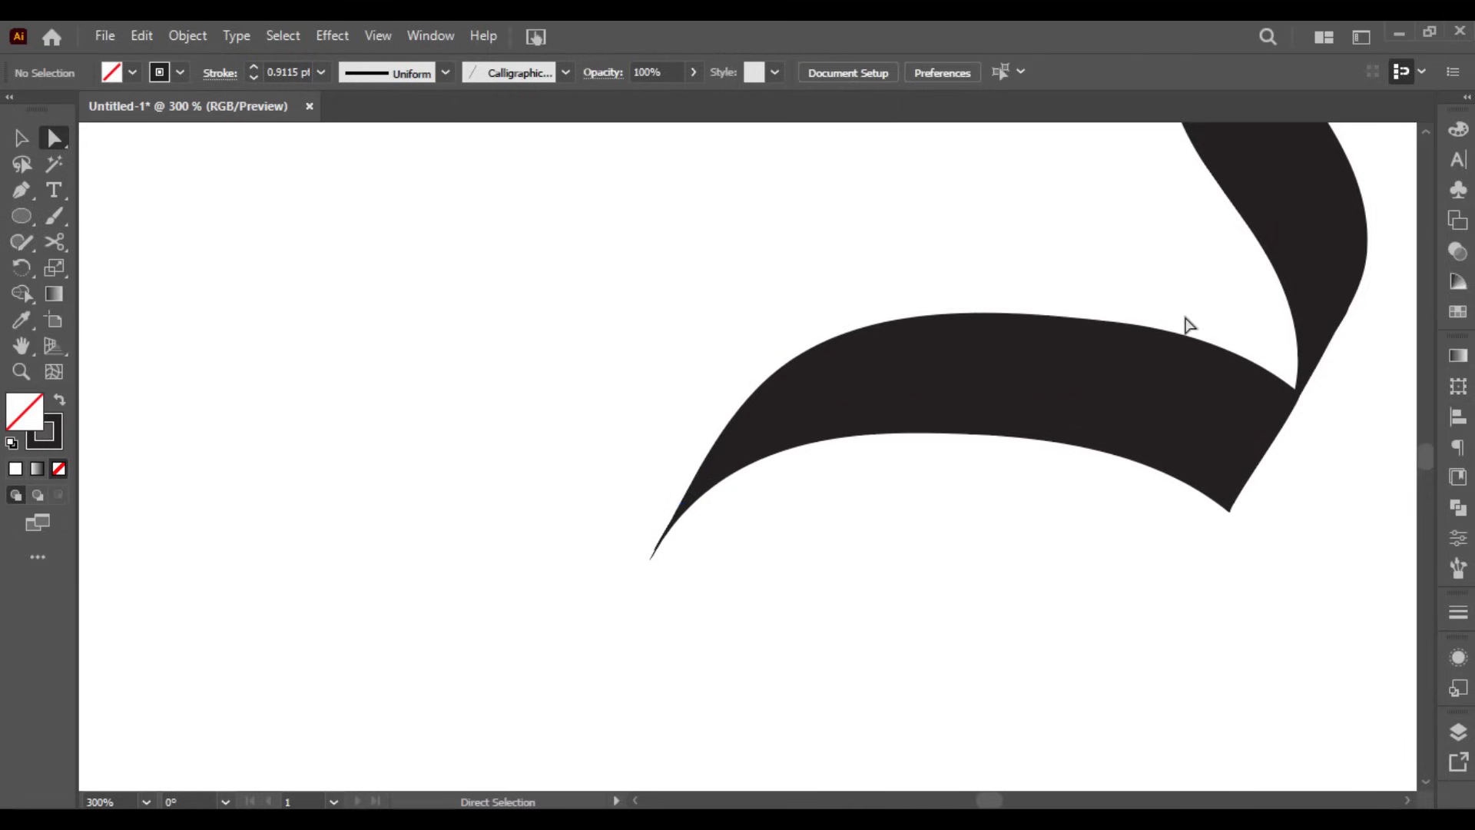
- Duplicate the finished ra to the left of the original
drag(1186, 323, 1116, 343)
scroll(1116, 342, down, 3)
drag(1188, 471, 1184, 562)
scroll(1090, 557, down, 1)
drag(1084, 434, 1083, 432)
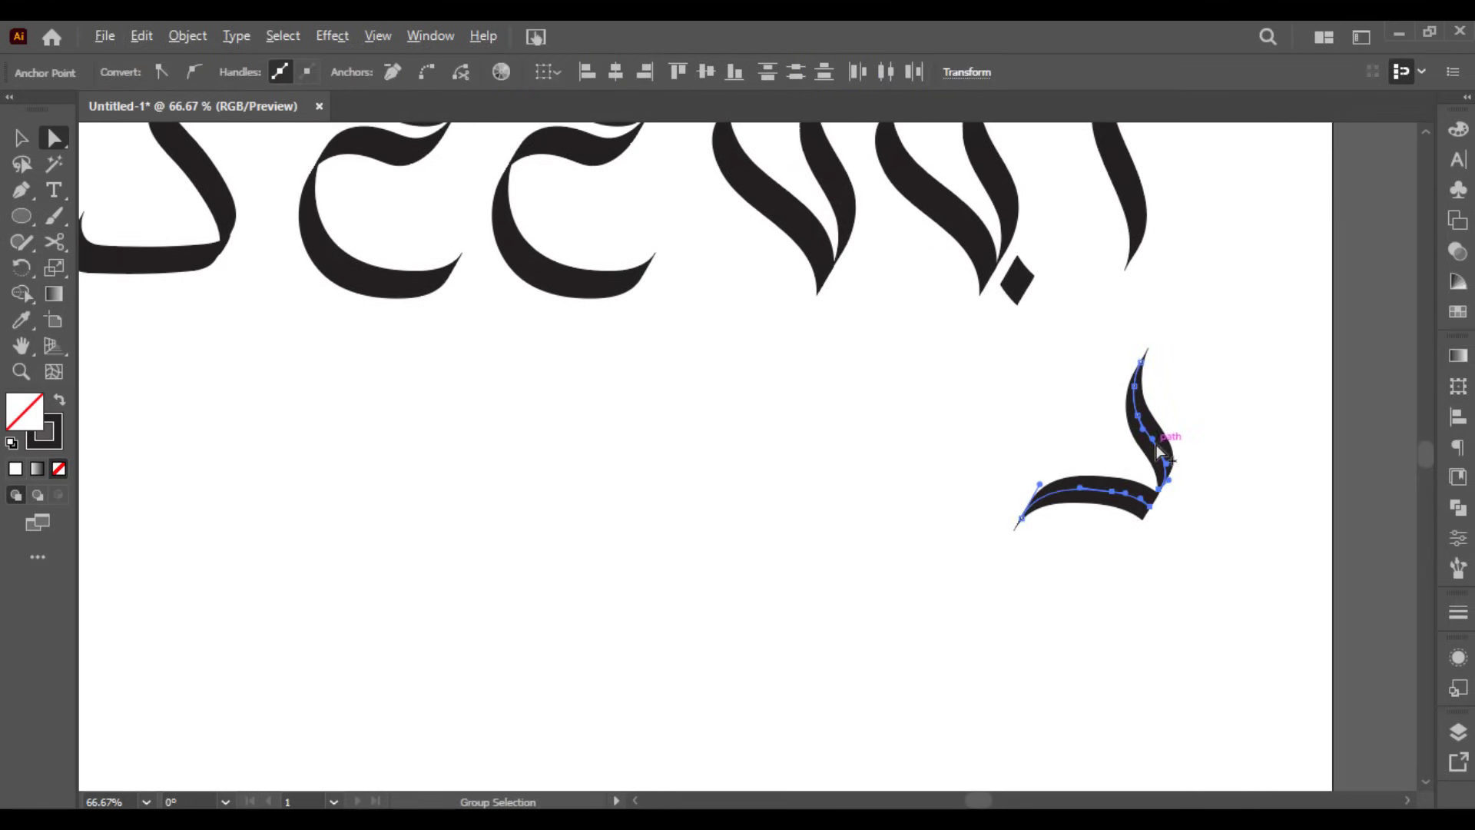
click(1210, 430)
key(v)
mouse_move(1204, 413)
mouse_down()
mouse_move(1123, 496)
mouse_move(954, 510)
mouse_move(1027, 572)
mouse_move(1169, 612)
mouse_move(1188, 639)
mouse_up()
click(972, 541)
- Paint a diamond-shaped dot above the ra copy to form the zay
scroll(1174, 420, up, 2)
key(b)
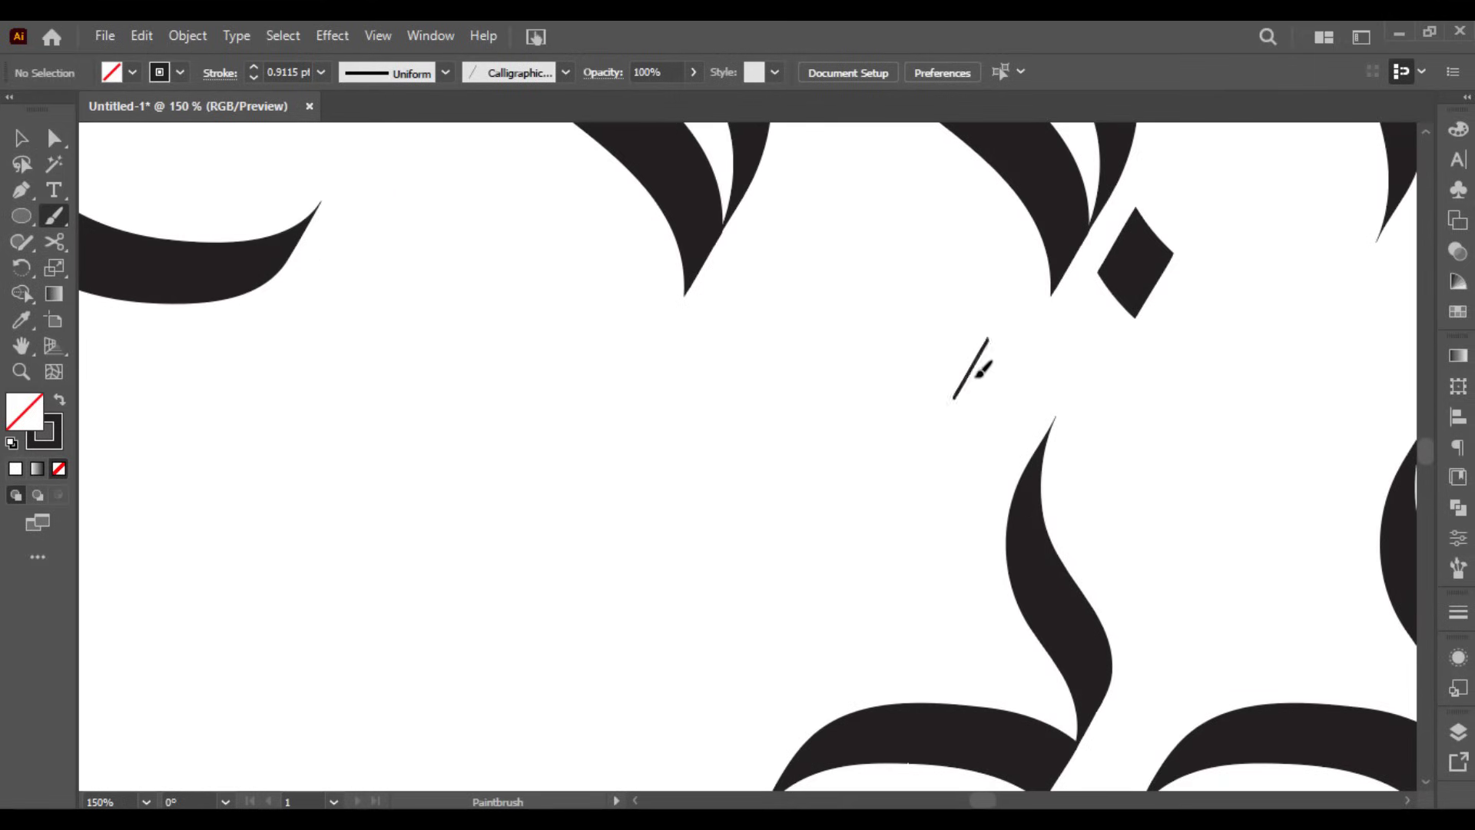
drag(970, 369, 1004, 411)
key(v)
click(905, 450)
- Paint a seen left of the zay, with three curved teeth meeting along a slant and an S-shaped descending tail
scroll(895, 478, down, 2)
mouse_move(895, 478)
mouse_down()
mouse_move(983, 411)
mouse_move(1011, 415)
mouse_up()
scroll(938, 543, up, 1)
key(b)
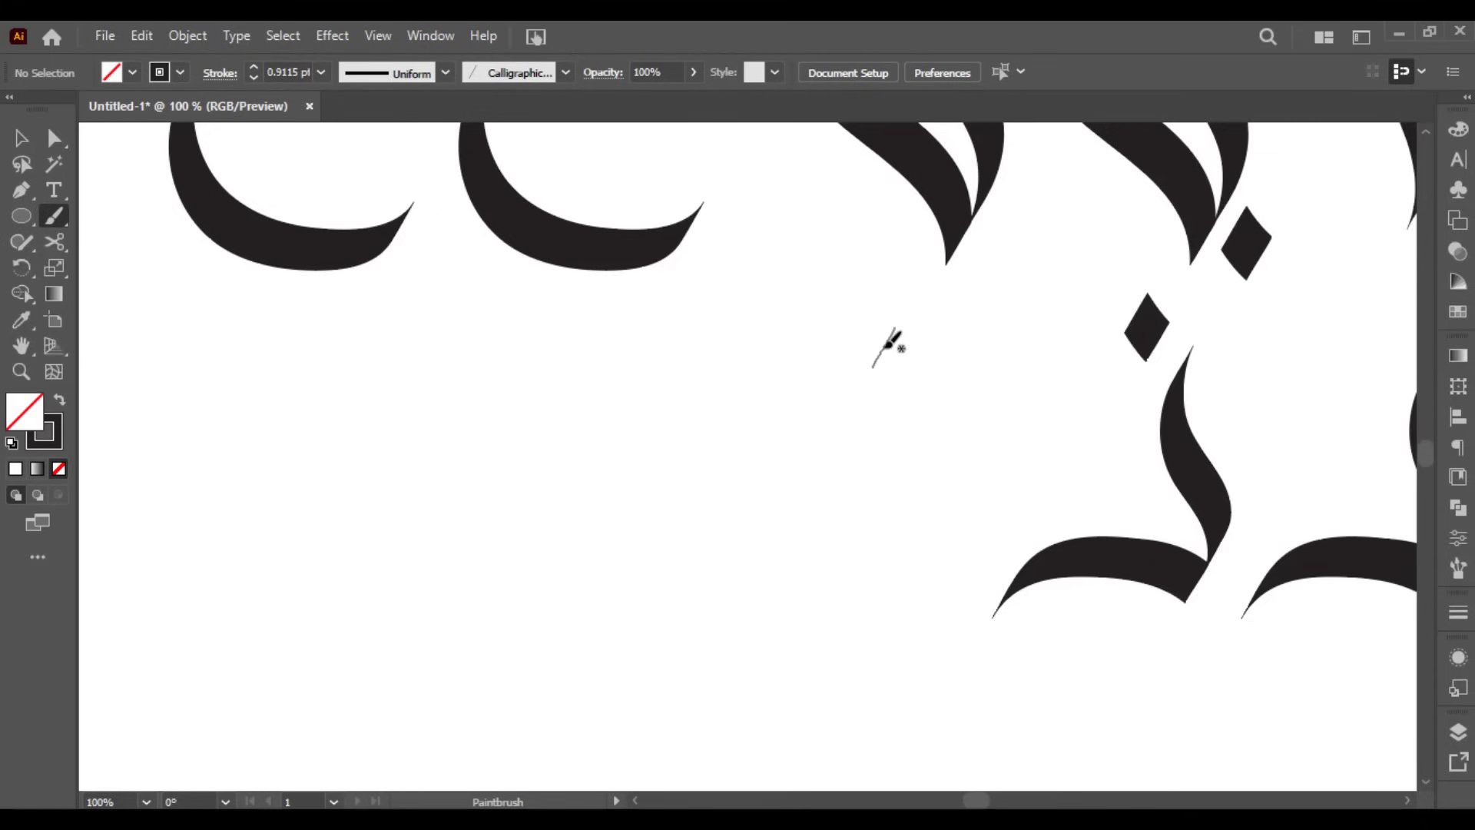
drag(883, 393, 913, 458)
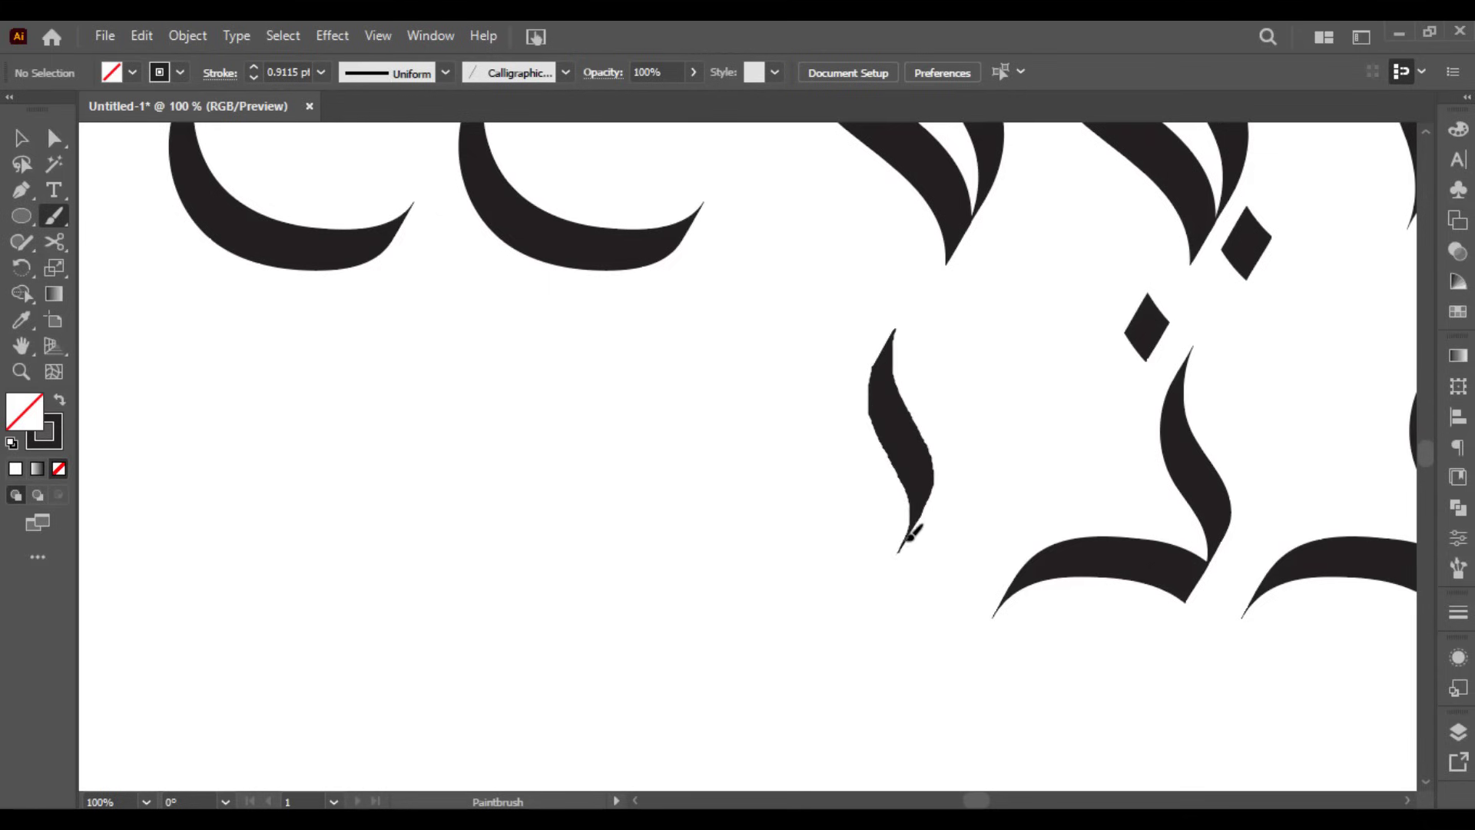
mouse_move(897, 554)
mouse_down()
mouse_move(827, 466)
mouse_move(810, 403)
mouse_move(830, 358)
mouse_up()
drag(782, 530, 816, 526)
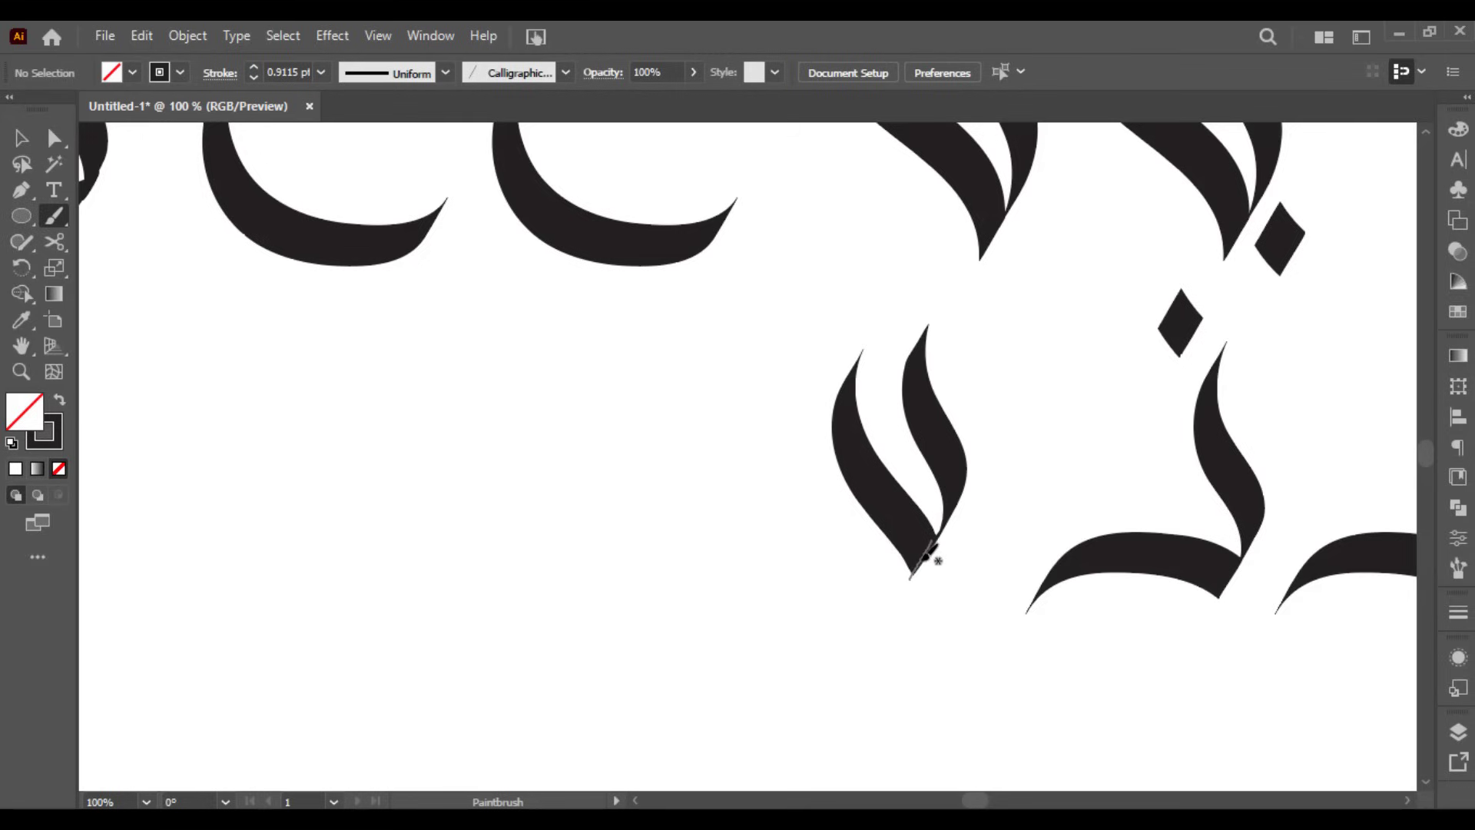
mouse_move(879, 572)
mouse_down()
mouse_move(804, 491)
mouse_move(789, 443)
mouse_move(798, 357)
mouse_up()
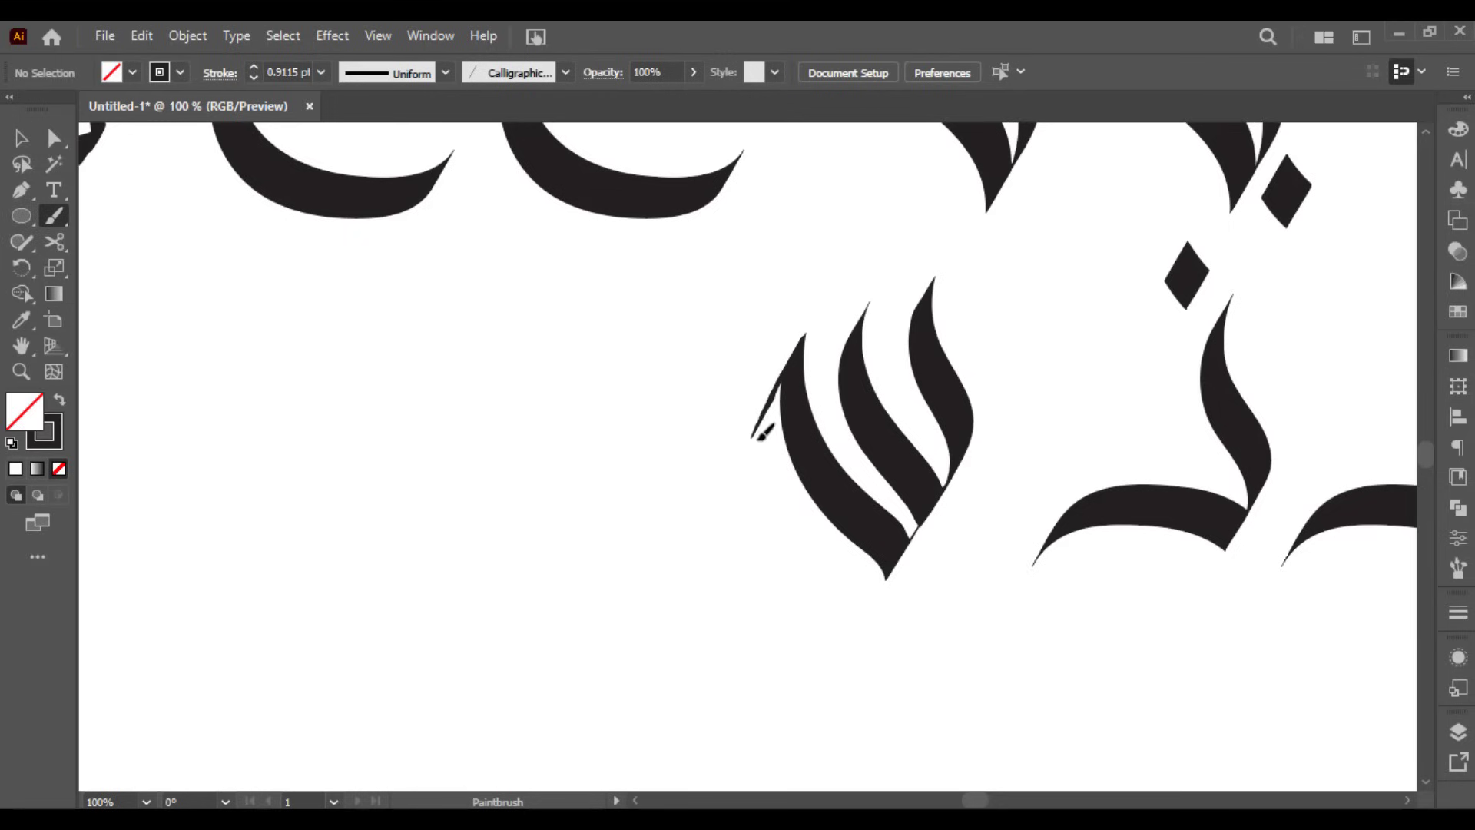
mouse_move(754, 436)
mouse_down()
mouse_move(770, 515)
mouse_move(814, 581)
mouse_move(826, 652)
mouse_up()
- Adjust the curve handle at the top tip of the seen's rightmost tooth to smooth it
key(v)
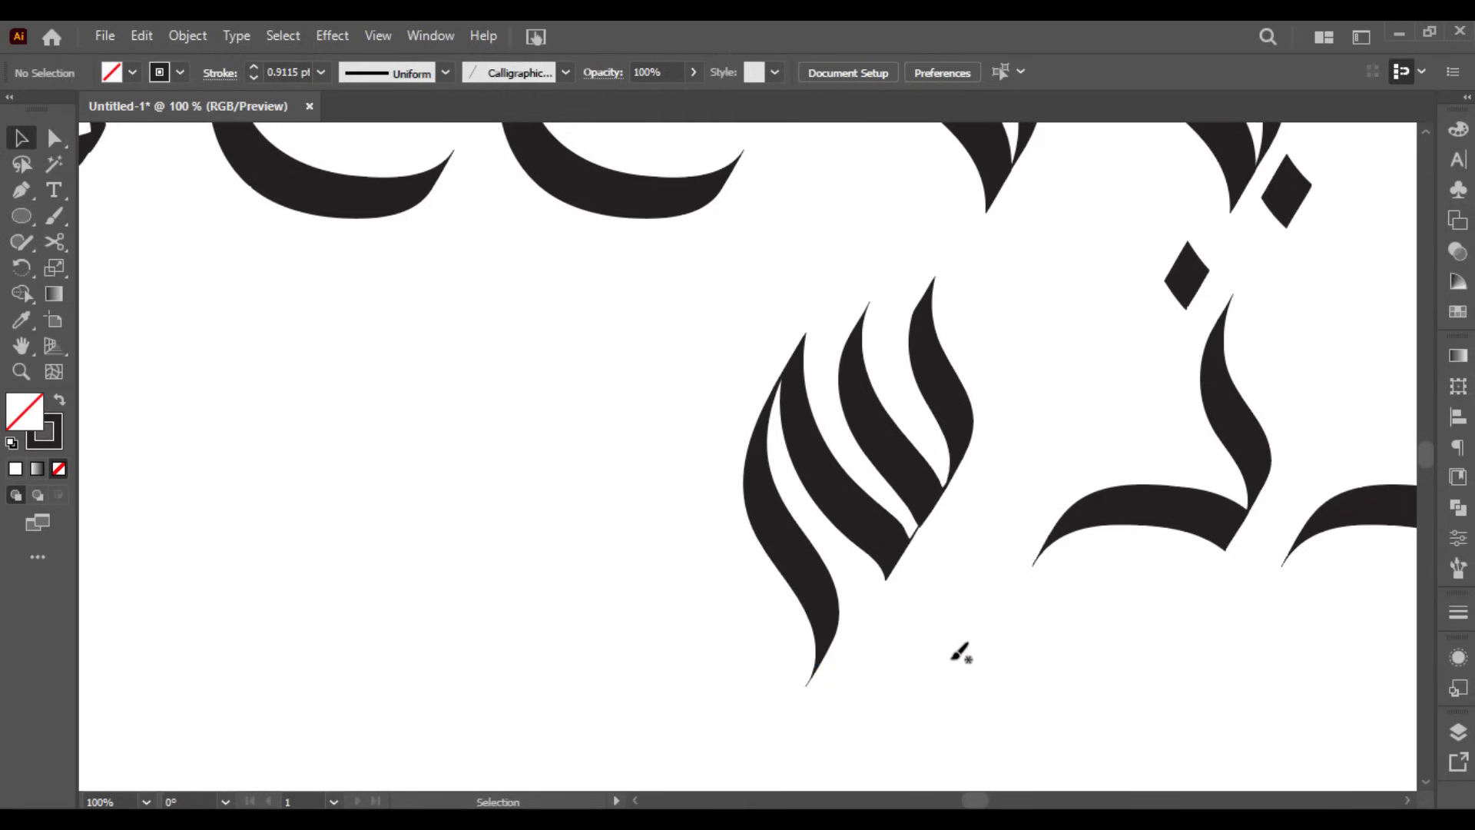
drag(957, 573, 921, 568)
scroll(875, 300, up, 2)
drag(894, 290, 806, 400)
key(a)
click(826, 358)
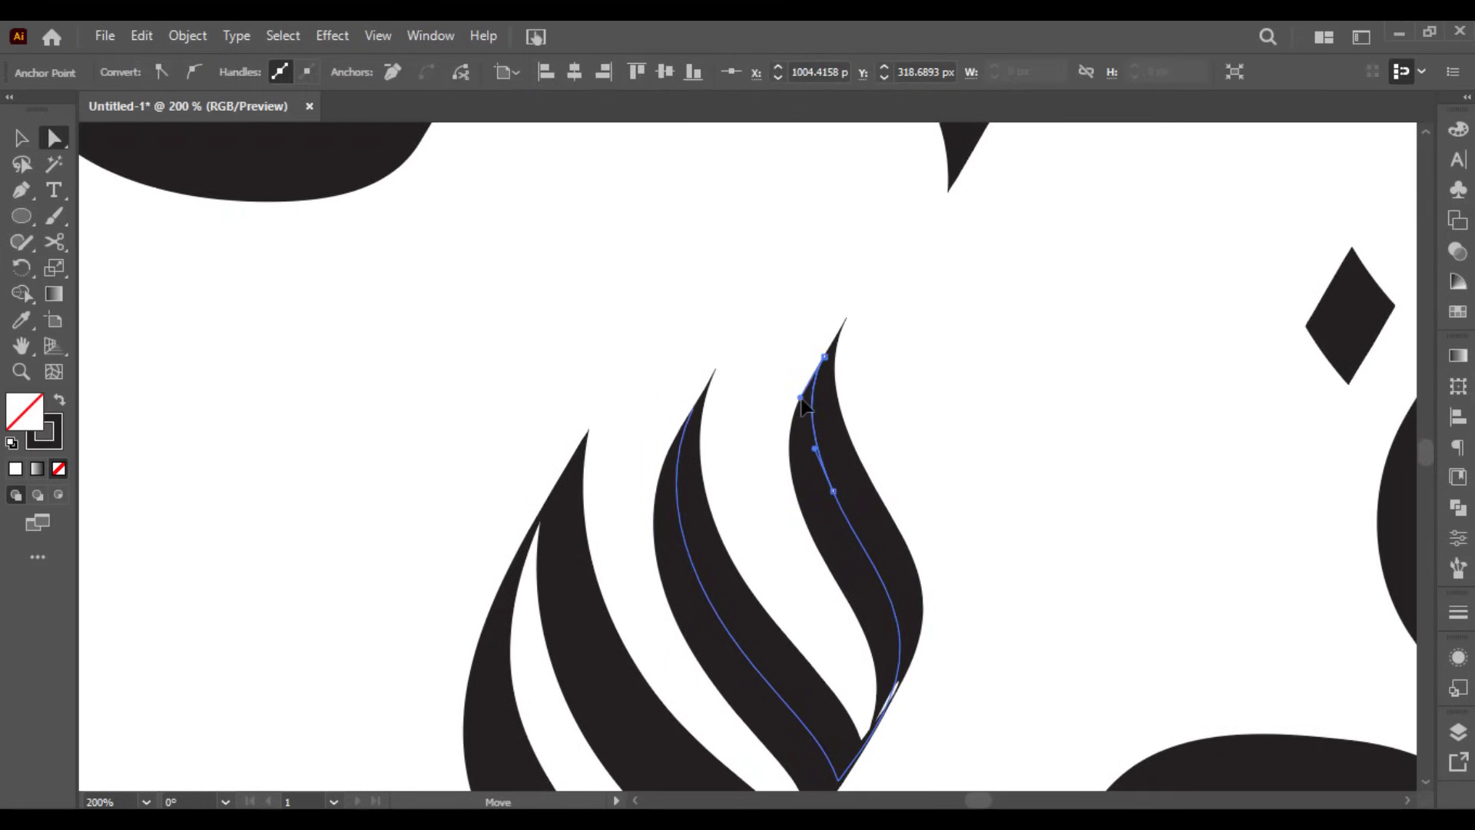
click(915, 474)
- Adjust the curve handle at the bottom corner of the seen's middle tooth, where it joins the rightmost tooth
drag(902, 631, 908, 421)
click(909, 489)
scroll(914, 584, up, 2)
click(816, 579)
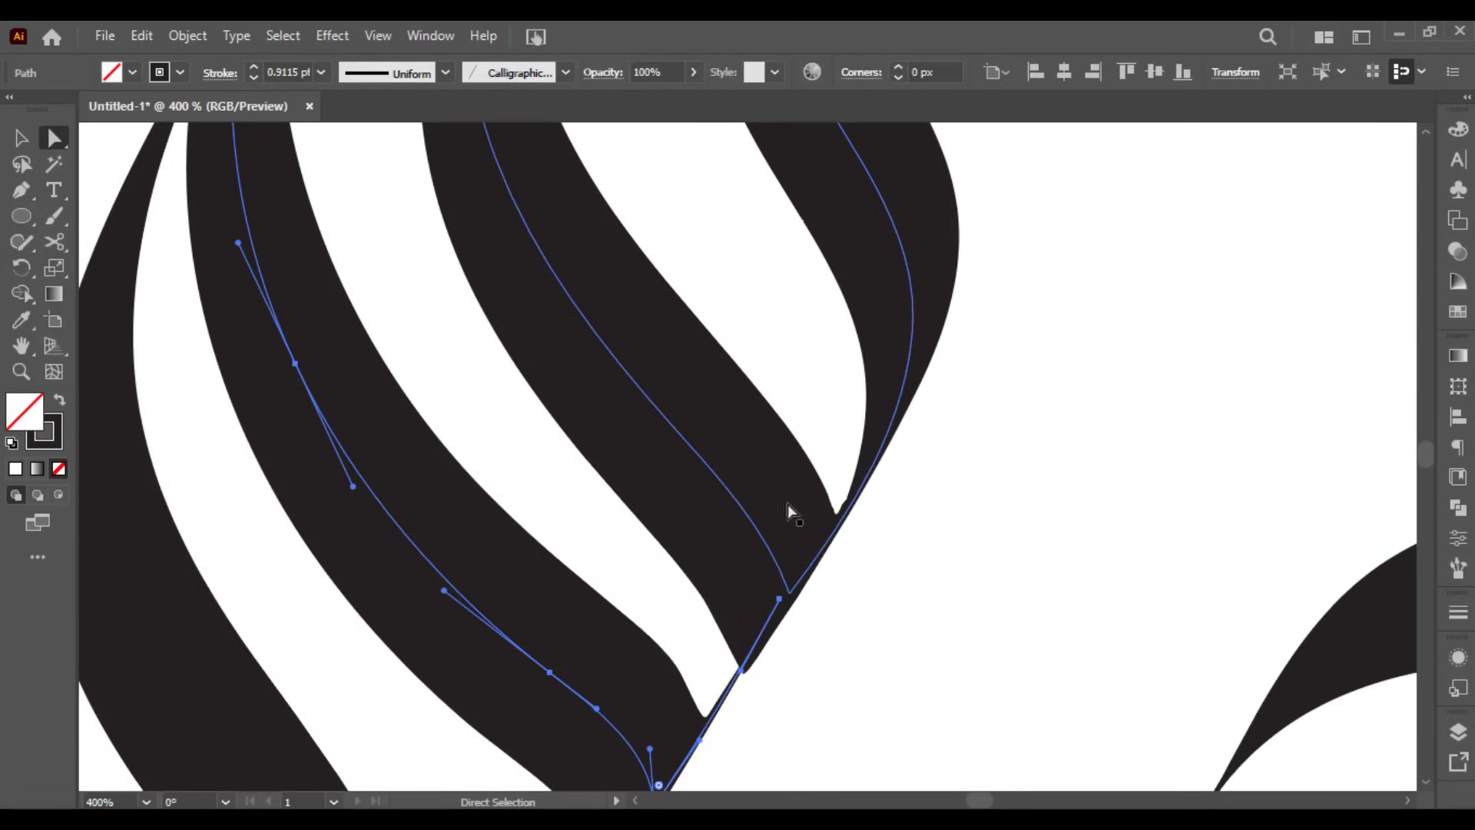
click(789, 597)
click(790, 596)
drag(768, 530, 768, 497)
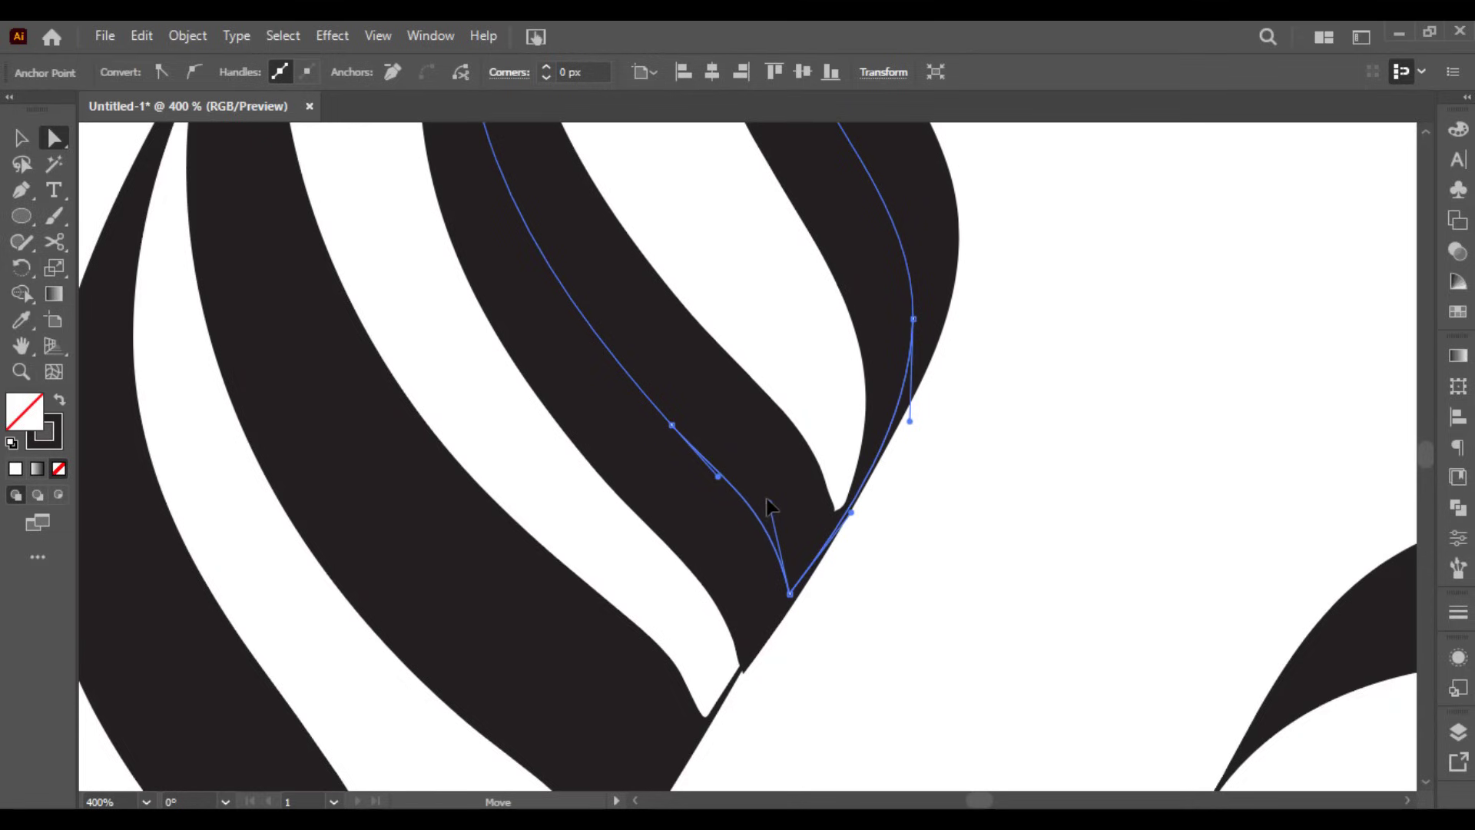
- Pull out the curve handle at the middle tooth's top tip to smooth its taper
drag(760, 444, 687, 477)
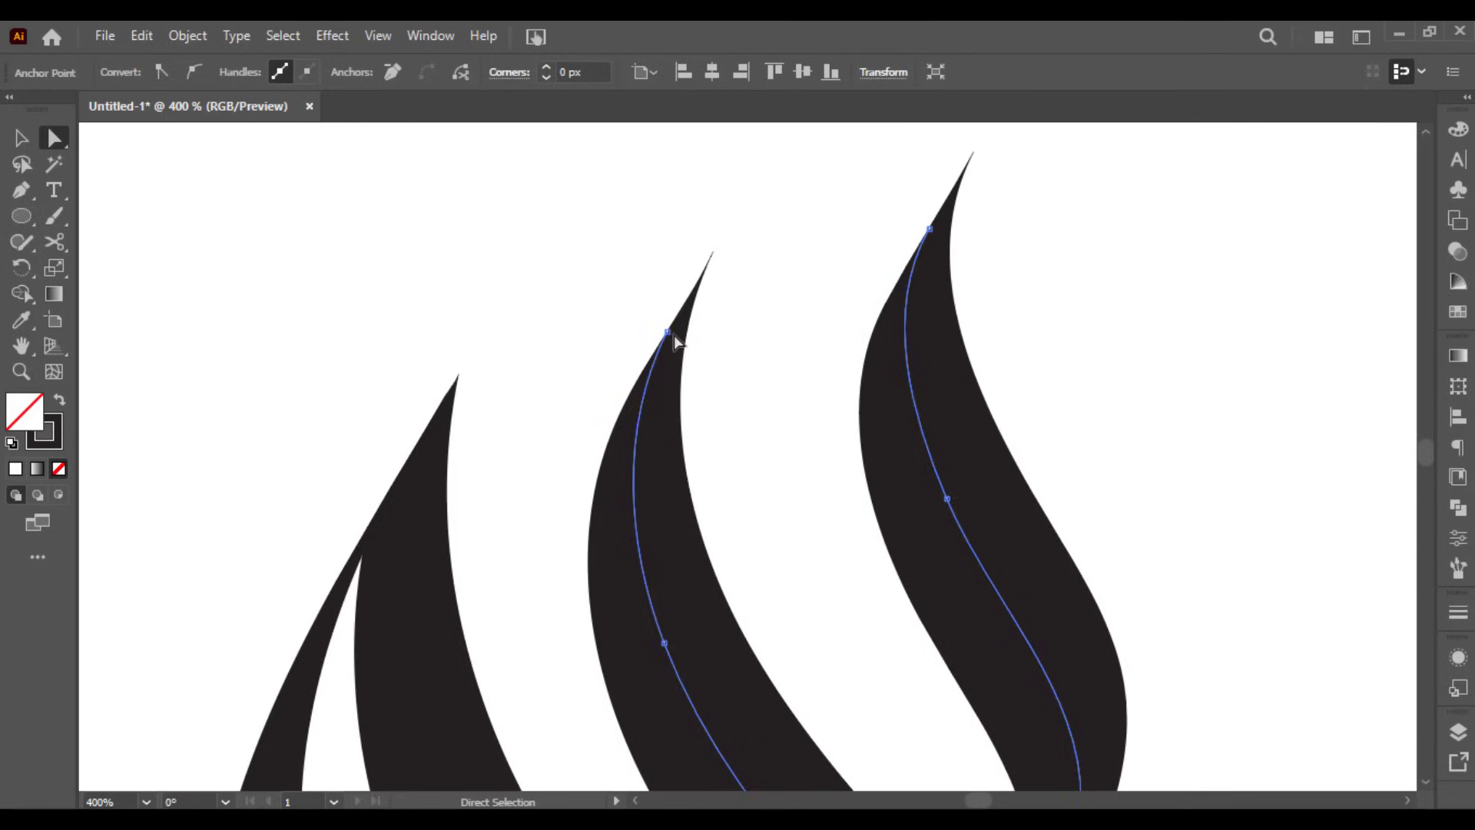
drag(669, 334, 622, 426)
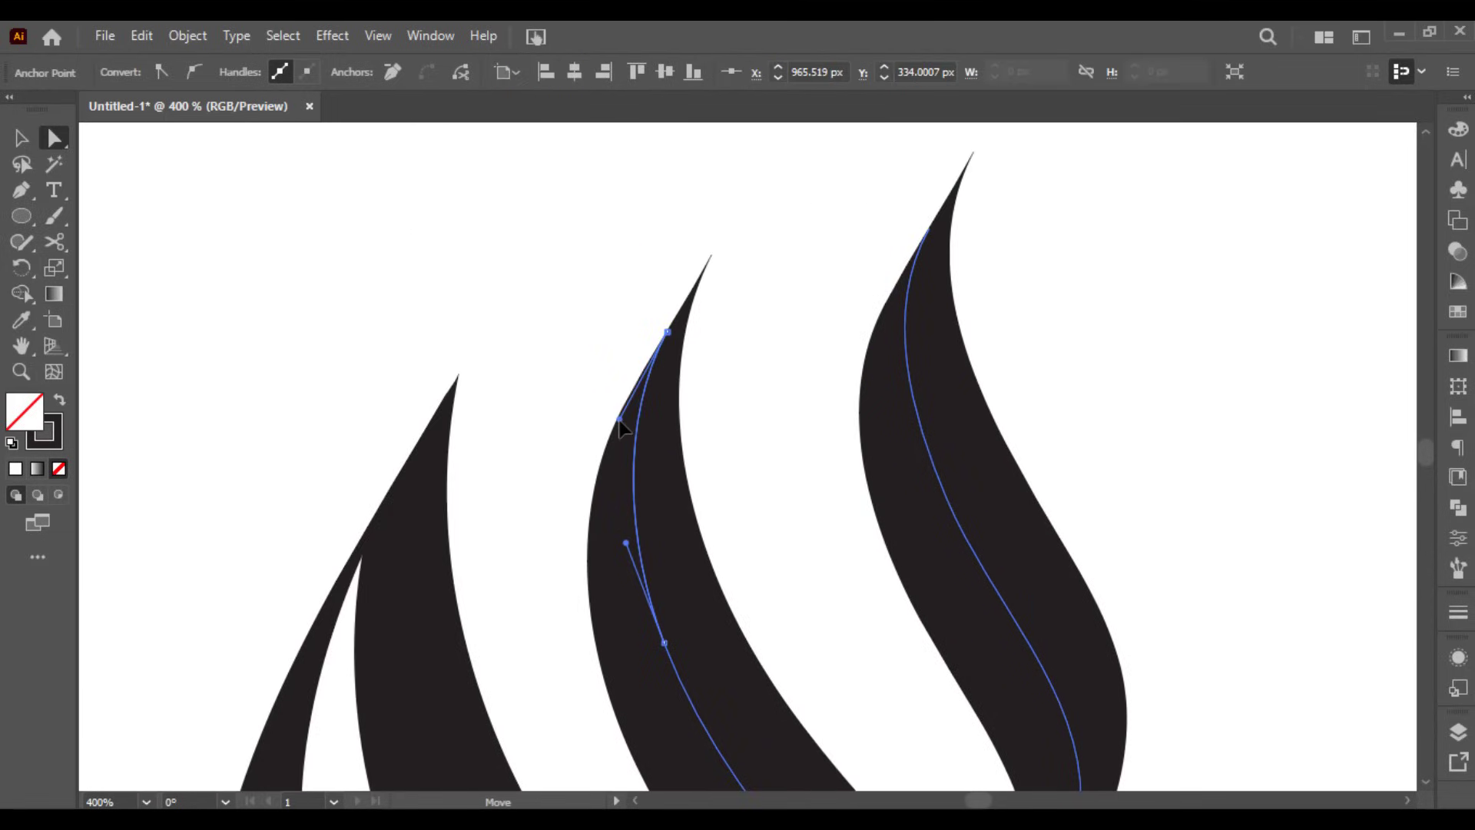
click(707, 403)
- Move the anchor points at the third tooth's bottom corner into line with the middle tooth, and reshape the corner's curve handle
drag(573, 549, 728, 345)
drag(976, 779, 853, 359)
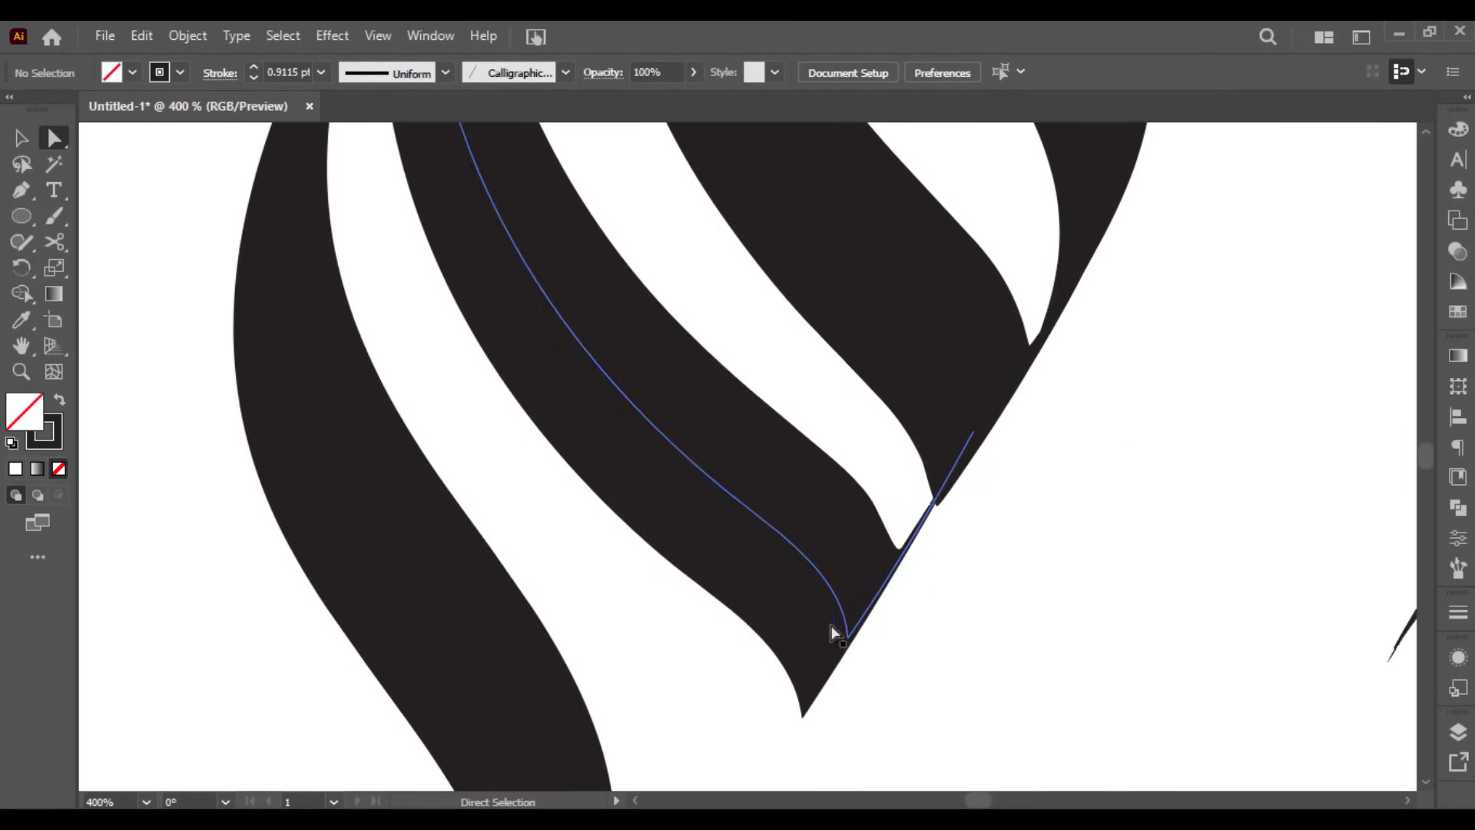
drag(832, 633, 848, 643)
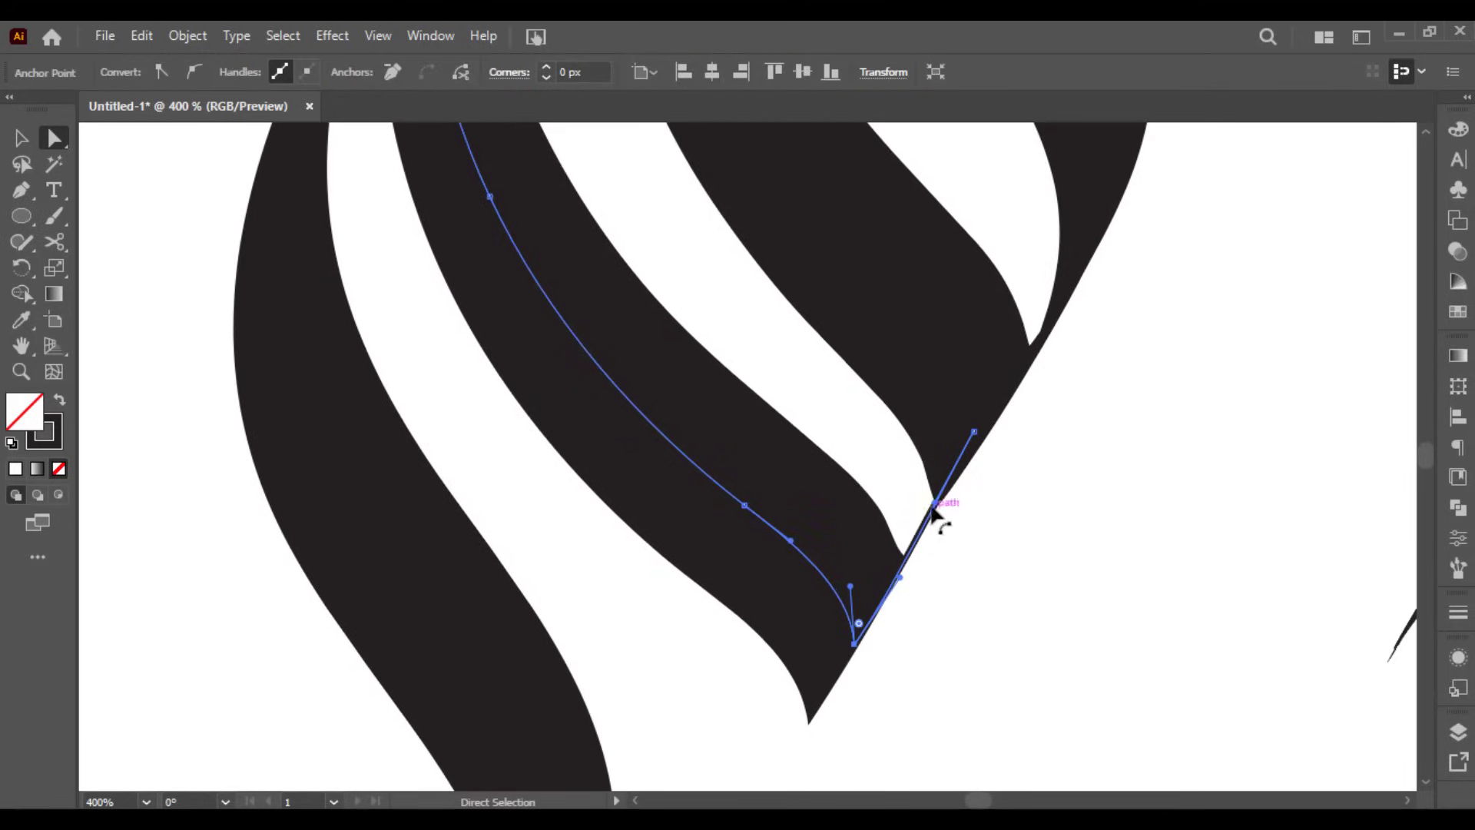
drag(973, 433, 975, 442)
click(855, 643)
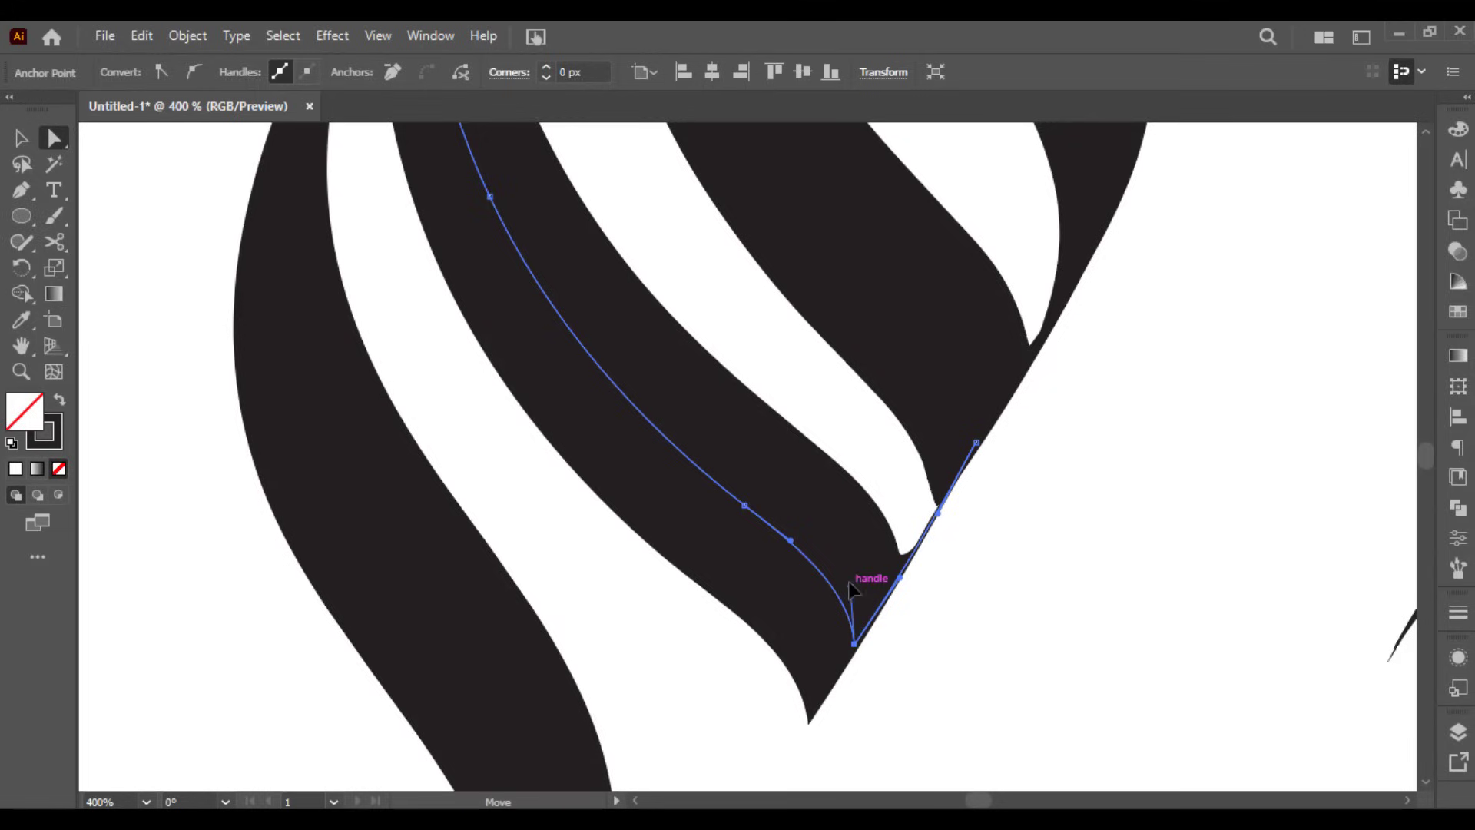
drag(851, 589, 830, 540)
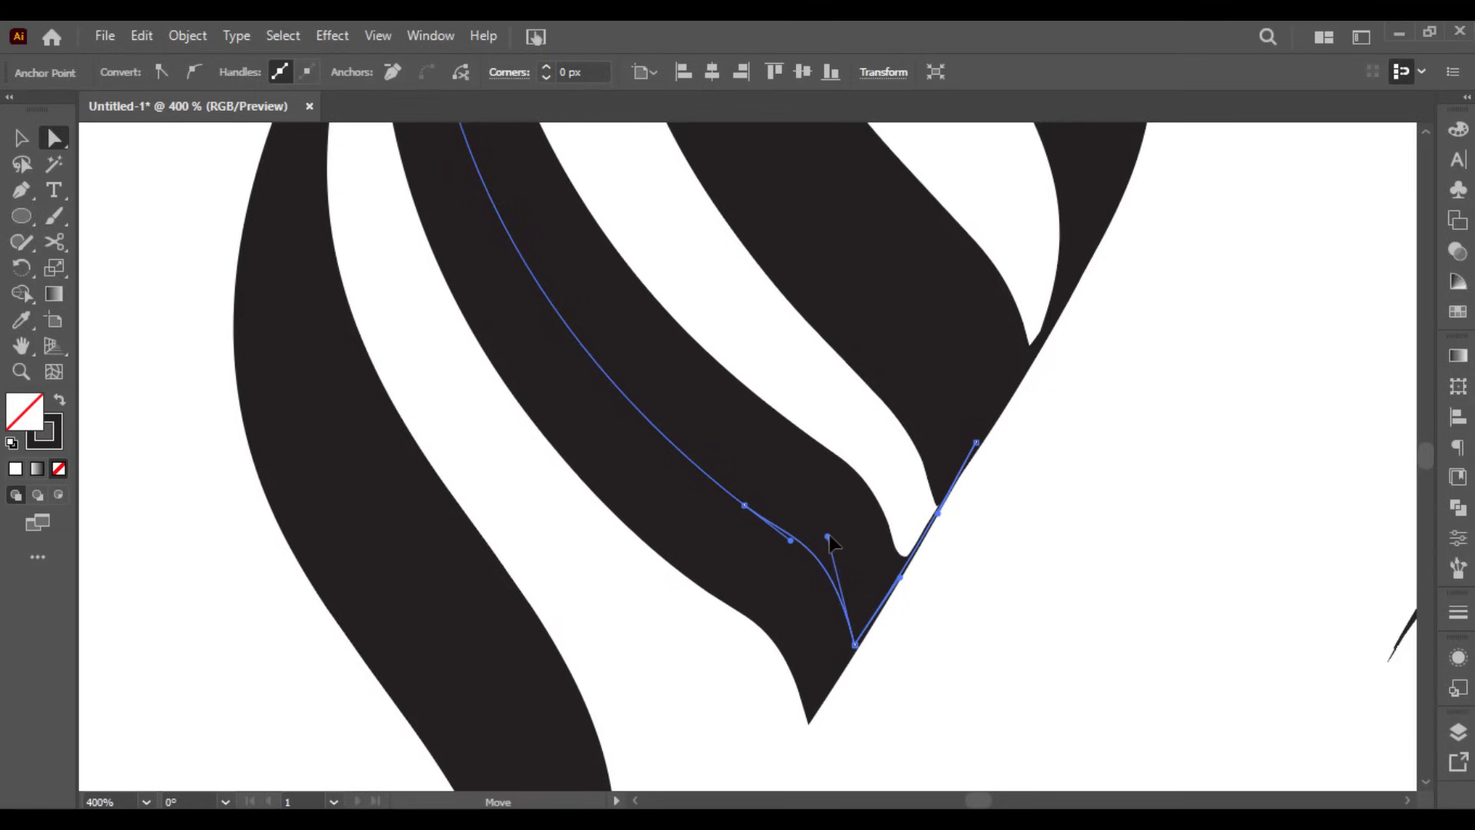
click(953, 599)
- Soften the curve leading into the third tooth's bottom corner by adjusting its handle
scroll(958, 605, down, 1)
scroll(957, 605, down, 1)
drag(958, 605, 900, 596)
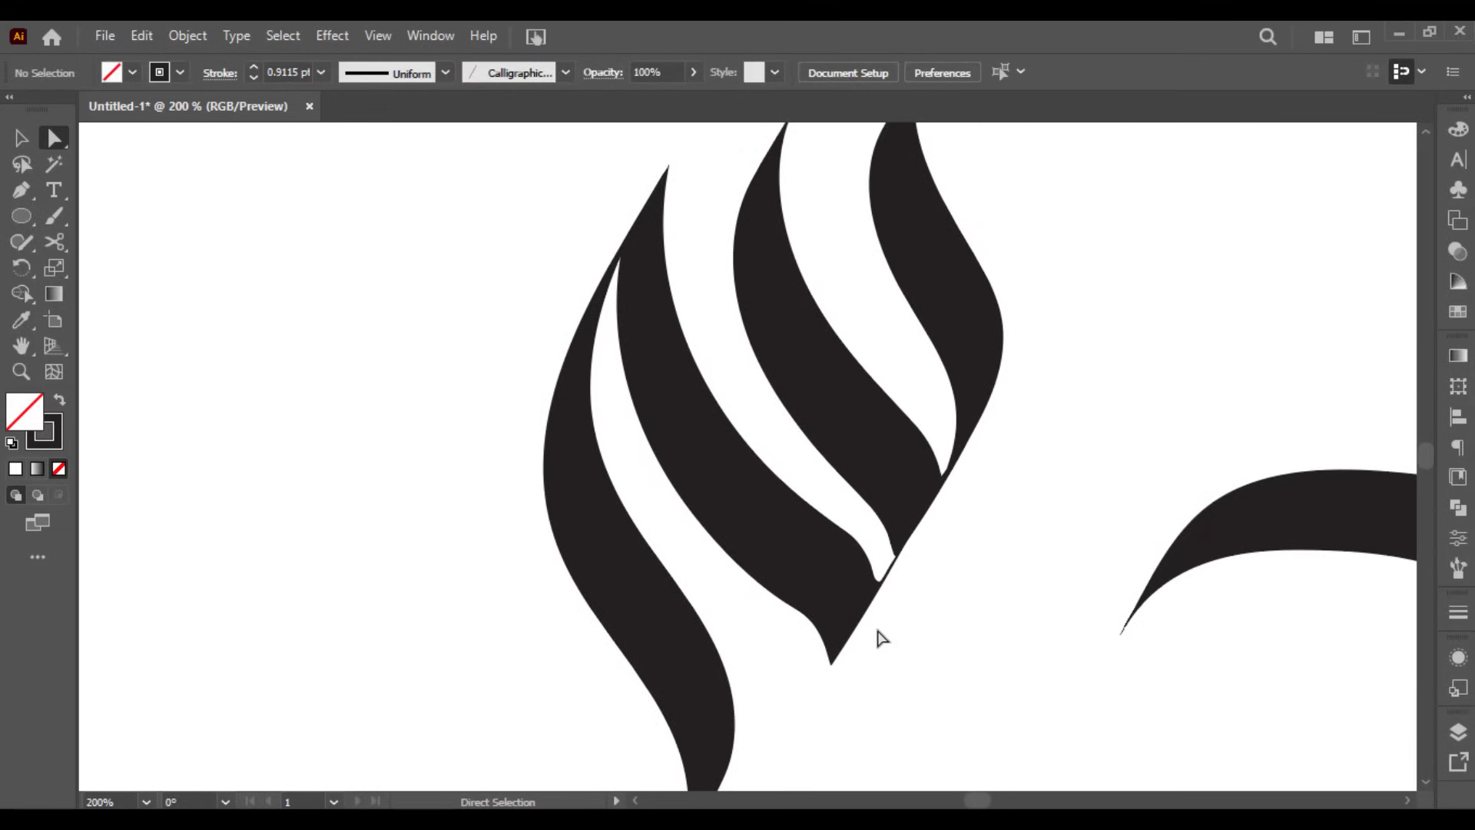
scroll(1057, 602, down, 1)
scroll(1004, 589, down, 1)
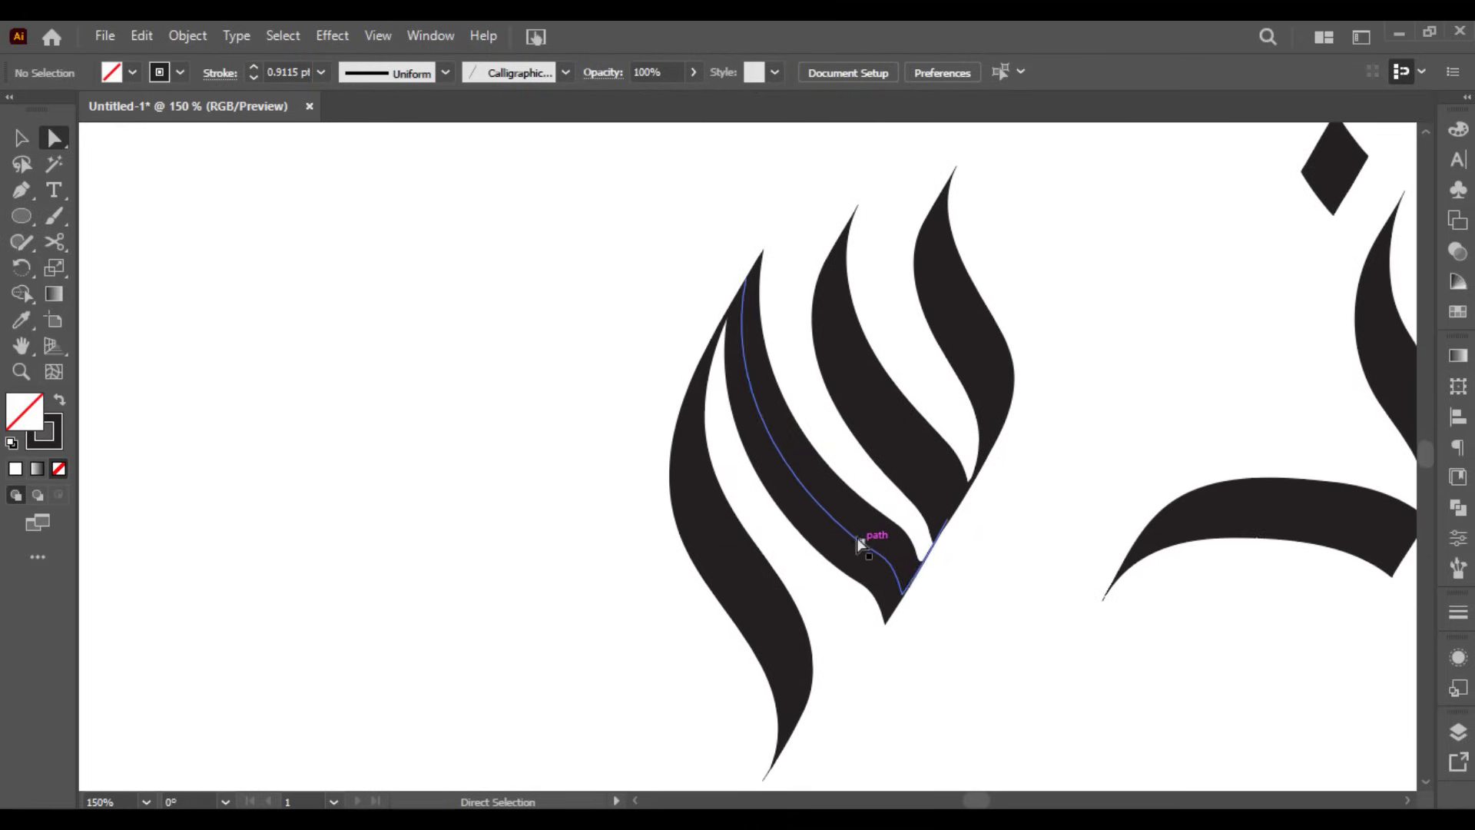
click(859, 543)
scroll(884, 553, up, 2)
drag(907, 550, 888, 558)
click(1021, 619)
scroll(1019, 603, down, 1)
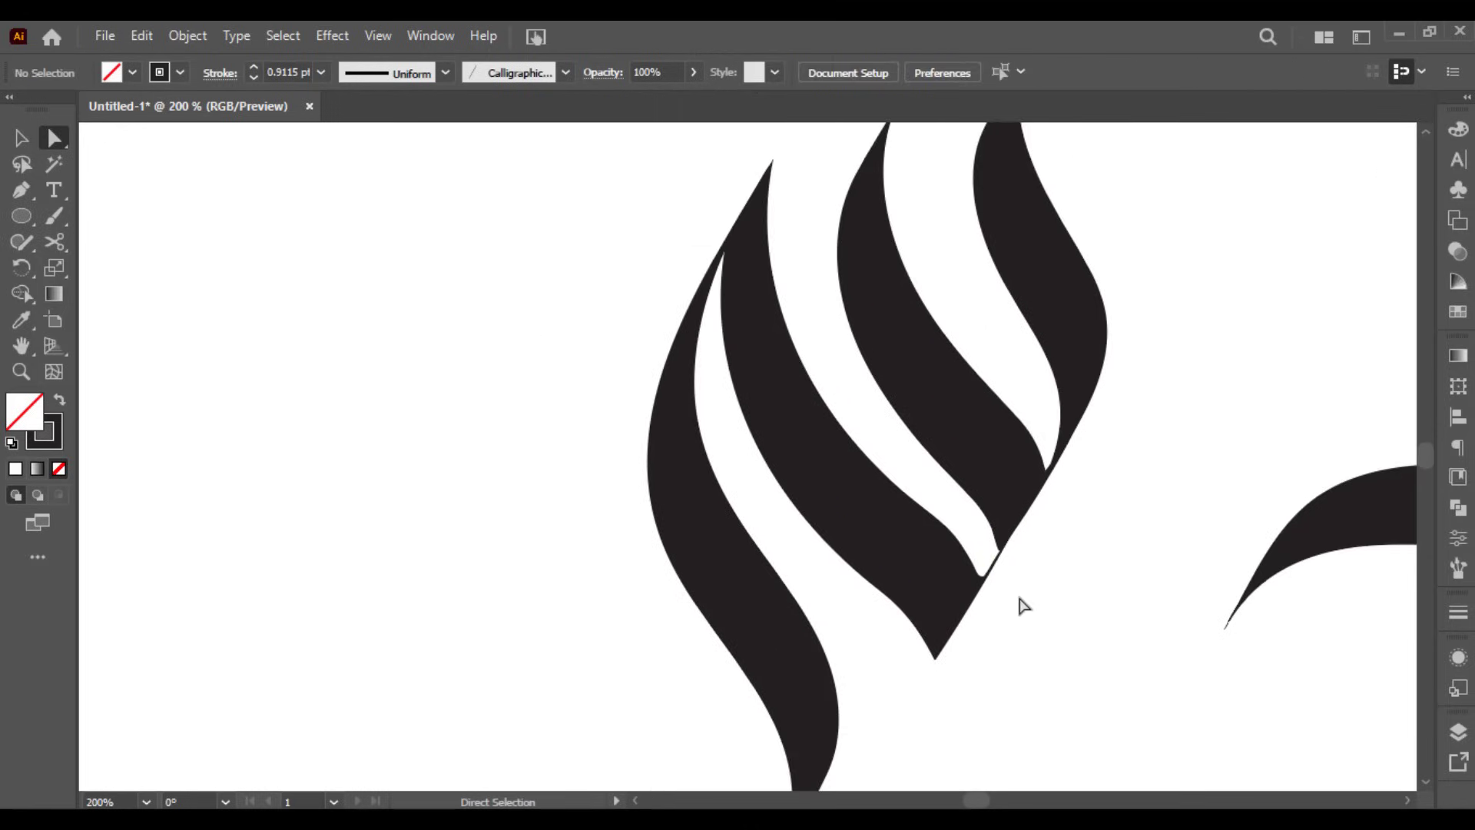
- Refine the curve handle at the third tooth's top tip, where it meets the seen's tail stroke
drag(682, 205, 675, 286)
scroll(670, 278, up, 1)
click(779, 284)
click(779, 285)
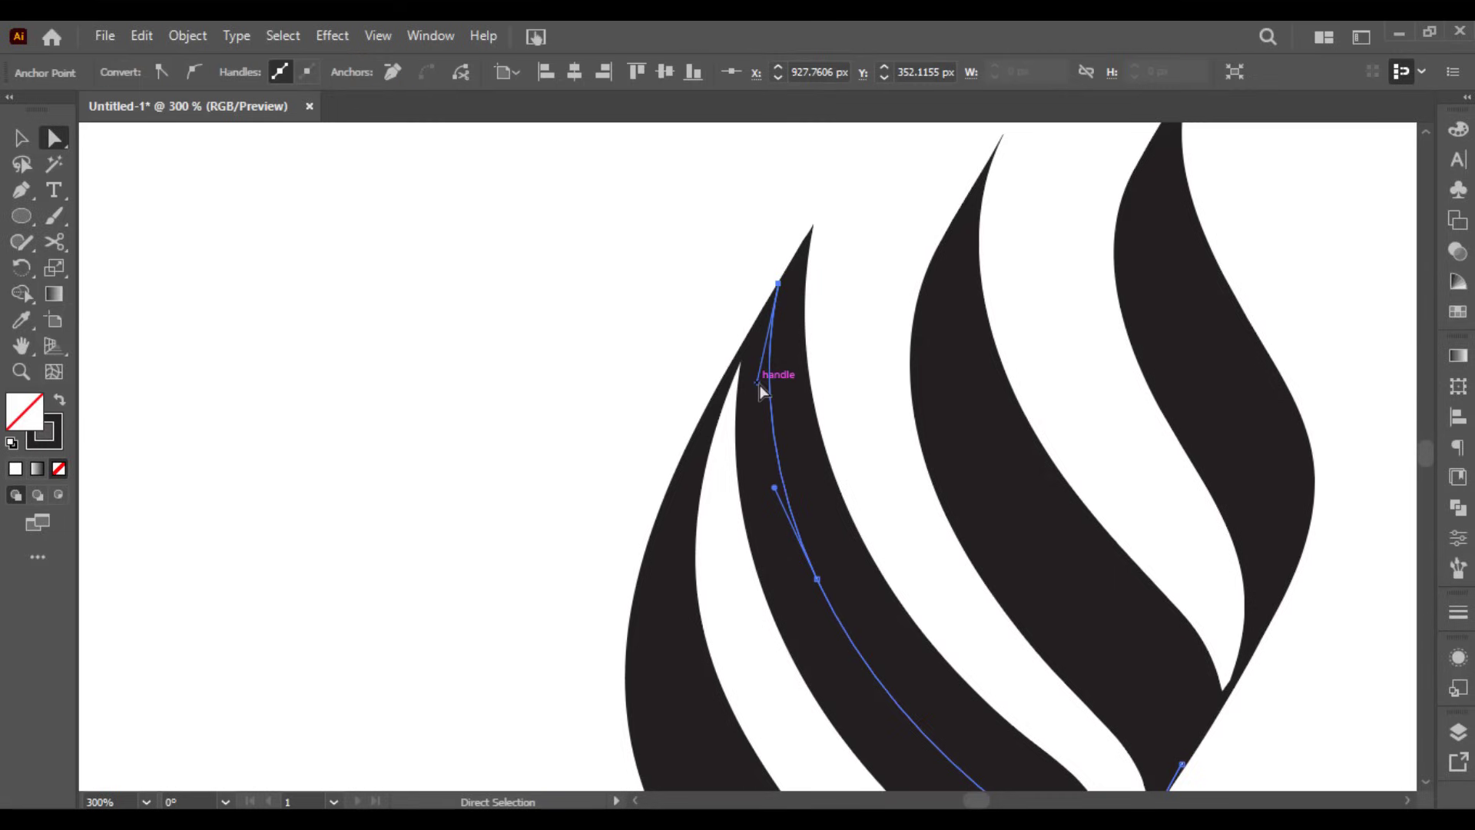
click(714, 416)
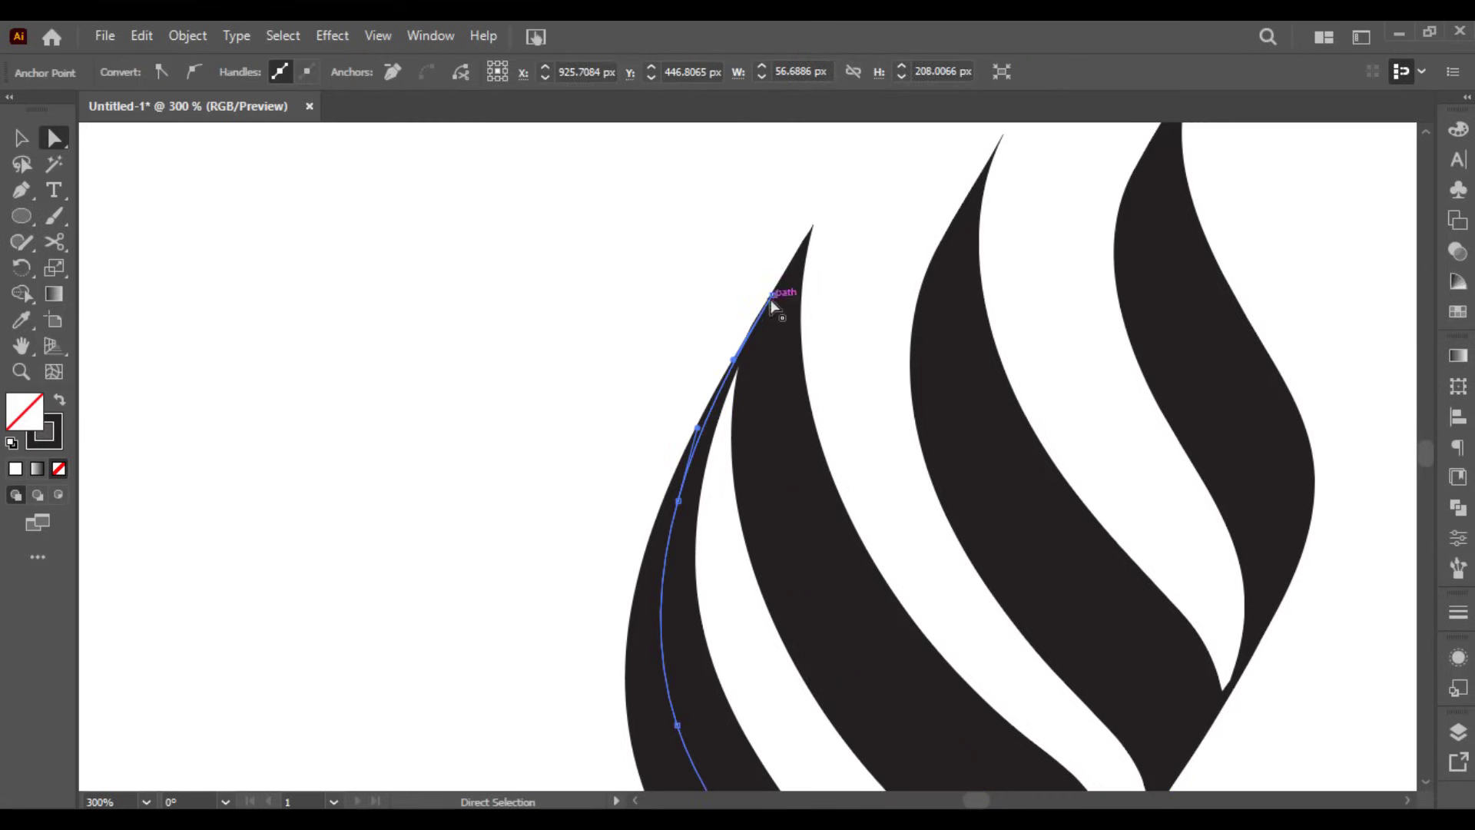
click(738, 282)
drag(701, 565, 681, 603)
scroll(725, 327, up, 2)
click(791, 348)
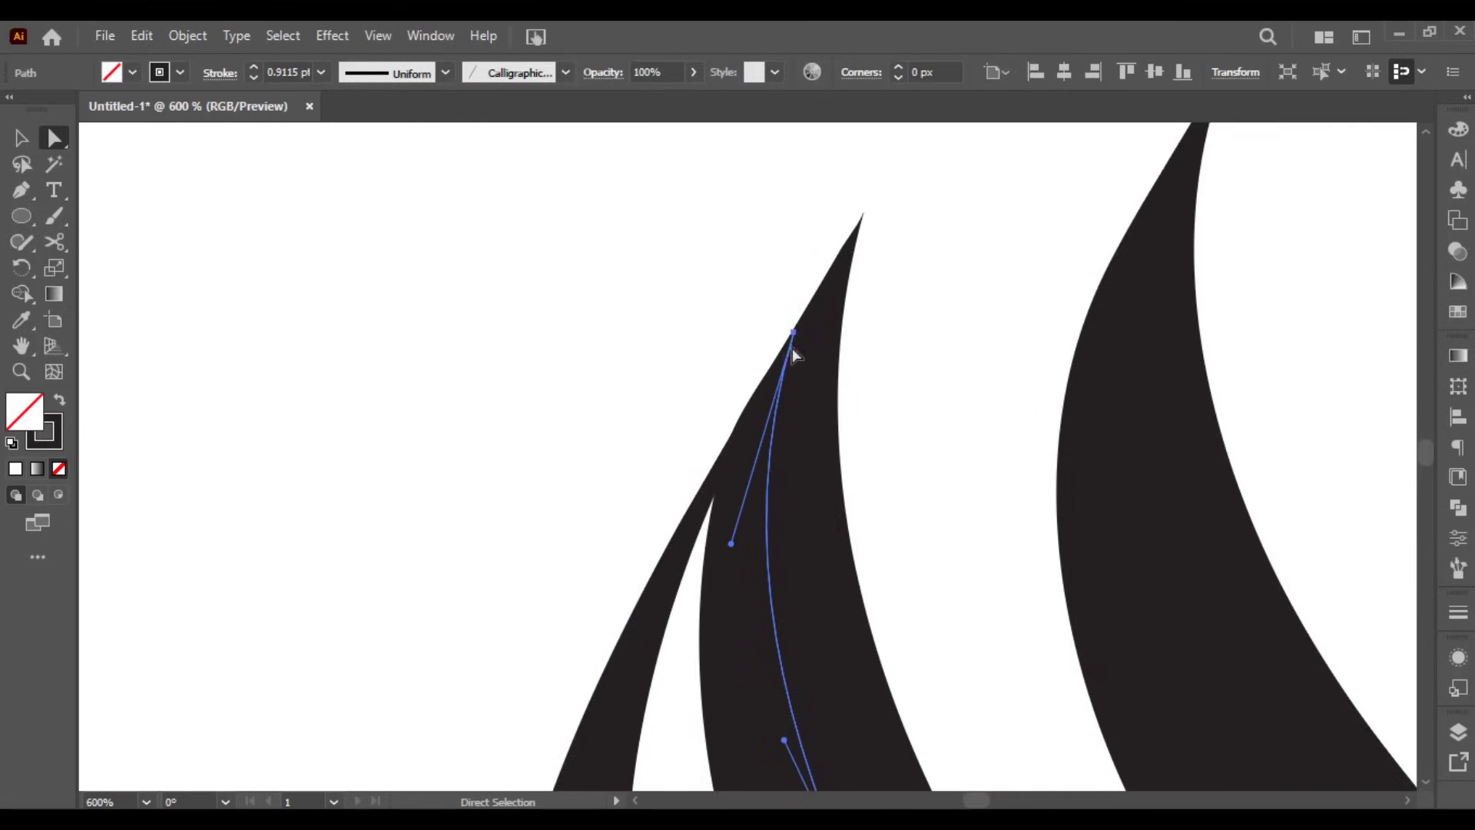
click(795, 335)
mouse_move(731, 546)
mouse_down()
mouse_move(702, 538)
mouse_move(745, 531)
mouse_up()
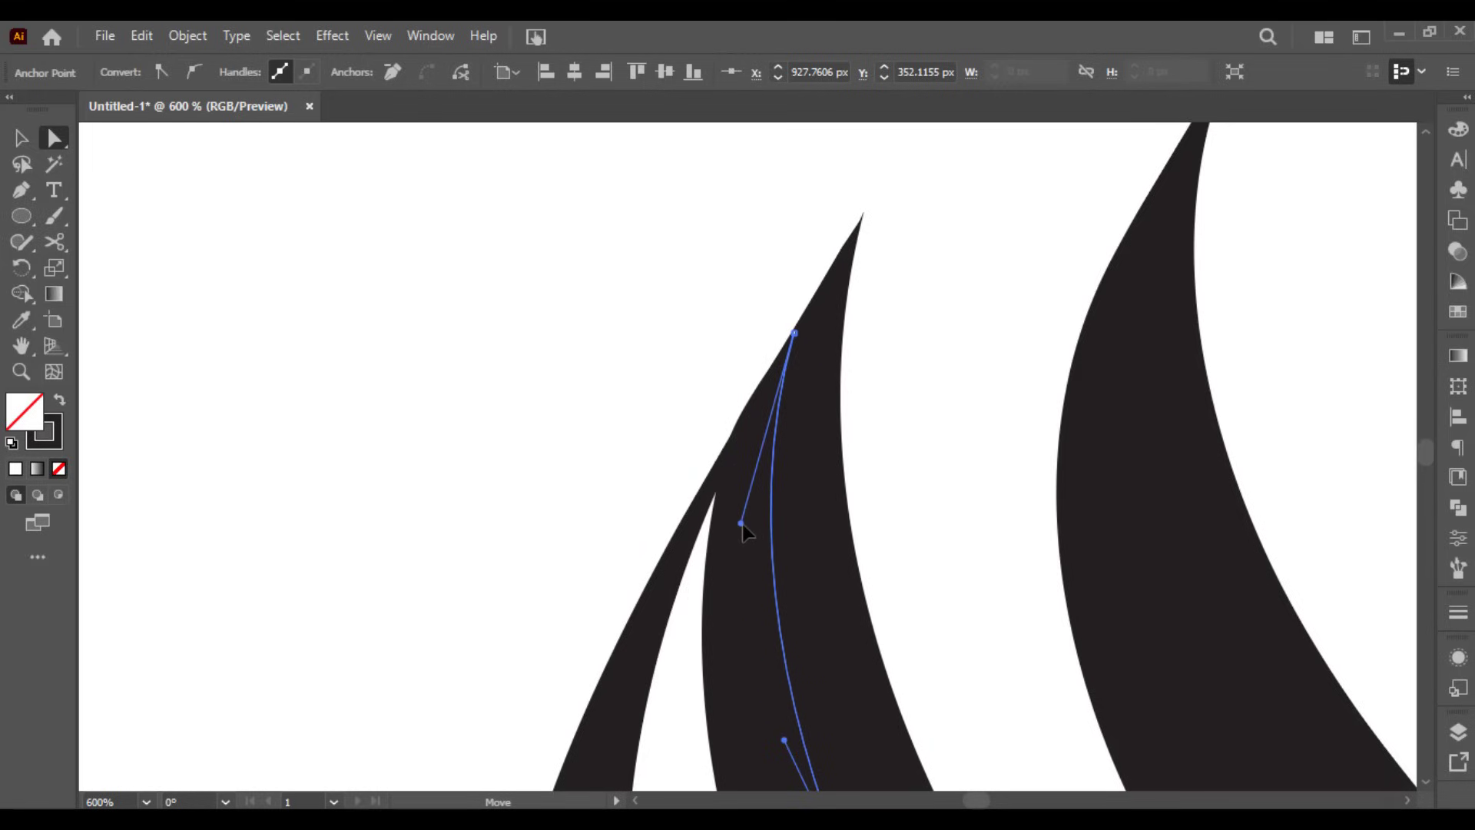
click(869, 469)
- Move the end anchor of the seen's tail slightly outward and adjust its curve handle to reshape the lower tip
scroll(879, 369, down, 3)
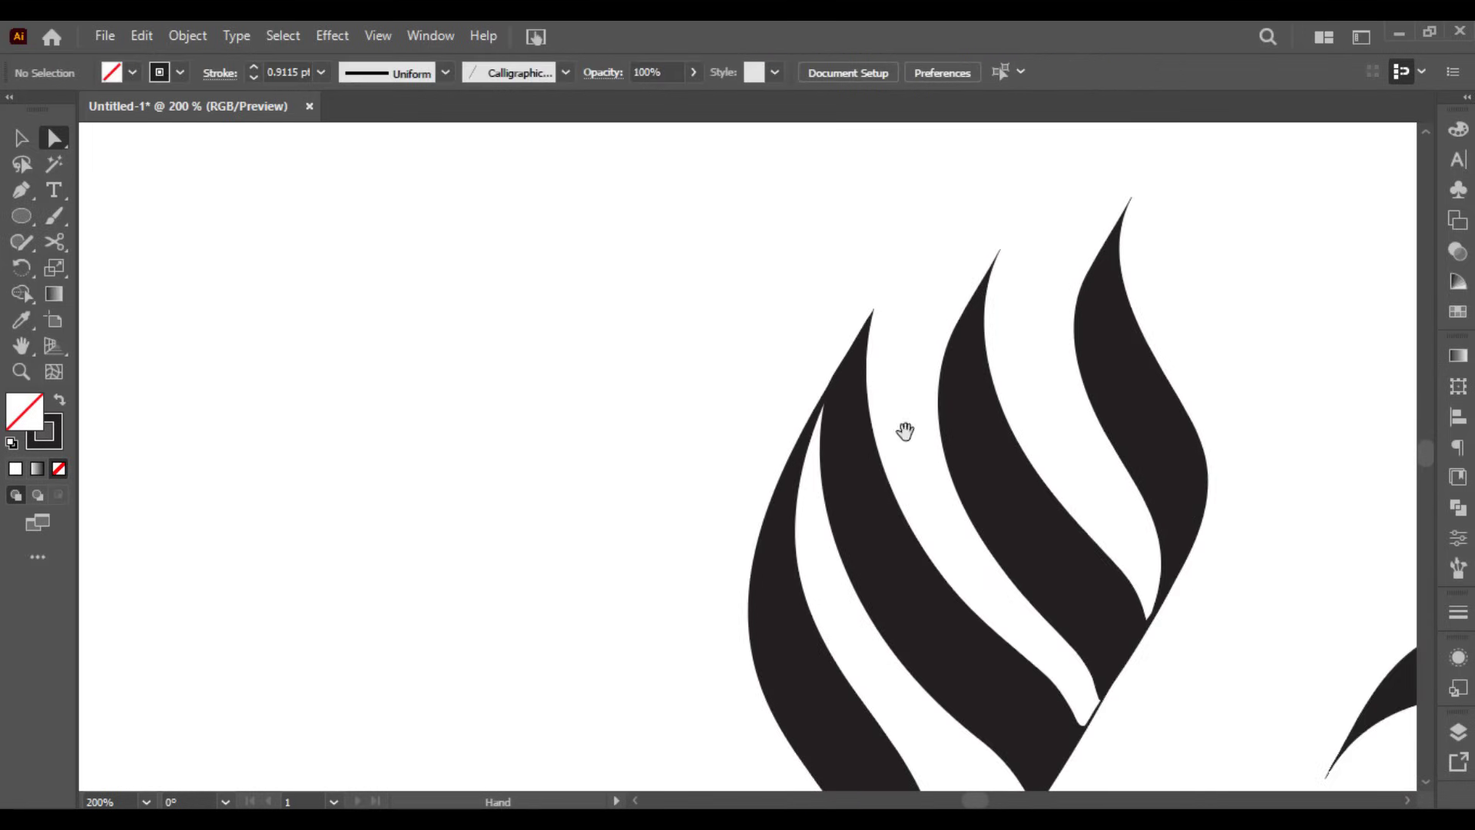
drag(906, 428, 835, 248)
drag(949, 600, 868, 405)
click(728, 563)
scroll(728, 567, up, 2)
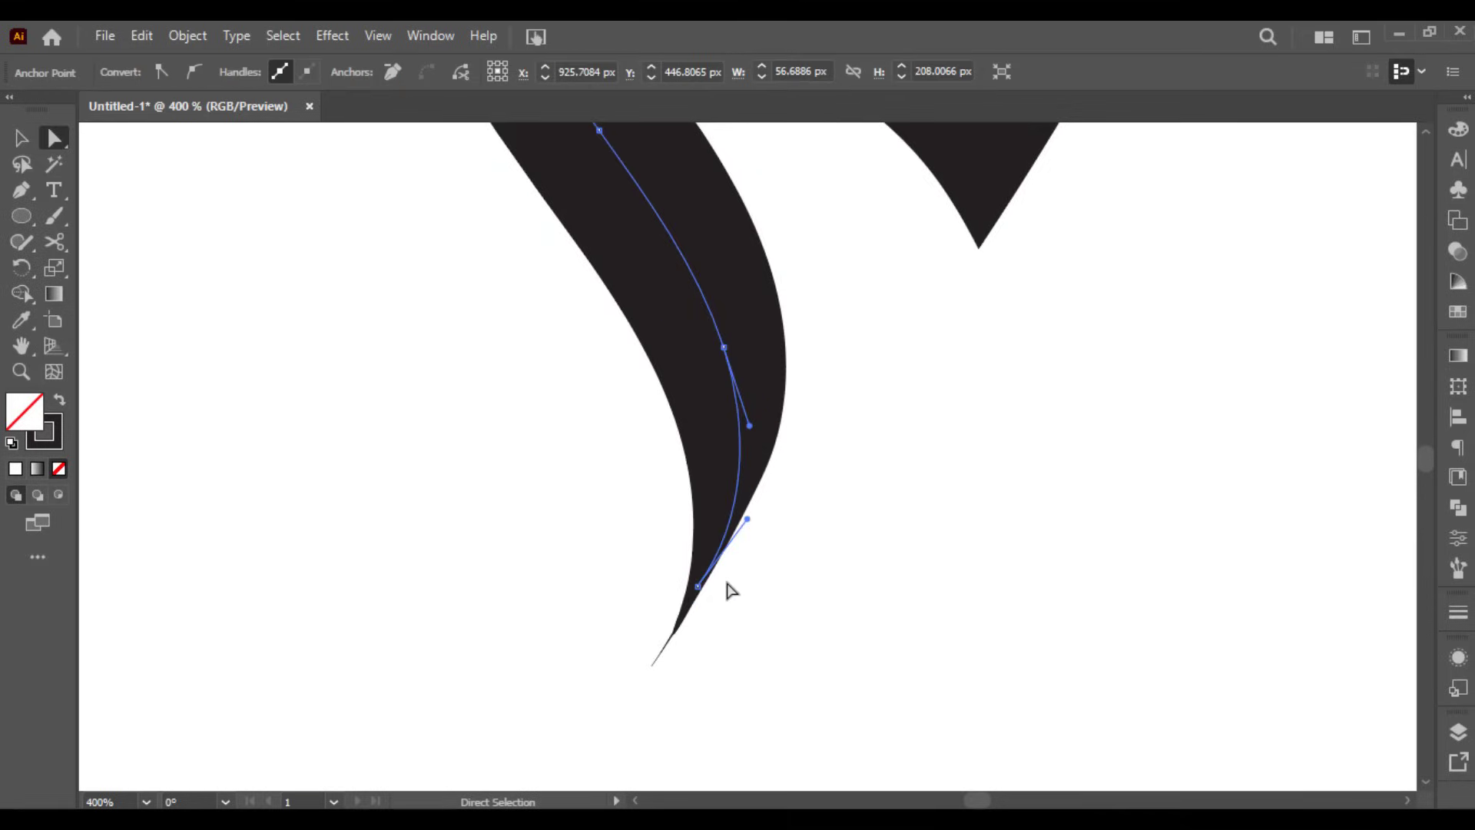
scroll(727, 585, down, 1)
click(697, 578)
drag(747, 509, 722, 468)
drag(696, 575, 721, 583)
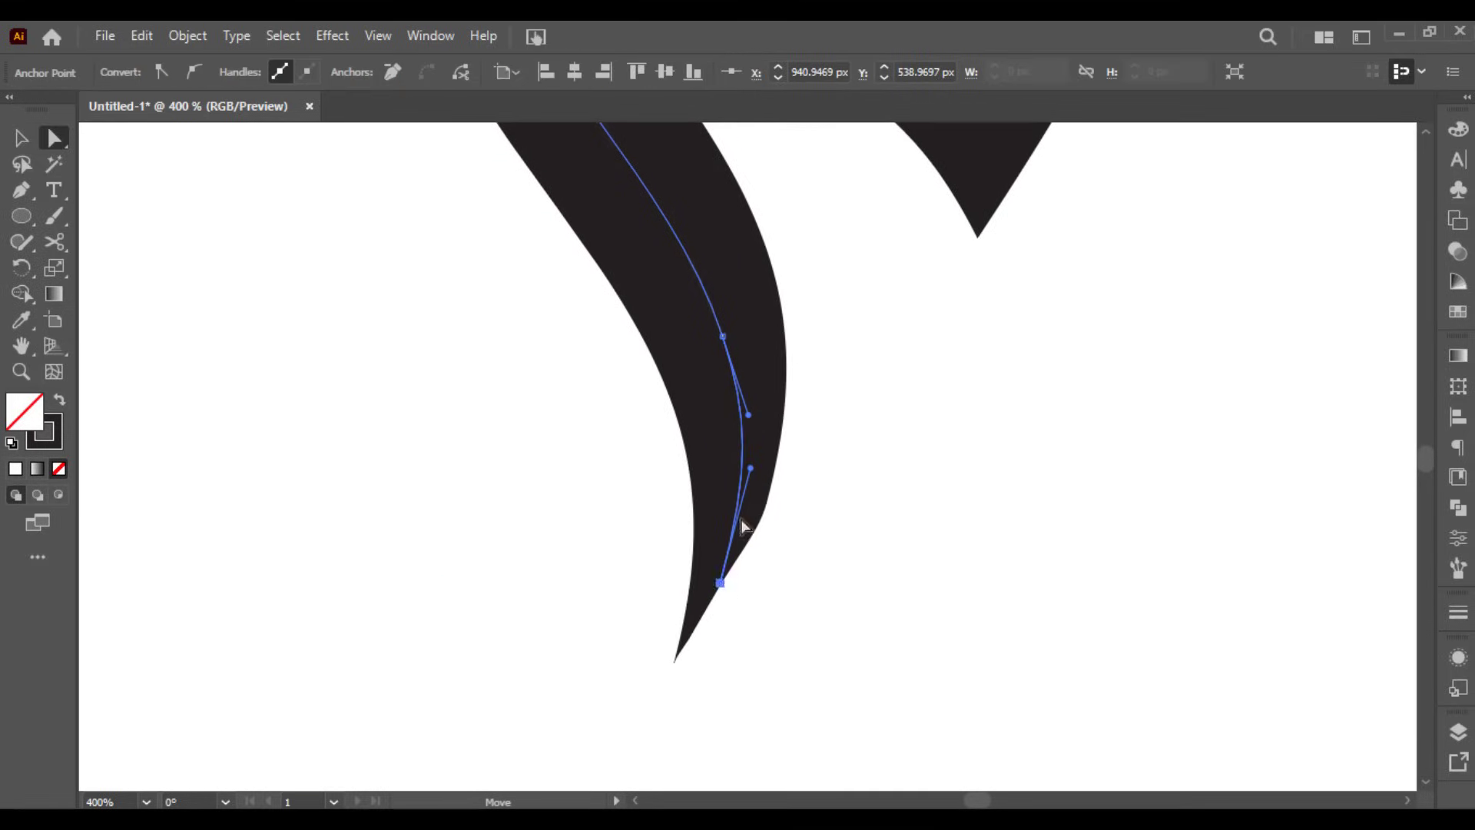
drag(750, 469, 842, 606)
click(850, 484)
- Select the whole seen letter and place a duplicate of it directly to its left
key(ctrl+1)
drag(866, 533, 795, 569)
drag(675, 421, 676, 417)
key(v)
drag(597, 381, 963, 459)
alt+drag(881, 437, 595, 437)
click(717, 358)
drag(720, 370, 781, 470)
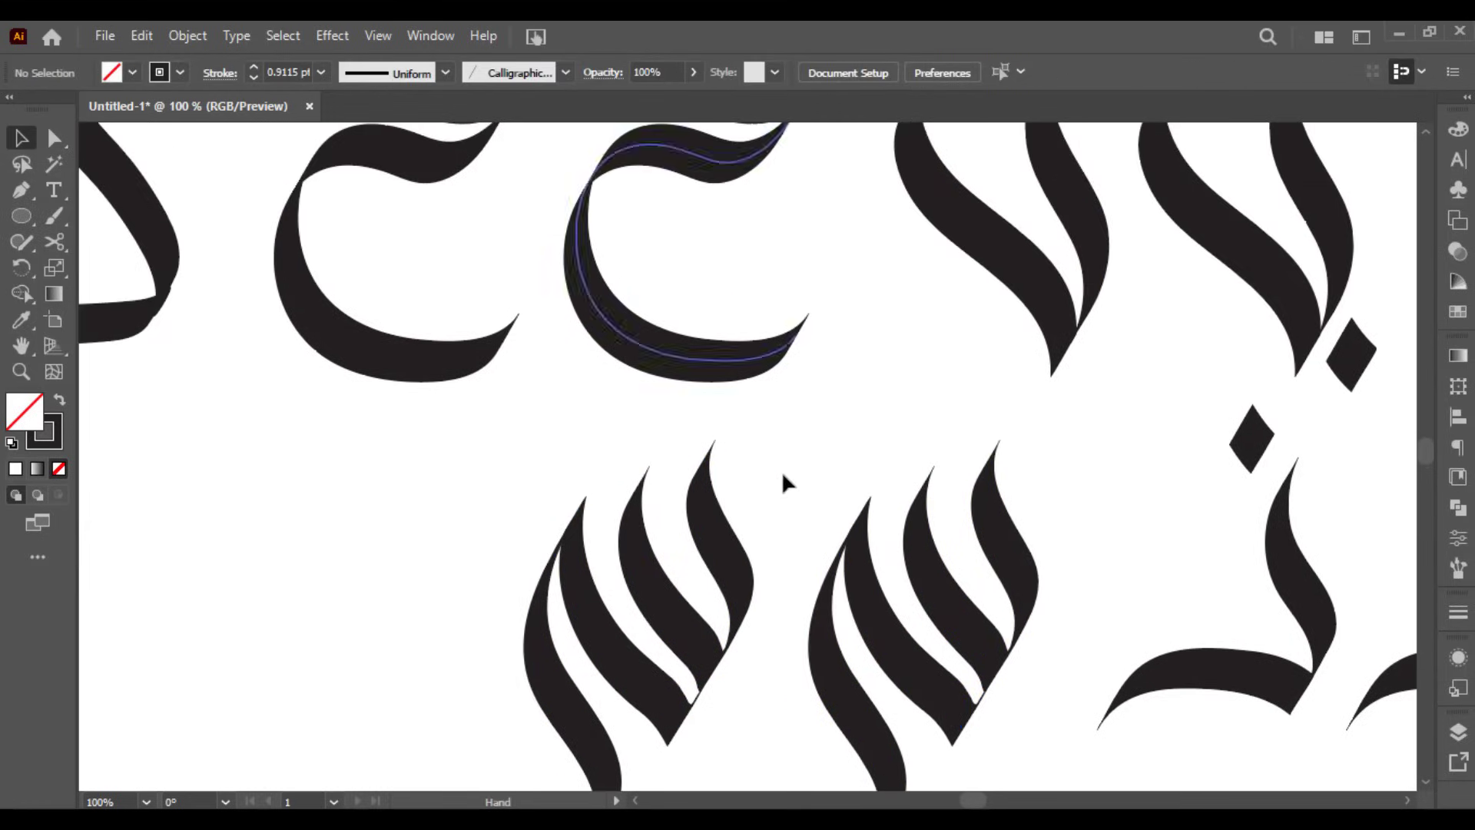
- Paint three diamond dots above the left seen copy, two side by side and one on top
scroll(630, 431, up, 1)
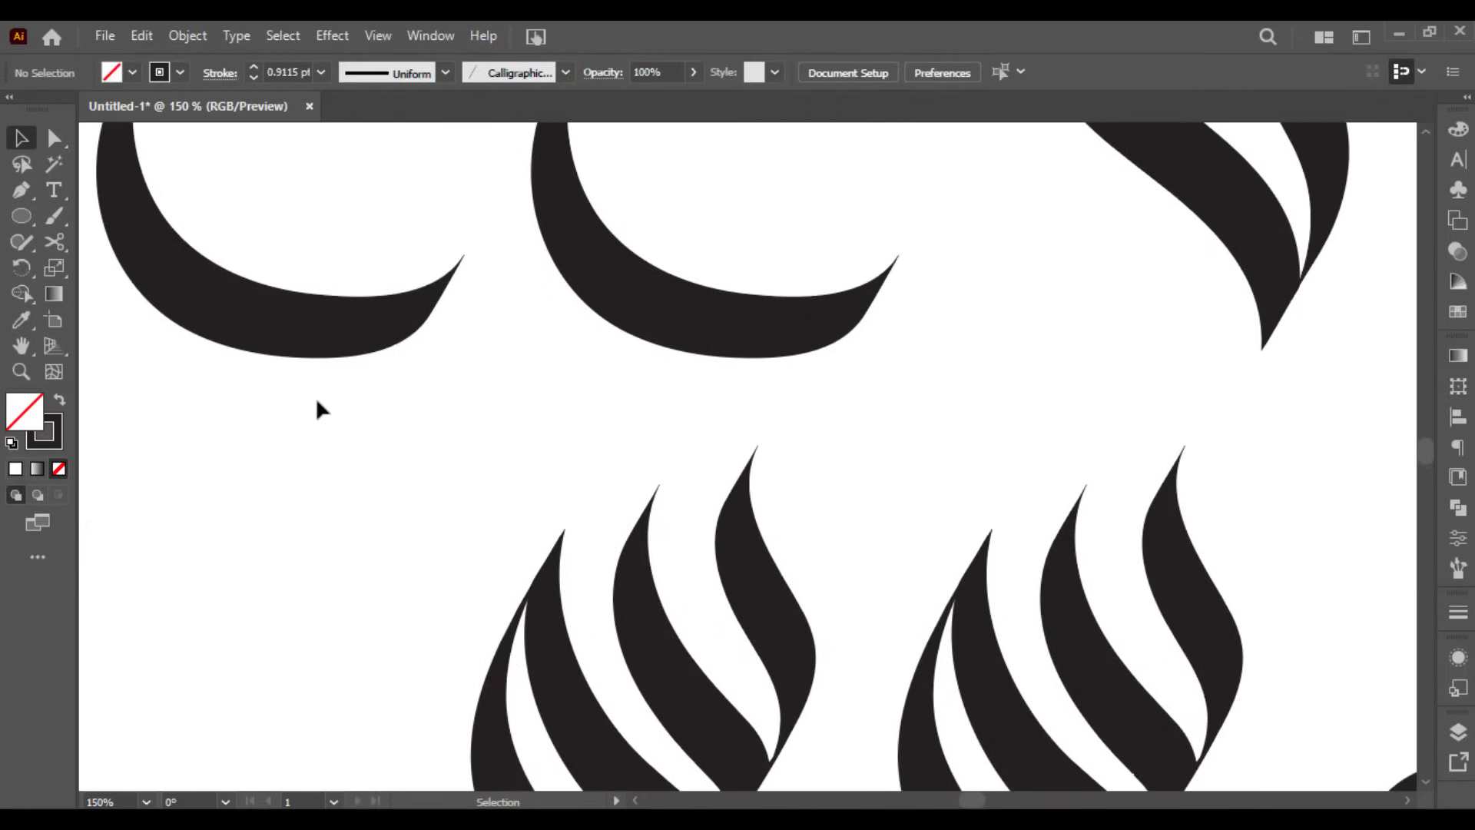
key(b)
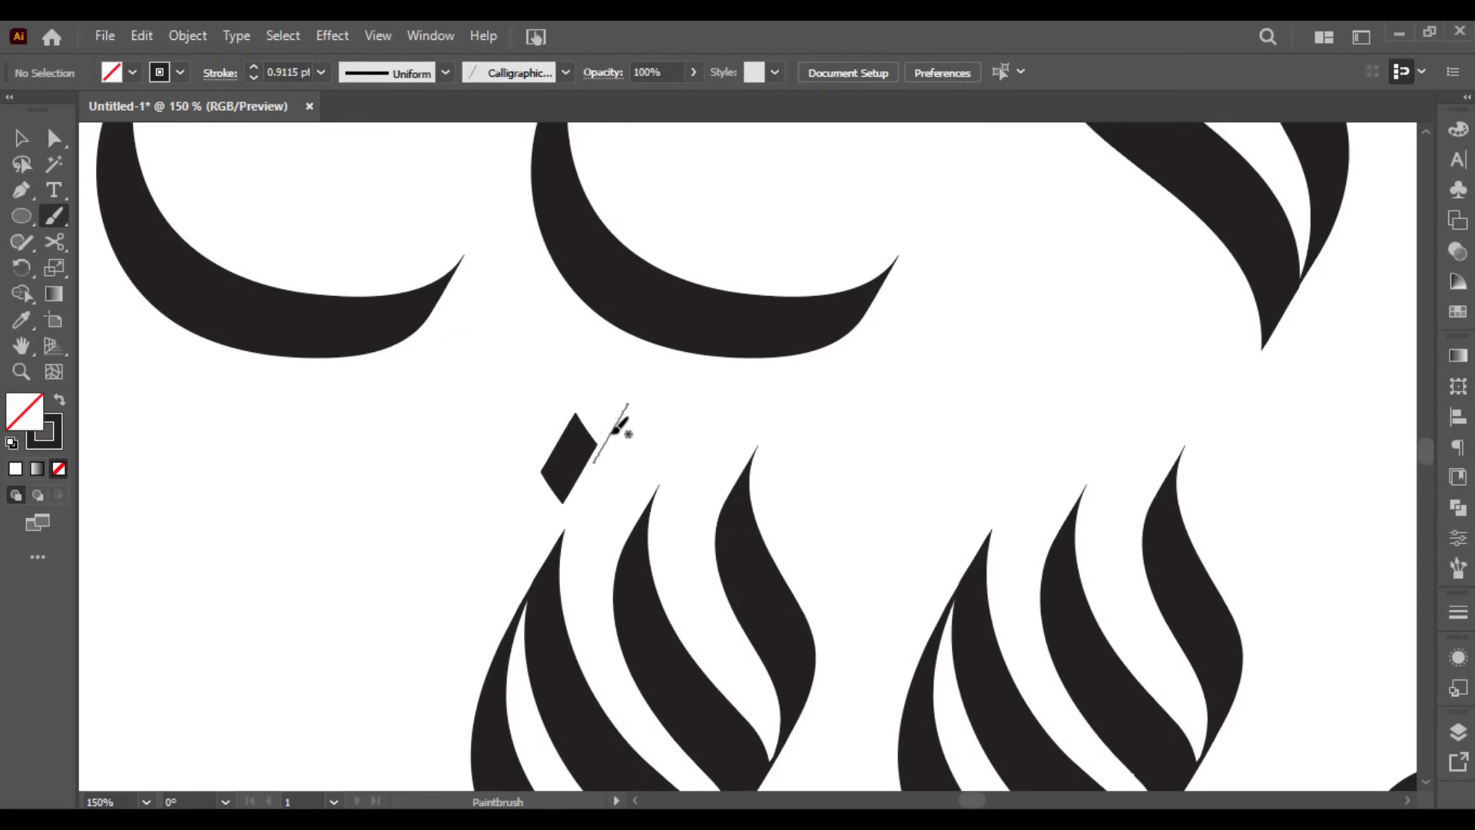
mouse_move(607, 438)
mouse_down()
mouse_move(630, 469)
mouse_move(584, 378)
mouse_move(594, 421)
mouse_up()
scroll(629, 459, up, 1)
key(v)
click(653, 481)
scroll(653, 481, down, 1)
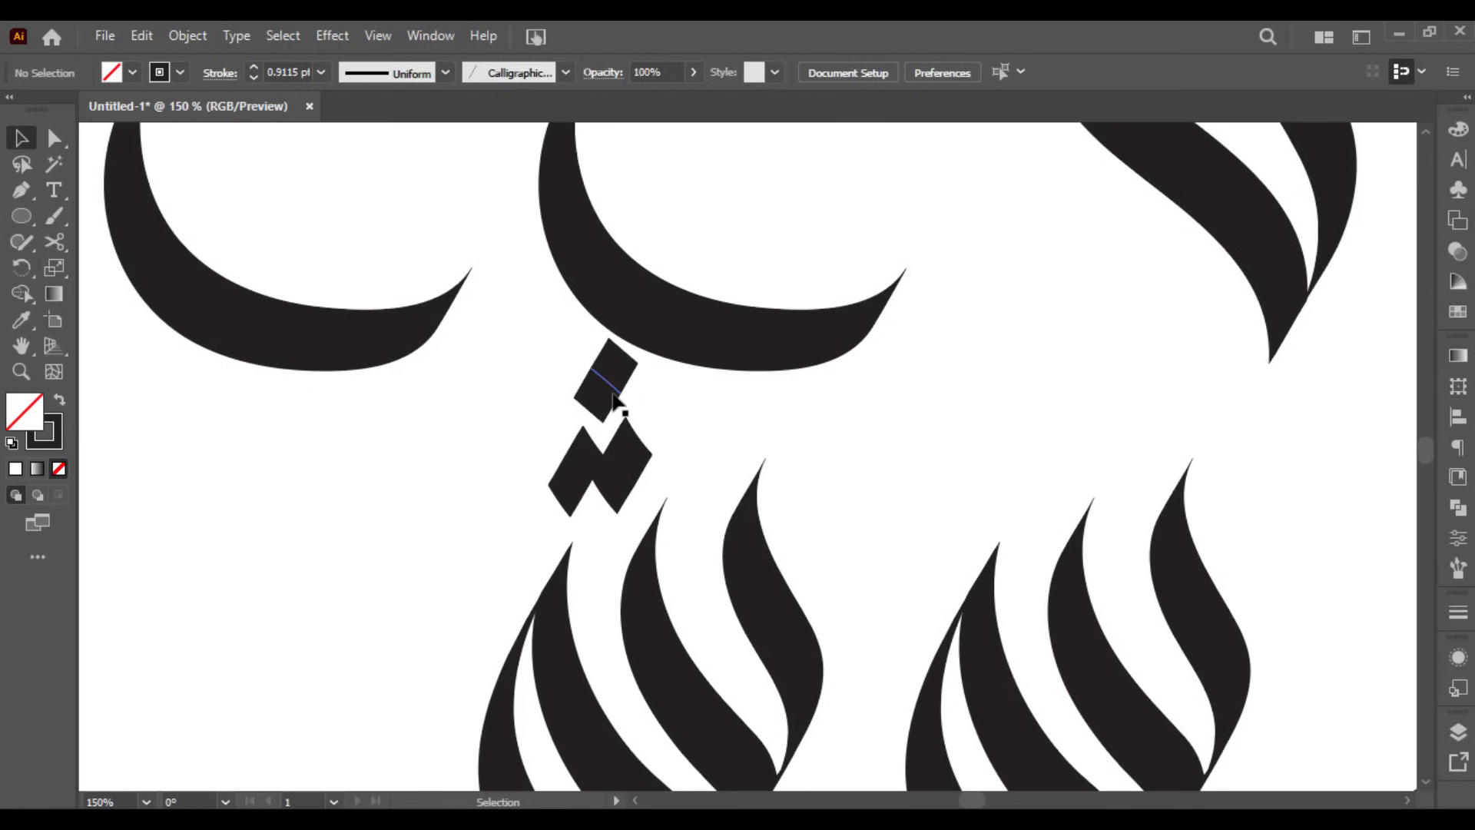
- Replace the uppermost dot with a copy of the lower right dot, nudged into place above the pair
click(607, 380)
key(Delete)
drag(626, 444, 613, 372)
key(Left)
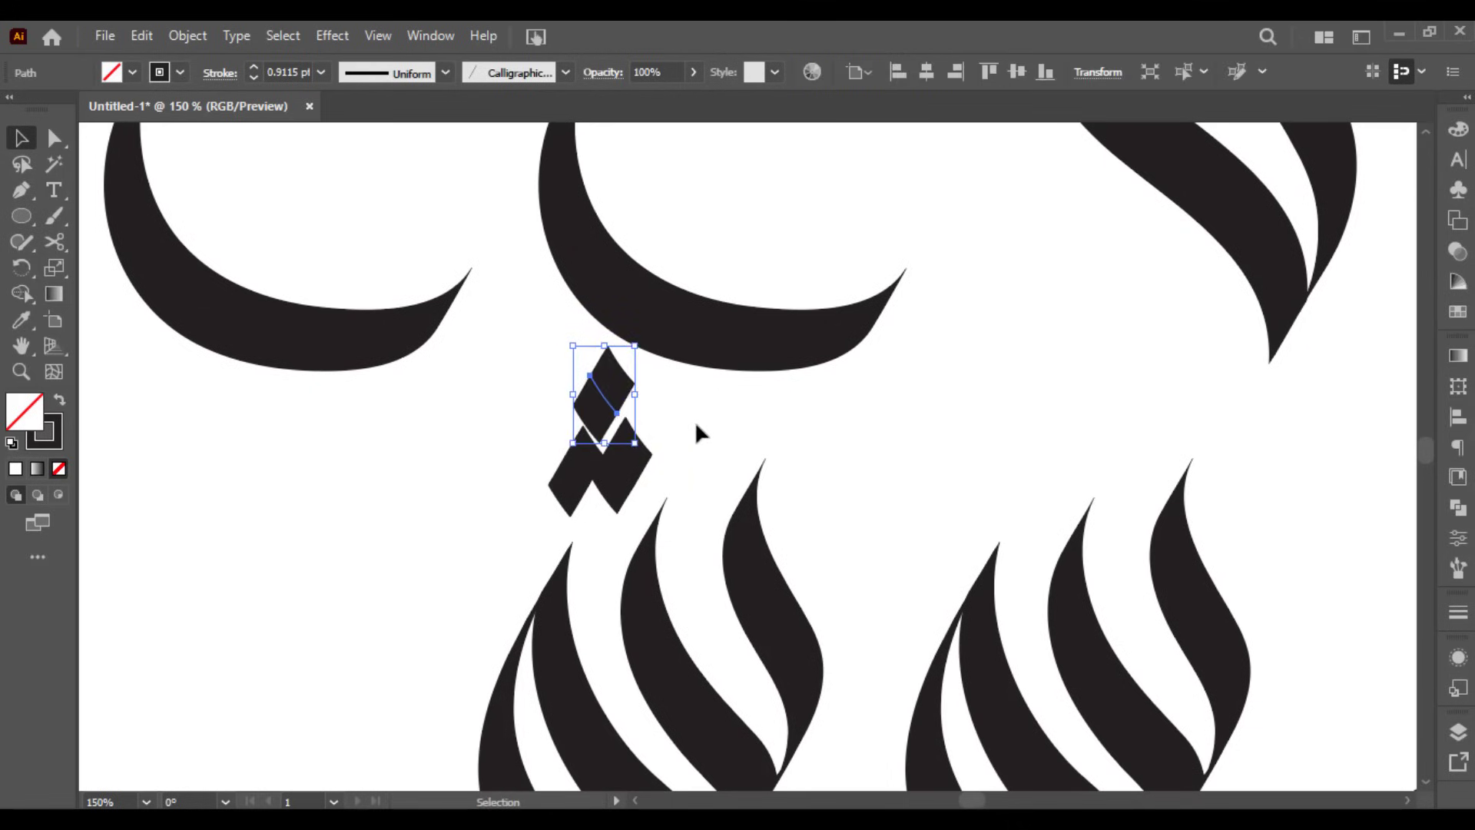
key(Up)
key(Right)
drag(650, 525, 504, 343)
key(ctrl+z)
- Select all letters and dots of the second row and move them down slightly, away from the first row
scroll(567, 477, down, 2)
click(527, 384)
drag(824, 621, 823, 623)
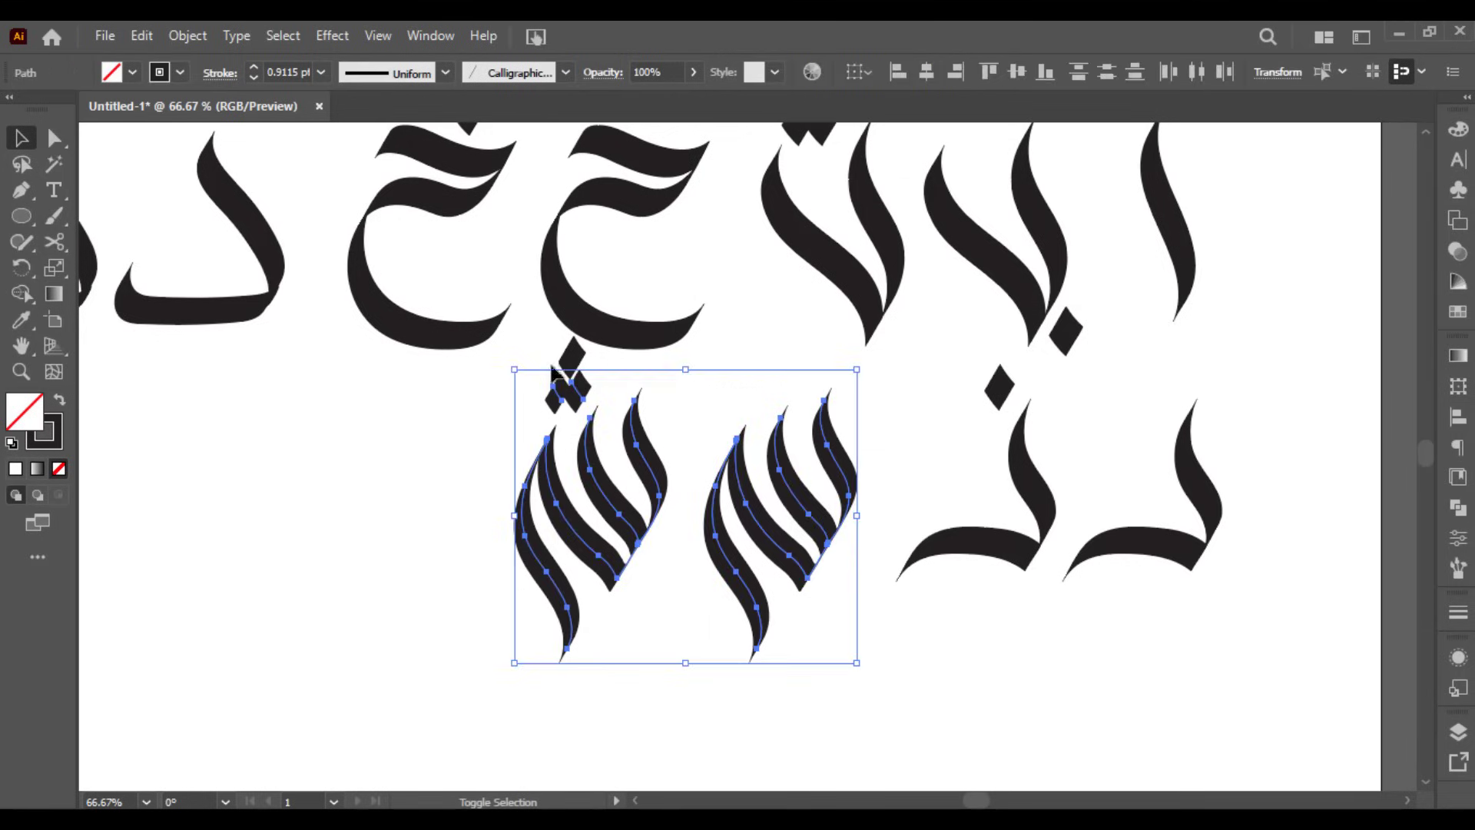
shift+drag(1030, 463, 1211, 588)
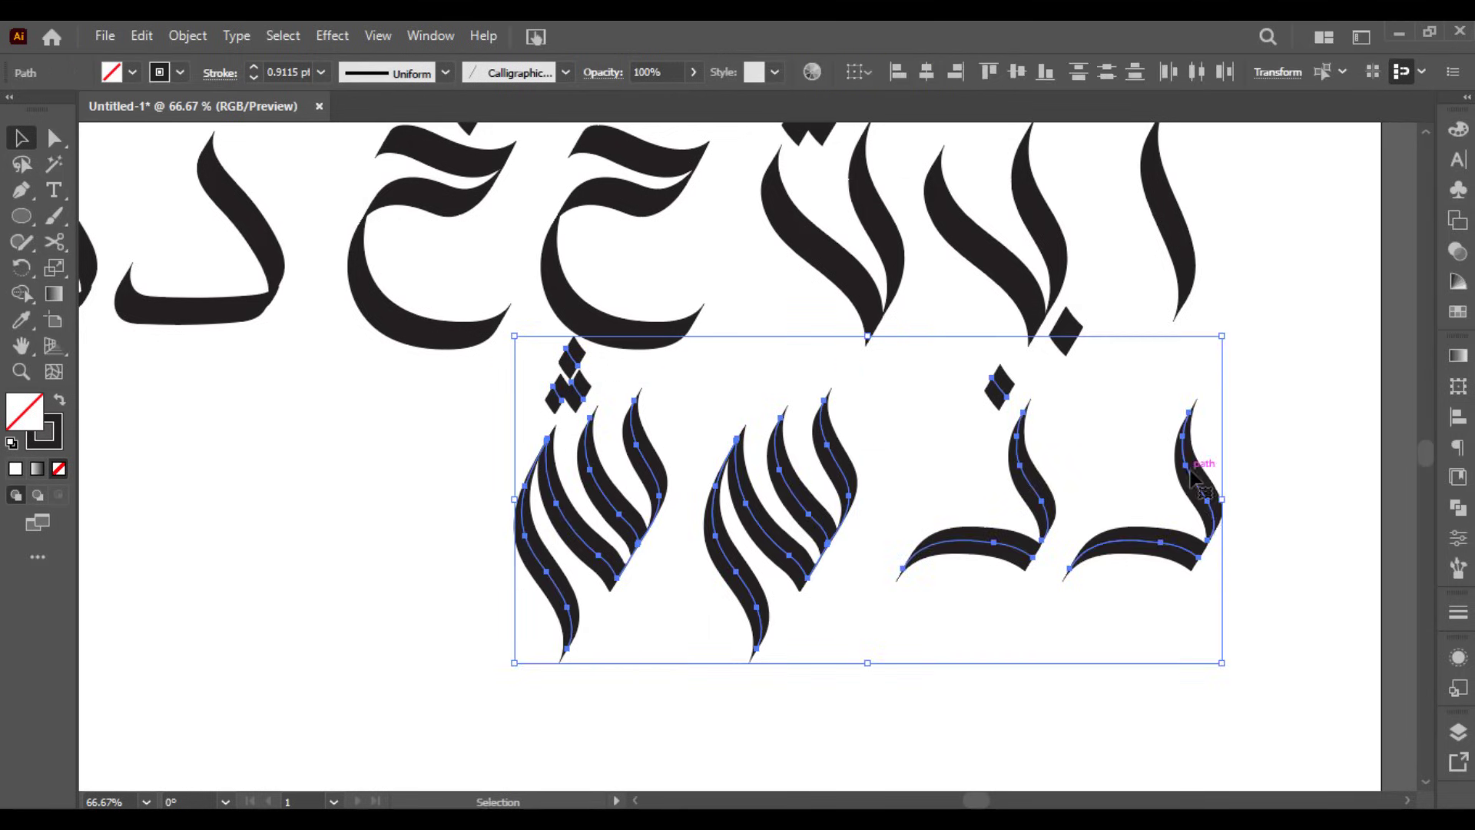
drag(1191, 476, 1192, 515)
click(935, 457)
- Paint the letter sad left of the dotted seen, with a two-stroke looped head, an upright tooth and a V-shaped tail
mouse_move(718, 464)
mouse_down()
mouse_move(952, 435)
mouse_move(941, 394)
mouse_up()
mouse_move(651, 466)
mouse_down()
mouse_move(681, 487)
mouse_move(756, 438)
mouse_up()
key(ctrl+plus)
key(b)
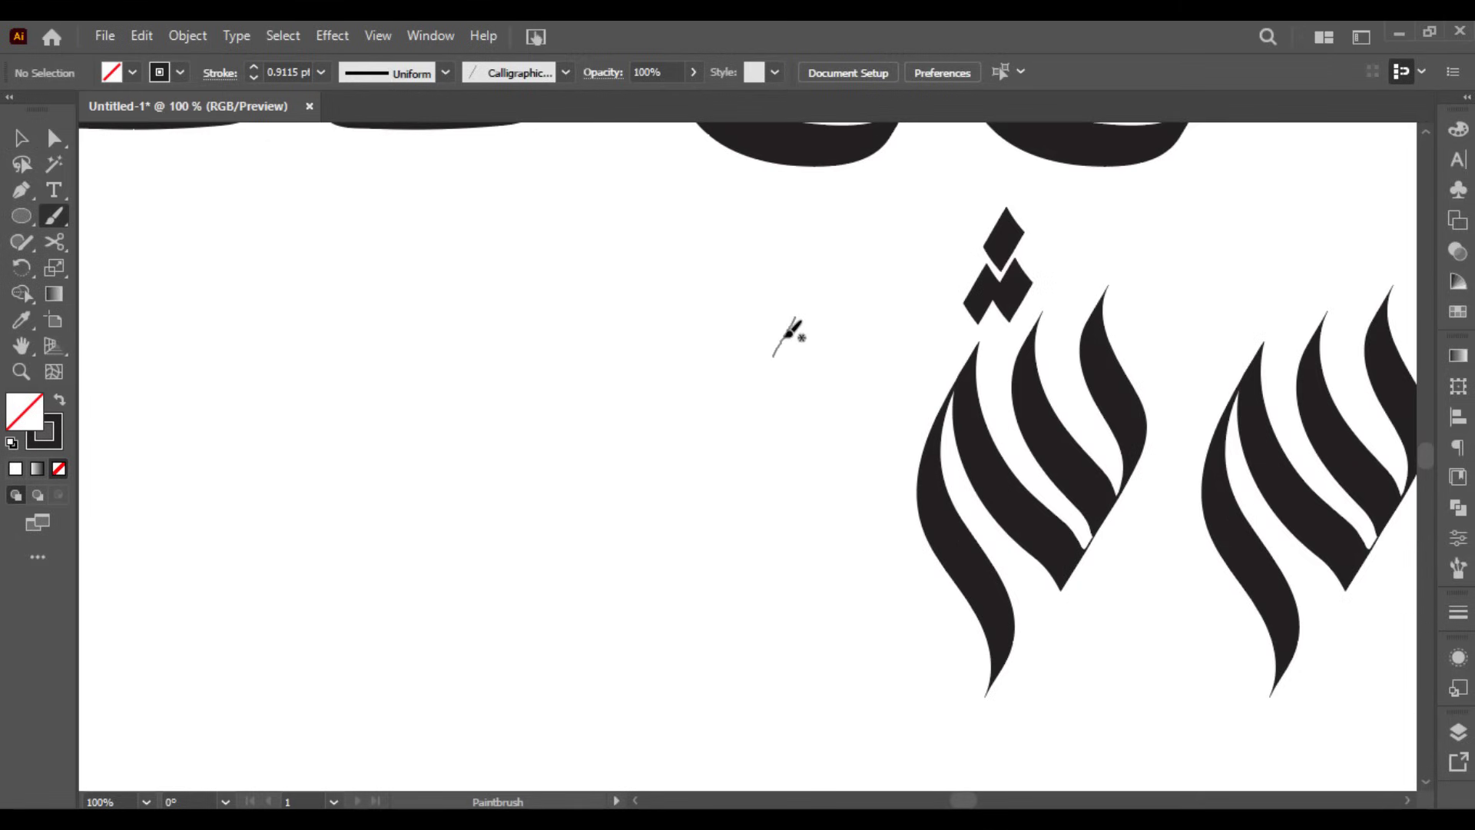
mouse_move(770, 360)
mouse_down()
mouse_move(560, 330)
mouse_move(516, 378)
mouse_up()
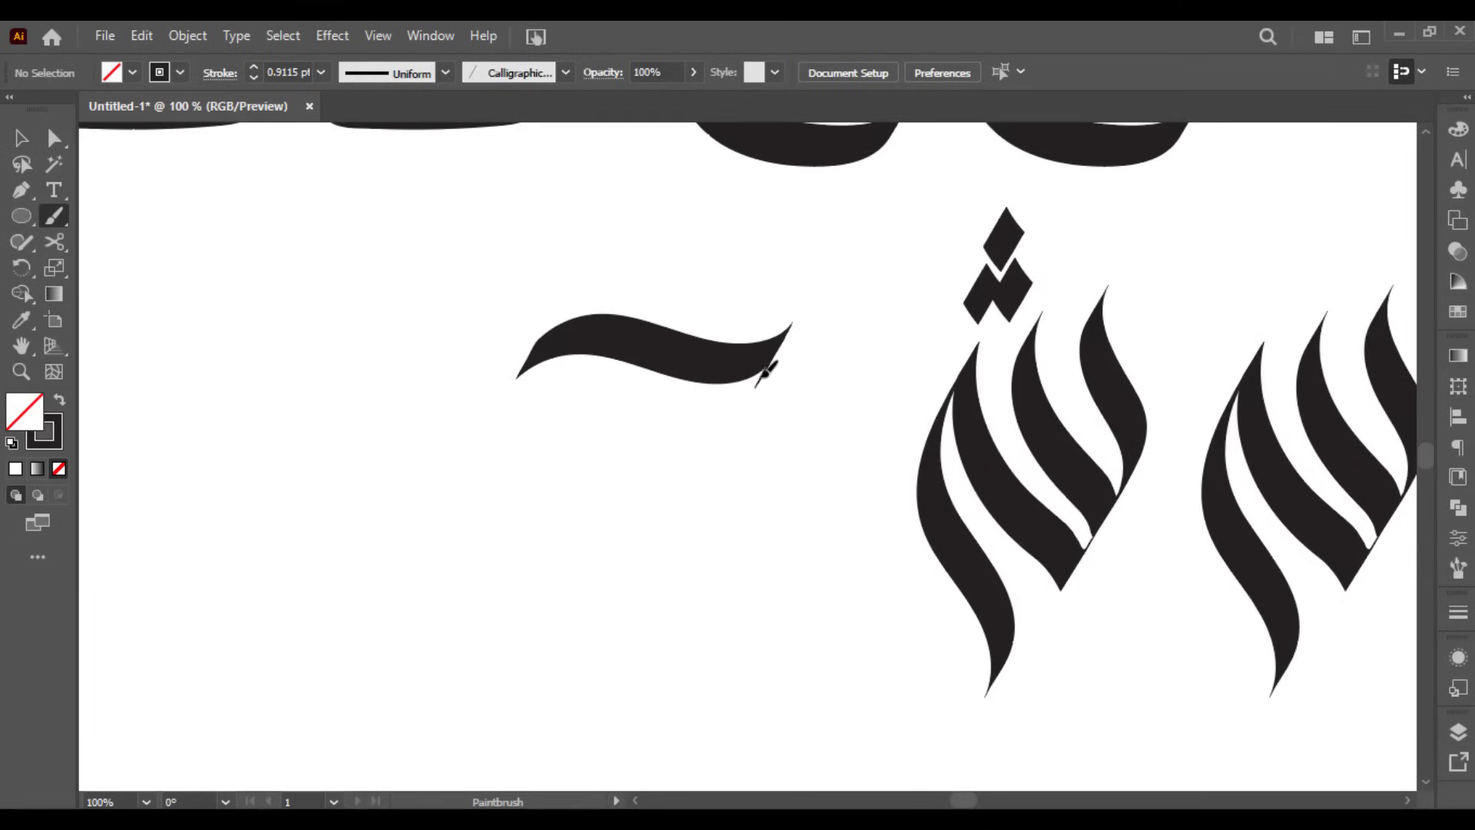
mouse_move(757, 385)
mouse_down()
mouse_move(712, 437)
mouse_move(594, 429)
mouse_move(528, 395)
mouse_move(441, 408)
mouse_move(591, 359)
mouse_move(604, 315)
mouse_move(592, 380)
mouse_move(624, 517)
mouse_move(590, 586)
mouse_move(490, 471)
mouse_move(463, 414)
mouse_move(476, 334)
mouse_up()
key(v)
scroll(580, 271, right, 1)
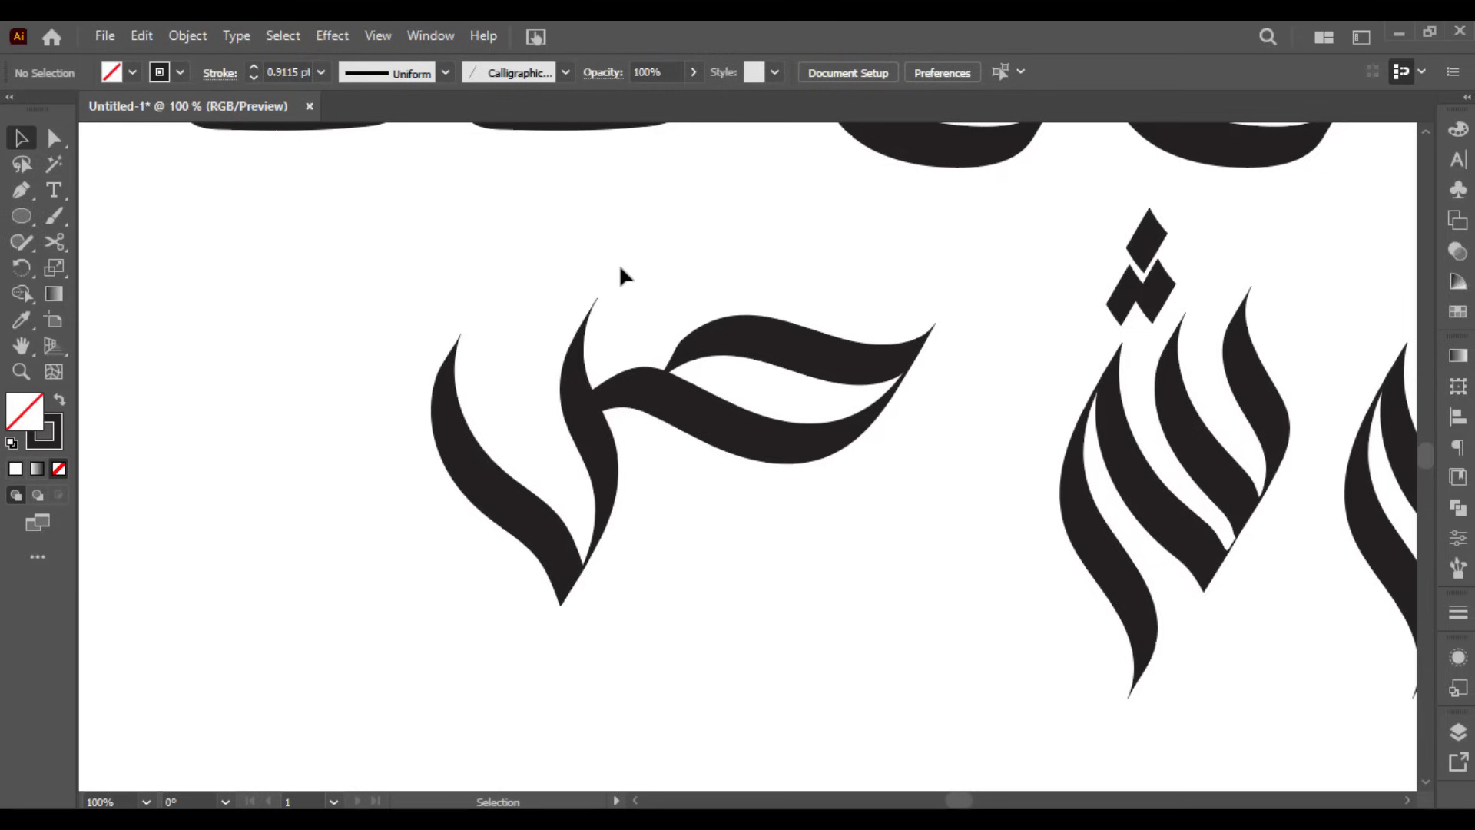
- Steepen the curve handle at the left tip of the upper stroke of the sad's head
scroll(726, 357, up, 1)
key(a)
click(687, 352)
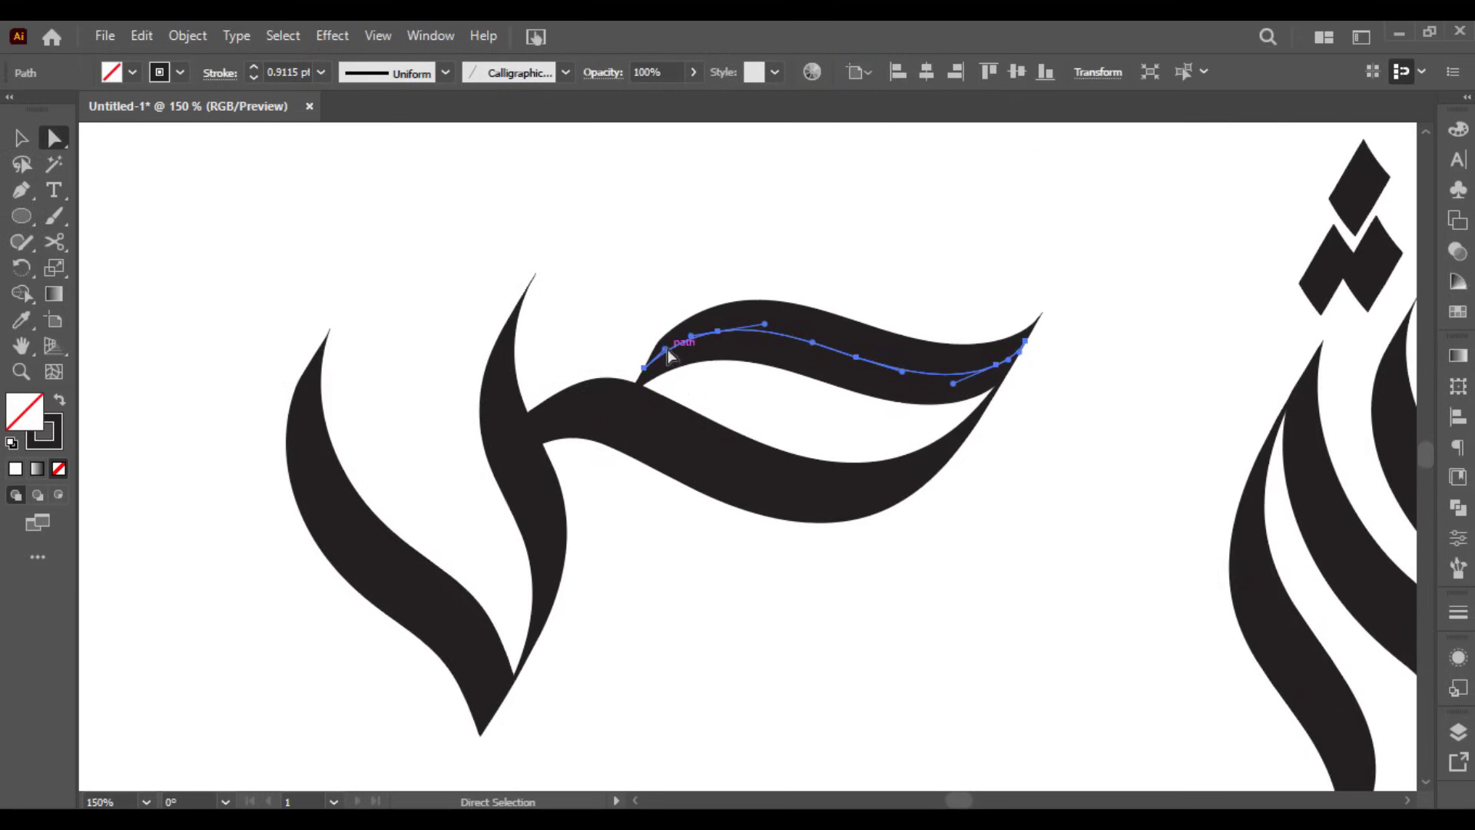
drag(690, 338, 644, 319)
key(ctrl+z)
scroll(671, 350, up, 3)
click(644, 249)
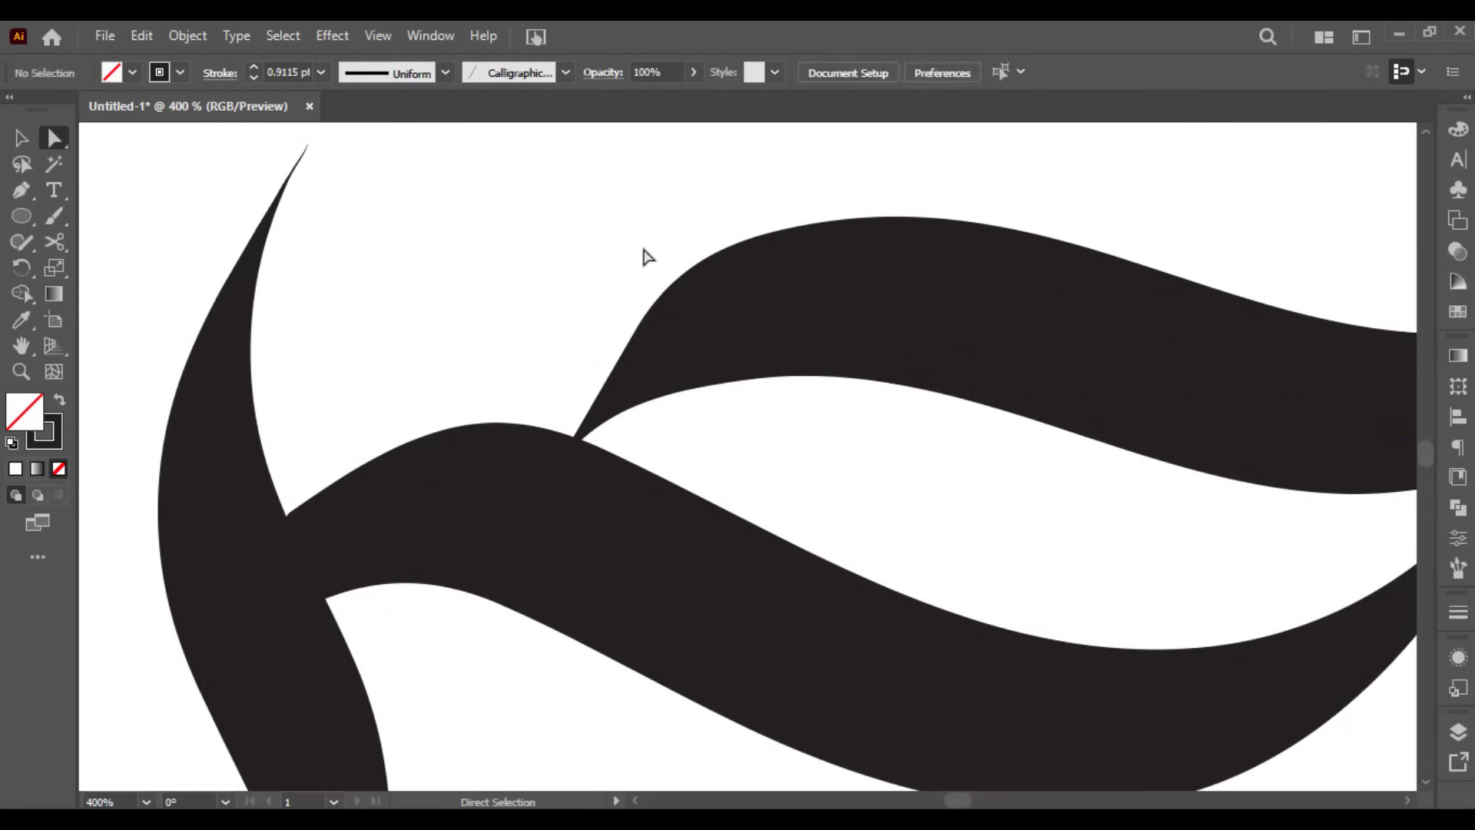
- Refine the curve handle at the right tip of the upper stroke of the sad's head
scroll(823, 254, right, 5)
click(1029, 338)
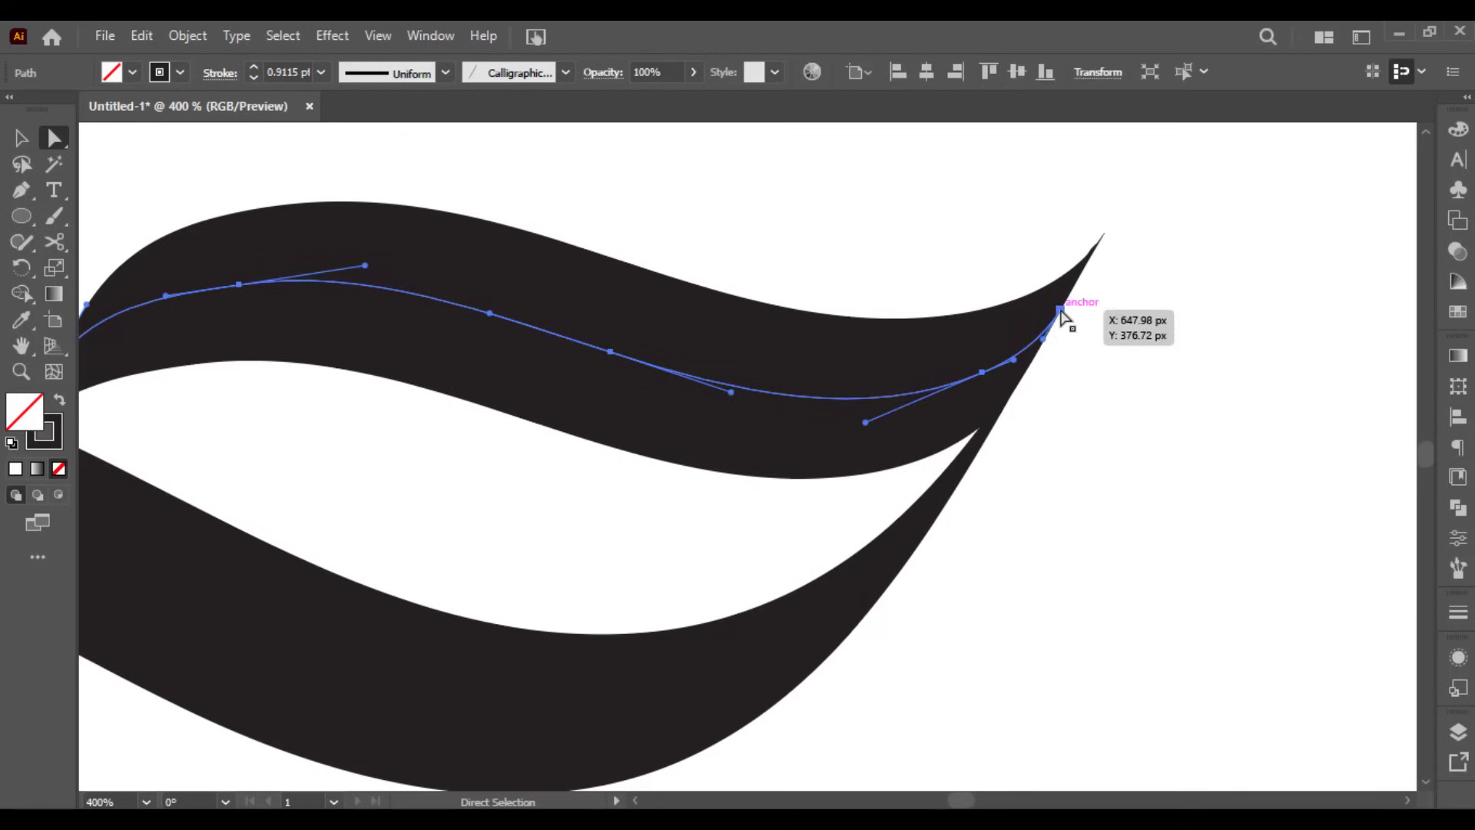
click(1060, 309)
drag(1044, 341, 1043, 333)
click(986, 445)
click(1051, 322)
click(1082, 348)
- Raise the curve handle at the left end of the sad's lower head stroke to round its join with the tooth
scroll(1081, 348, down, 1)
drag(573, 501, 974, 431)
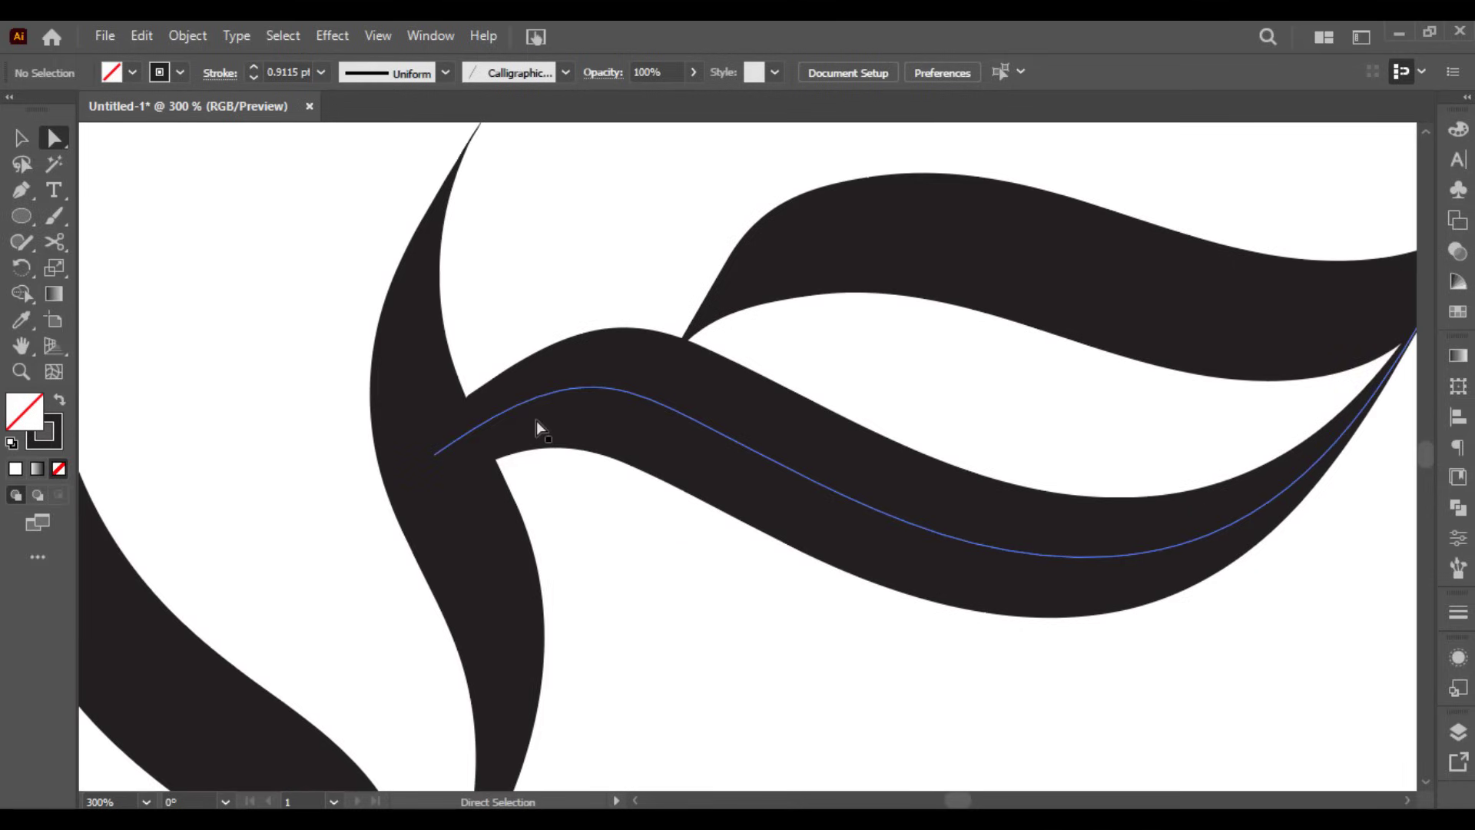
click(487, 421)
drag(485, 421, 478, 386)
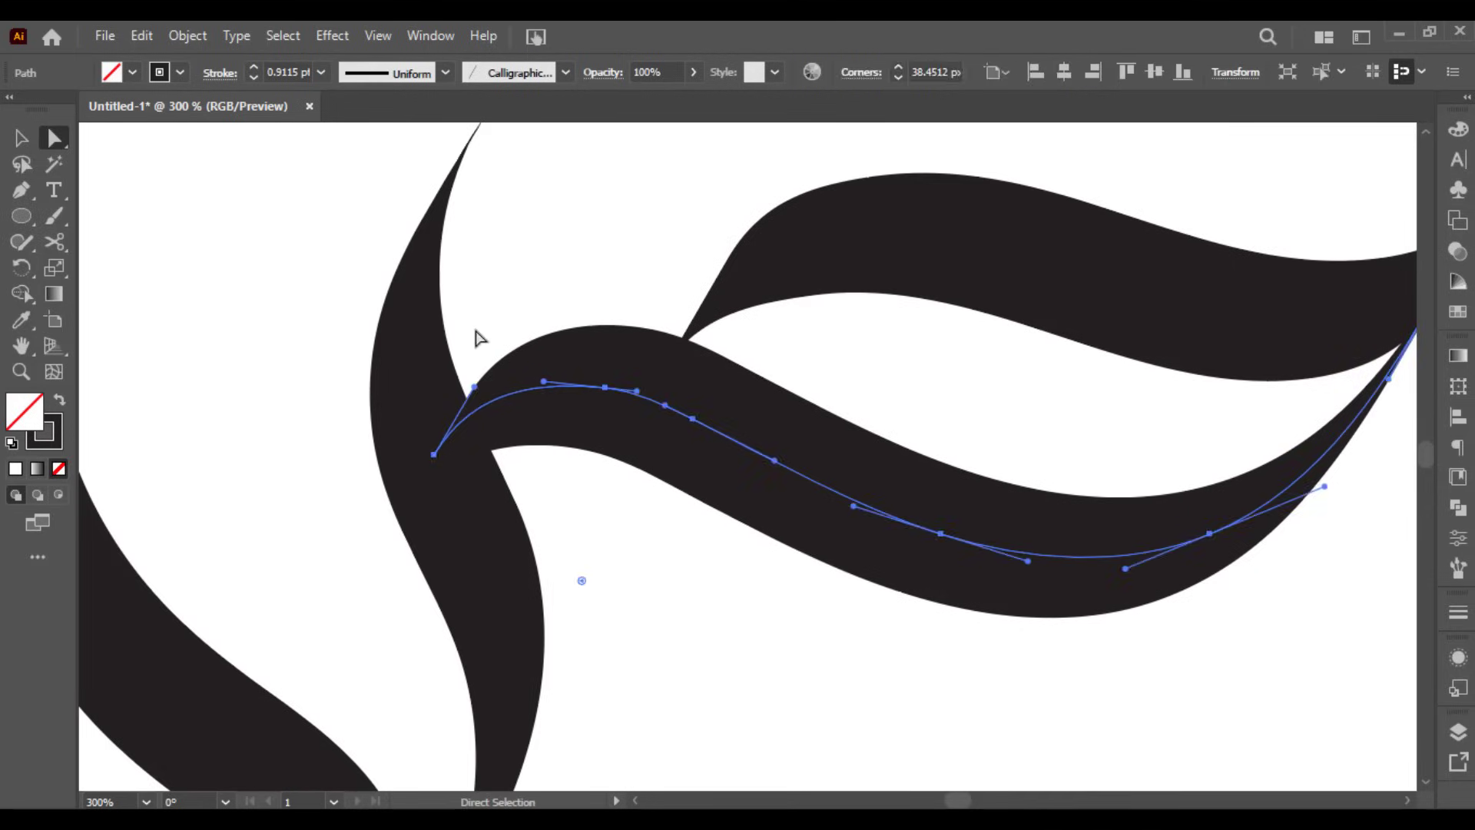
click(477, 335)
- Adjust the curve handle at the top tip of the sad's upright tooth to refine its taper
click(417, 251)
drag(449, 192, 556, 331)
click(513, 388)
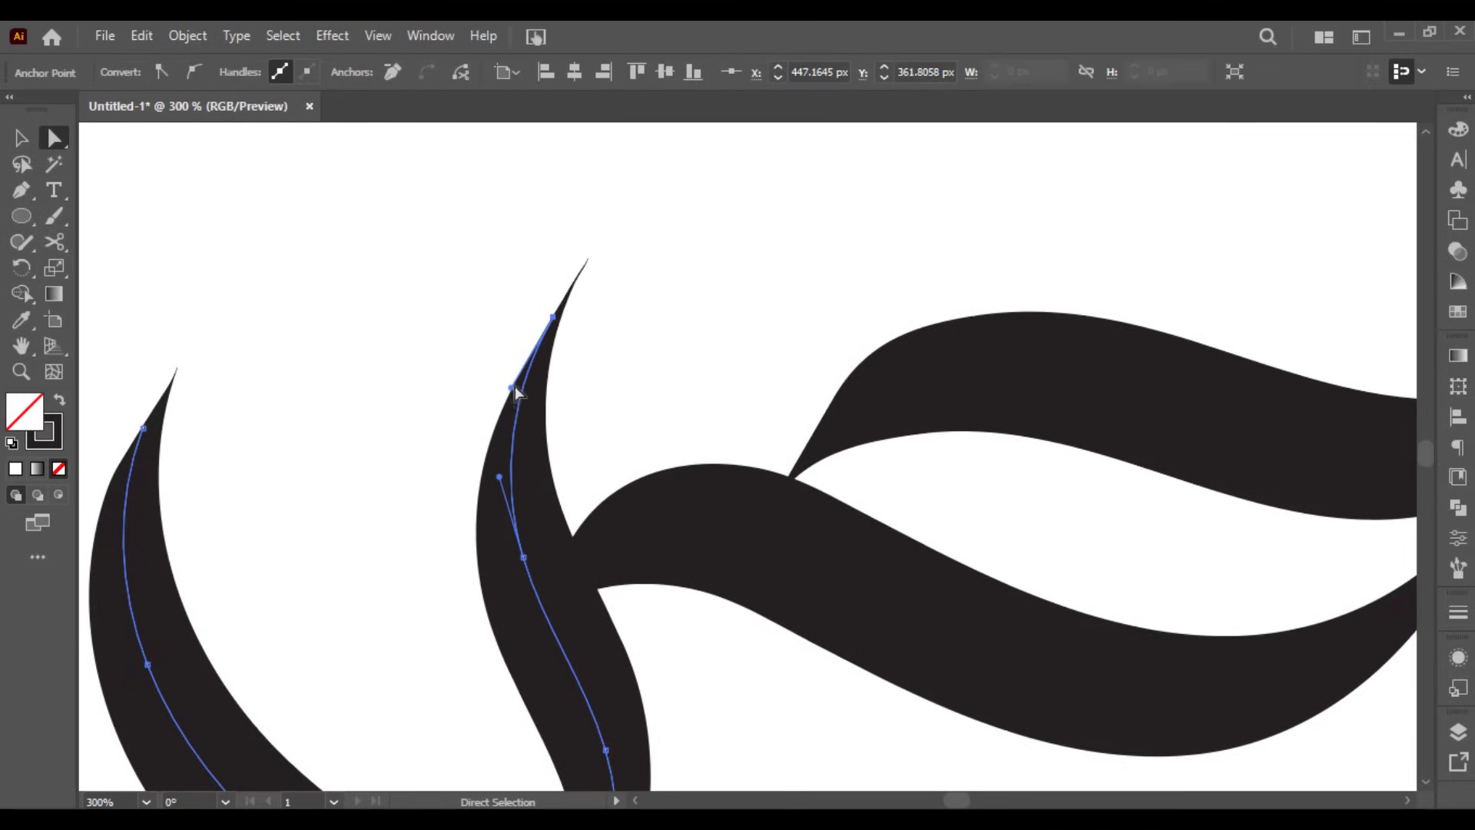
drag(504, 384, 517, 389)
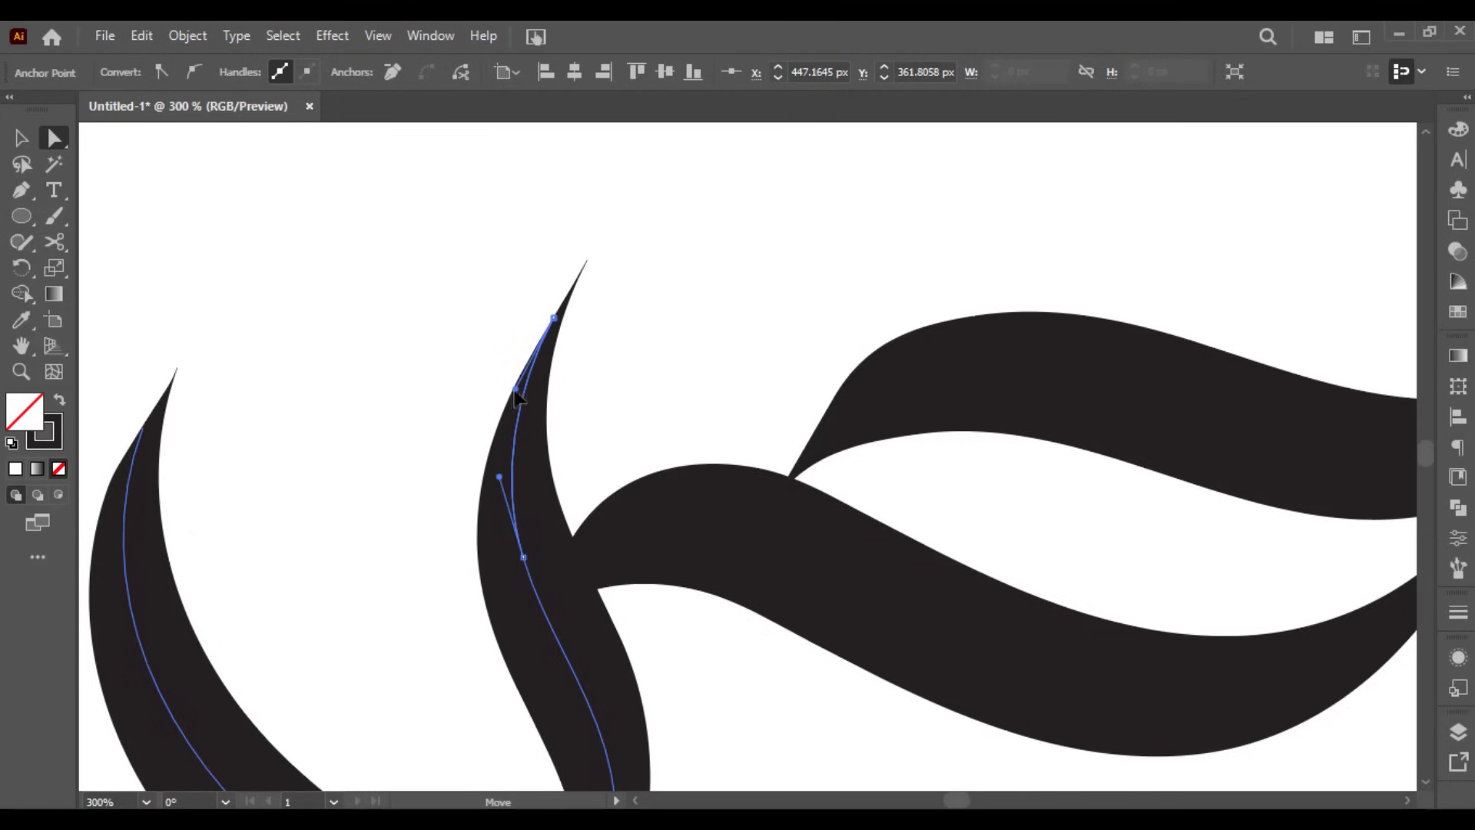
click(551, 377)
- Reshape the curve handle at the sad's bottom corner so the tooth flows cleanly into the tail
scroll(553, 315, down, 8)
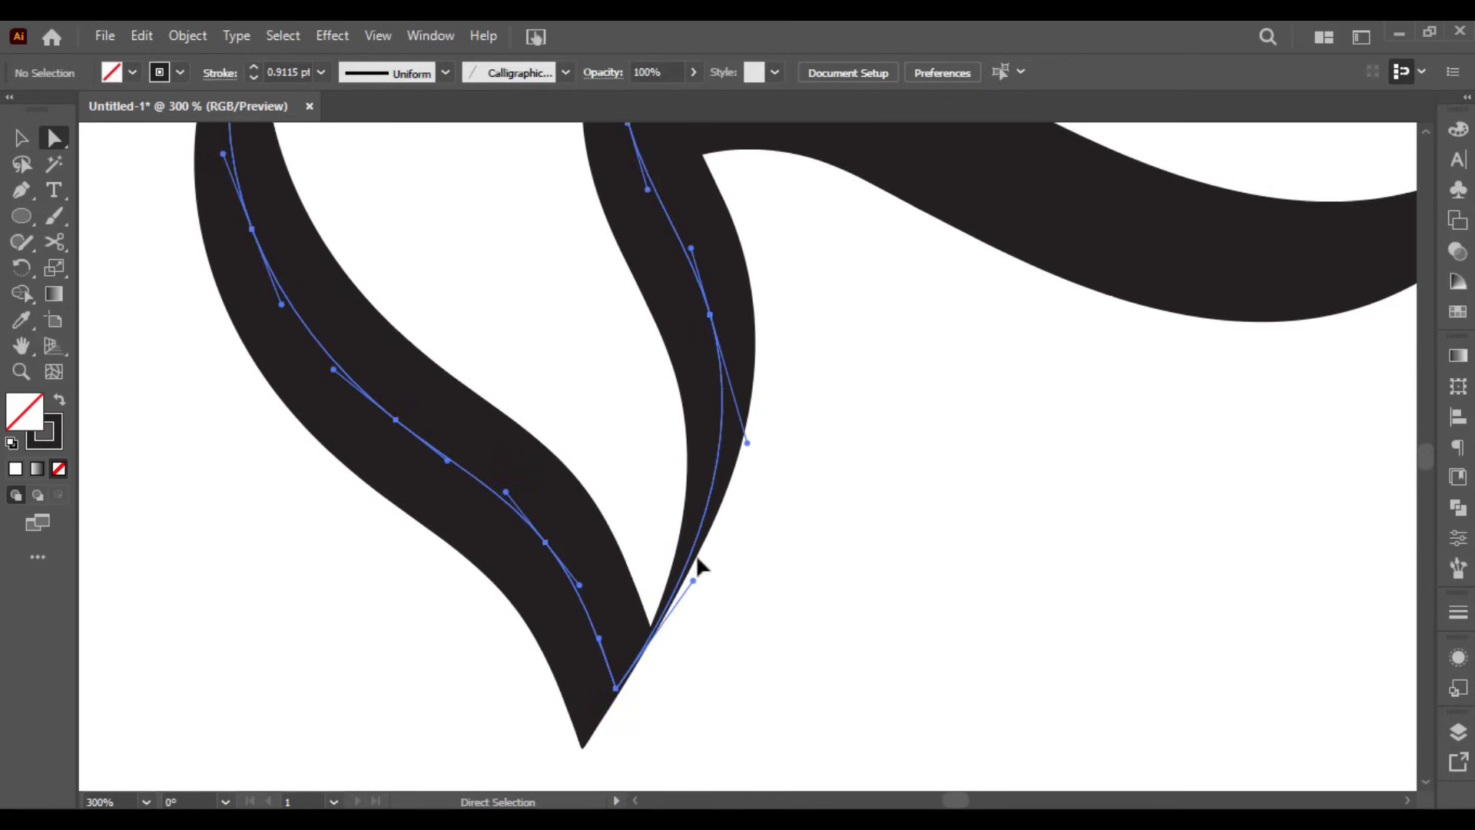
click(699, 573)
drag(693, 580, 698, 580)
click(707, 563)
drag(587, 413, 622, 366)
scroll(657, 645, up, 1)
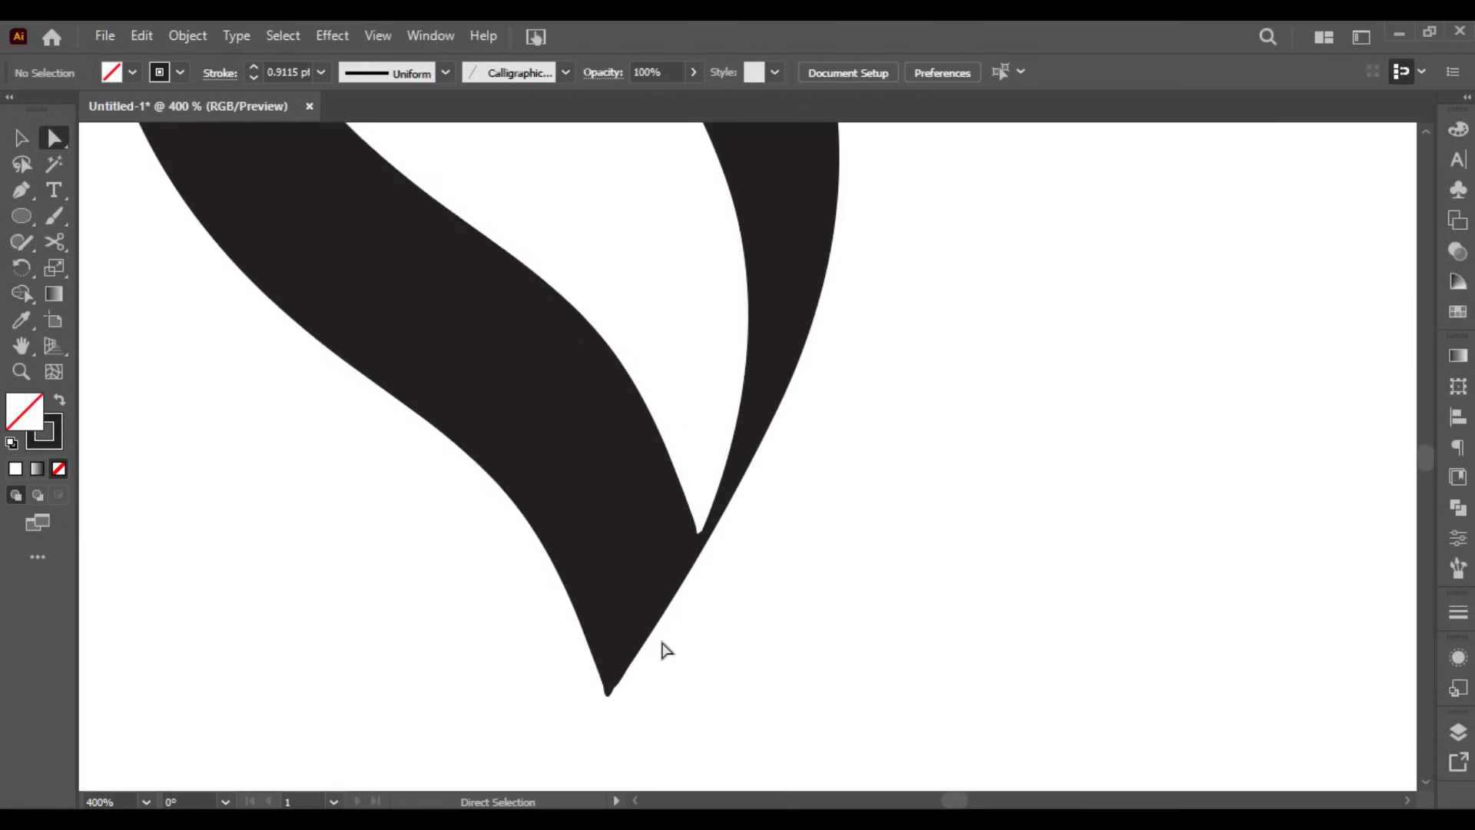
click(654, 617)
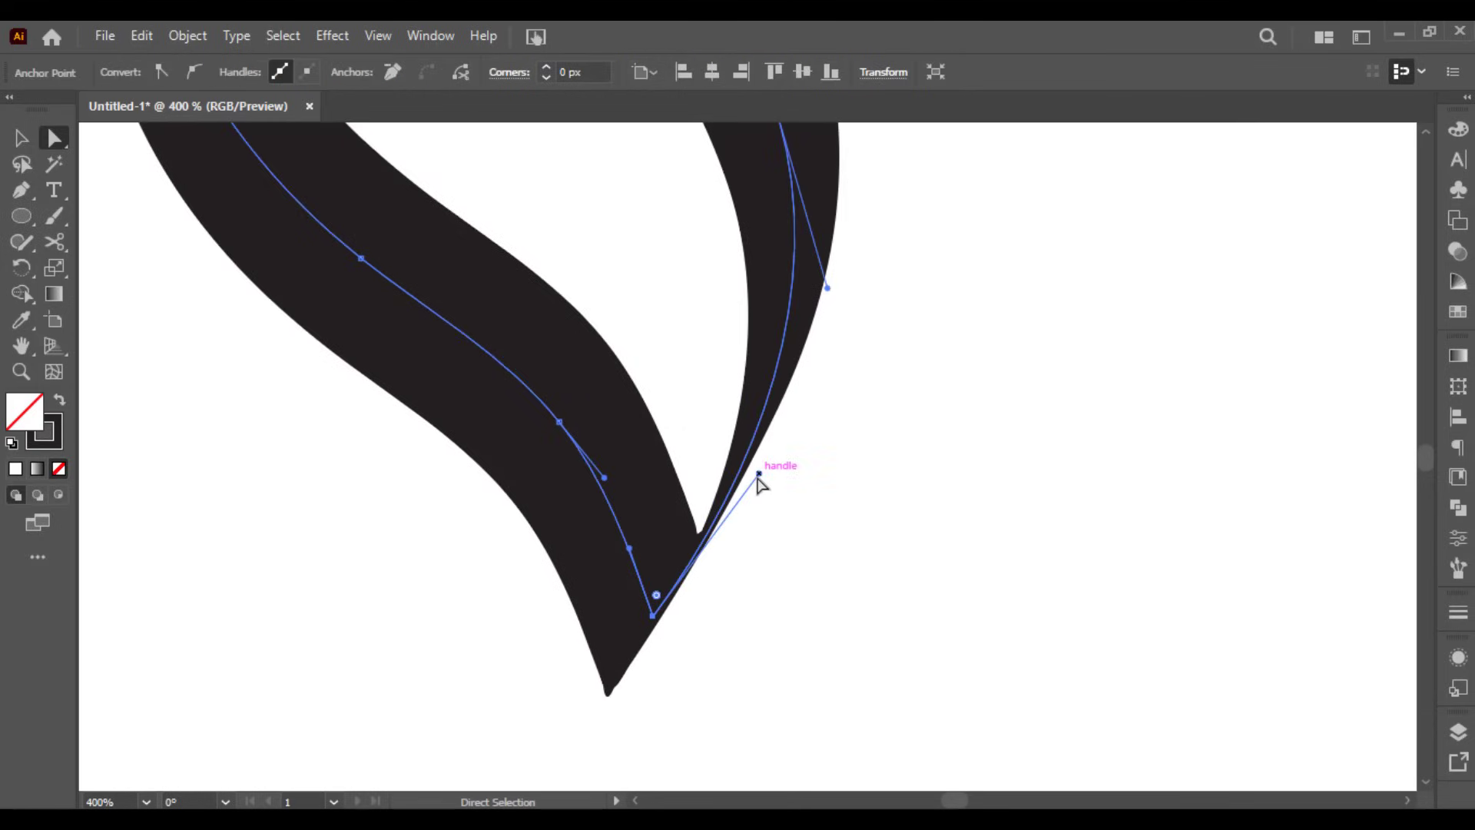
drag(758, 475, 746, 462)
click(757, 470)
key(space)
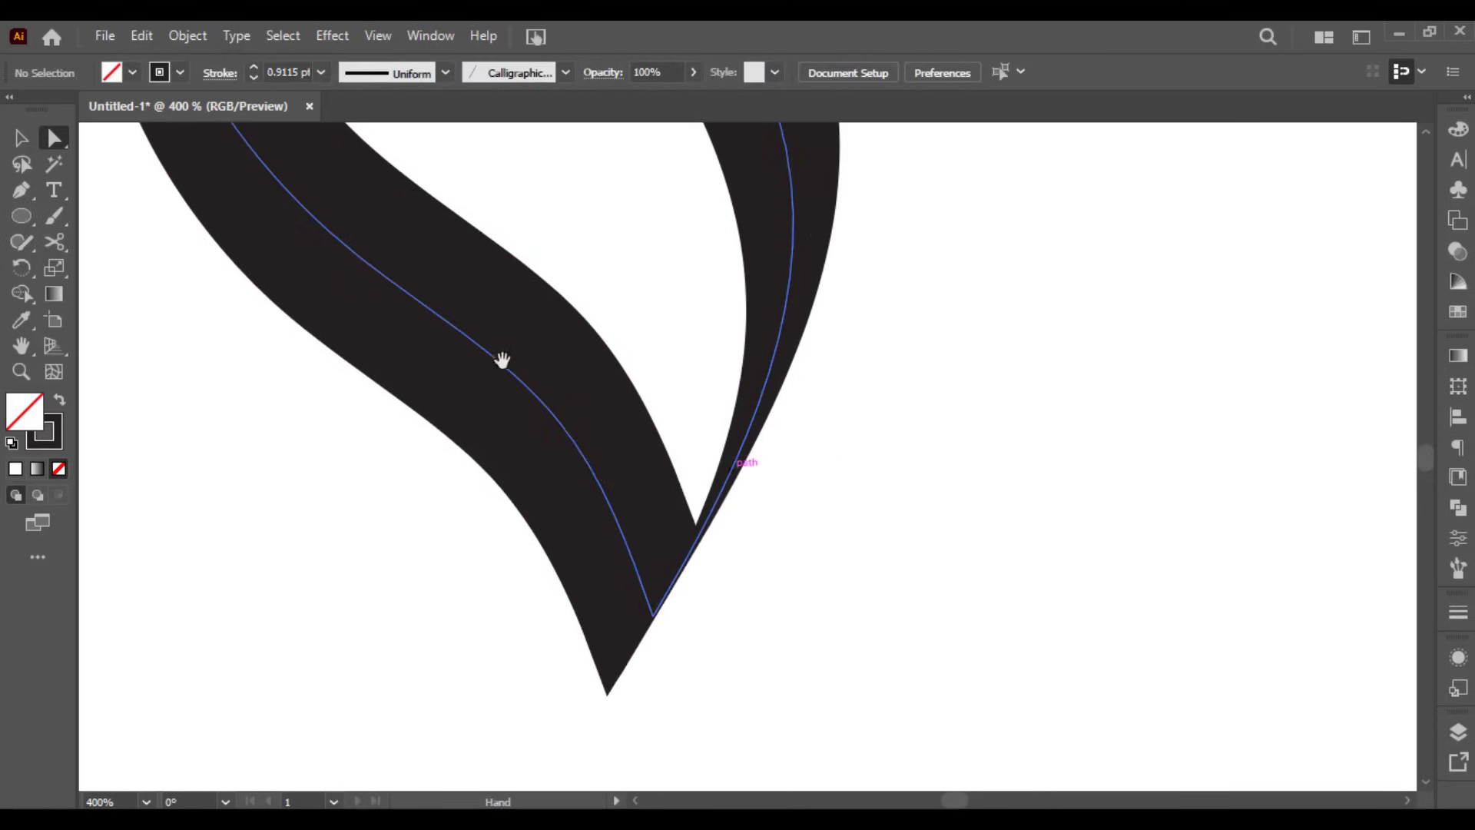
- Pull the curve handle at the top tip of the sad's tail outward to smooth its taper
drag(503, 360, 703, 540)
drag(527, 165, 569, 533)
click(420, 261)
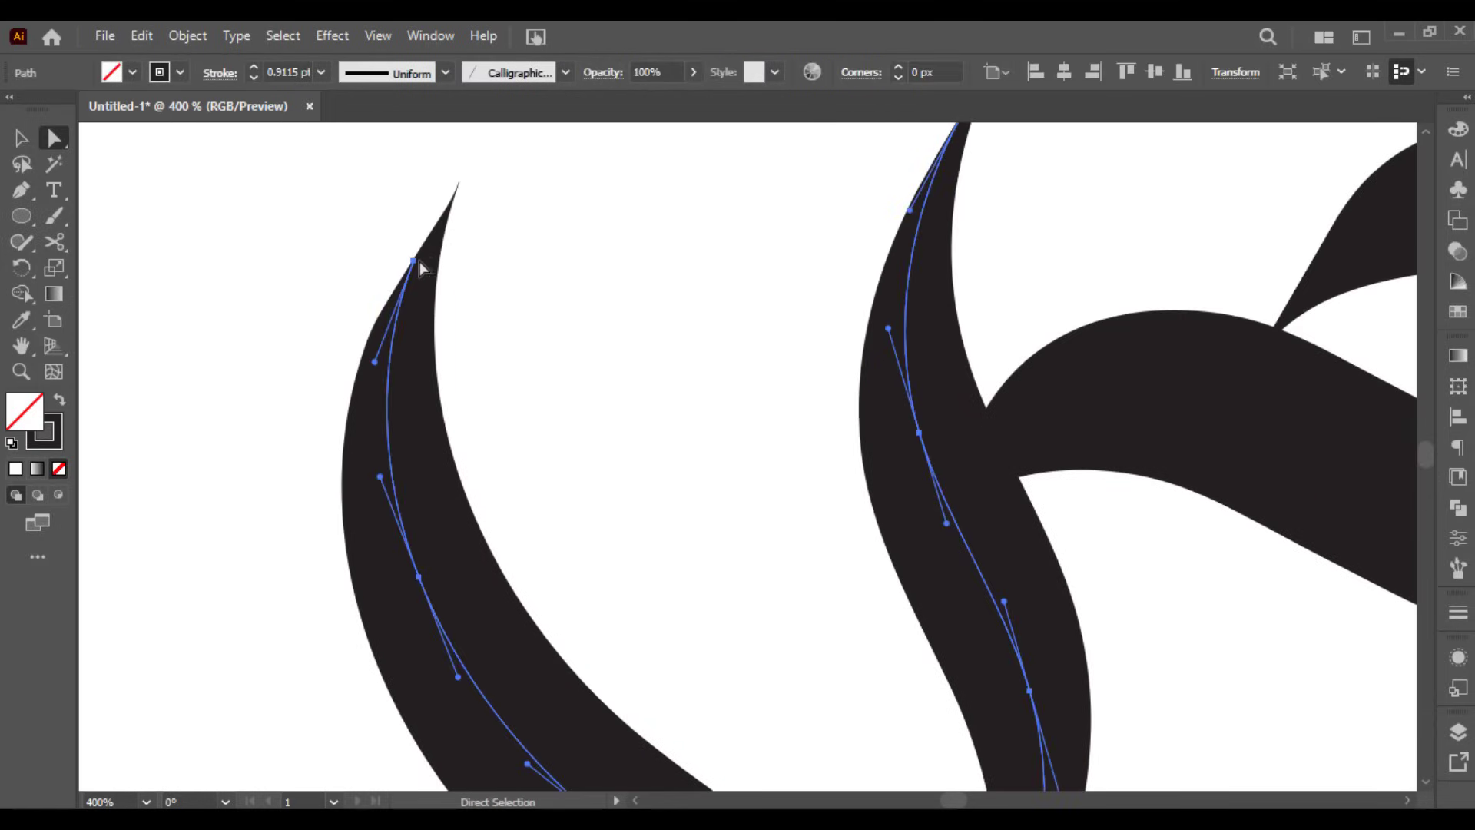
click(413, 262)
drag(375, 359, 361, 356)
click(545, 336)
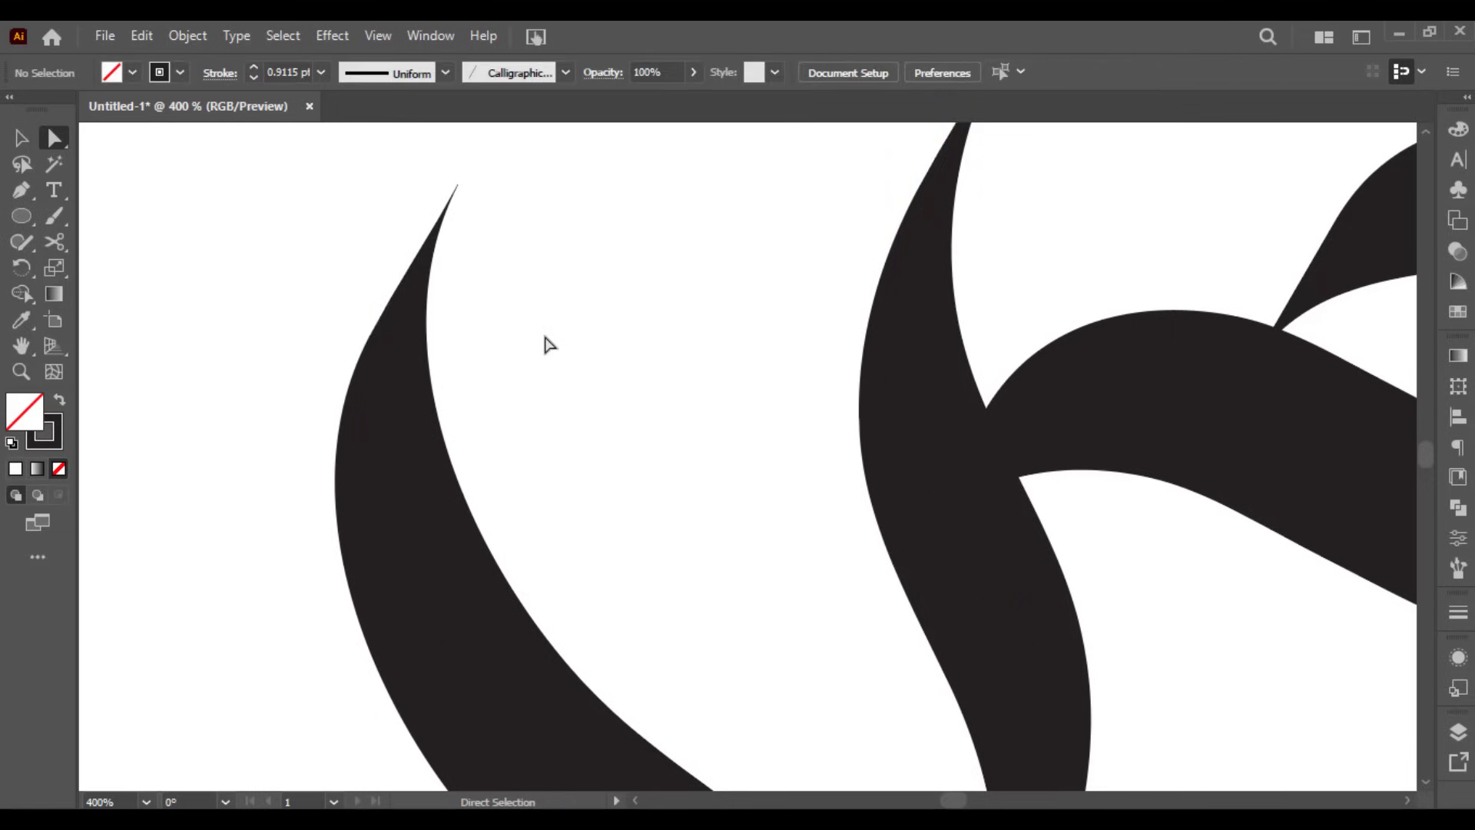
- Select the whole sad letter and place a duplicate of it to its left with a small gap
scroll(544, 338, down, 5)
key(v)
drag(541, 348, 855, 591)
drag(780, 527, 617, 461)
mouse_move(620, 397)
mouse_down()
mouse_move(641, 427)
mouse_move(642, 401)
mouse_up()
drag(639, 401, 374, 410)
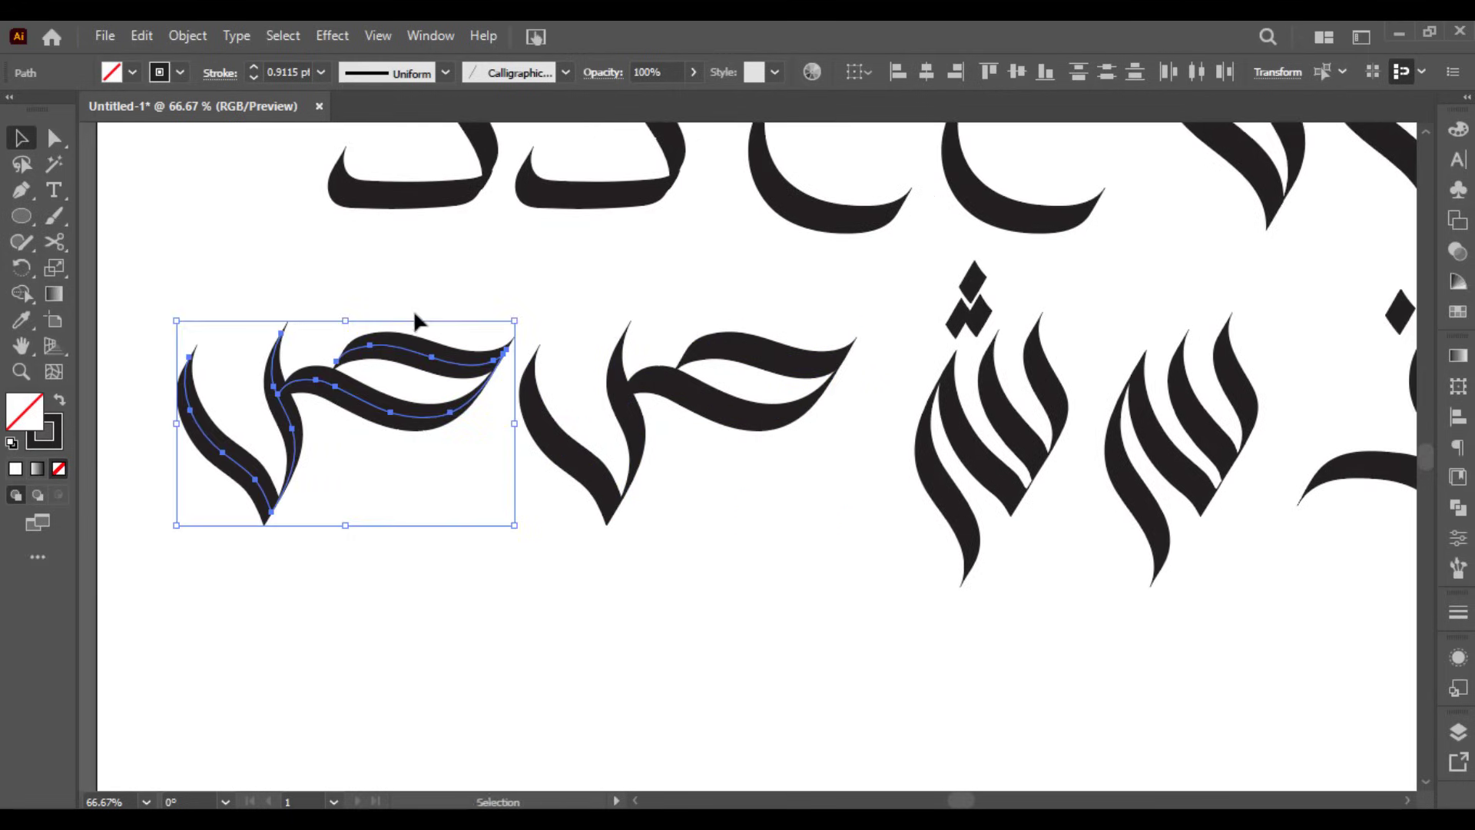
drag(434, 361, 425, 361)
click(444, 310)
- Paint a diamond dot above the head of the left sad copy and nudge it up slightly
key(b)
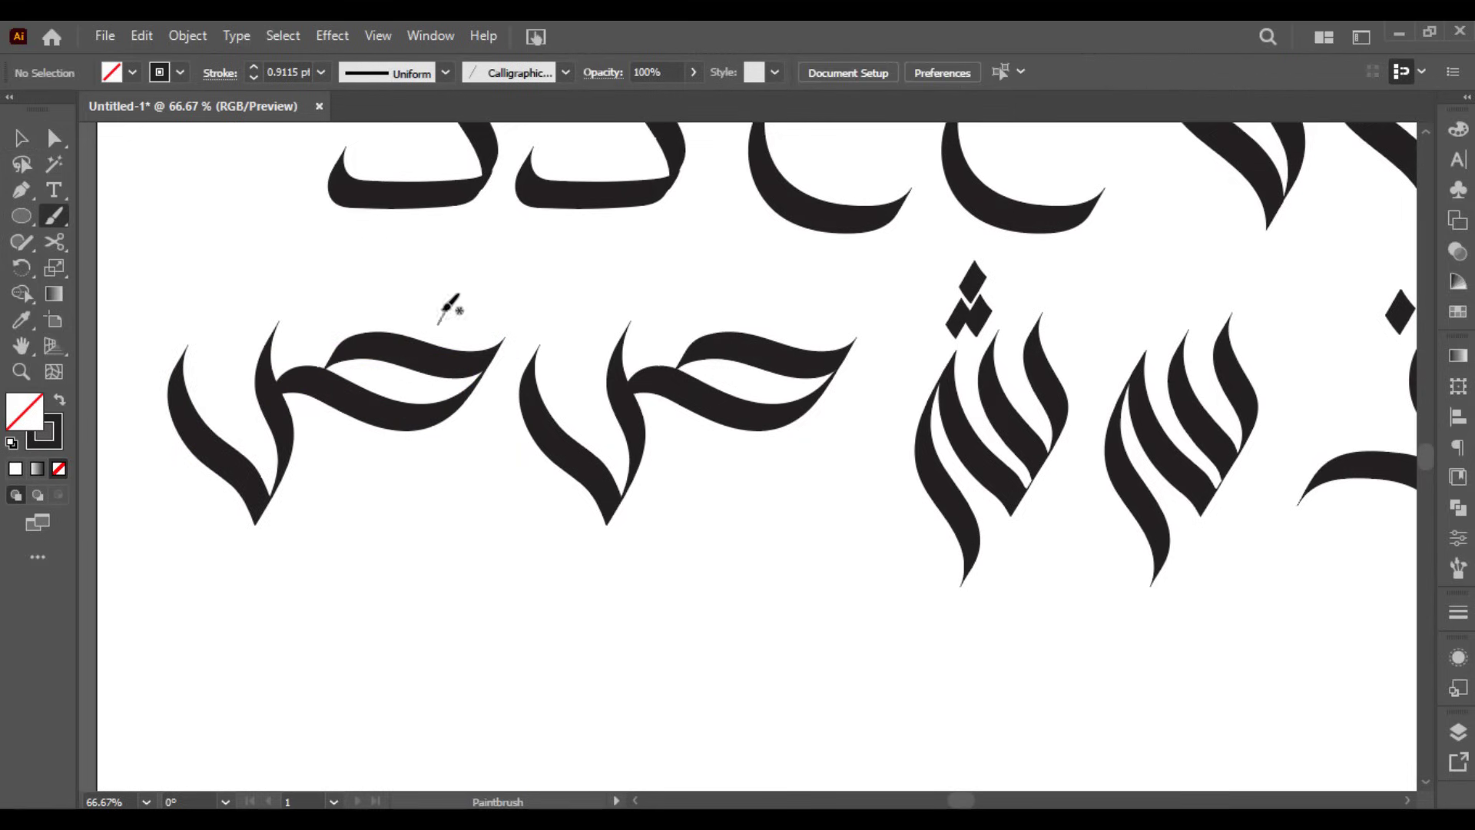
key(v)
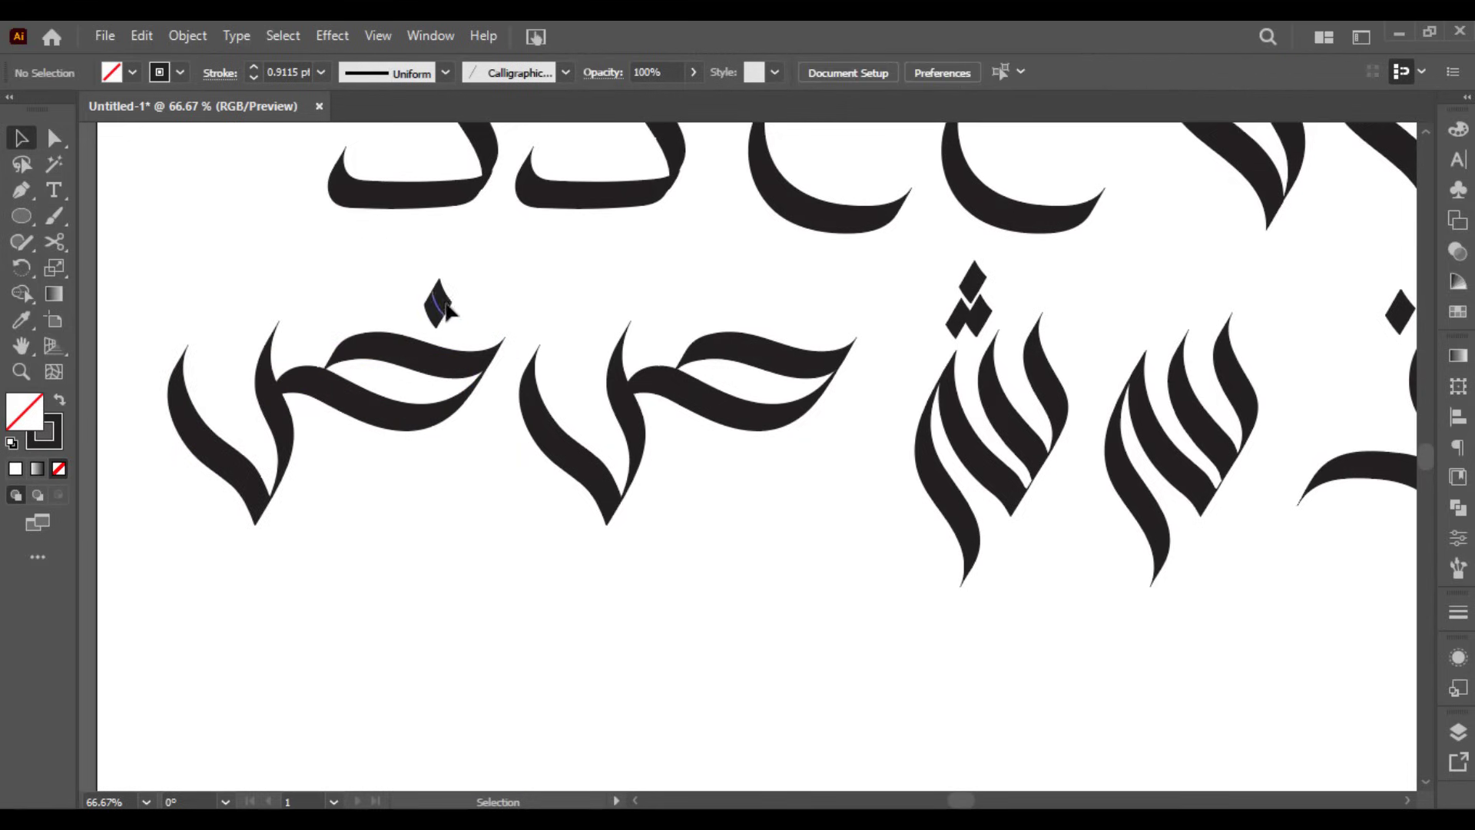
drag(447, 309, 445, 302)
- Paint an upright stroke with a two-stroke looped base below the second row, near the artboard's right side
scroll(445, 302, down, 2)
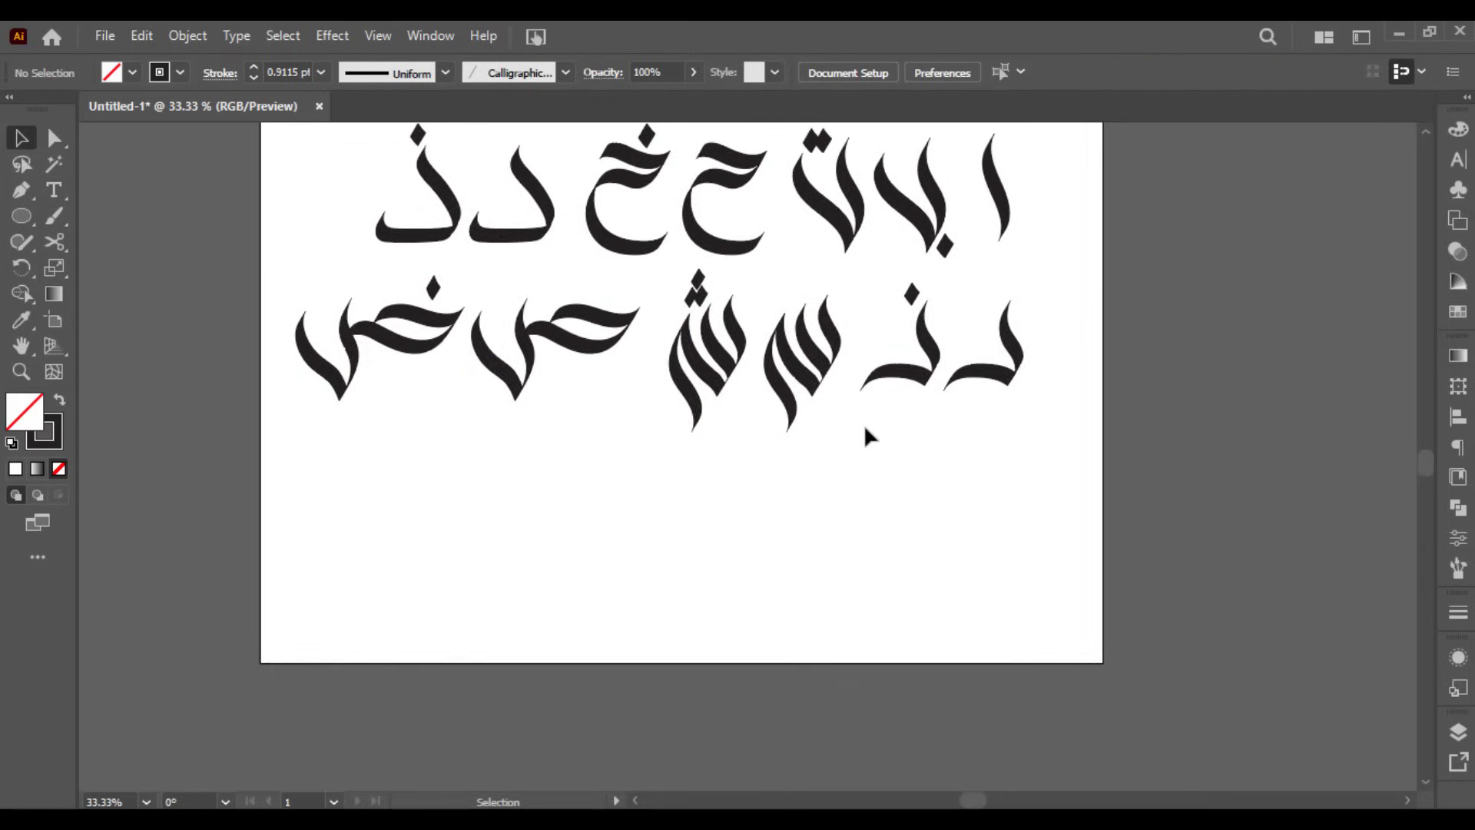
scroll(865, 429, up, 1)
key(b)
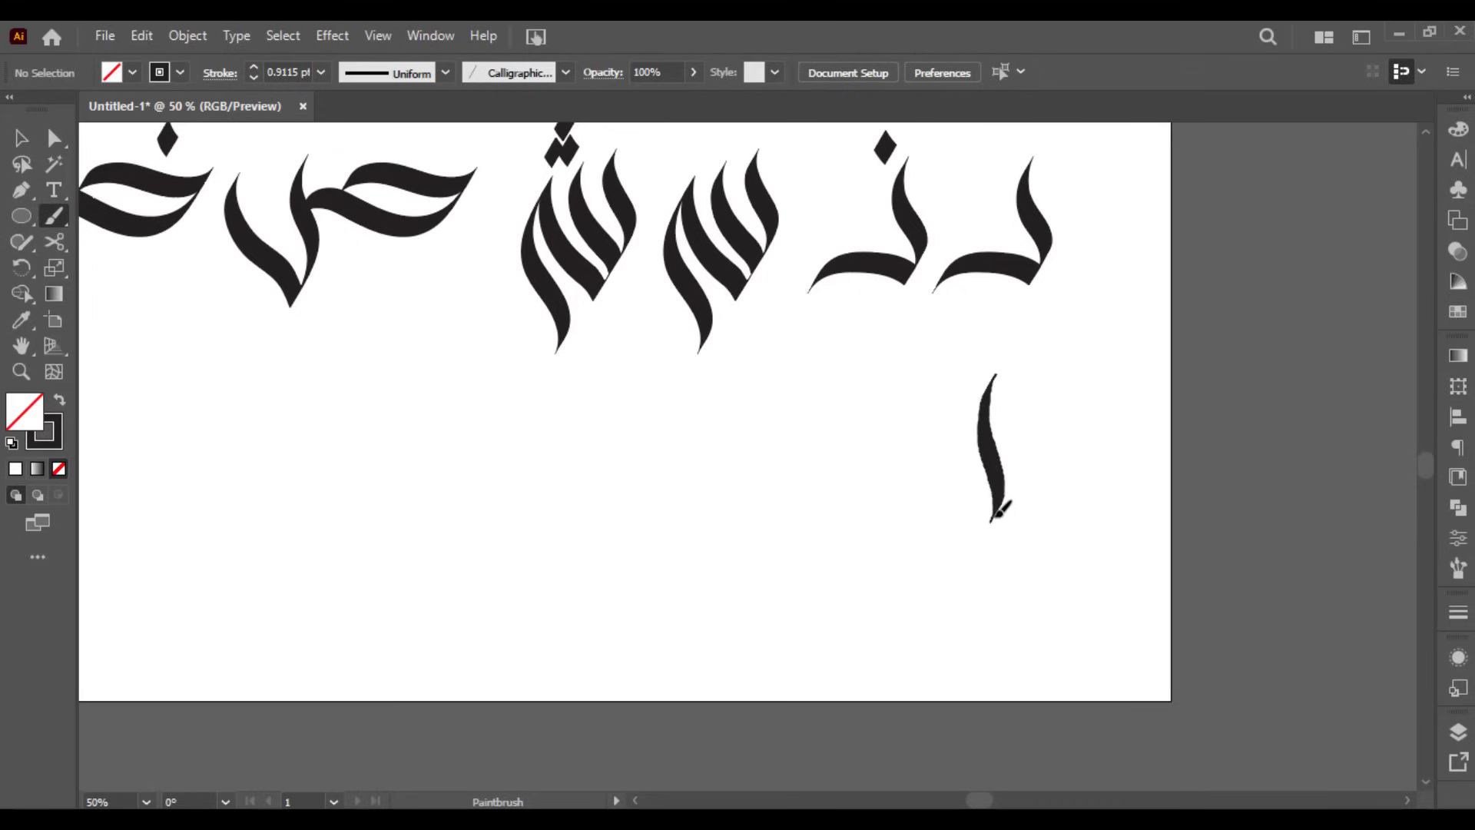
scroll(1020, 467, up, 1)
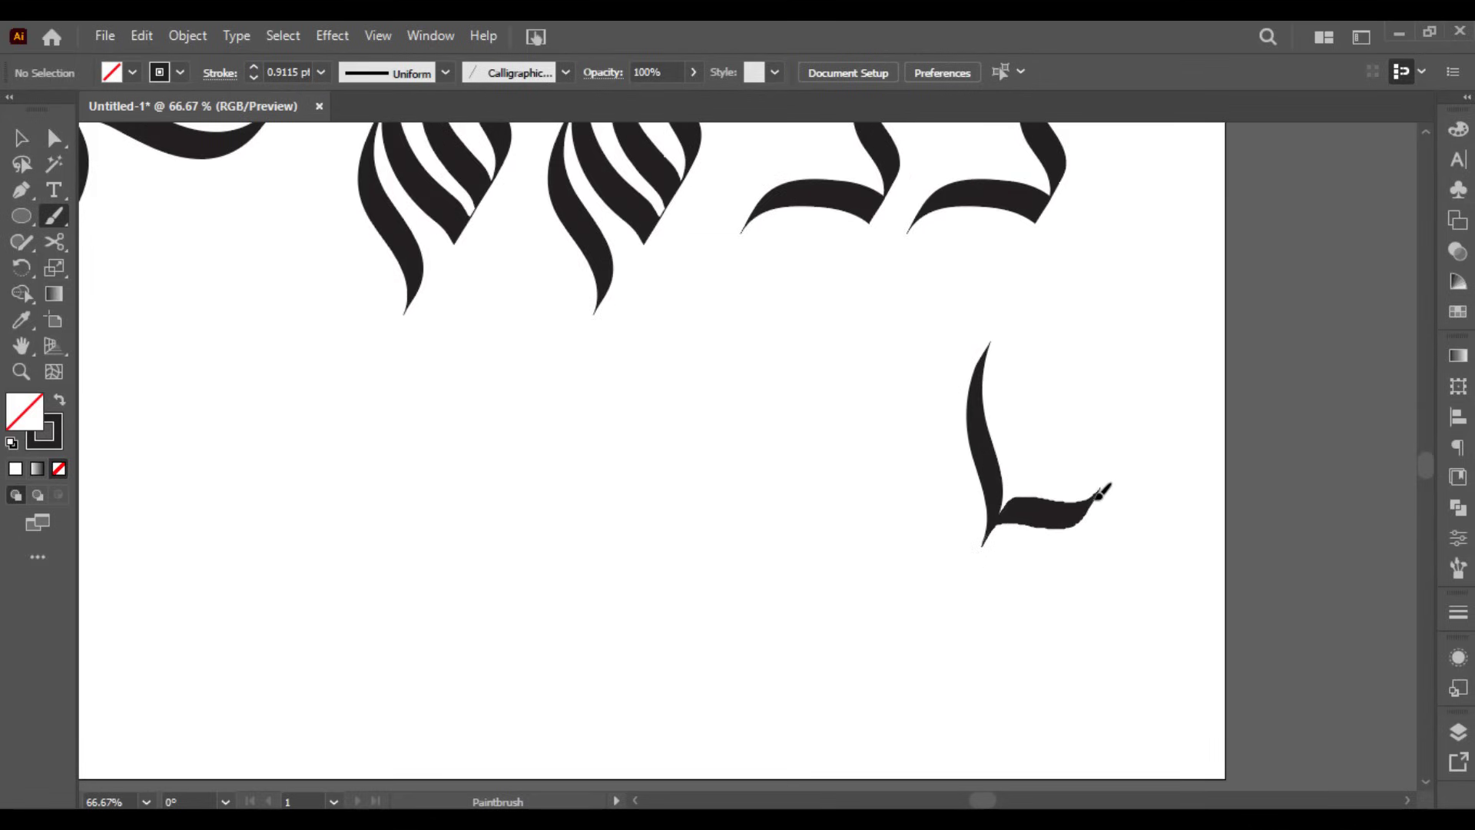
mouse_move(1042, 558)
mouse_down()
mouse_move(984, 543)
mouse_move(937, 557)
mouse_up()
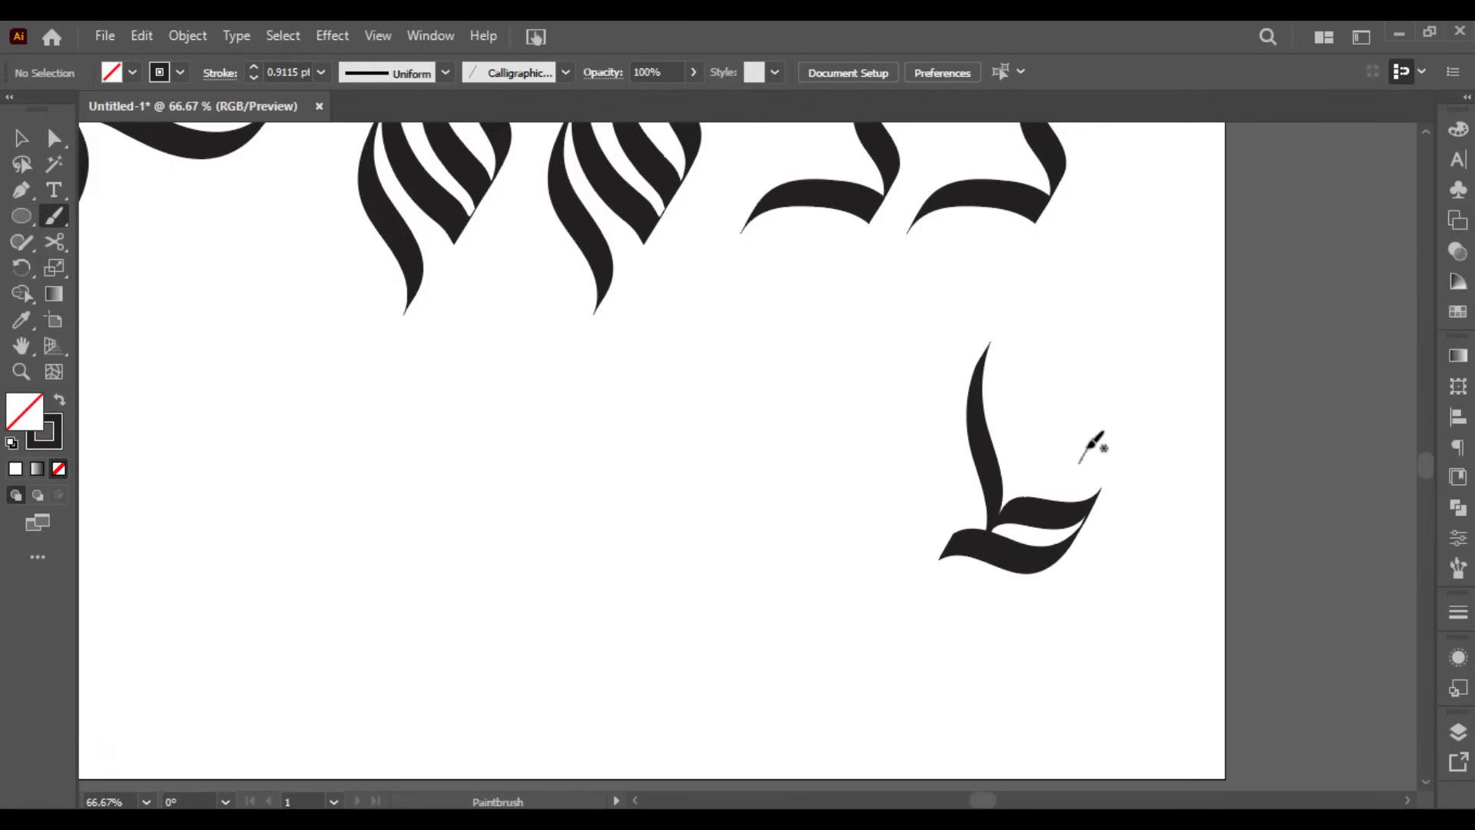
- Adjust the curve handle at the top tip of the new letter's upright stroke
scroll(1083, 522, up, 2)
key(a)
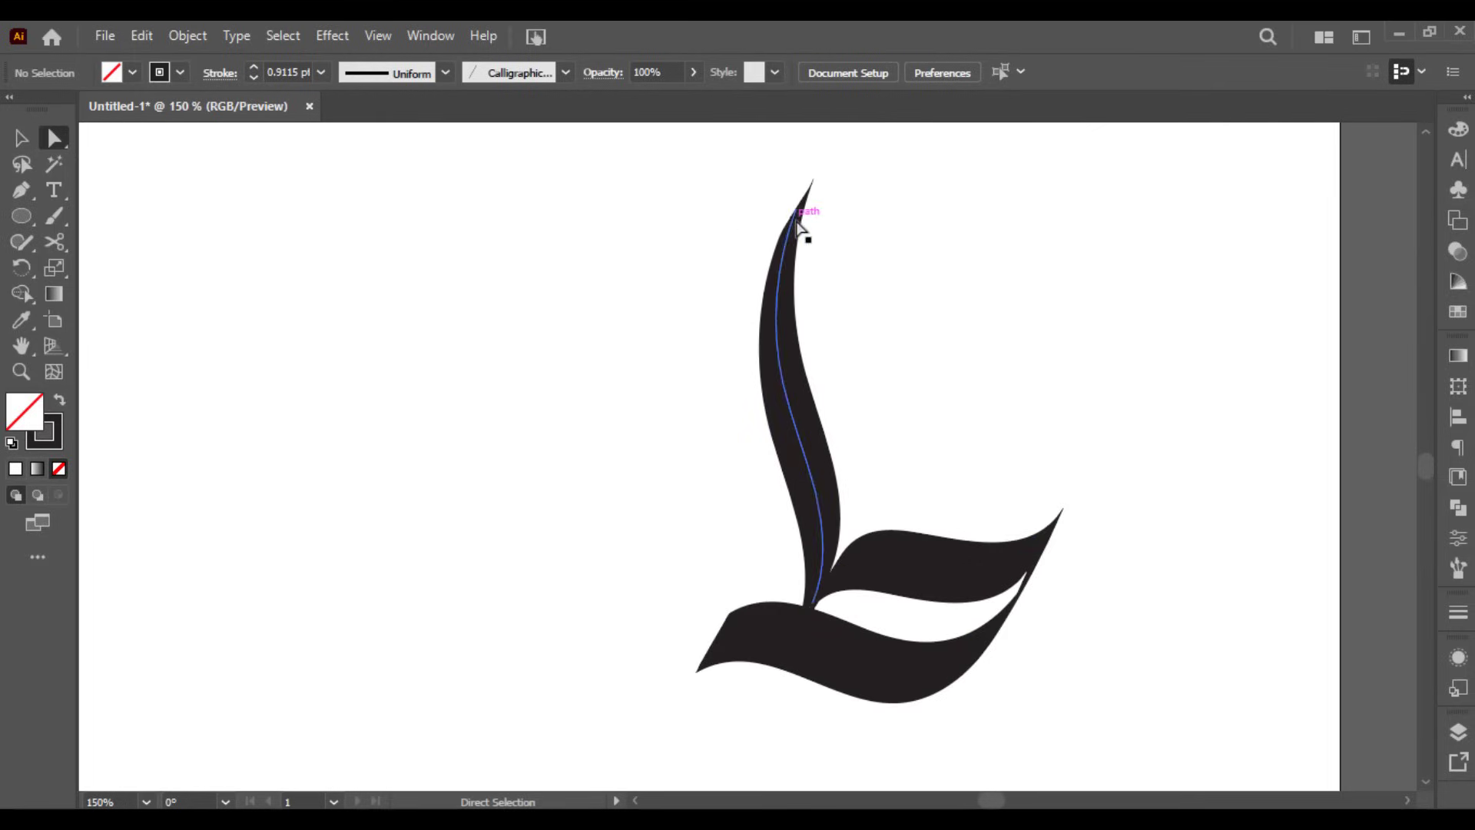
click(791, 245)
drag(776, 264, 768, 267)
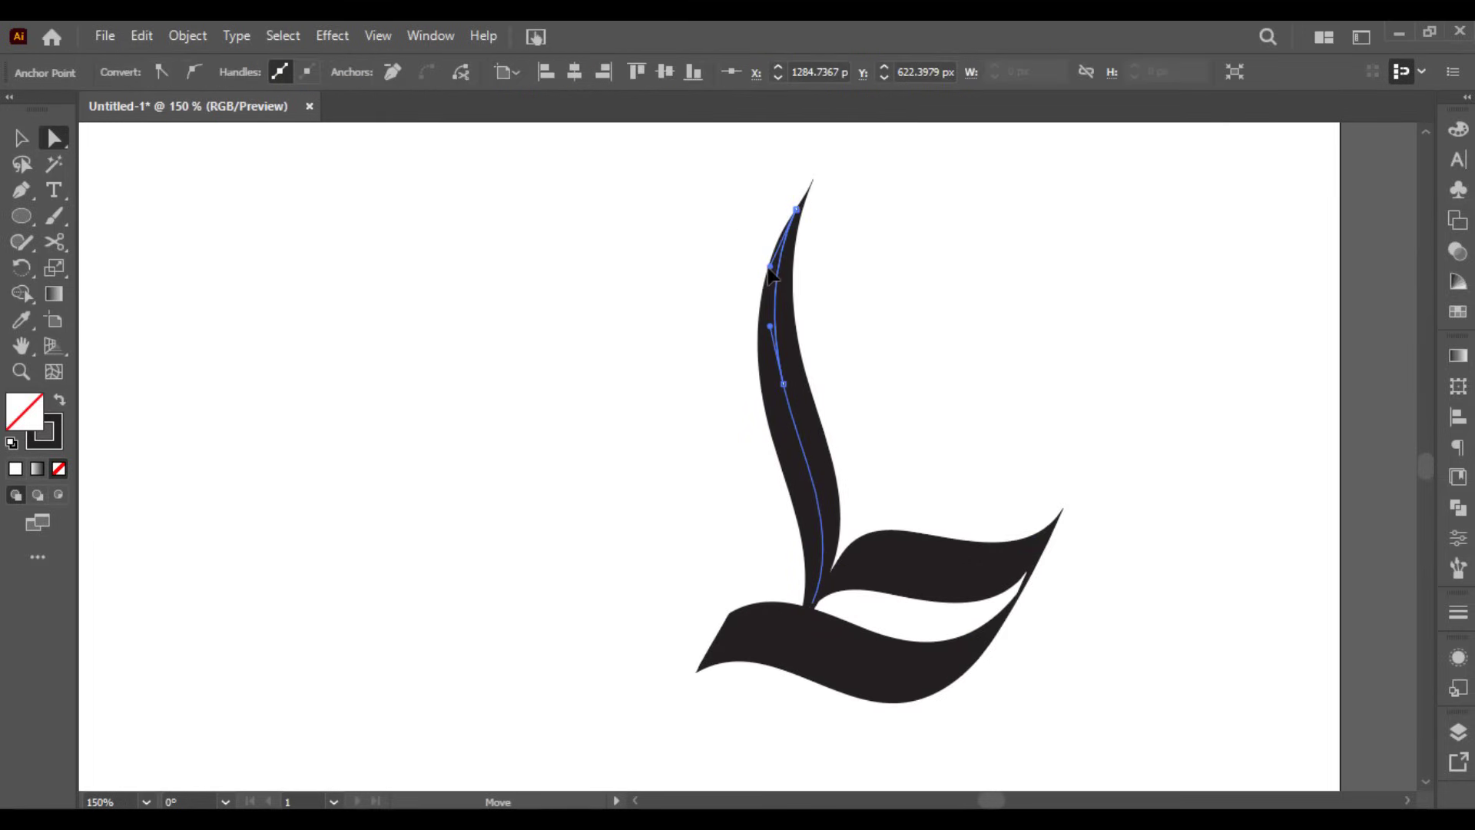
- Pull the curve handle at the upright stroke's lower end slightly outward where it meets the looped base
click(807, 292)
scroll(773, 462, up, 2)
click(756, 578)
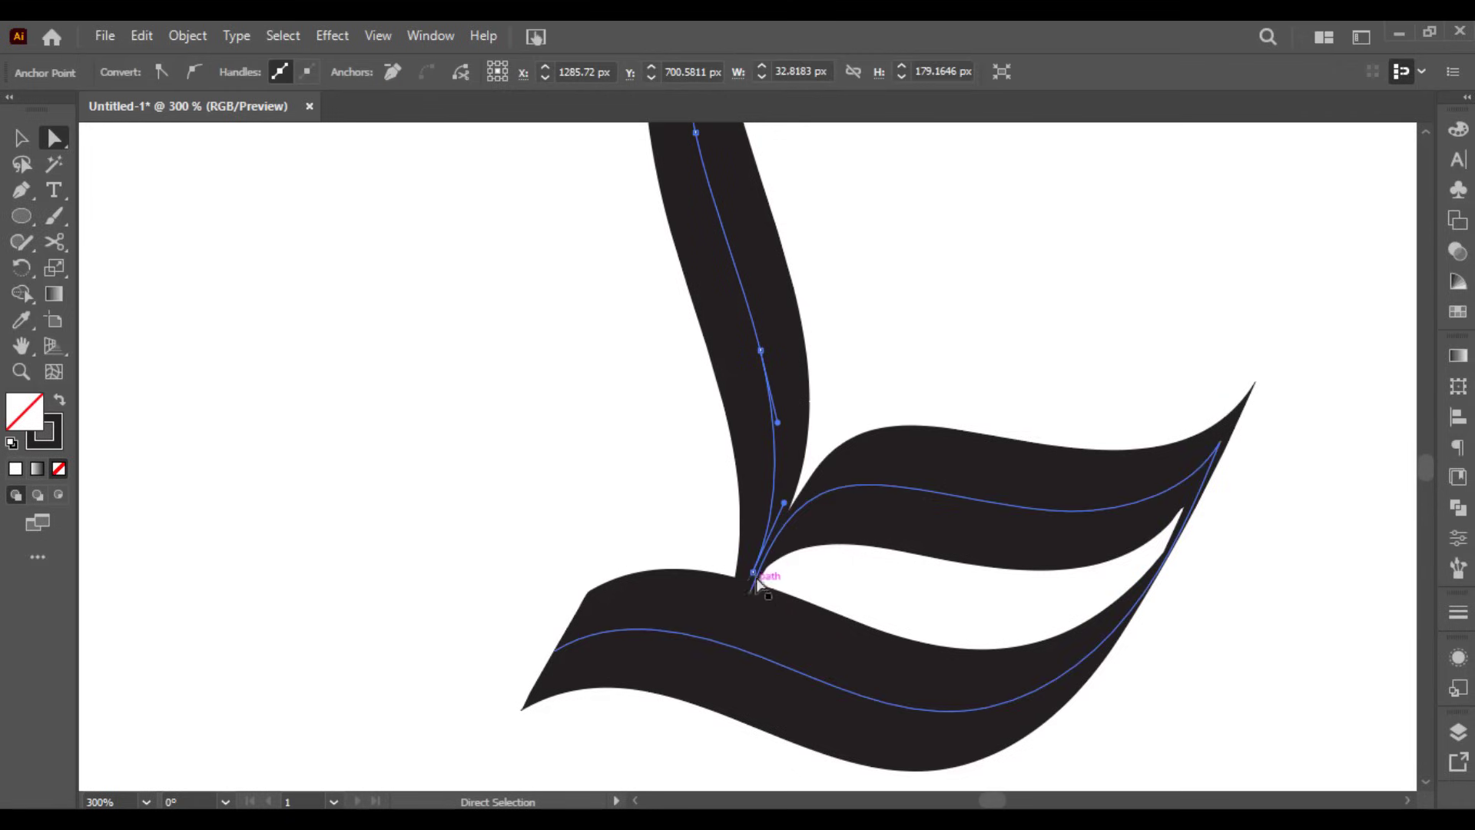
key(ctrl+z)
mouse_move(786, 504)
mouse_down()
mouse_move(807, 500)
mouse_move(799, 486)
mouse_up()
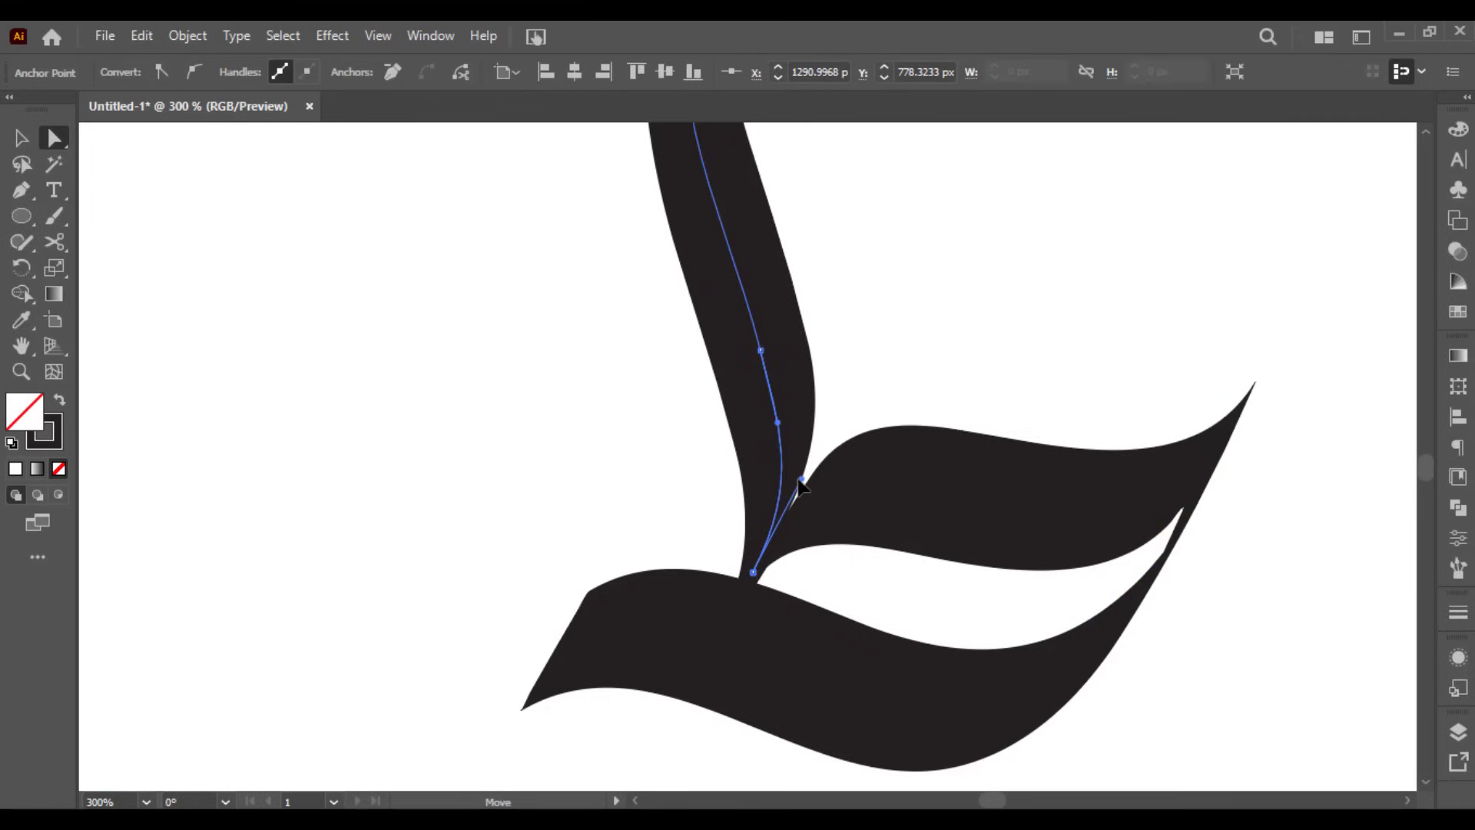
- Adjust the curve handles at the looped base's right tip so its outer edge runs straight between the two strokes
click(860, 484)
drag(1042, 527, 892, 518)
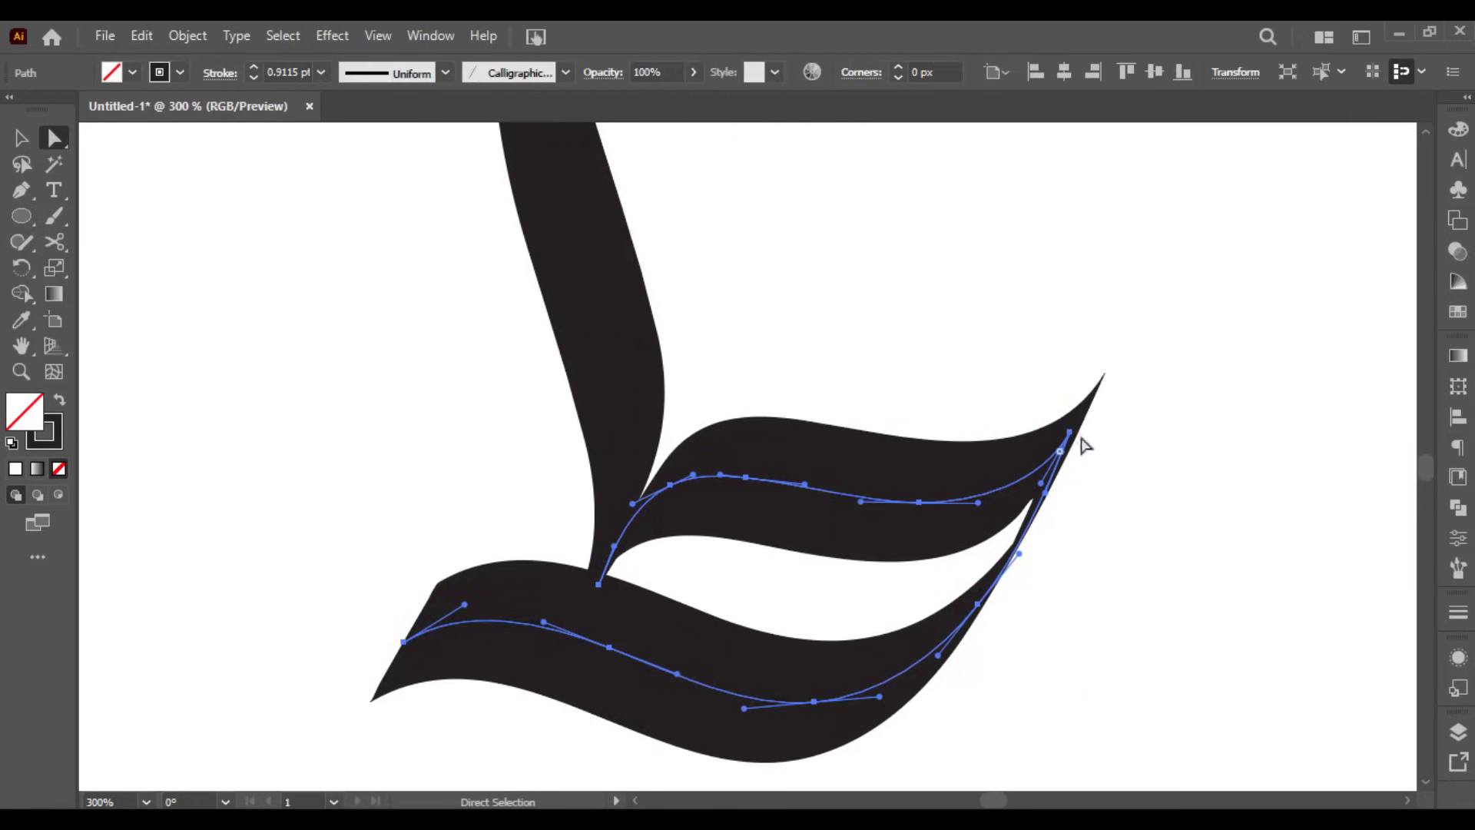
click(1069, 431)
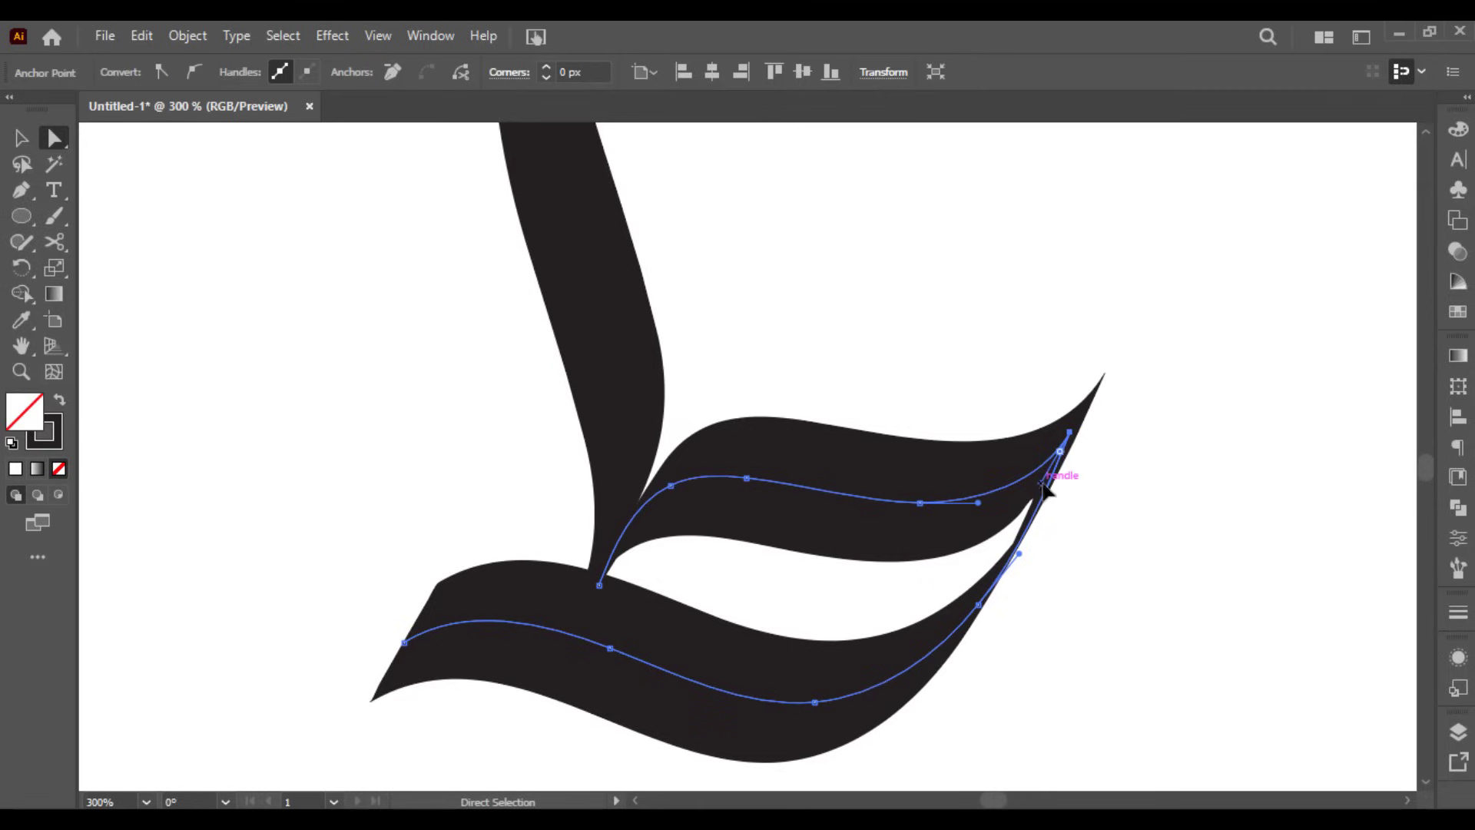
drag(1042, 484, 1046, 491)
click(1073, 549)
drag(1074, 549, 1013, 505)
click(1002, 523)
click(1010, 498)
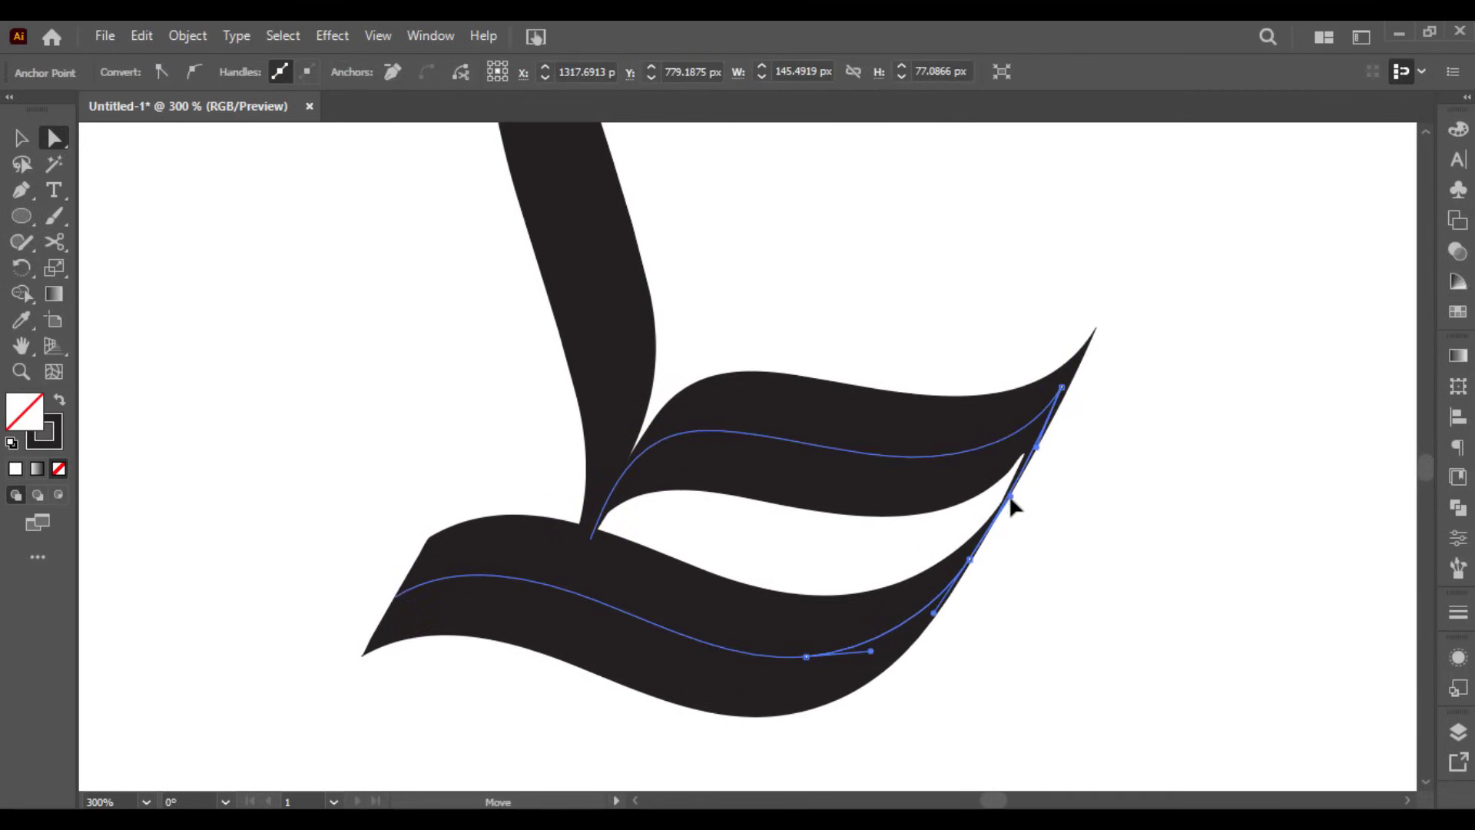
click(1041, 536)
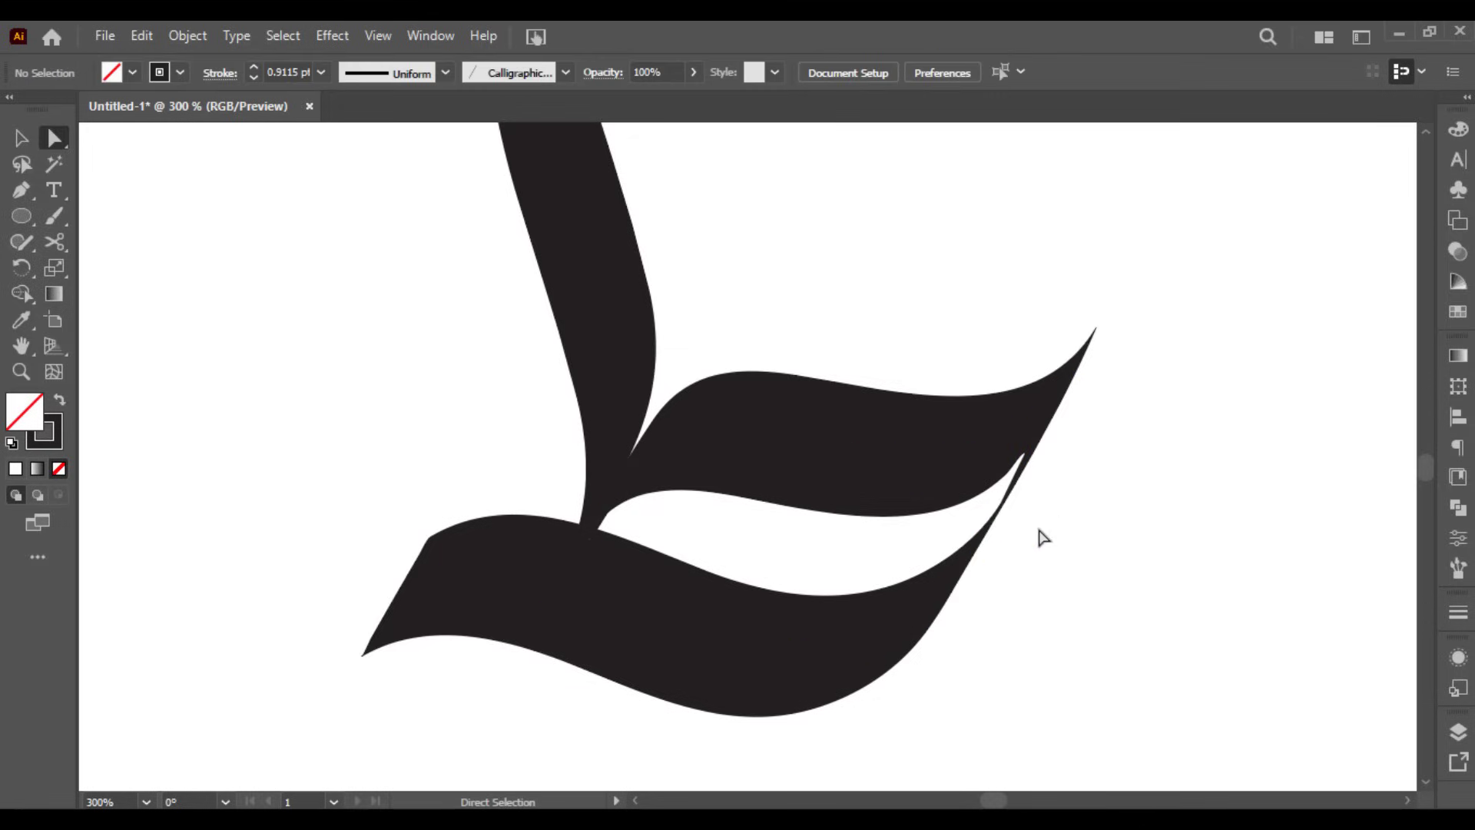
- Adjust the curve handle at the left end of the base stroke to round off its start
drag(1040, 536, 1106, 461)
click(492, 506)
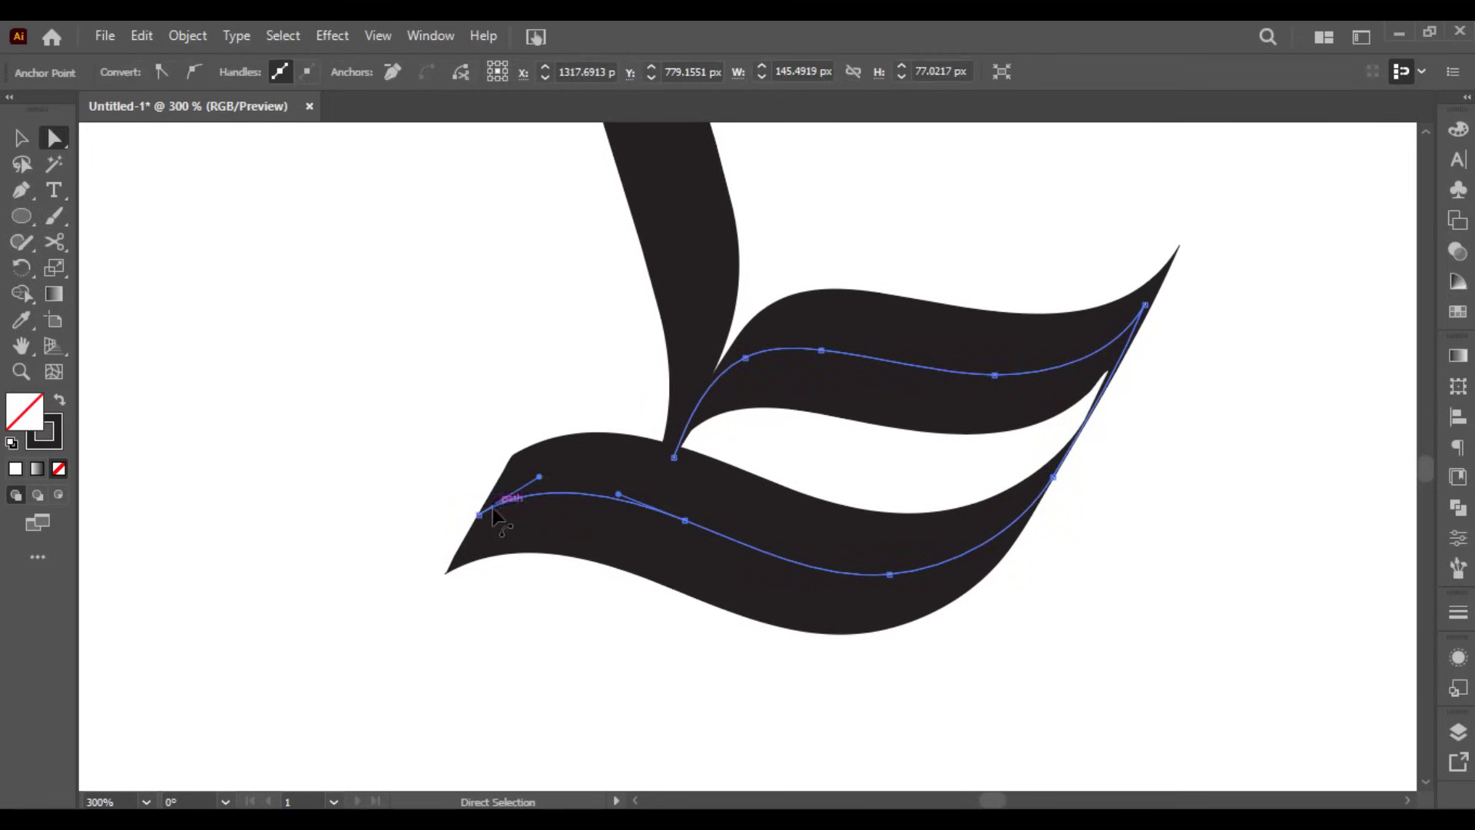
drag(539, 478, 587, 555)
click(530, 395)
scroll(530, 395, down, 2)
scroll(572, 492, down, 2)
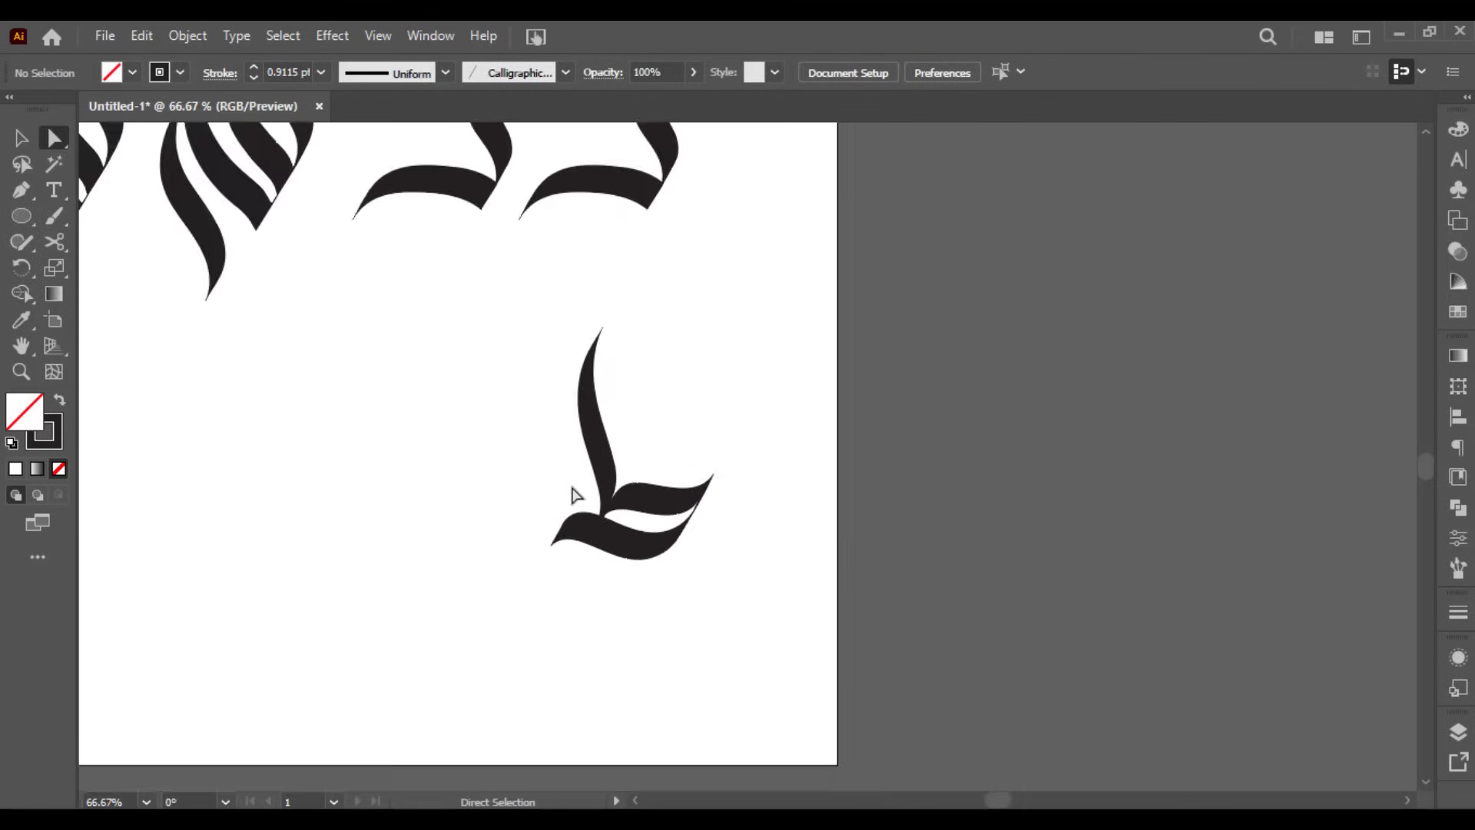
- Select the whole upright letter with its looped base and place a duplicate of it to its left
key(v)
drag(548, 438, 792, 431)
drag(772, 417, 950, 576)
drag(907, 482, 775, 524)
click(778, 481)
- Paint a diamond dot beside the upright stroke of the left copy, above its base
scroll(780, 470, up, 1)
key(b)
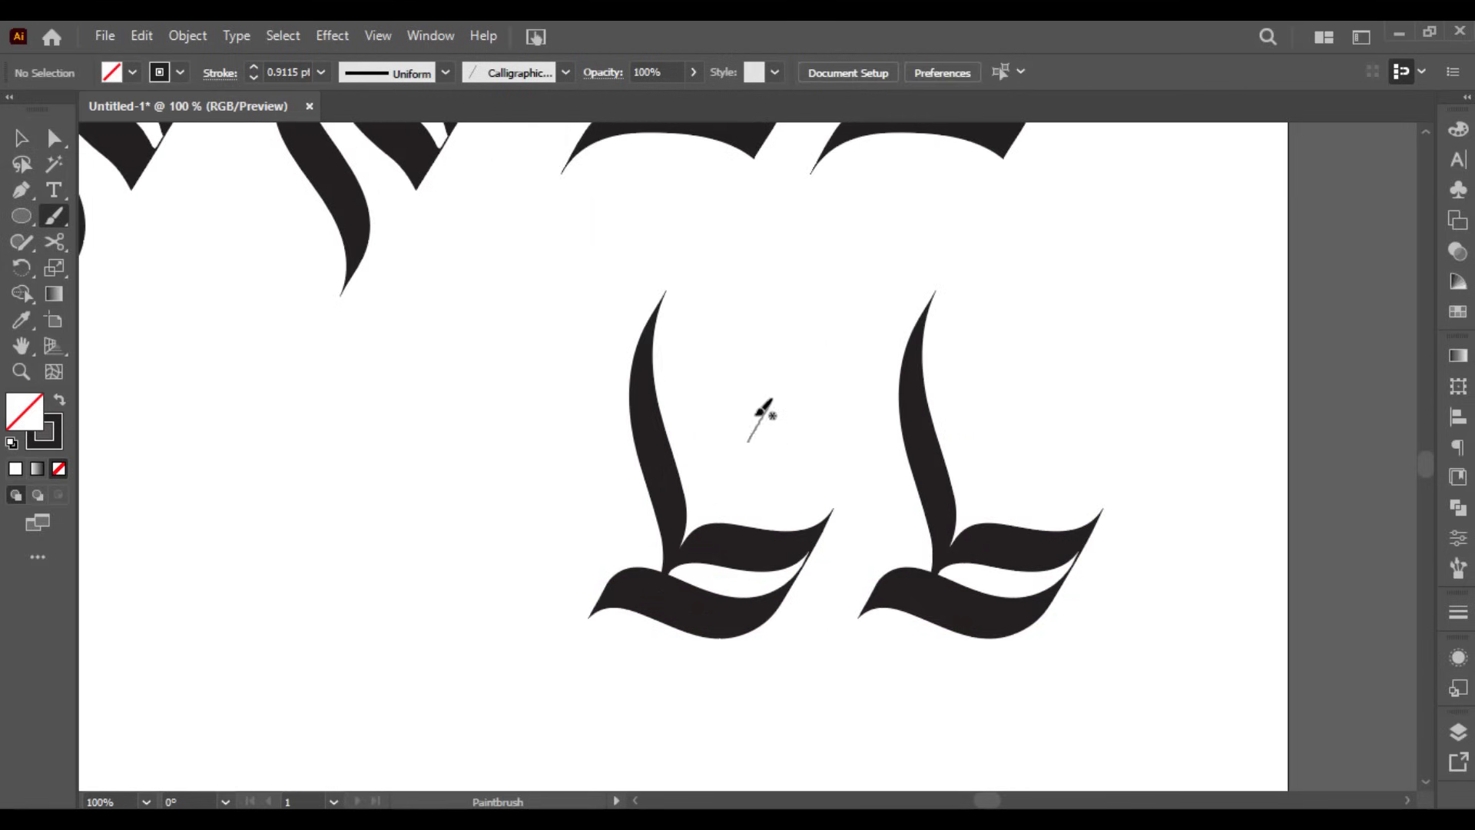
key(ctrl+z)
key(v)
drag(817, 376, 934, 380)
scroll(928, 403, down, 2)
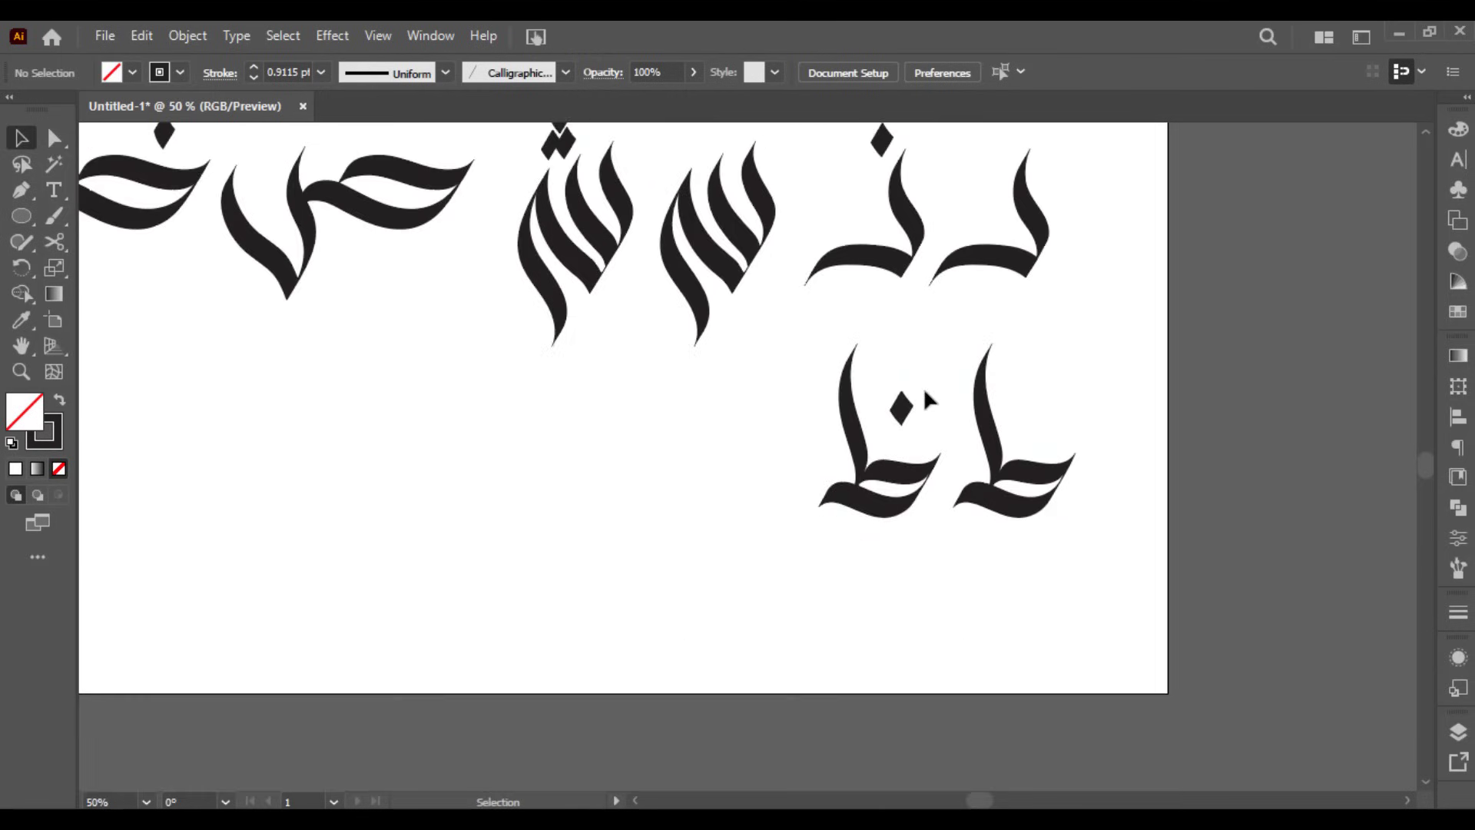
- Paint a new letter with stacked zigzag wavy strokes and a large open tail curve, left of the dotted letter
mouse_move(760, 460)
mouse_down()
mouse_move(892, 490)
mouse_move(896, 452)
mouse_move(929, 442)
mouse_up()
scroll(892, 490, up, 1)
key(b)
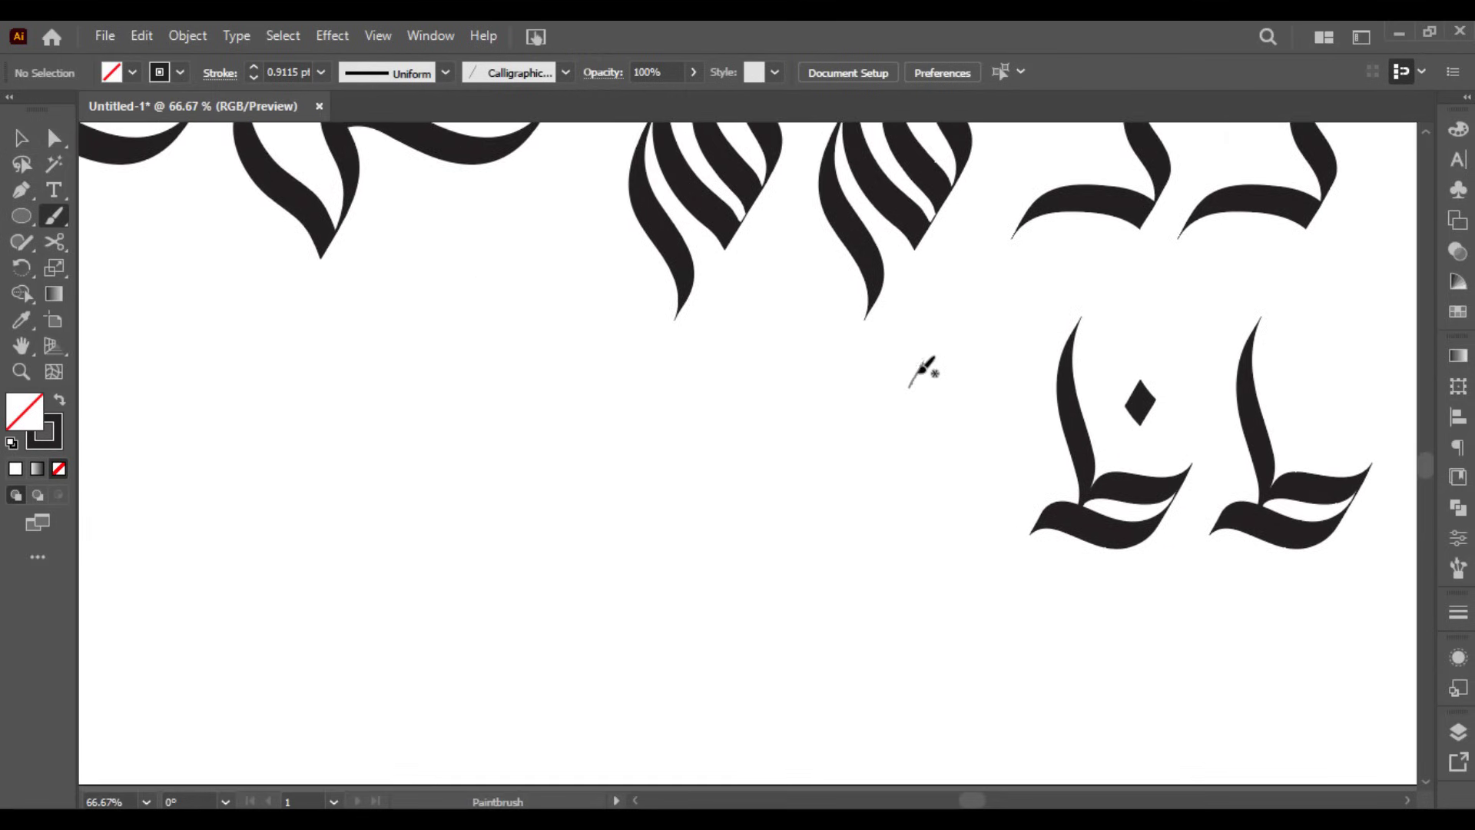
mouse_move(903, 385)
mouse_down()
mouse_move(799, 378)
mouse_move(745, 430)
mouse_up()
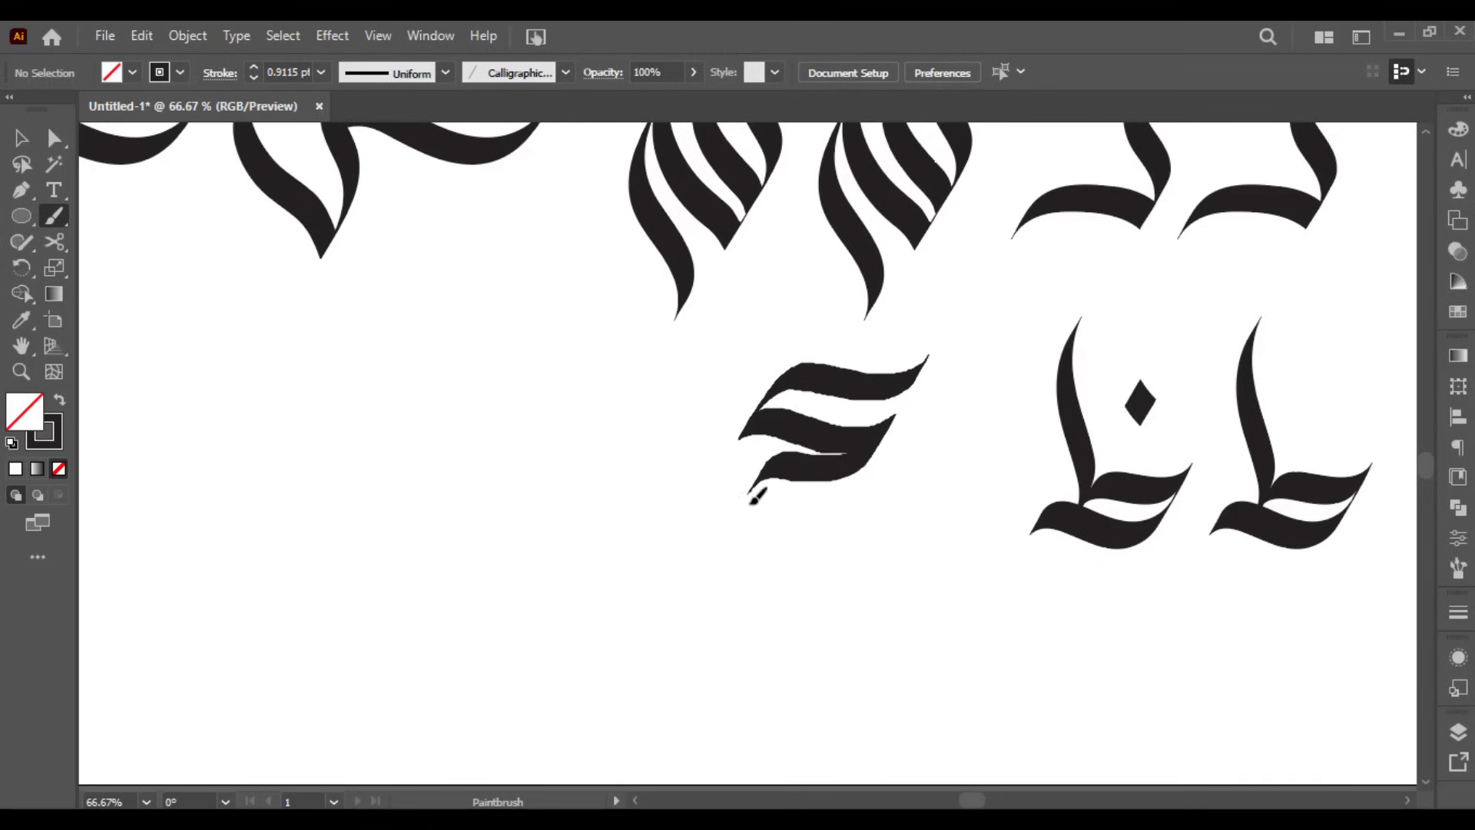
mouse_move(779, 586)
mouse_down()
mouse_move(886, 603)
mouse_move(957, 500)
mouse_up()
- Adjust the curve handle at the right tip of the new letter's top stroke to sharpen it
key(v)
scroll(922, 416, up, 2)
mouse_move(891, 390)
mouse_down()
mouse_move(868, 334)
mouse_move(876, 347)
mouse_up()
click(883, 285)
key(a)
scroll(884, 281, up, 2)
click(921, 269)
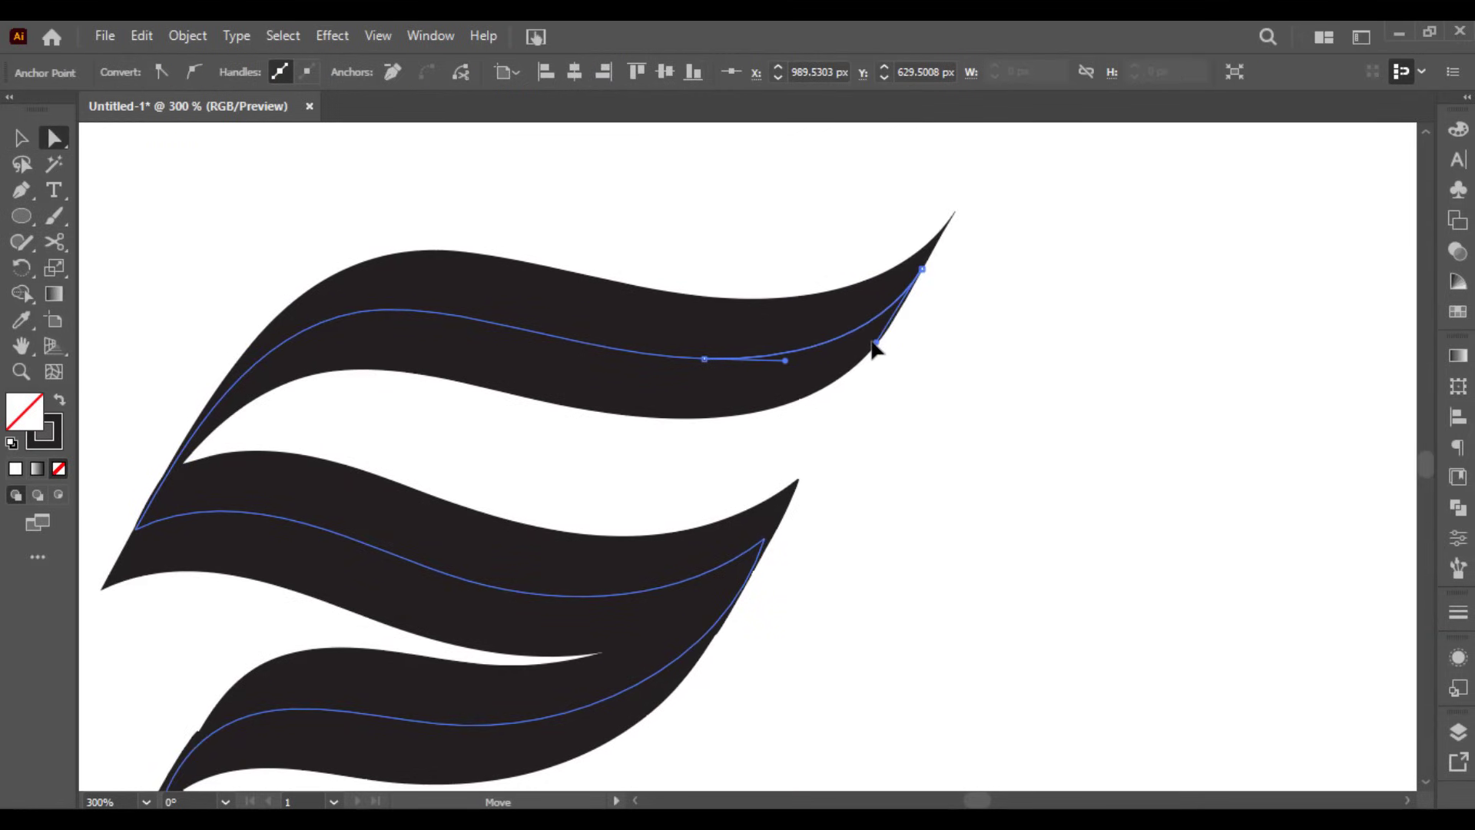
click(919, 290)
drag(920, 268, 1090, 286)
click(940, 290)
- Fine-tune the handle at the top stroke's right tip again to smooth its lower outer edge
click(1034, 281)
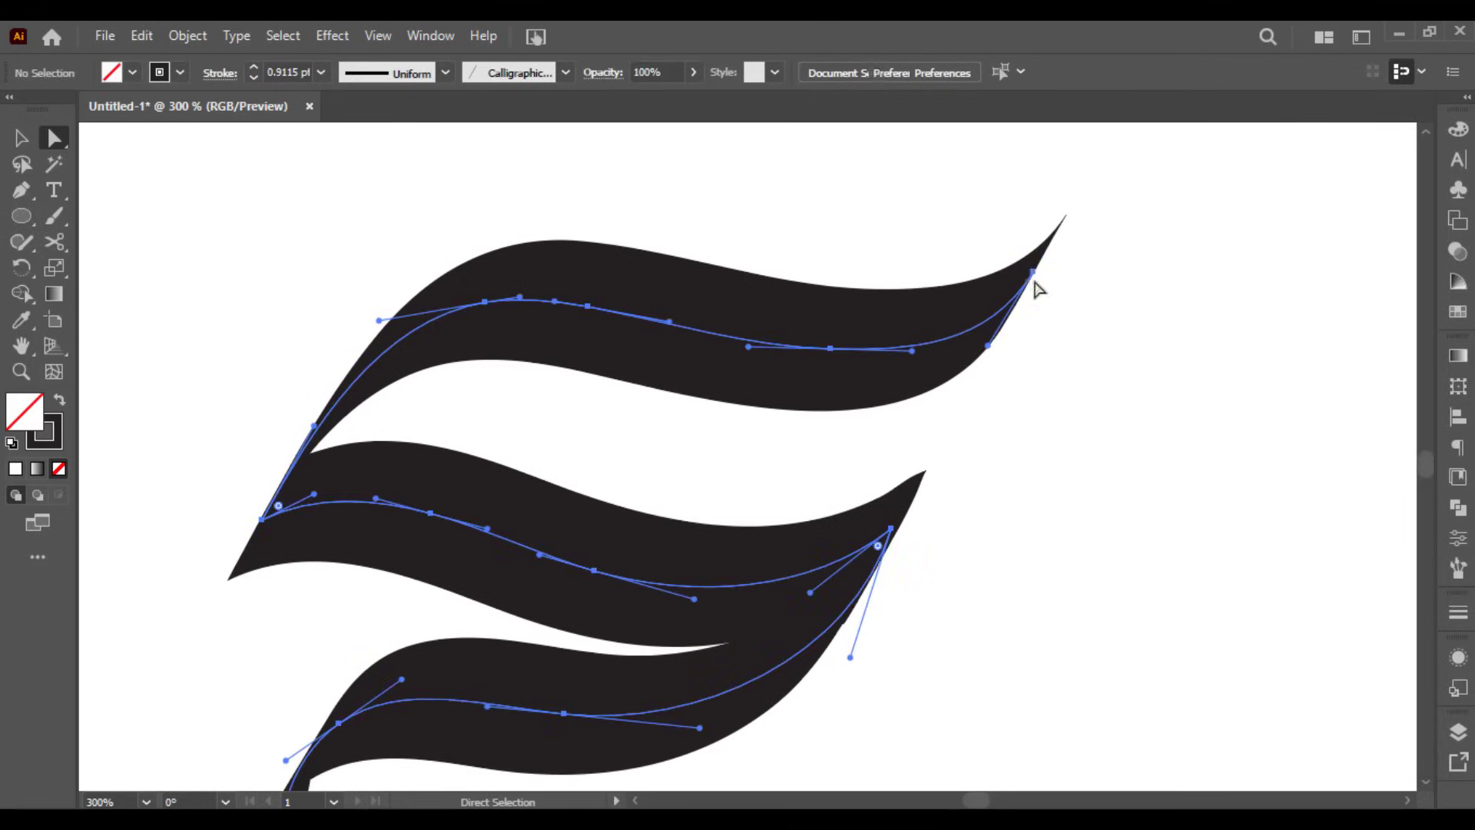
click(1033, 274)
mouse_move(988, 348)
mouse_down()
mouse_move(992, 330)
mouse_move(985, 344)
mouse_up()
click(1038, 339)
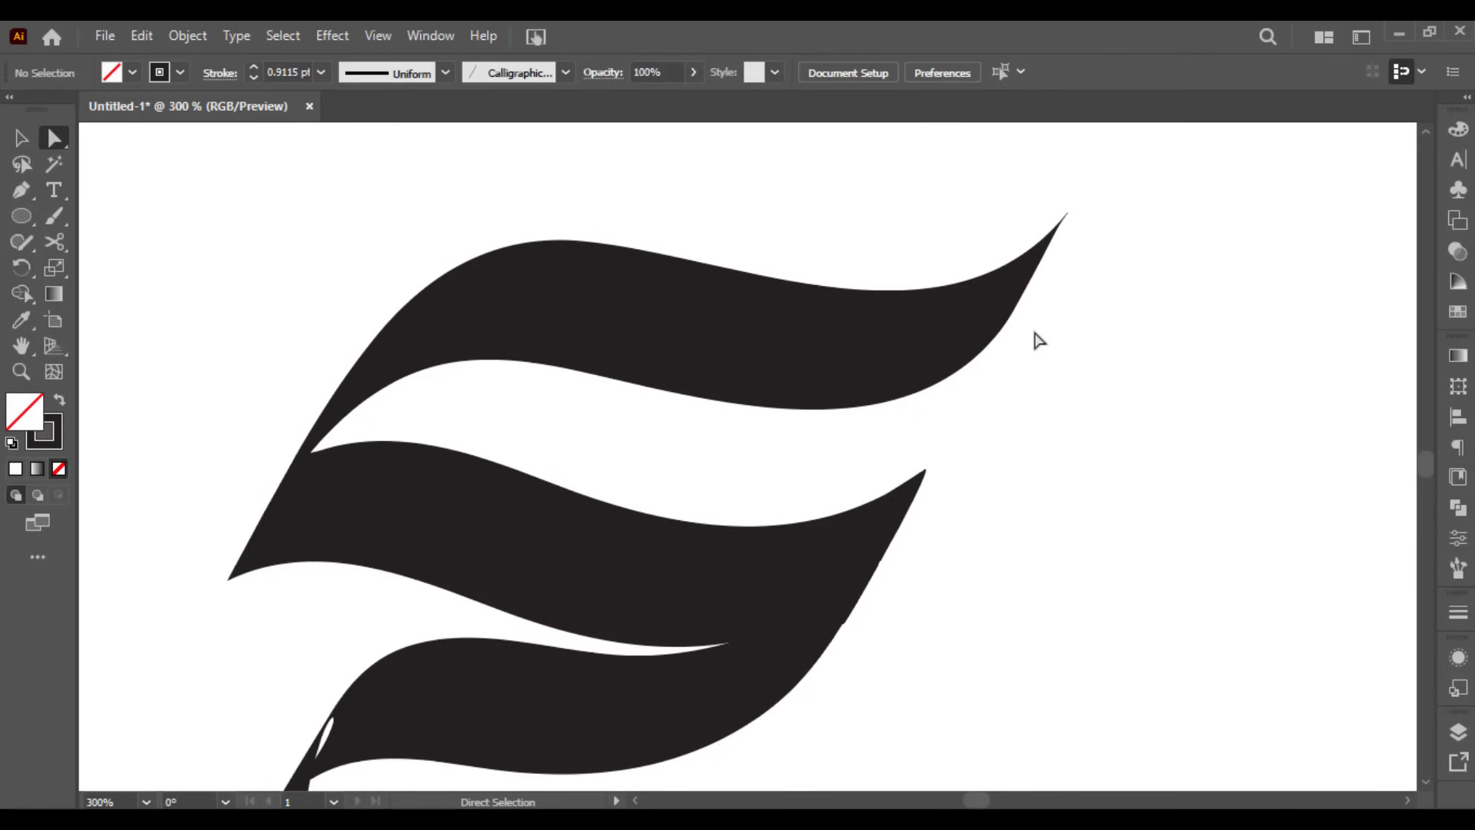
click(1047, 242)
click(1033, 272)
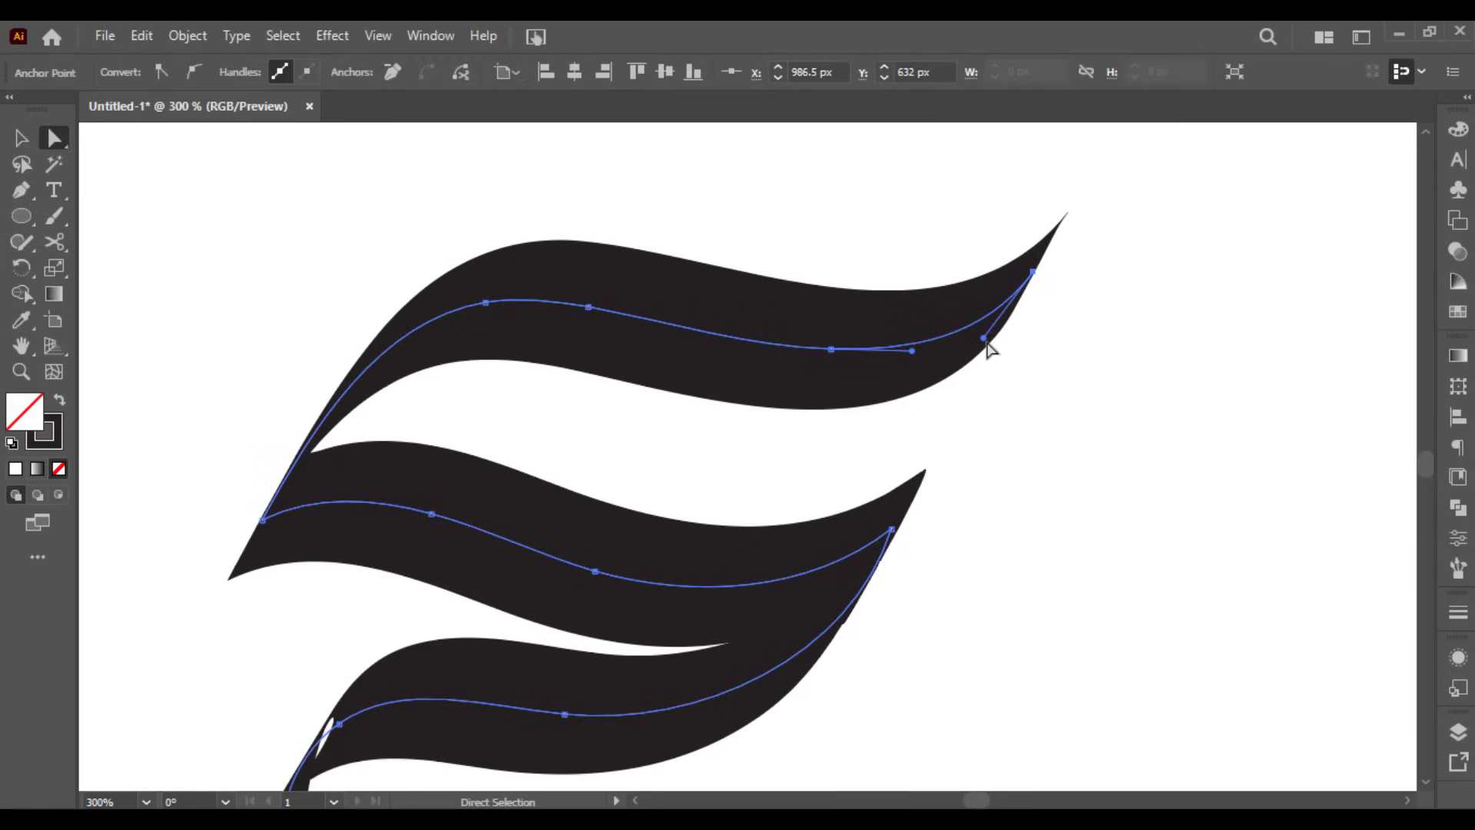
drag(987, 343, 992, 347)
key(ctrl+z)
click(1033, 272)
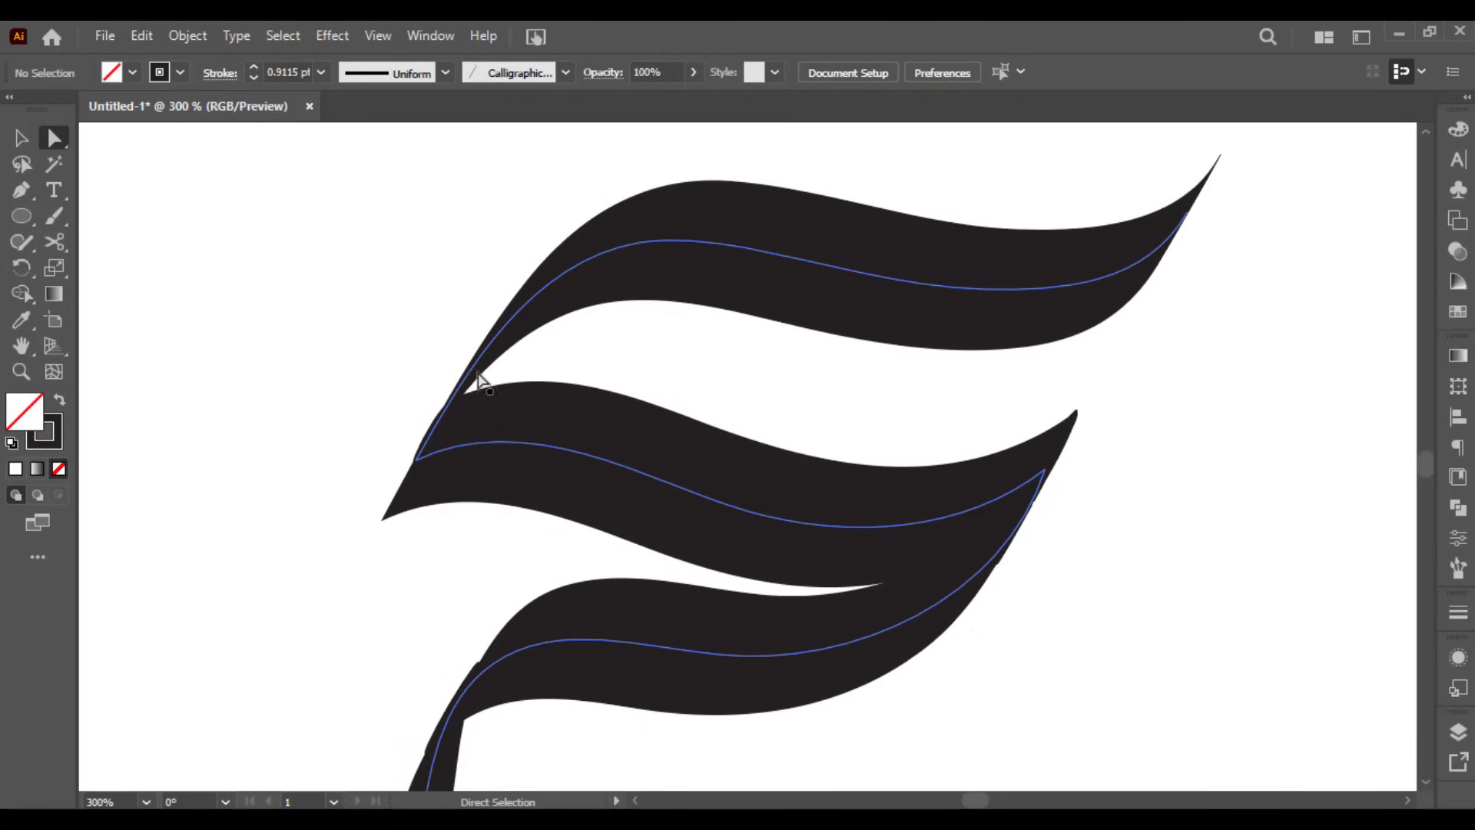
- Adjust the handle at the left corner where the top stroke meets the middle stroke to straighten the outer edge
click(421, 462)
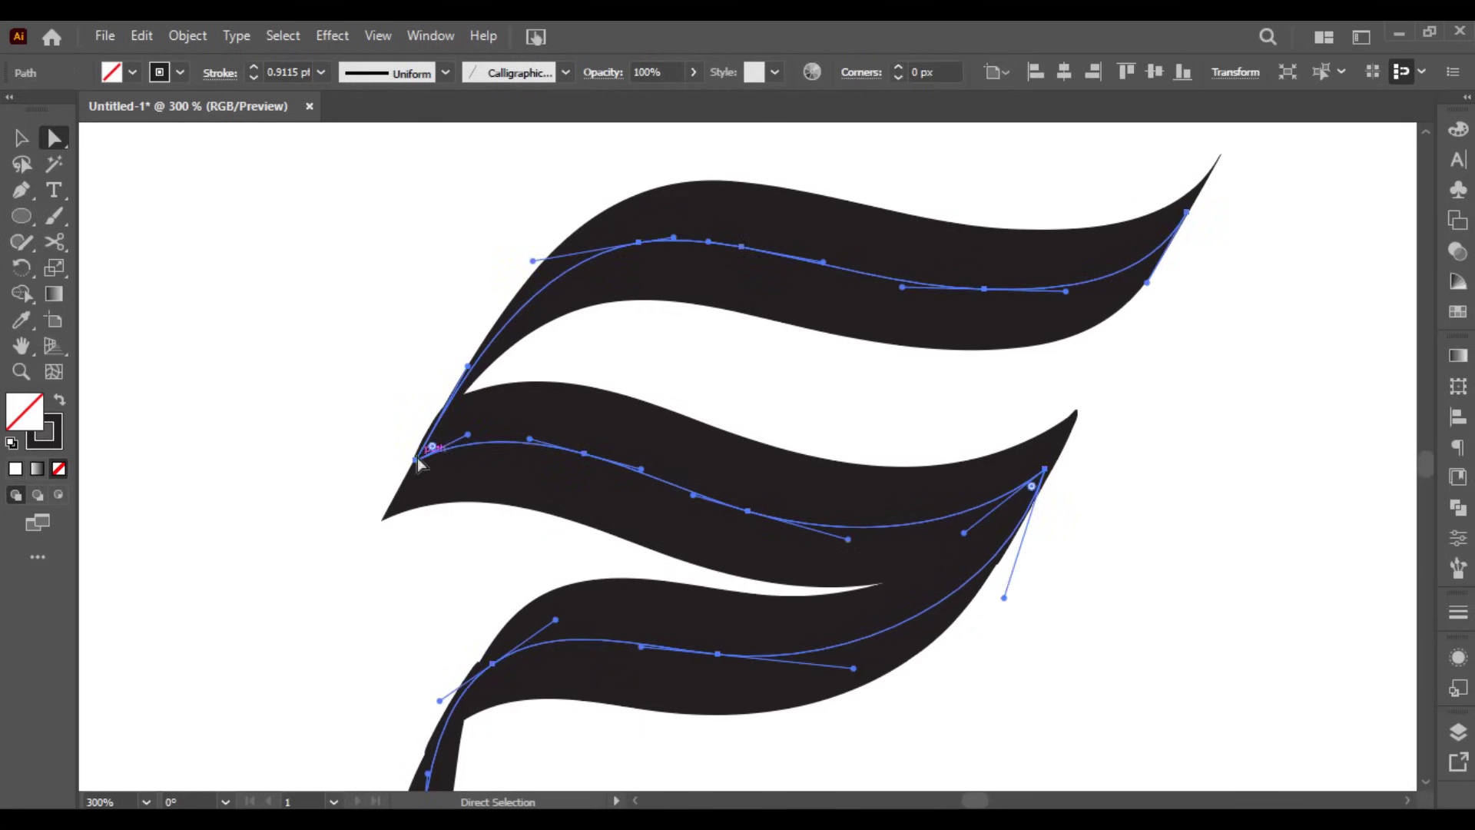
click(417, 460)
mouse_move(468, 366)
mouse_down()
mouse_move(454, 361)
mouse_move(467, 358)
mouse_up()
click(694, 384)
- Adjust both curve handles at the right corner joining the middle and lower strokes to sharpen the tip and smooth its edge
drag(1065, 464, 1044, 418)
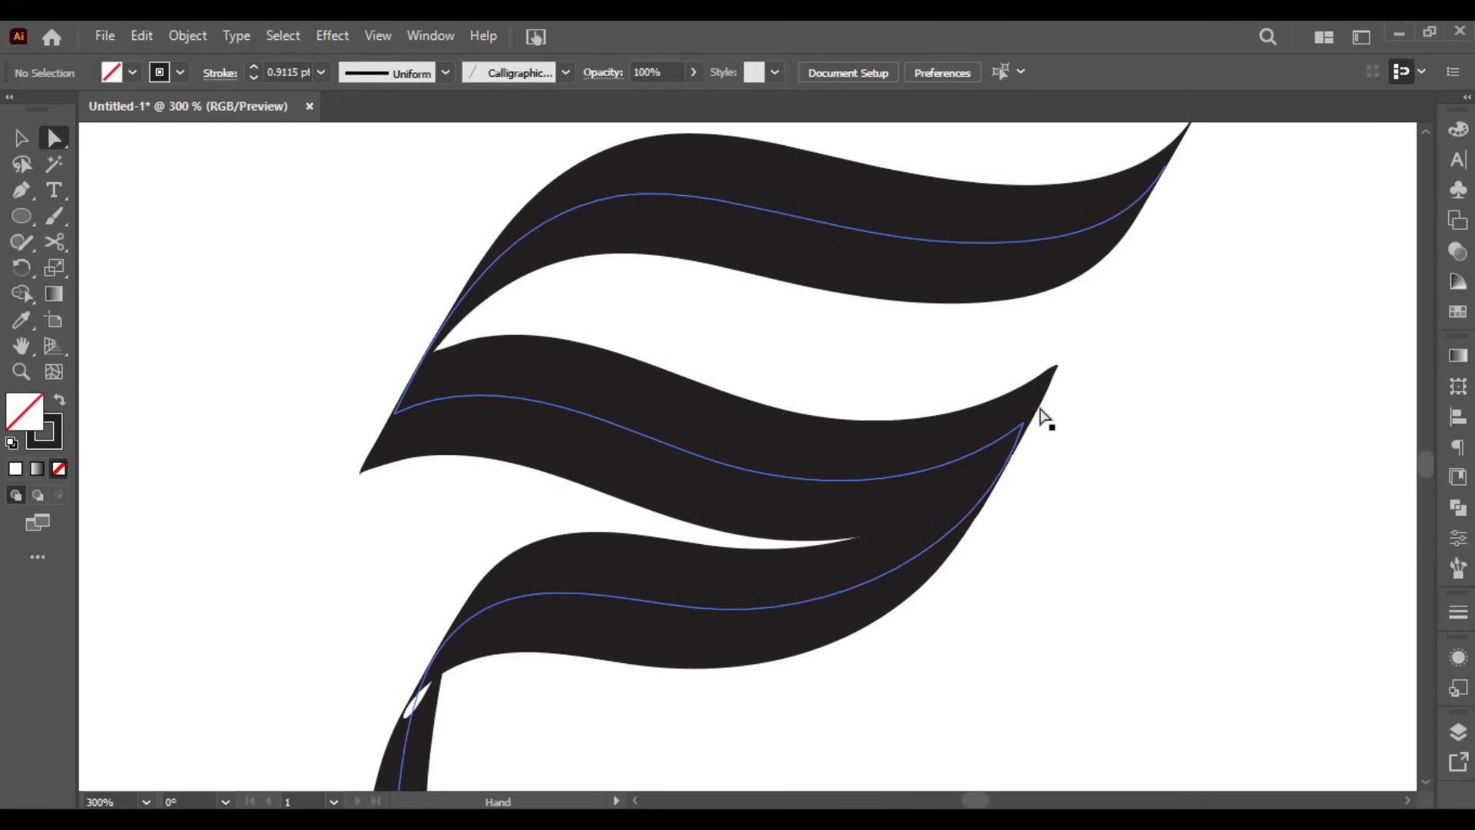
click(1027, 429)
click(1023, 422)
drag(942, 490, 1014, 388)
click(1027, 520)
key(space)
click(969, 388)
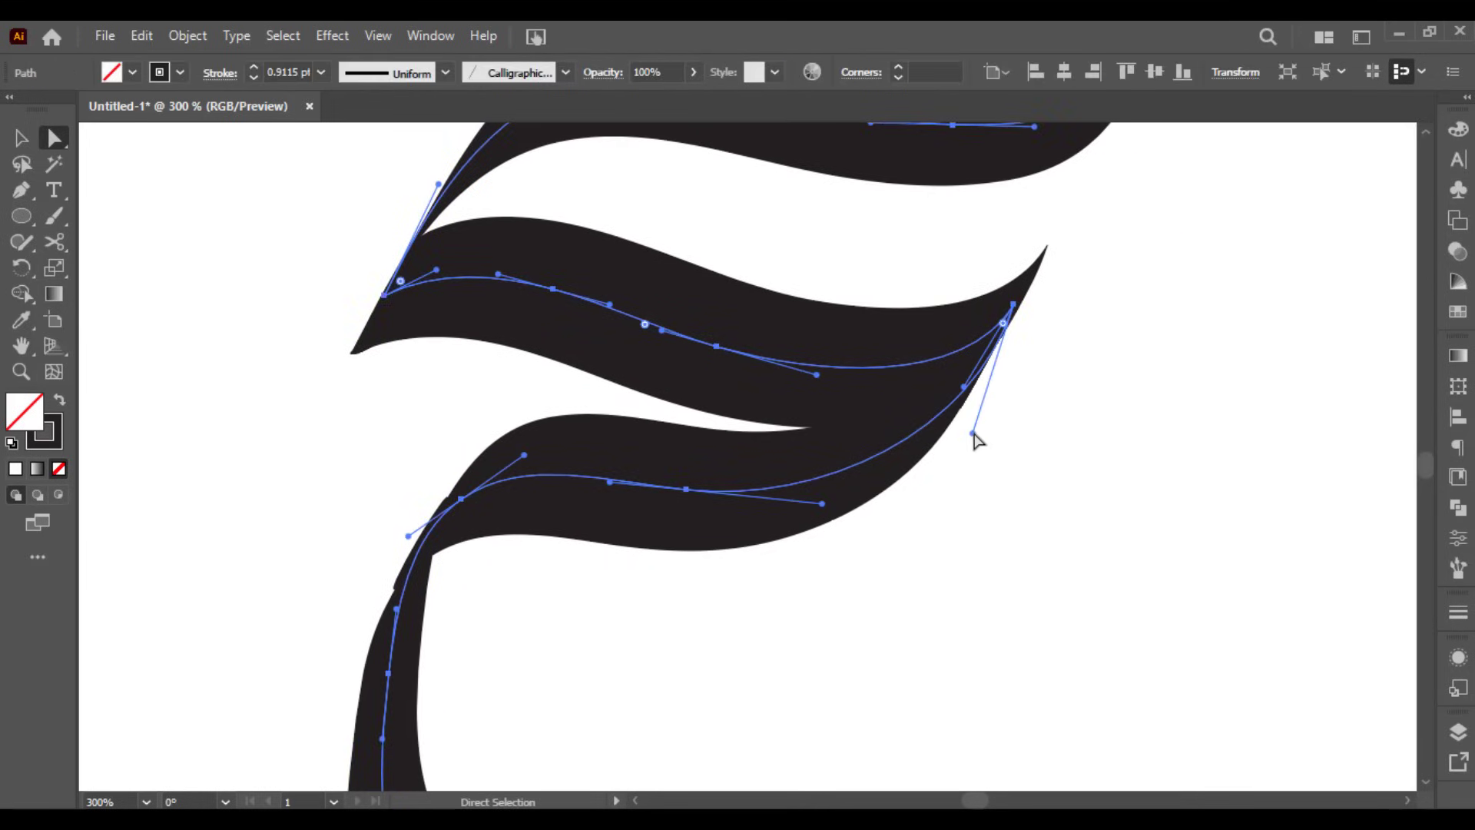
mouse_move(973, 434)
mouse_down()
mouse_move(975, 448)
mouse_move(952, 432)
mouse_move(963, 449)
mouse_up()
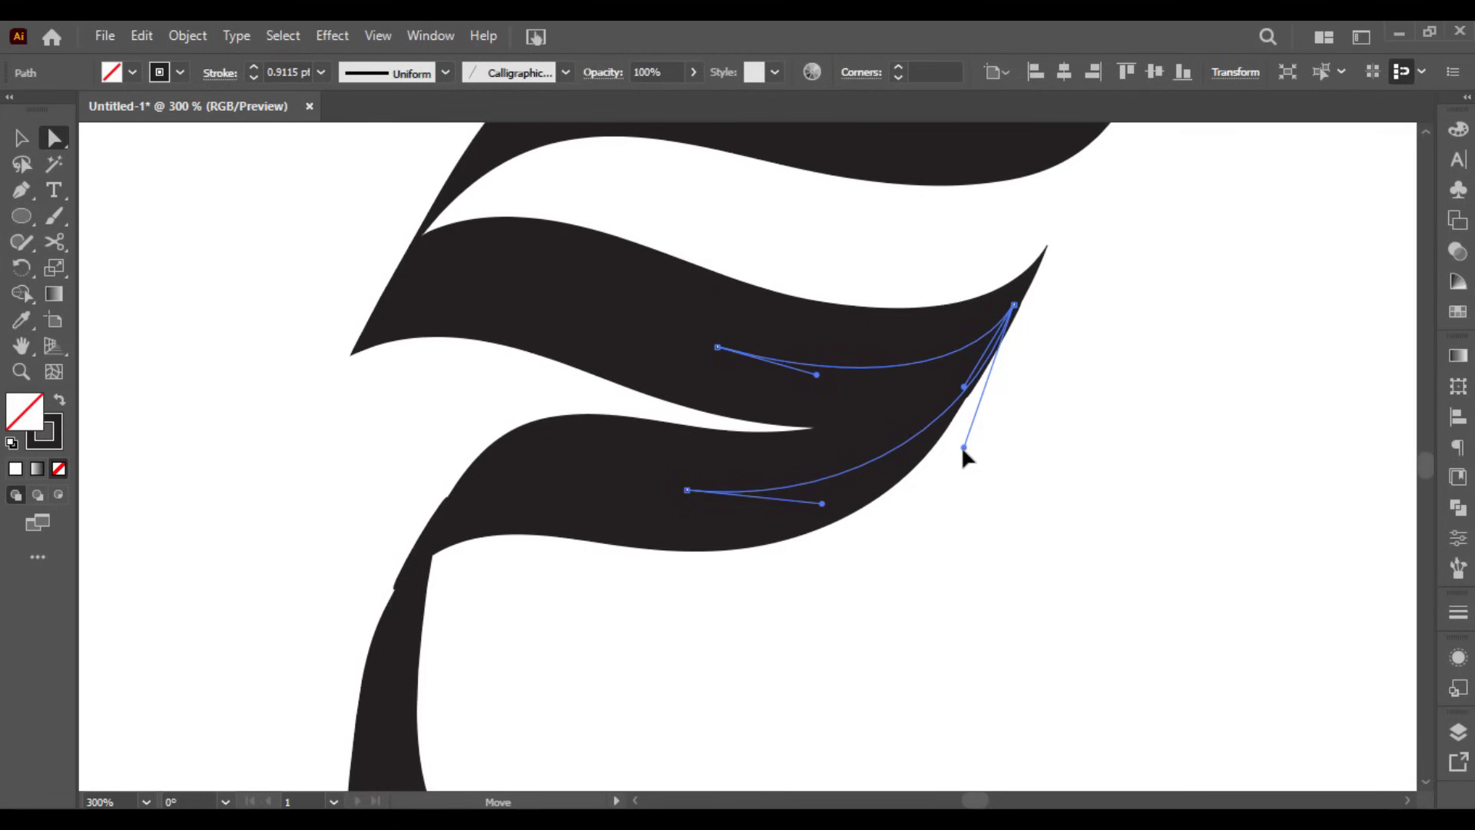
click(992, 474)
- Smooth the bend where the lower stroke turns down into the large tail by adjusting its curve handles
key(space)
drag(691, 510, 739, 394)
click(563, 390)
key(space)
mouse_move(503, 391)
mouse_down()
mouse_move(555, 353)
mouse_move(500, 378)
mouse_move(509, 402)
mouse_up()
click(559, 347)
click(588, 464)
key(space)
drag(592, 557, 516, 386)
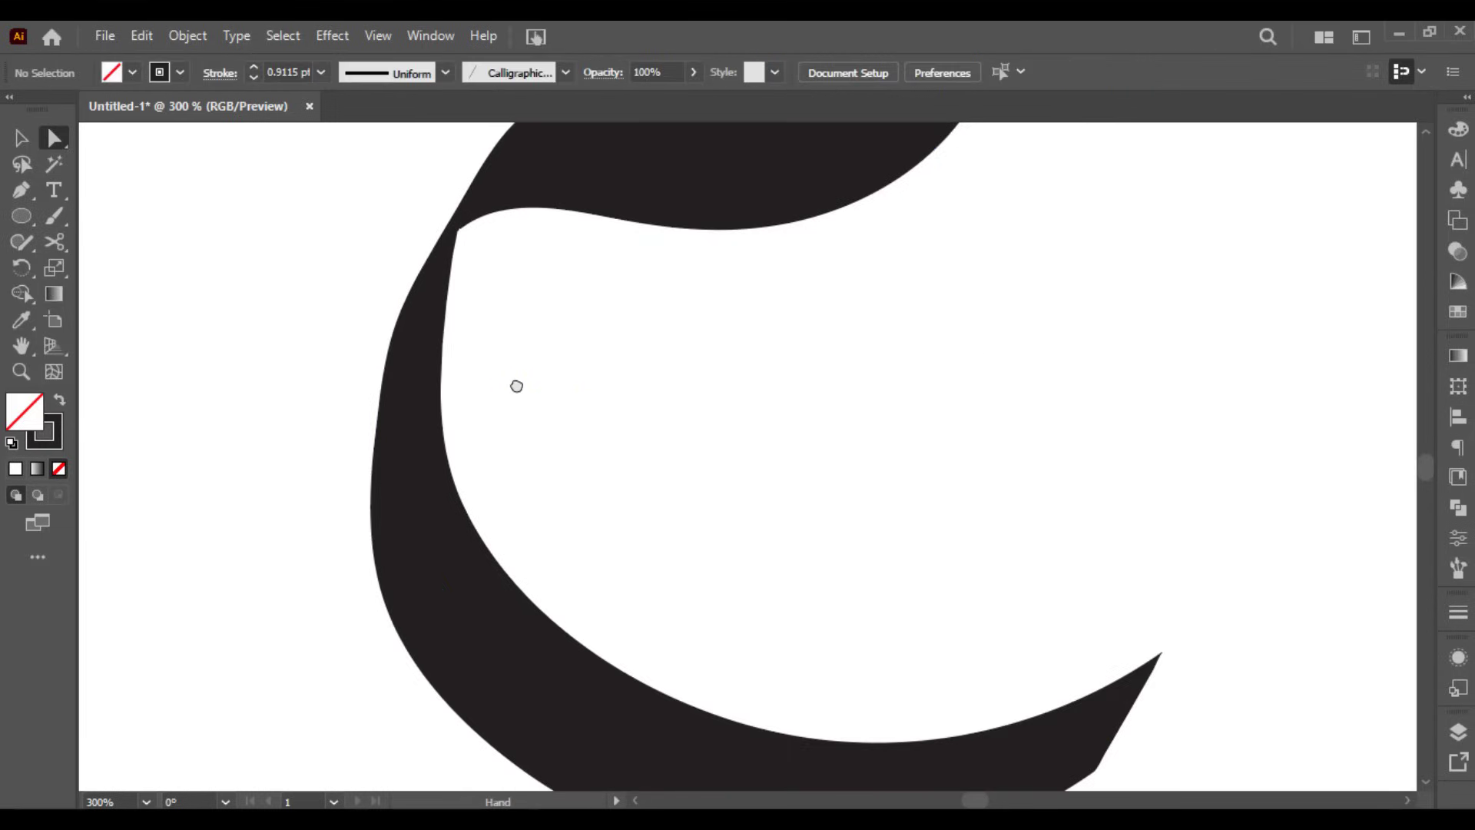
- Pull the handle at the tail's right end outward so the tail finishes in a sharp upturned tip
click(432, 303)
scroll(728, 471, down, 3)
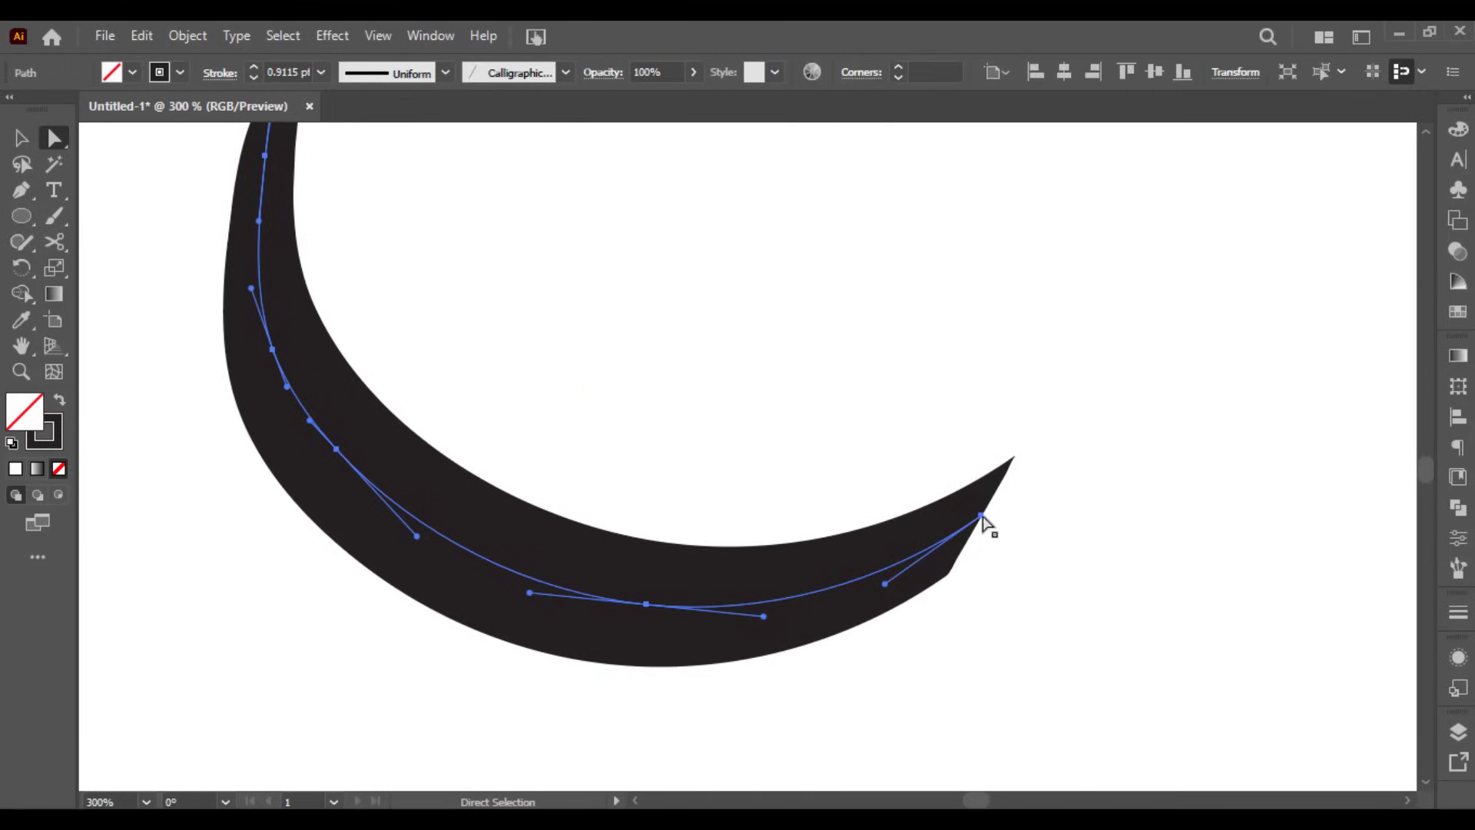
click(982, 515)
drag(886, 585, 918, 621)
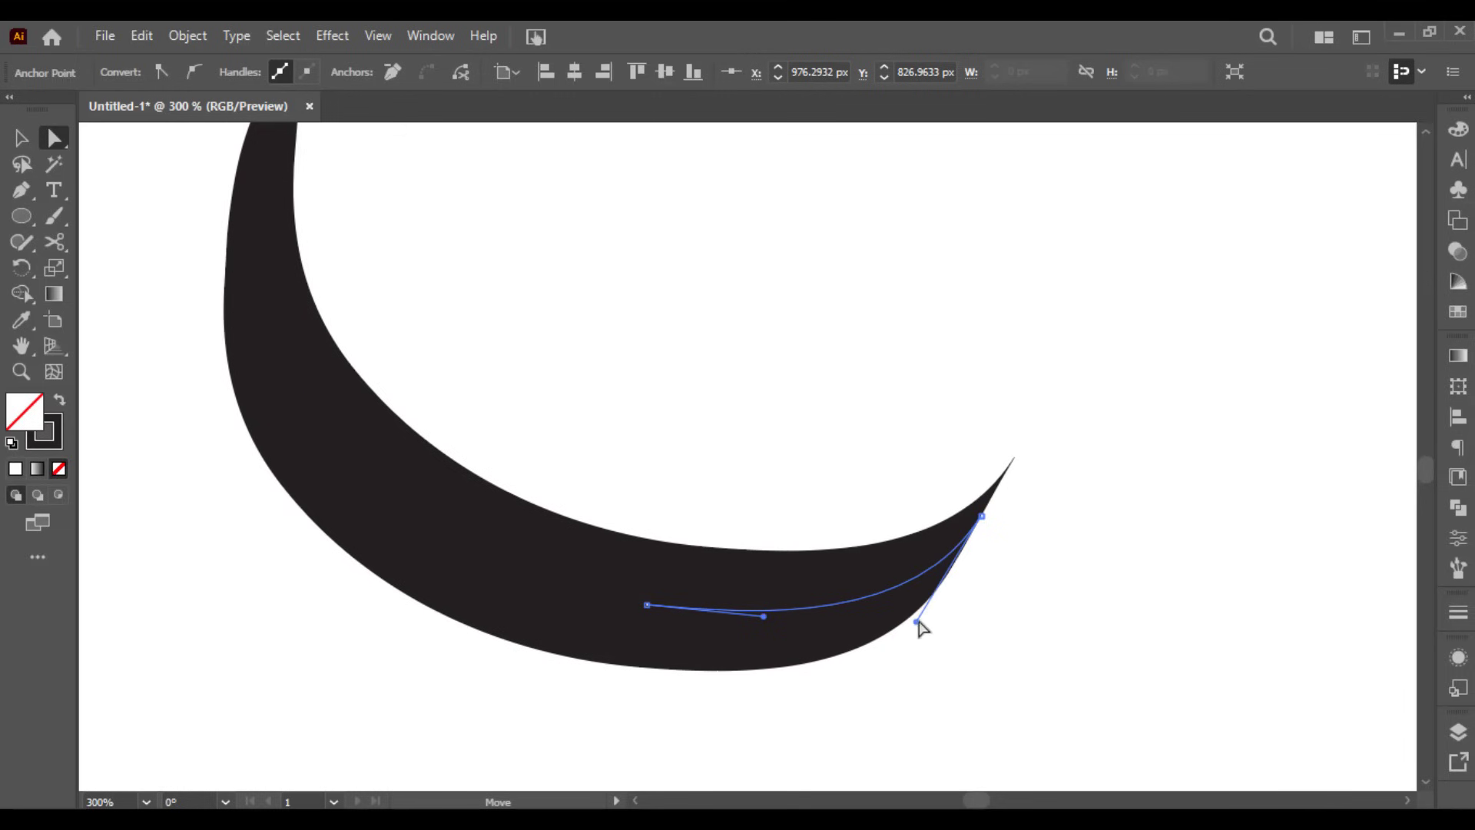
click(994, 609)
- Select the whole zigzag letter and place a duplicate of it to its left
scroll(991, 605, down, 3)
scroll(938, 501, down, 2)
drag(922, 461, 809, 447)
key(v)
click(865, 352)
- Paint a diamond dot above the top stroke of the zigzag letter's left copy
scroll(840, 358, up, 2)
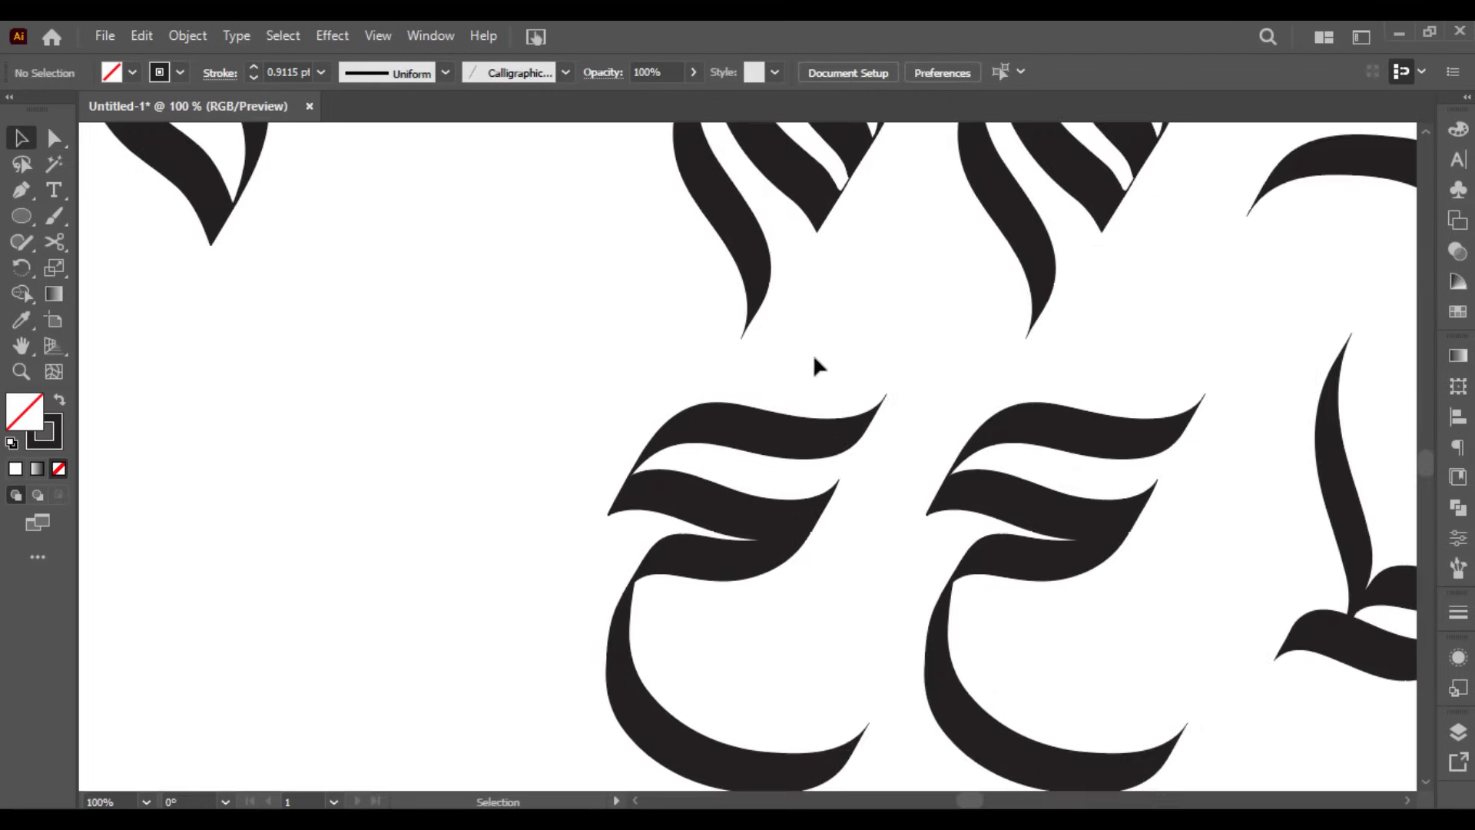
key(b)
mouse_move(801, 341)
mouse_down()
mouse_move(794, 329)
mouse_move(817, 359)
mouse_move(892, 376)
mouse_move(866, 376)
mouse_move(961, 454)
mouse_up()
key(v)
- Paint another letter left of the dotted zigzag letter, with a pointed closed loop and a long bowl sweeping left
scroll(882, 347, down, 3)
scroll(830, 480, up, 2)
key(b)
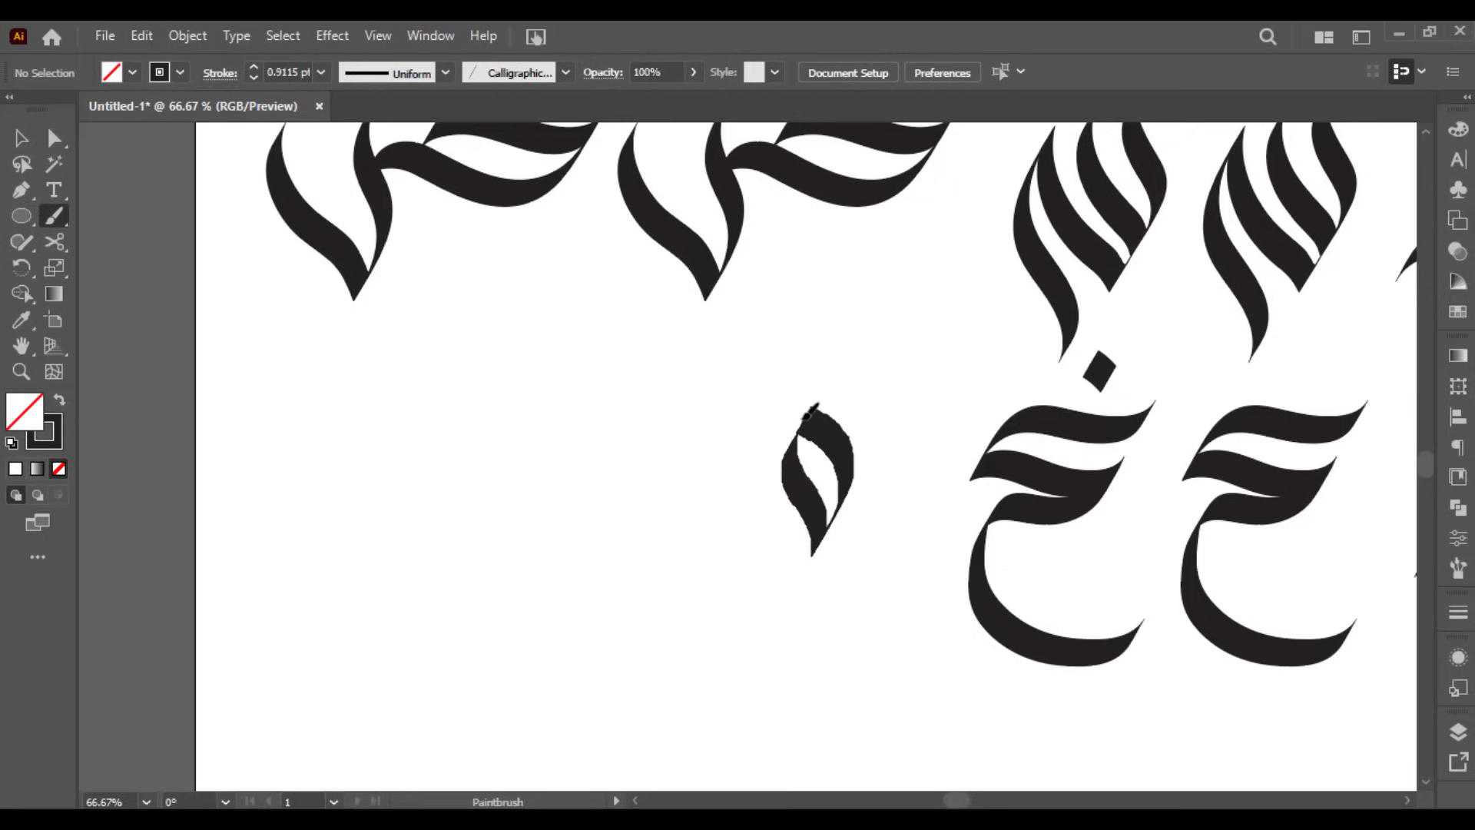
key(v)
click(843, 591)
scroll(838, 536, up, 1)
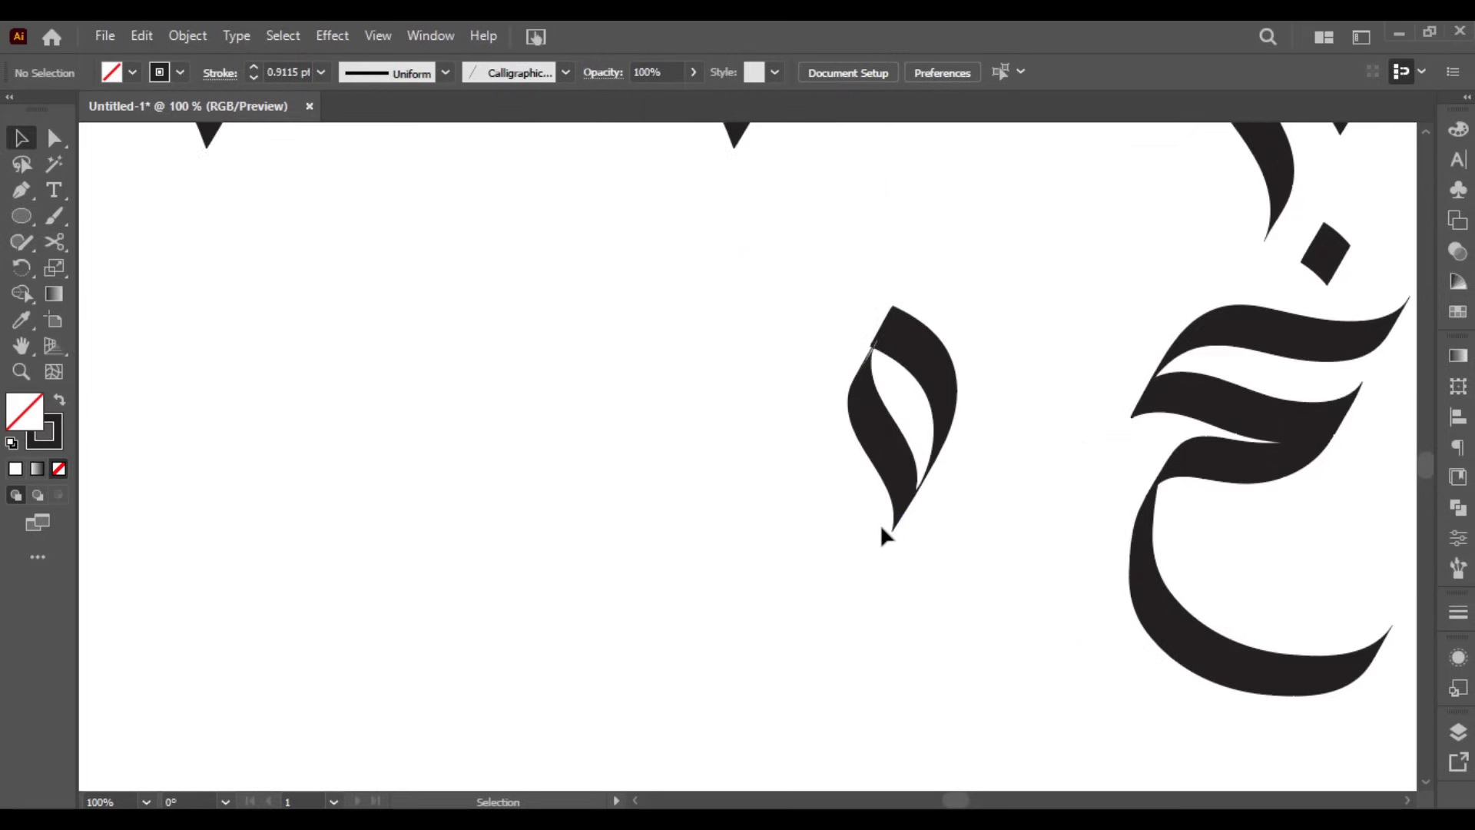
key(b)
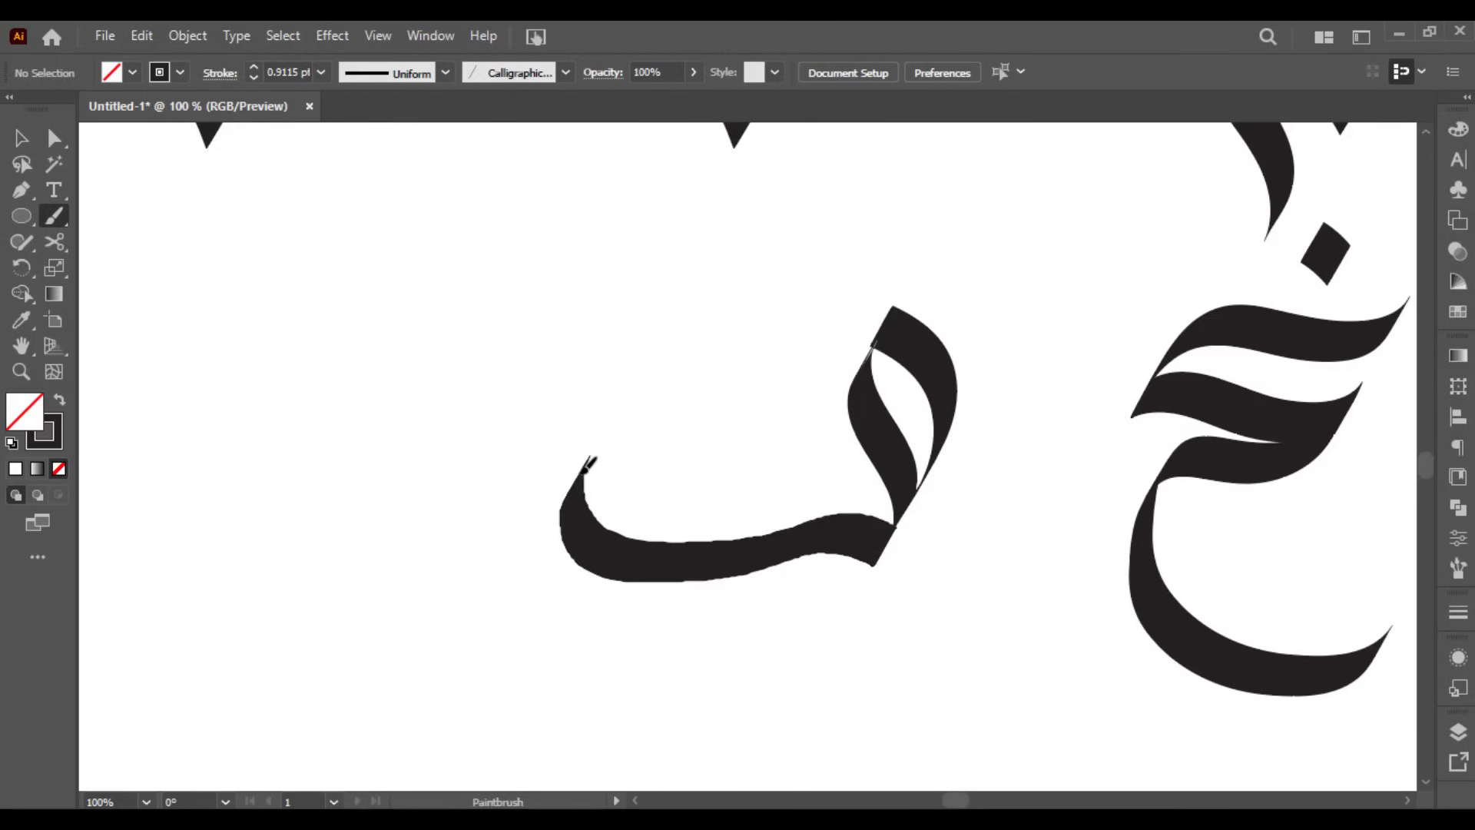
key(v)
- Adjust the handle at the upper end of the loop's left stroke so it joins the top stroke in a straight edge
scroll(883, 354, up, 2)
drag(995, 333, 944, 354)
click(793, 471)
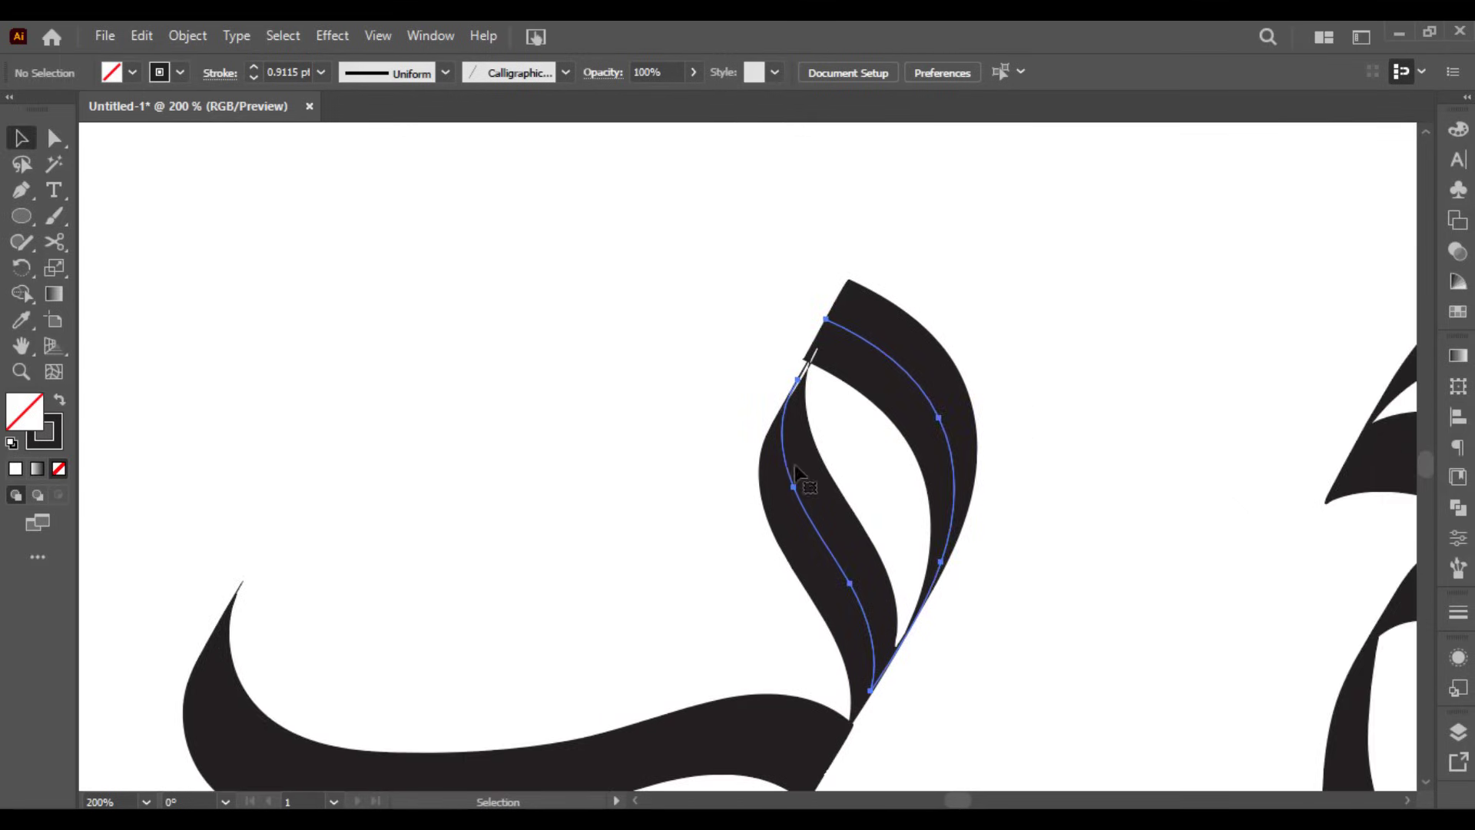
scroll(799, 384, up, 1)
key(a)
click(798, 377)
drag(765, 424, 754, 423)
click(816, 296)
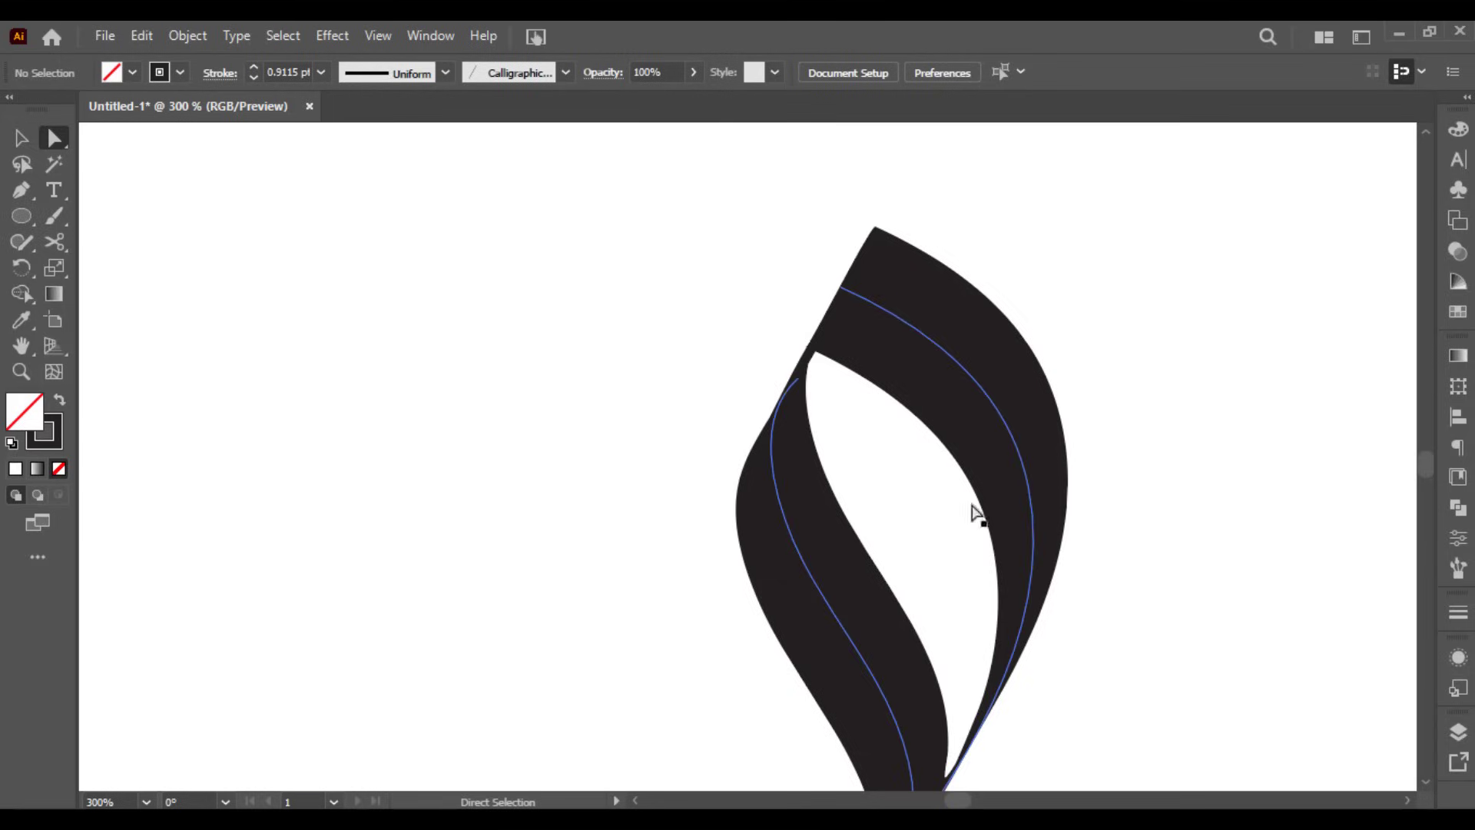
- Adjust the handle at the loop's bottom point to straighten the outer edge of its right side
drag(1009, 683, 989, 453)
click(931, 555)
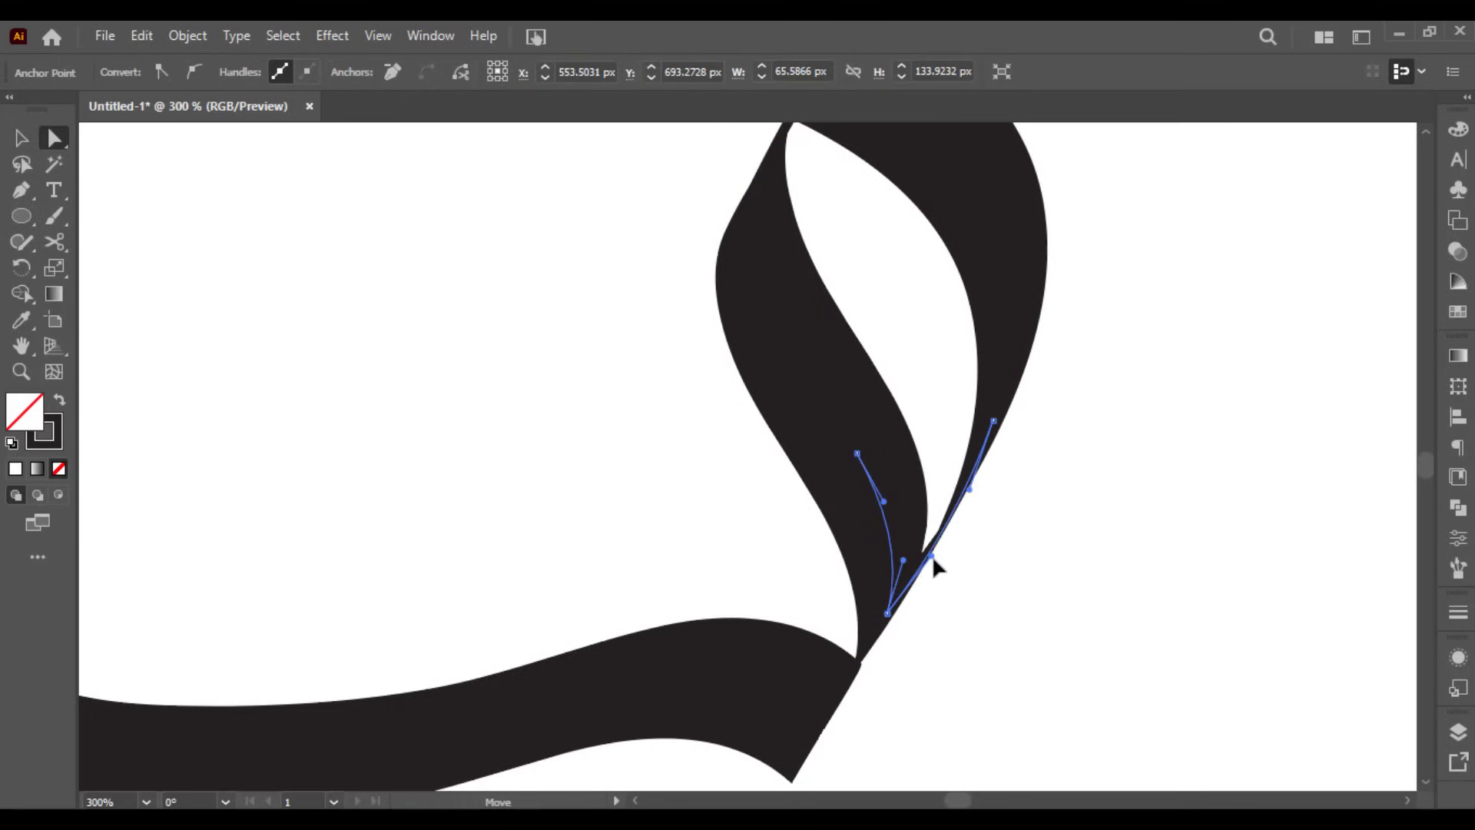
click(929, 553)
click(948, 560)
drag(948, 560, 1036, 473)
- Move the bowl stroke slightly up so its right end meets the loop's bottom point
click(893, 608)
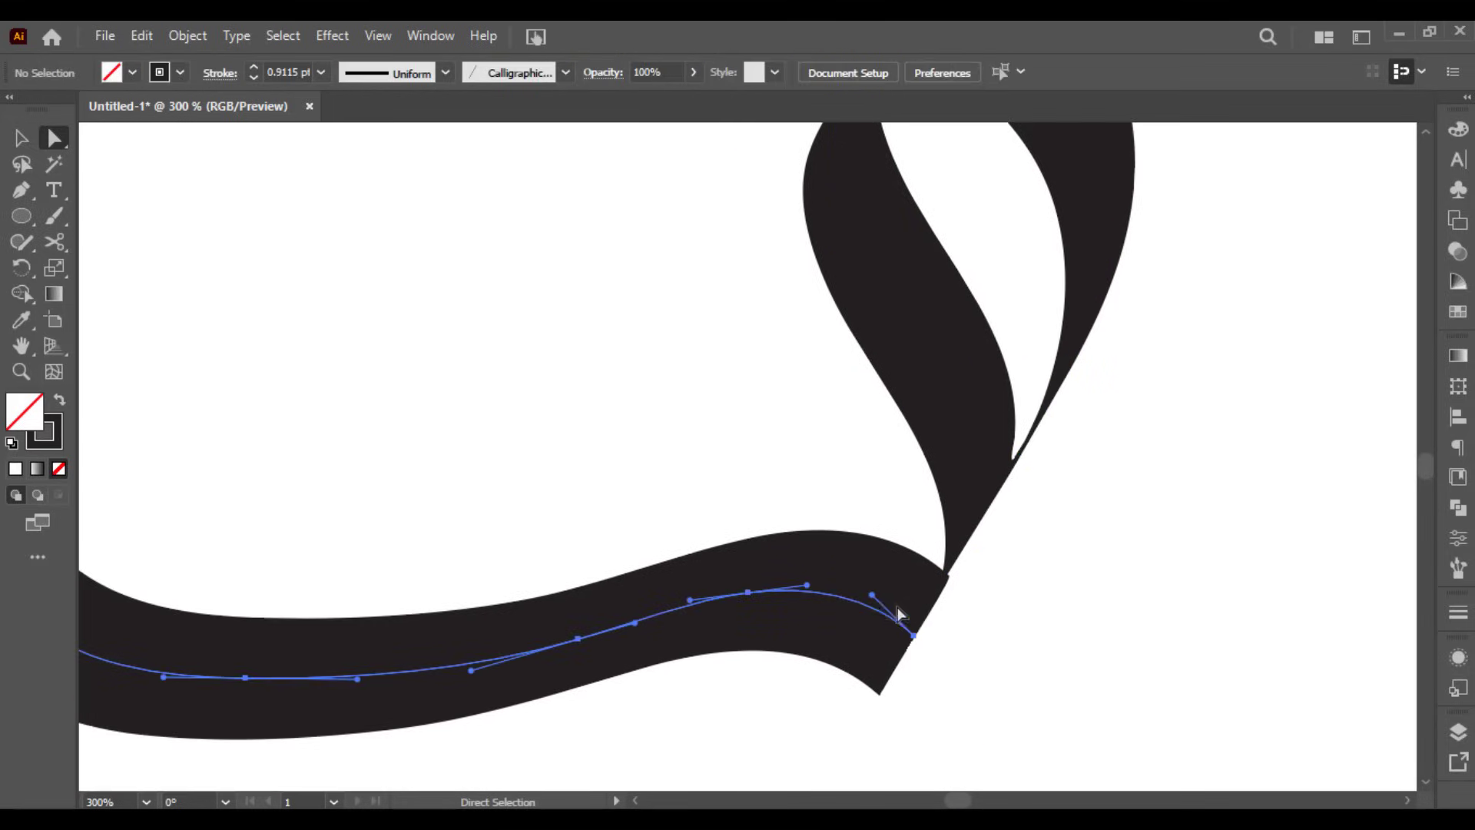
key(v)
drag(821, 609, 824, 601)
click(975, 592)
- Shift the bowl stroke's right end anchor slightly so its slanted end lines up with the loop's edge
scroll(975, 594, up, 3)
key(a)
click(797, 625)
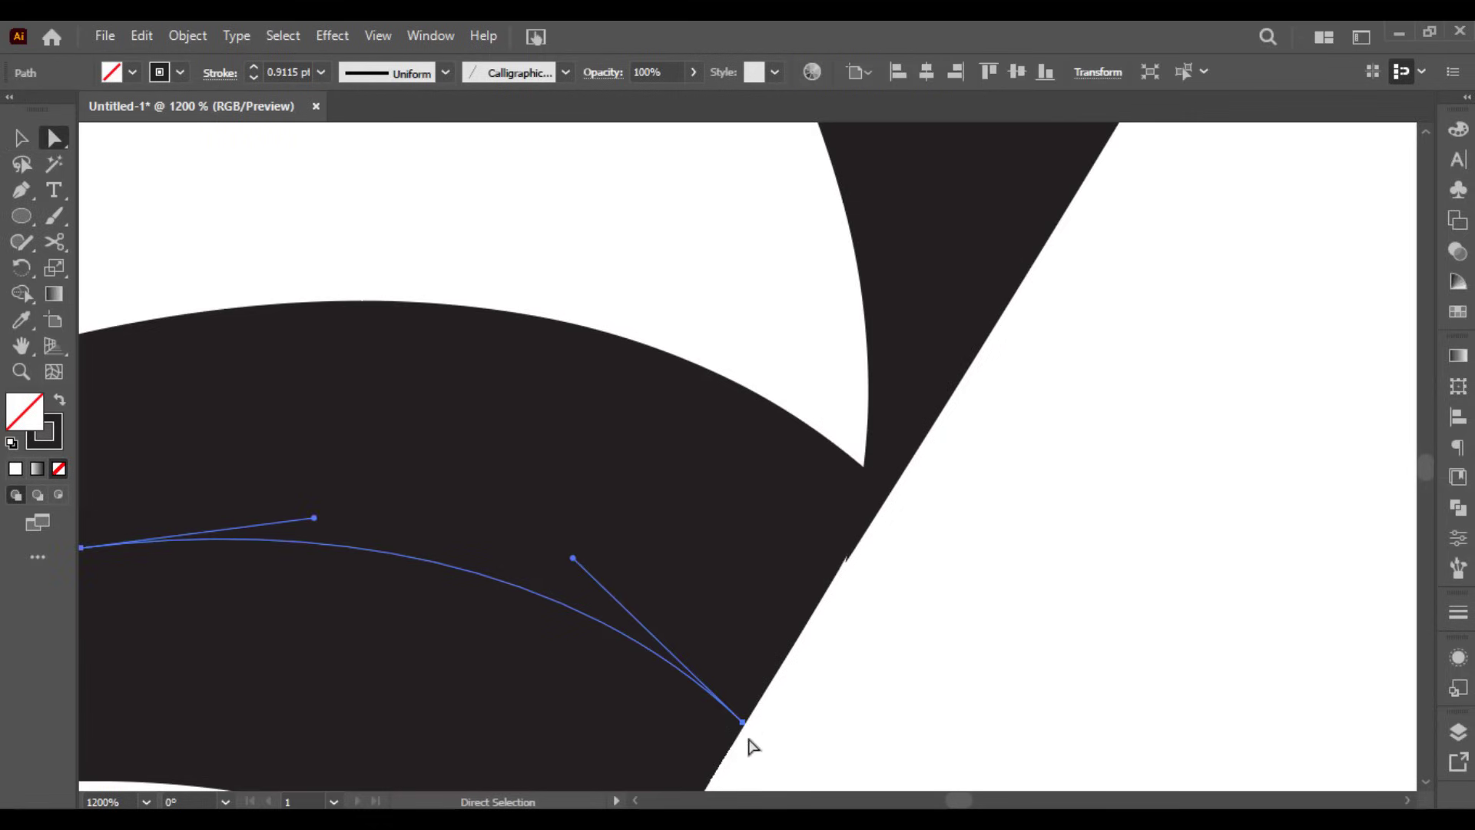
drag(744, 723, 749, 735)
click(925, 622)
scroll(925, 621, down, 6)
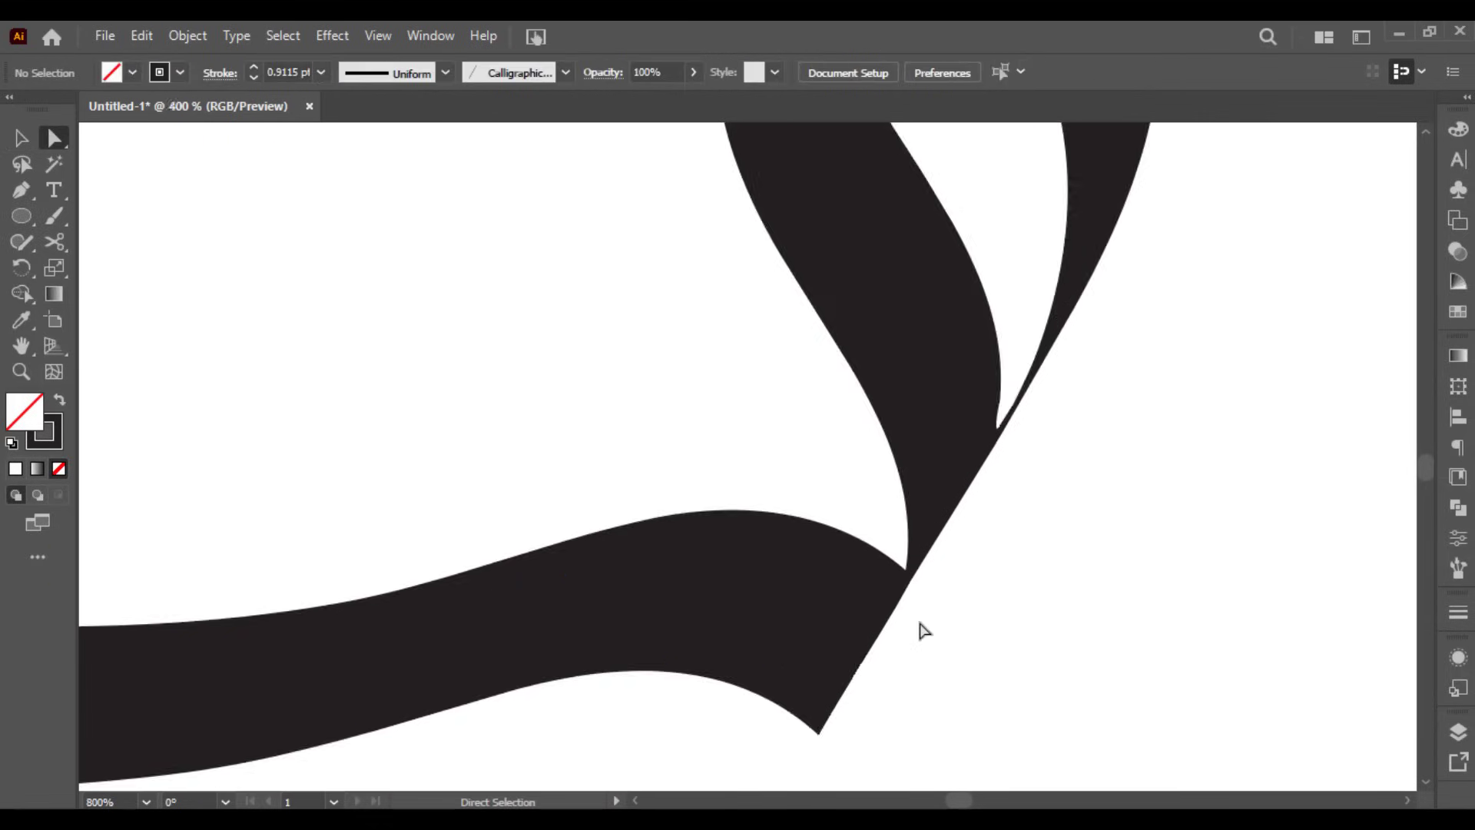
- Adjust the handle at the bowl stroke's left tip to straighten the outer edge just below the point
drag(398, 568, 623, 459)
scroll(623, 458, up, 2)
click(722, 392)
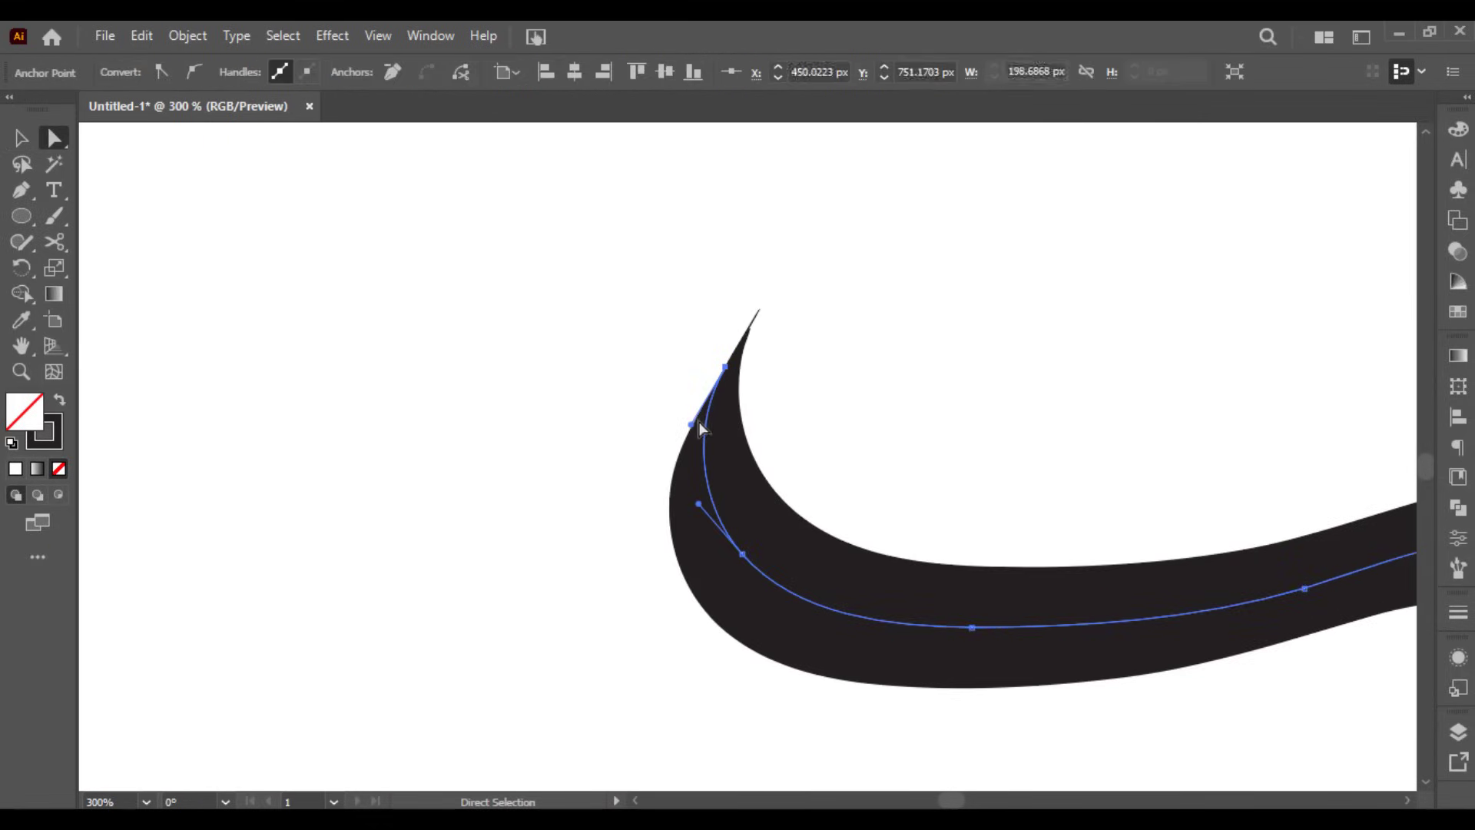
mouse_move(701, 421)
mouse_down()
mouse_move(682, 415)
mouse_move(689, 436)
mouse_up()
click(813, 411)
- Move the complete looped letter slightly right and down, closer to the neighbouring letter in its row
scroll(811, 409, down, 3)
drag(955, 411, 798, 500)
scroll(777, 382, down, 1)
key(v)
drag(769, 389, 896, 569)
drag(858, 428, 908, 454)
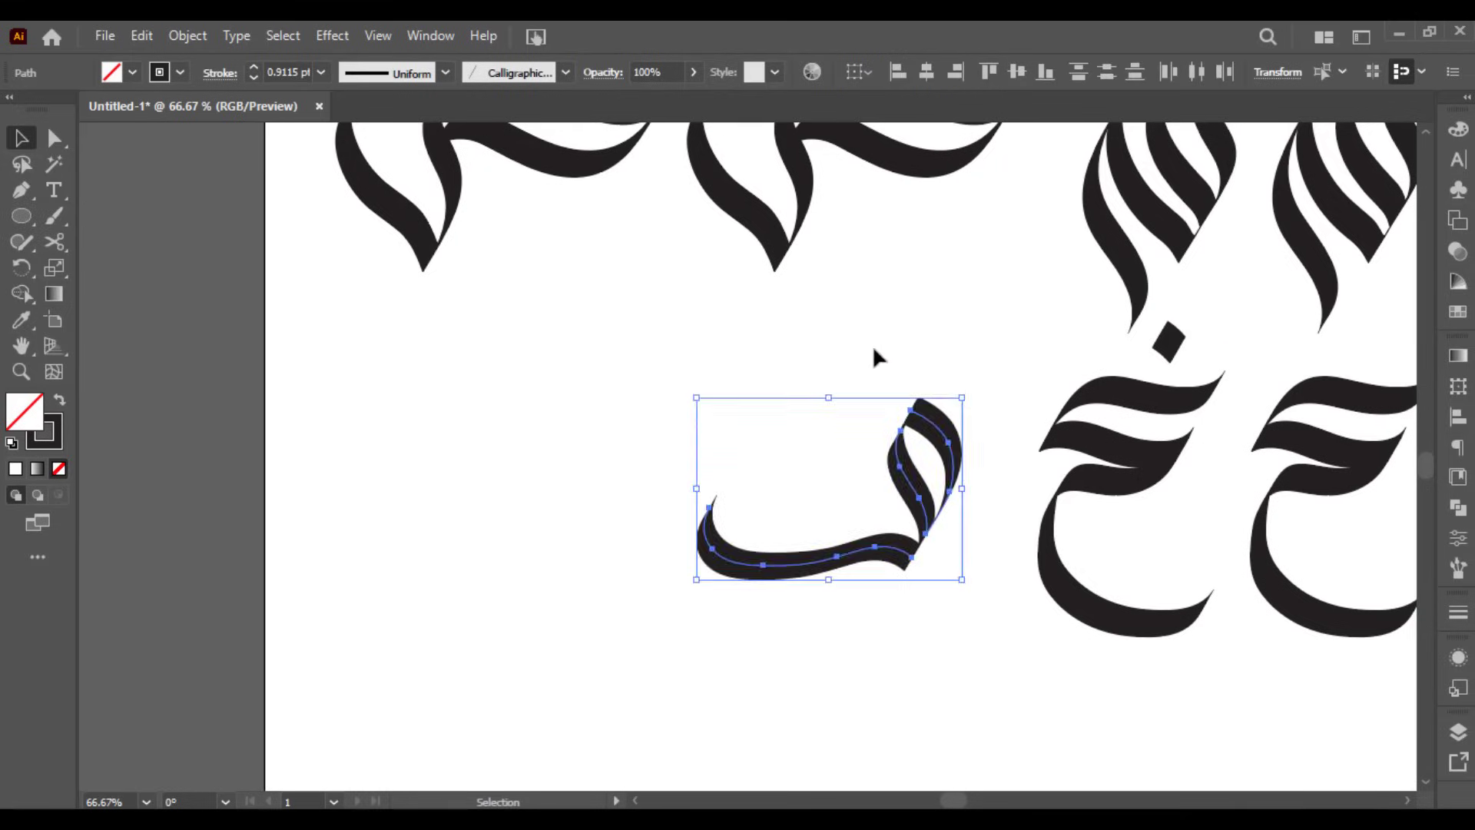
key(ctrl+shift+a)
- Copy the diamond dot from the neighbouring dotted letter and place it above the looped letter
scroll(889, 368, up, 1)
drag(1335, 332, 1014, 371)
key(ctrl+shift+a)
scroll(1013, 345, down, 1)
- Duplicate the dotted looped letter, including its dot, into the free space to its left
drag(905, 344, 989, 543)
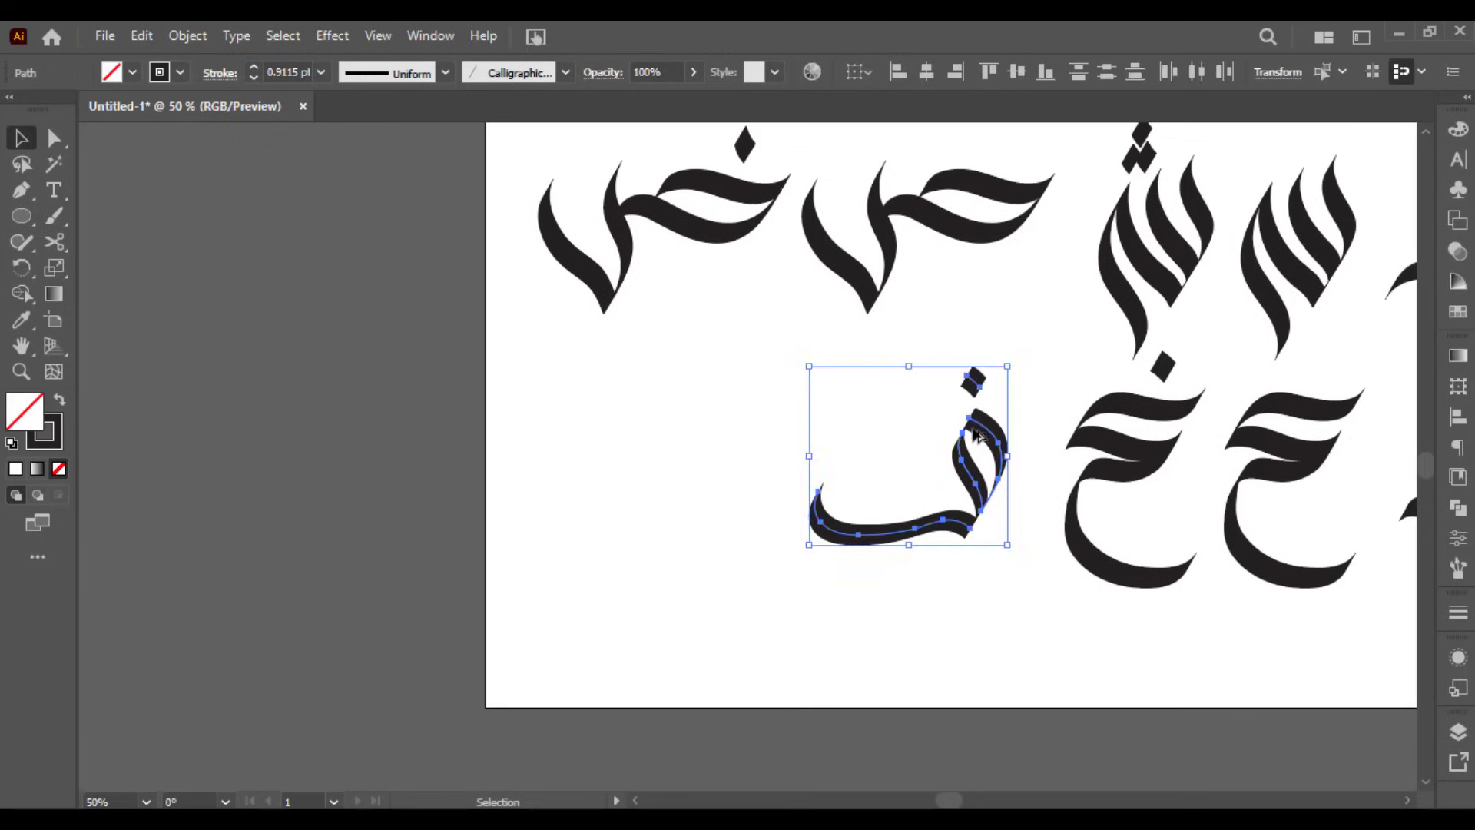
drag(978, 450, 763, 455)
key(ctrl+shift+a)
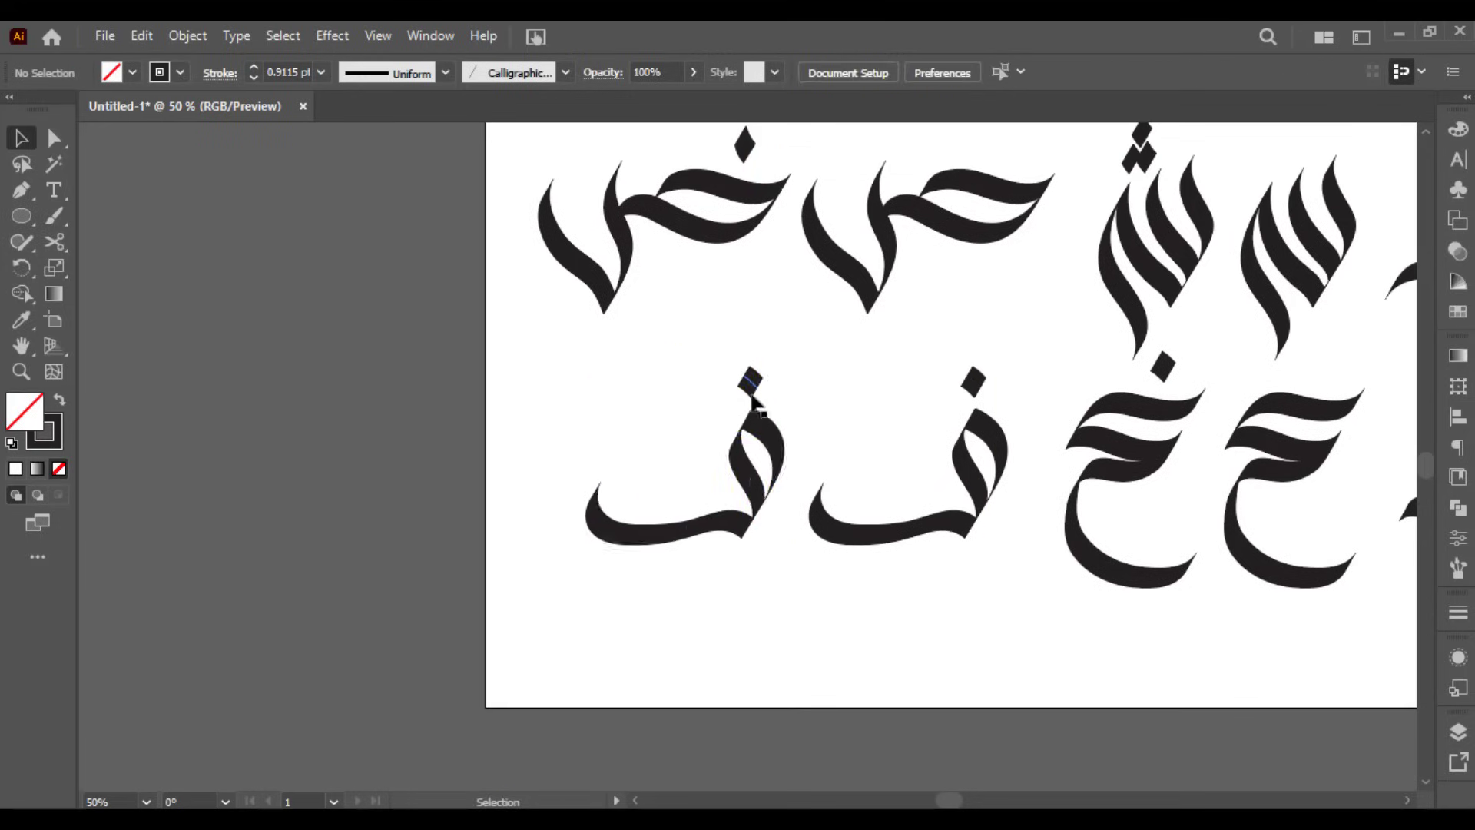
- Duplicate the dot above the left copy so two touching dots sit side by side over the letter
scroll(761, 384, up, 1)
drag(763, 386, 772, 387)
scroll(914, 387, down, 1)
drag(956, 428, 717, 418)
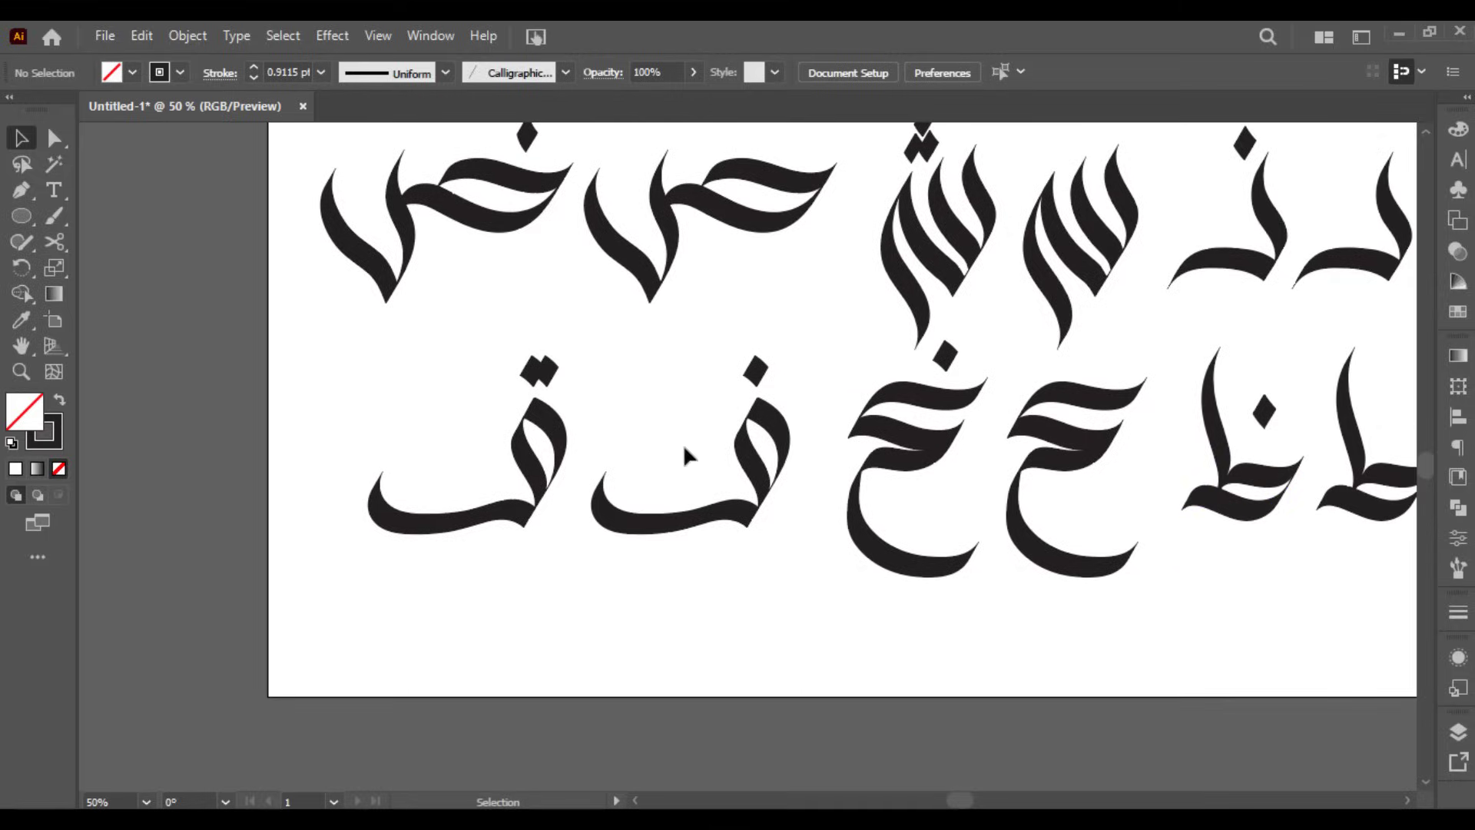
- Extend the artboard's bottom edge downward to make room for a fourth row of letters
scroll(638, 400, down, 3)
scroll(691, 476, up, 1)
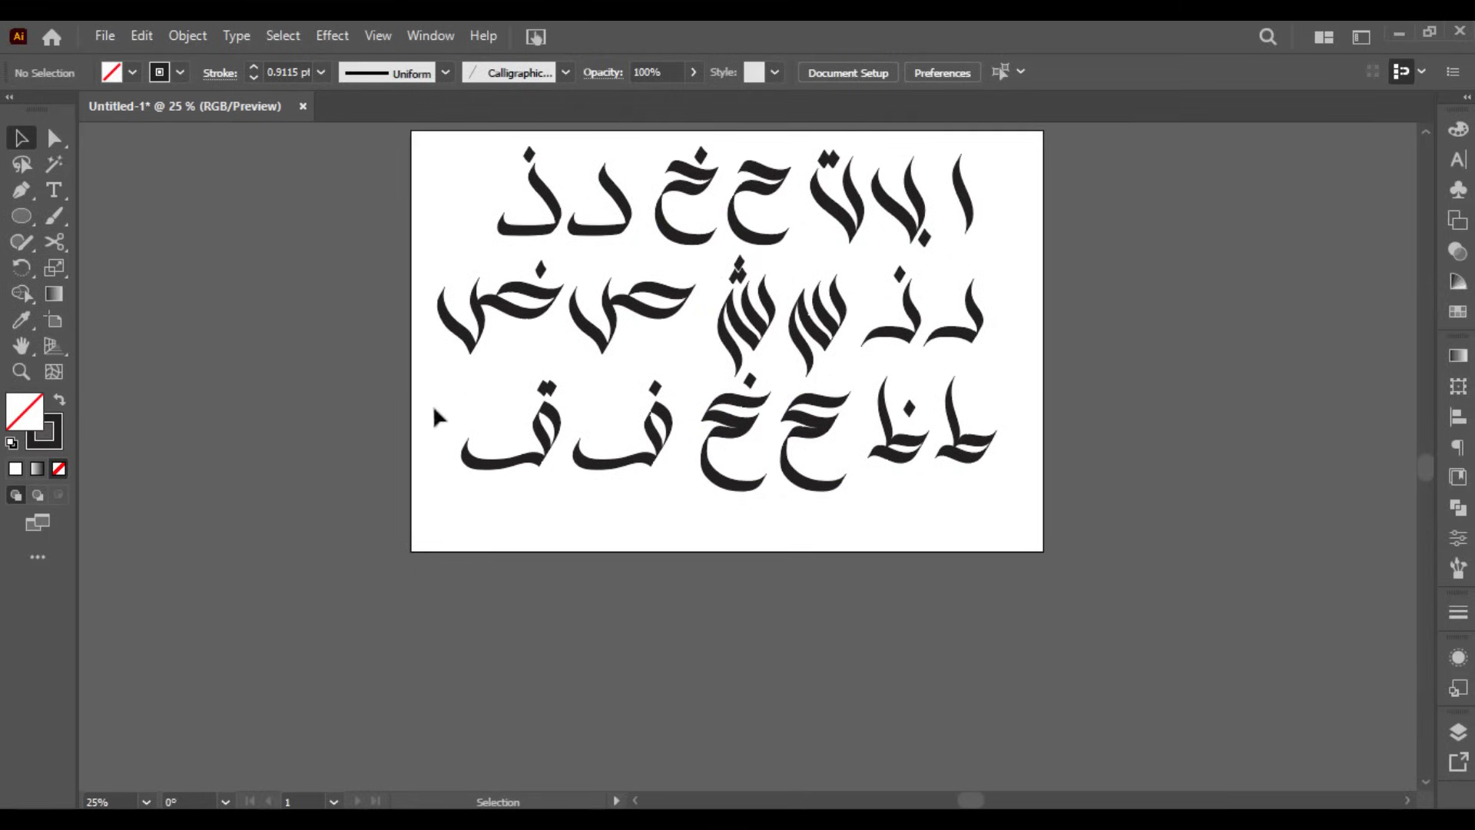
key(shift+o)
drag(720, 552, 721, 659)
scroll(818, 590, up, 1)
key(v)
- Paint a new letter below the third row's right end with a short inner stroke, a taller right stroke and a bowl curving left
drag(898, 549, 1047, 506)
scroll(985, 528, up, 1)
scroll(1047, 505, up, 2)
key(b)
mouse_move(992, 446)
mouse_down()
mouse_move(1030, 495)
mouse_move(1022, 580)
mouse_up()
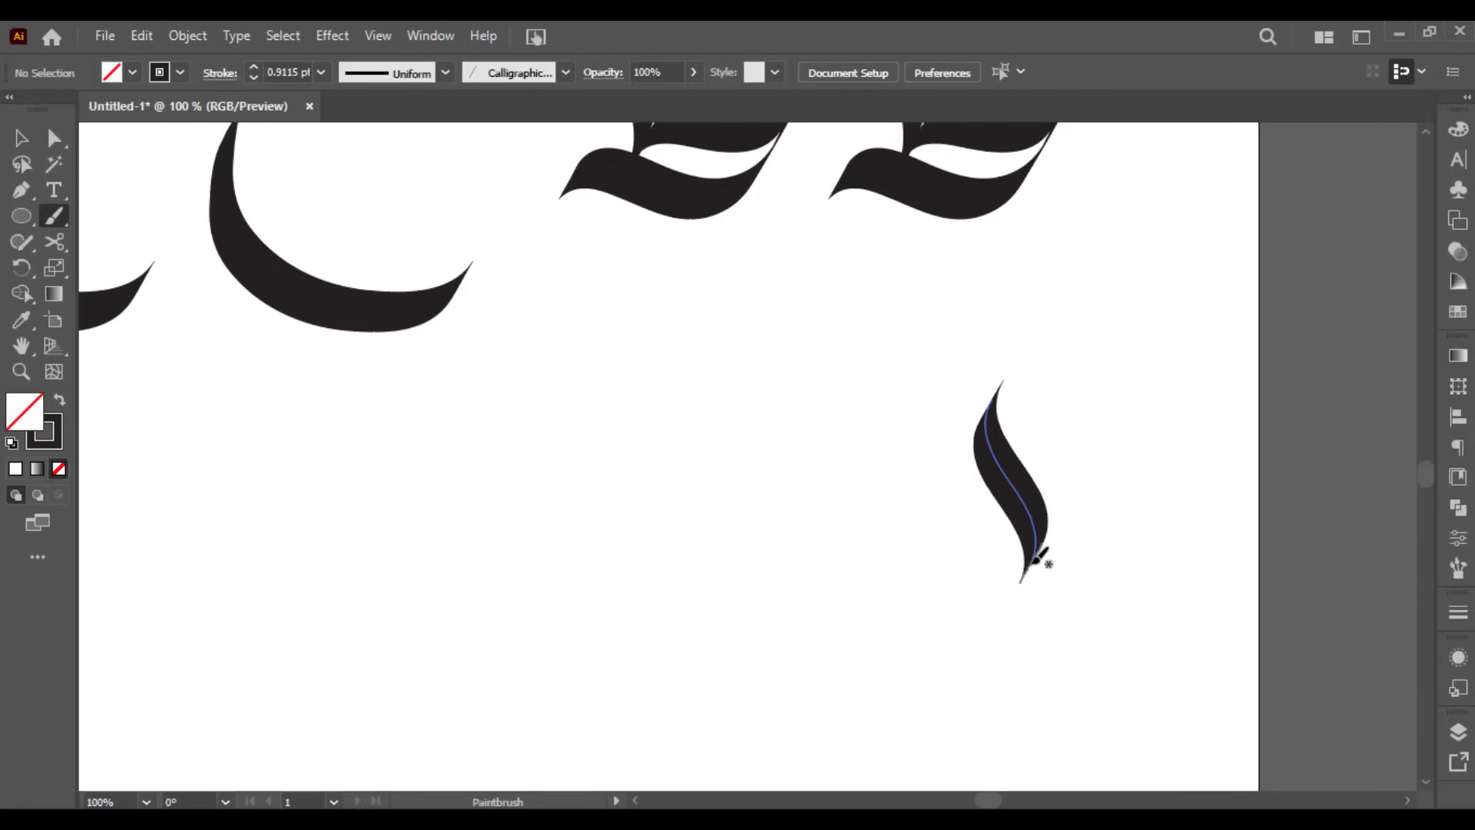
mouse_move(1079, 444)
mouse_down()
mouse_move(1047, 356)
mouse_move(1004, 308)
mouse_move(1020, 285)
mouse_up()
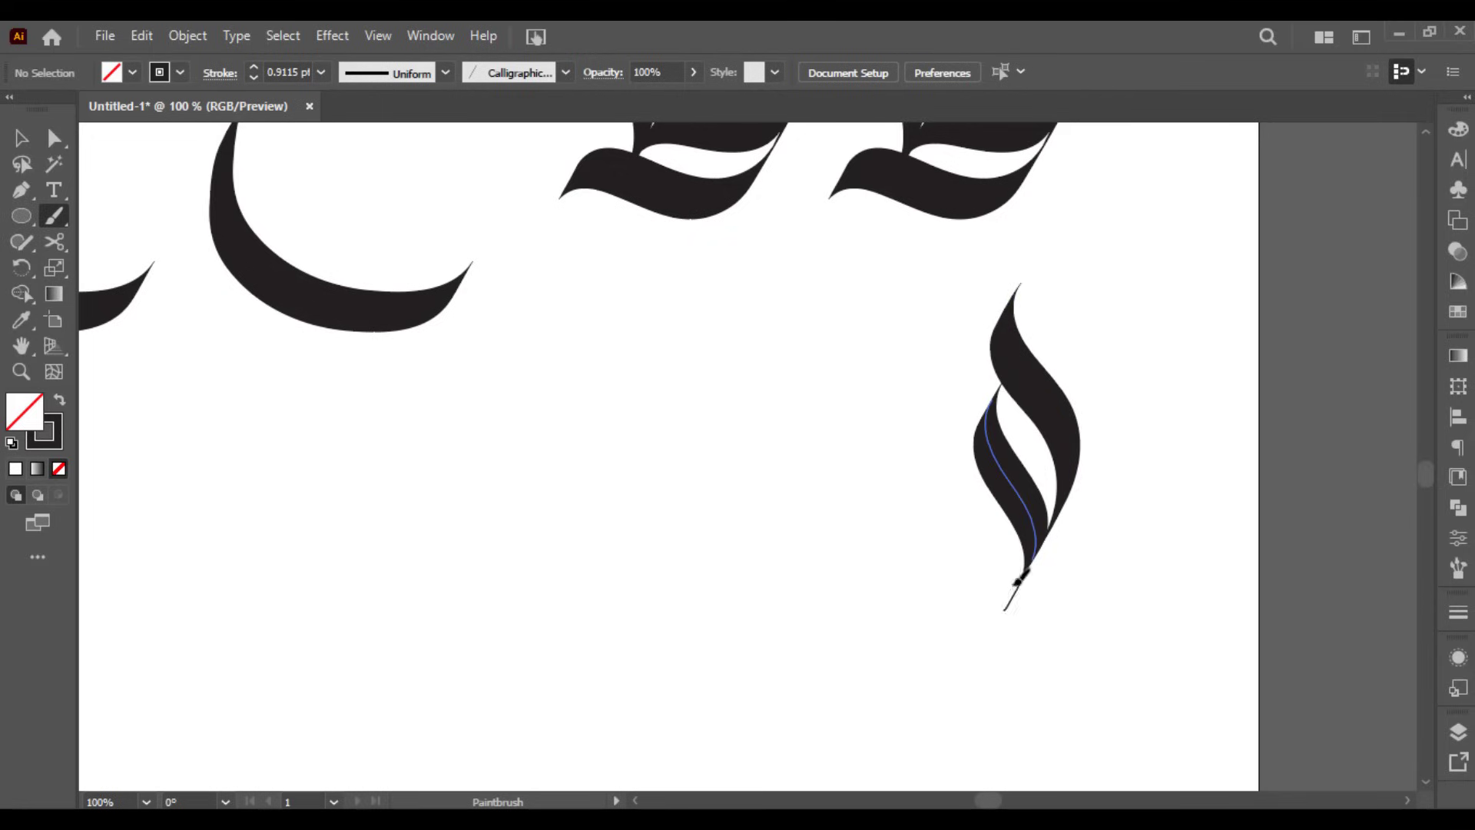
mouse_move(1016, 582)
mouse_down()
mouse_move(976, 566)
mouse_move(851, 575)
mouse_move(808, 493)
mouse_up()
key(v)
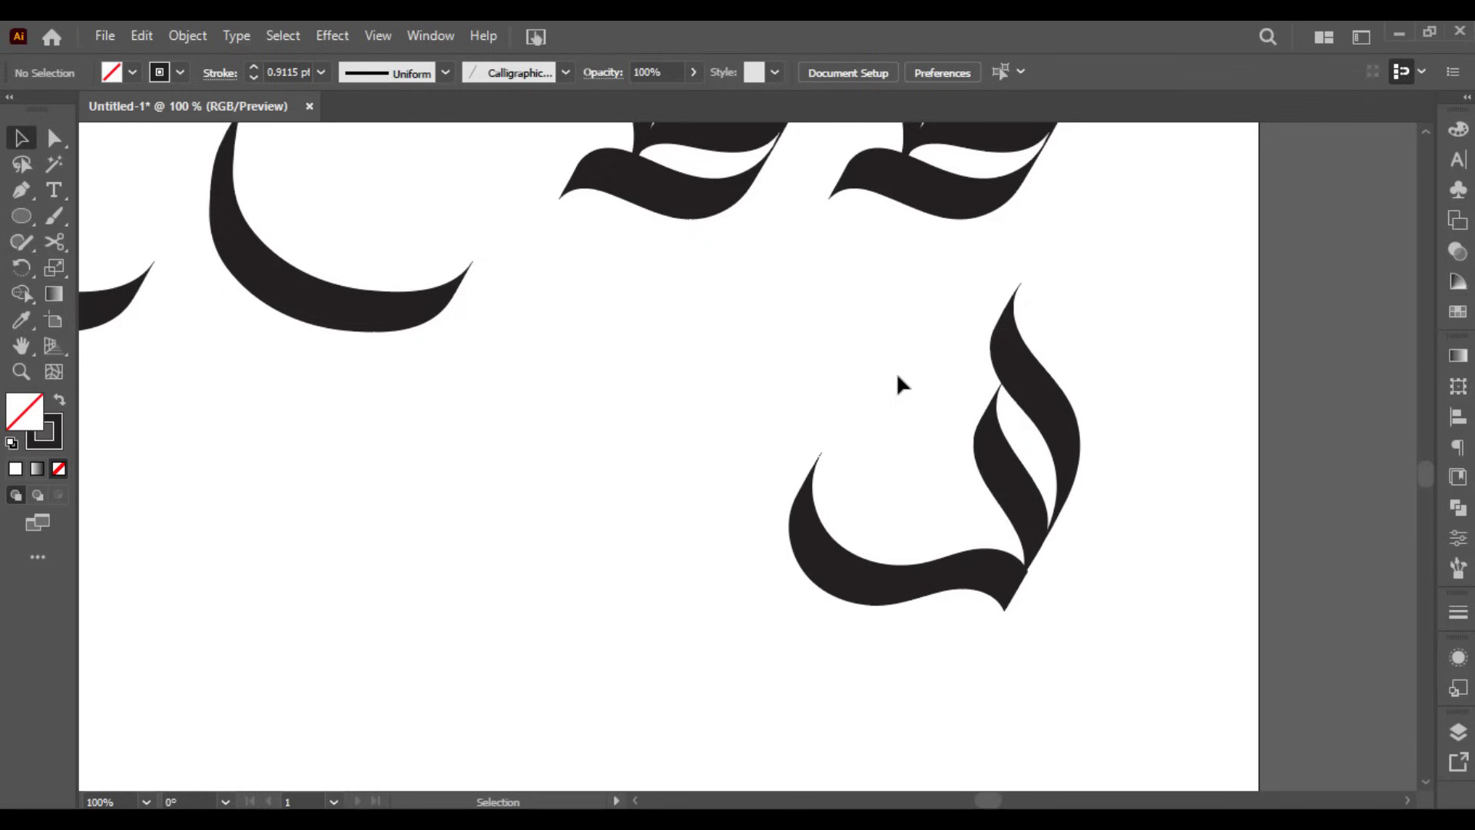
- Adjust the handle at the upper tip of the new letter's tall right stroke to smooth its outer edge
alt+scroll(1027, 329, up, 3)
key(a)
click(972, 255)
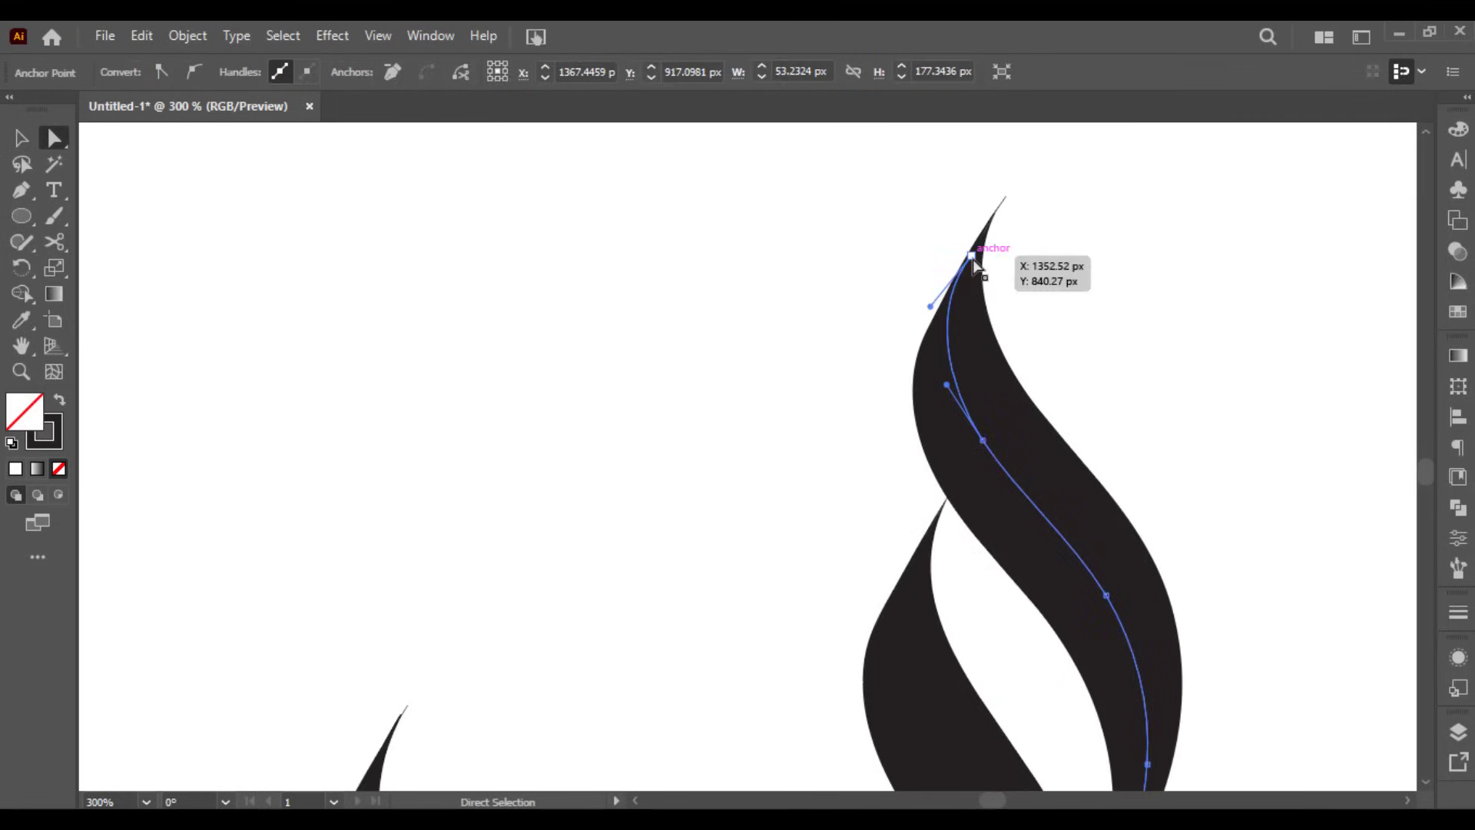
drag(930, 305, 941, 313)
click(1033, 318)
alt+scroll(1033, 318, down, 1)
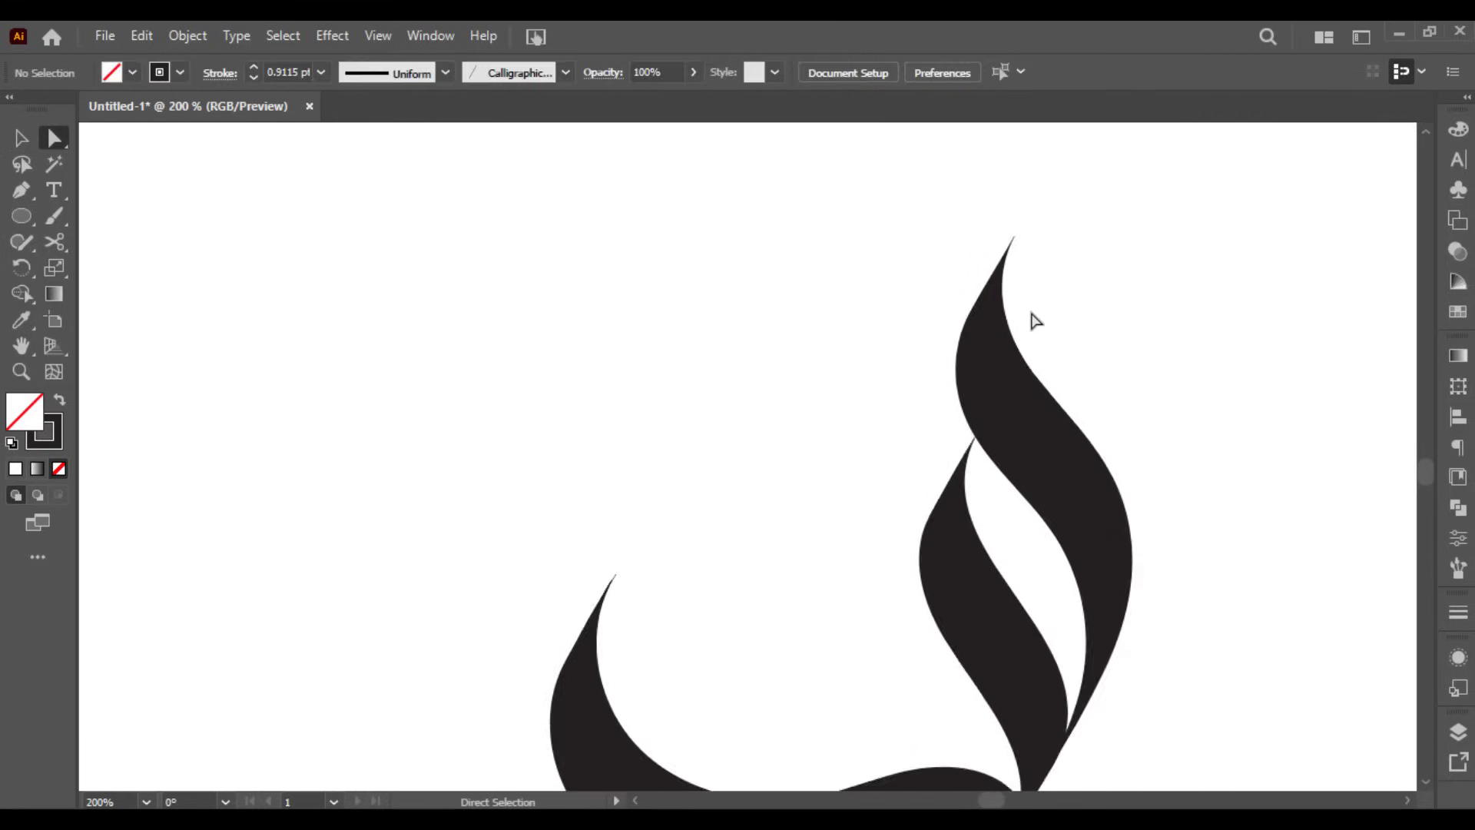
- Adjust the handle at the tall stroke's lower end so its outer edge runs straight towards the bowl
drag(1156, 568, 1074, 429)
alt+scroll(1021, 461, up, 2)
mouse_move(850, 603)
mouse_down()
mouse_move(856, 617)
mouse_move(862, 599)
mouse_up()
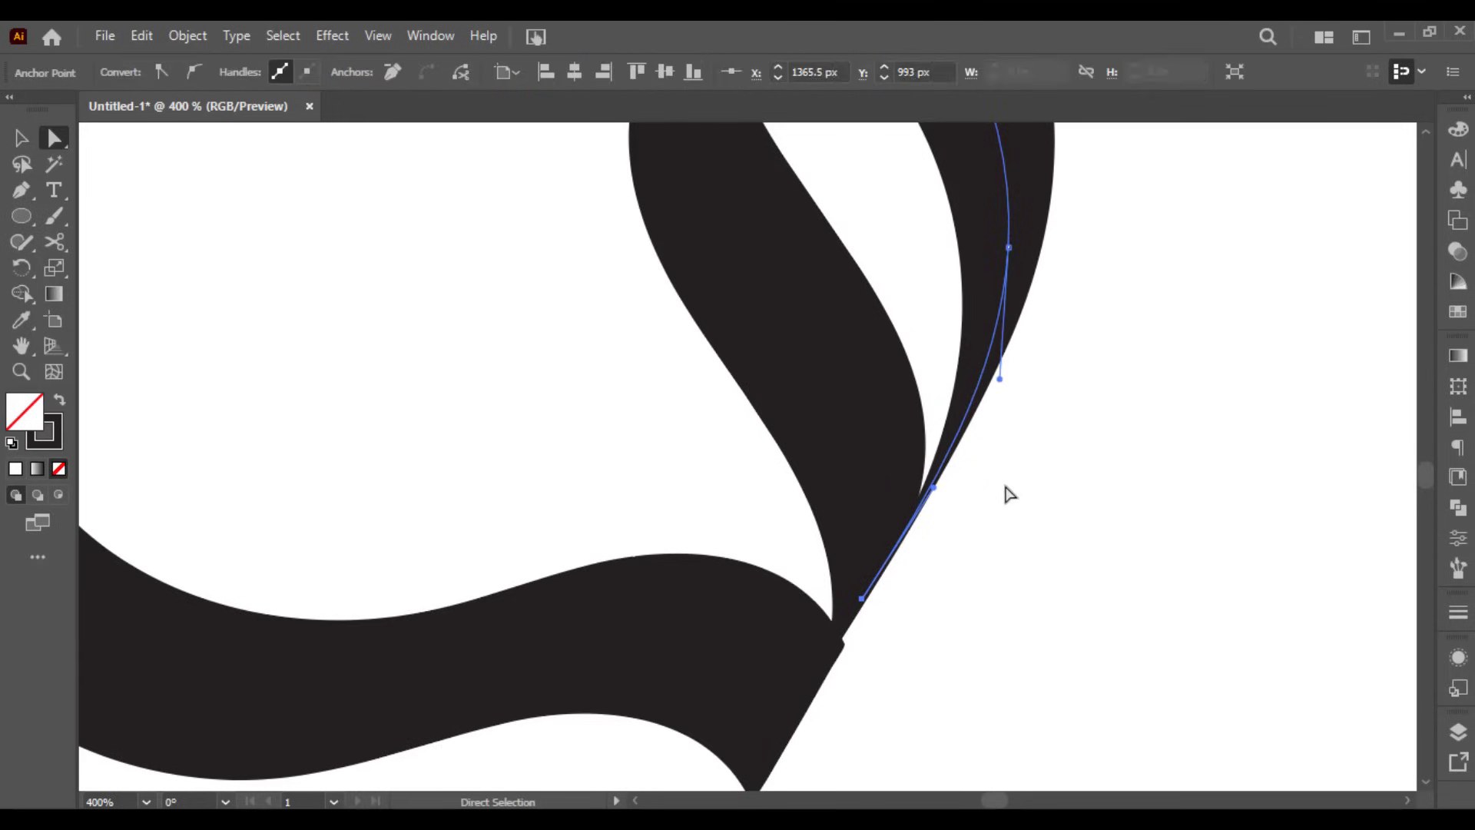
click(1005, 488)
- Adjust the handle at the upper tip of the short inner stroke to straighten its outer edge
drag(979, 354, 998, 560)
click(780, 243)
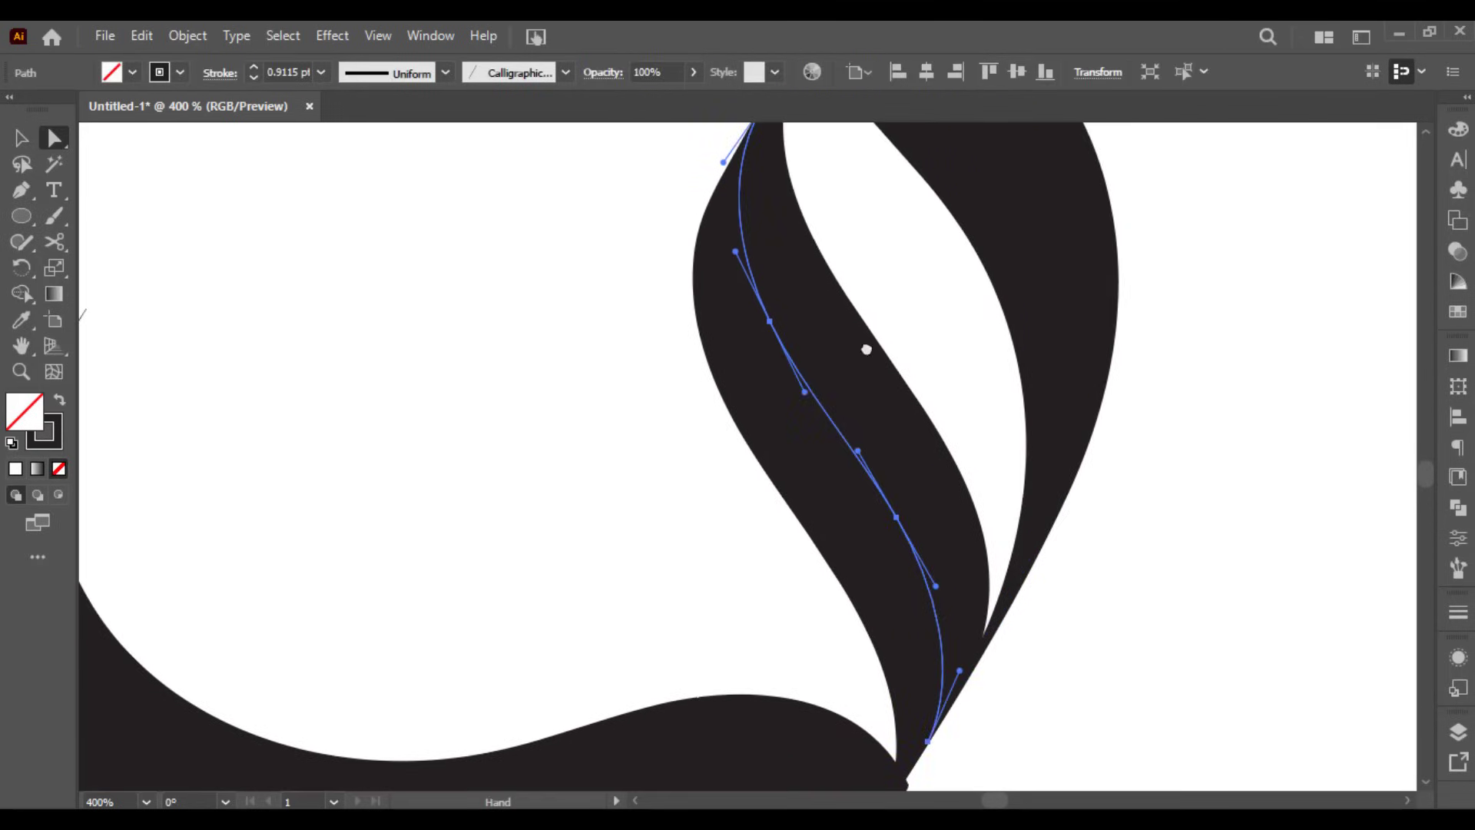
click(782, 245)
drag(735, 306, 741, 325)
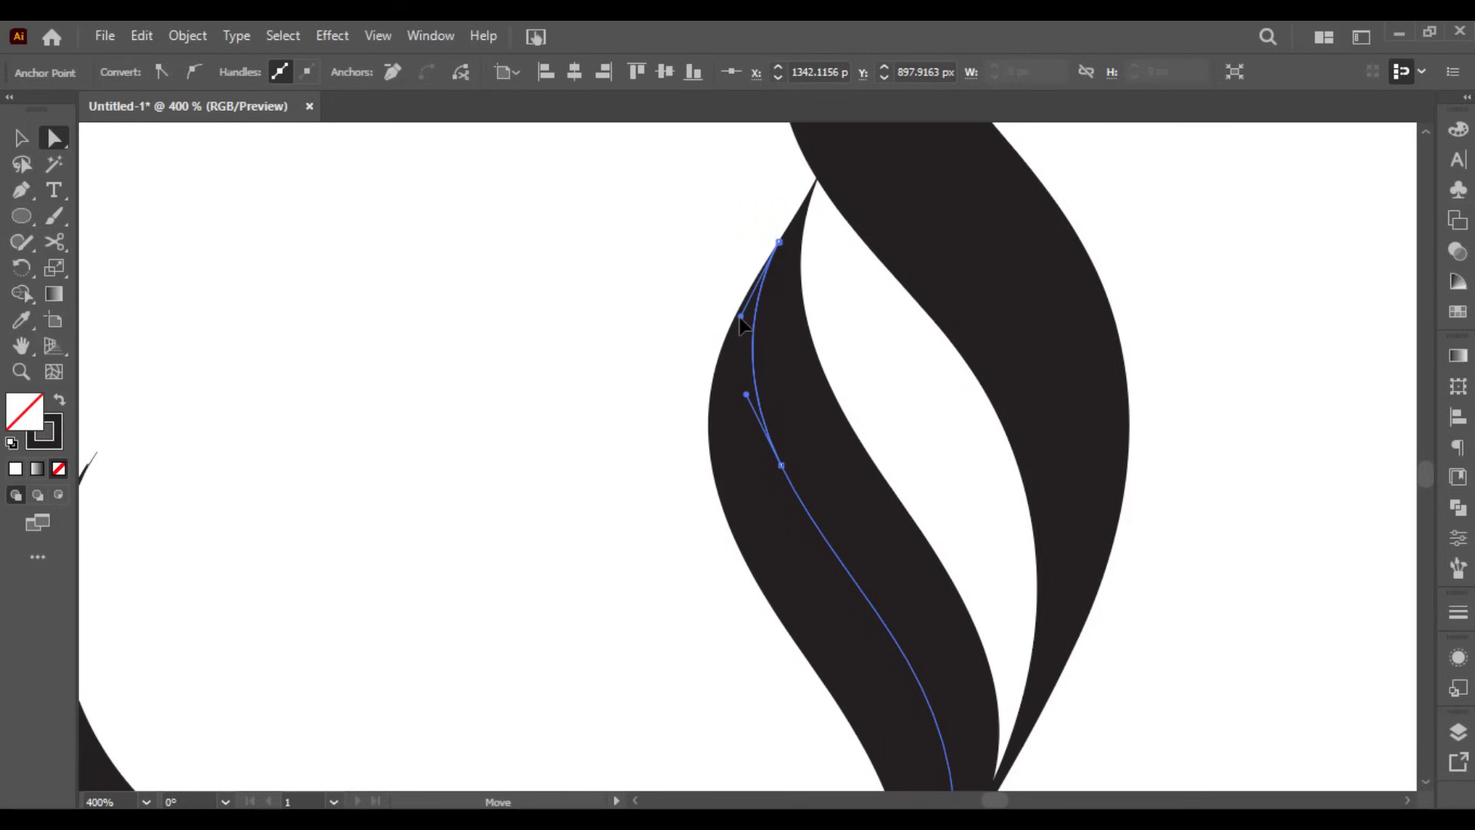
click(852, 318)
- Move the bowl stroke slightly so its right end meets the lower end of the inner stroke
scroll(852, 319, down, 1)
drag(809, 619, 978, 407)
key(v)
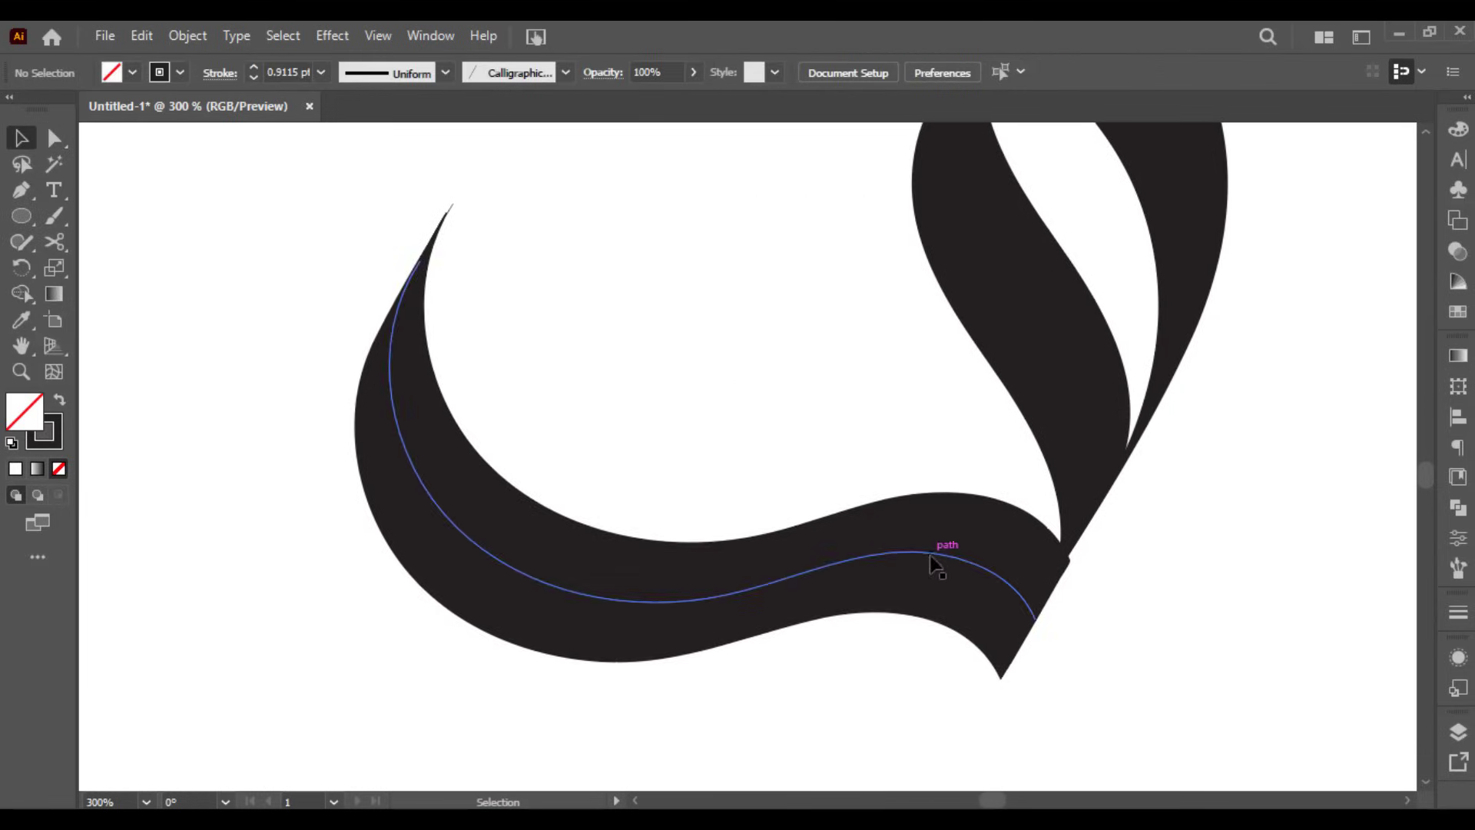
drag(926, 551, 795, 381)
scroll(995, 596, up, 2)
key(a)
click(860, 515)
key(v)
click(947, 532)
drag(819, 439, 816, 461)
click(933, 461)
scroll(921, 441, up, 3)
drag(790, 515, 777, 529)
scroll(926, 484, down, 3)
- Nudge the bowl stroke and adjust the inner stroke's bottom anchor and handle so the strokes share a straight slanted edge
click(974, 378)
key(a)
key(v)
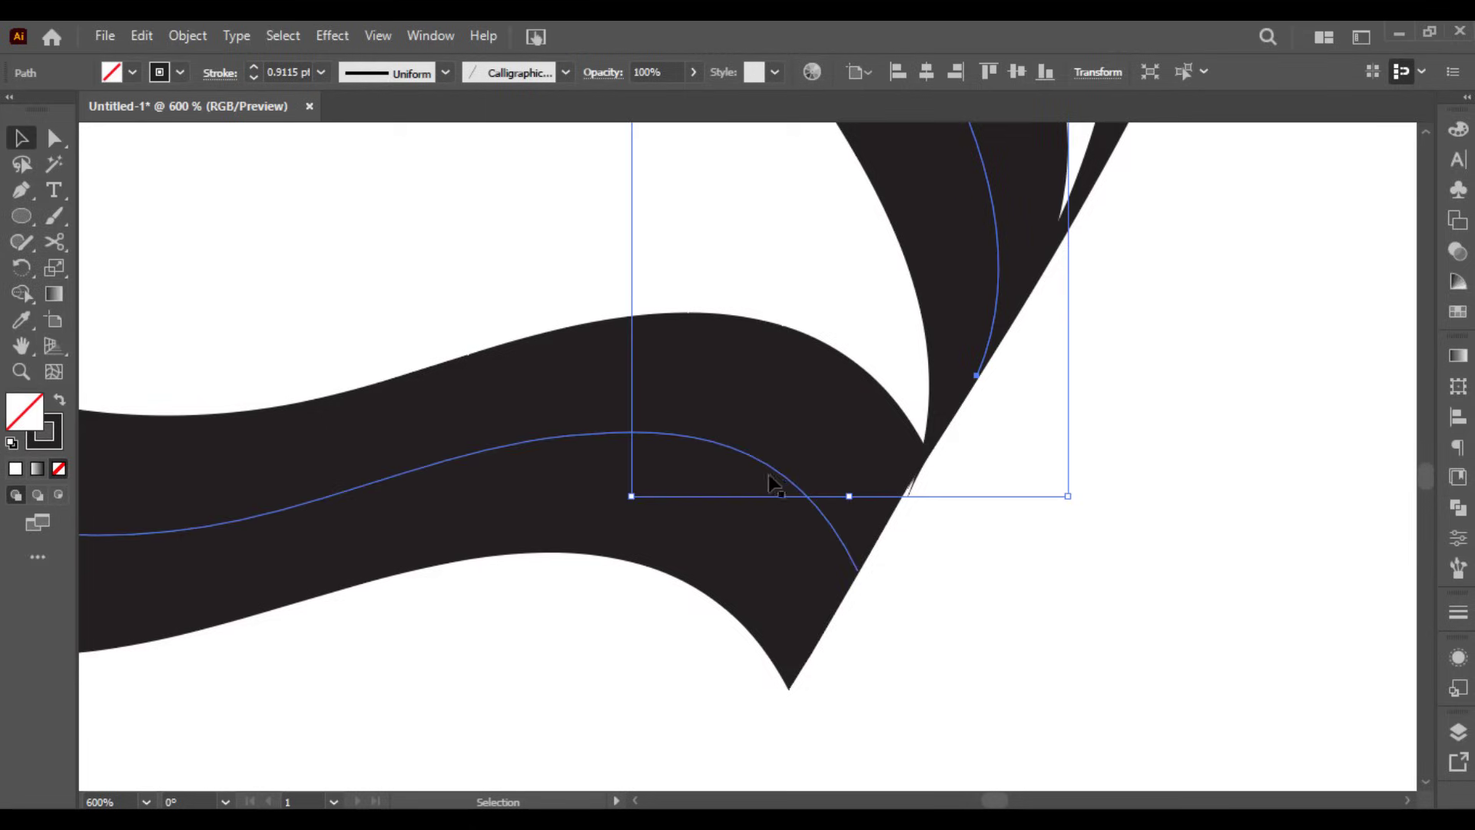
drag(770, 473, 800, 423)
drag(802, 208, 721, 496)
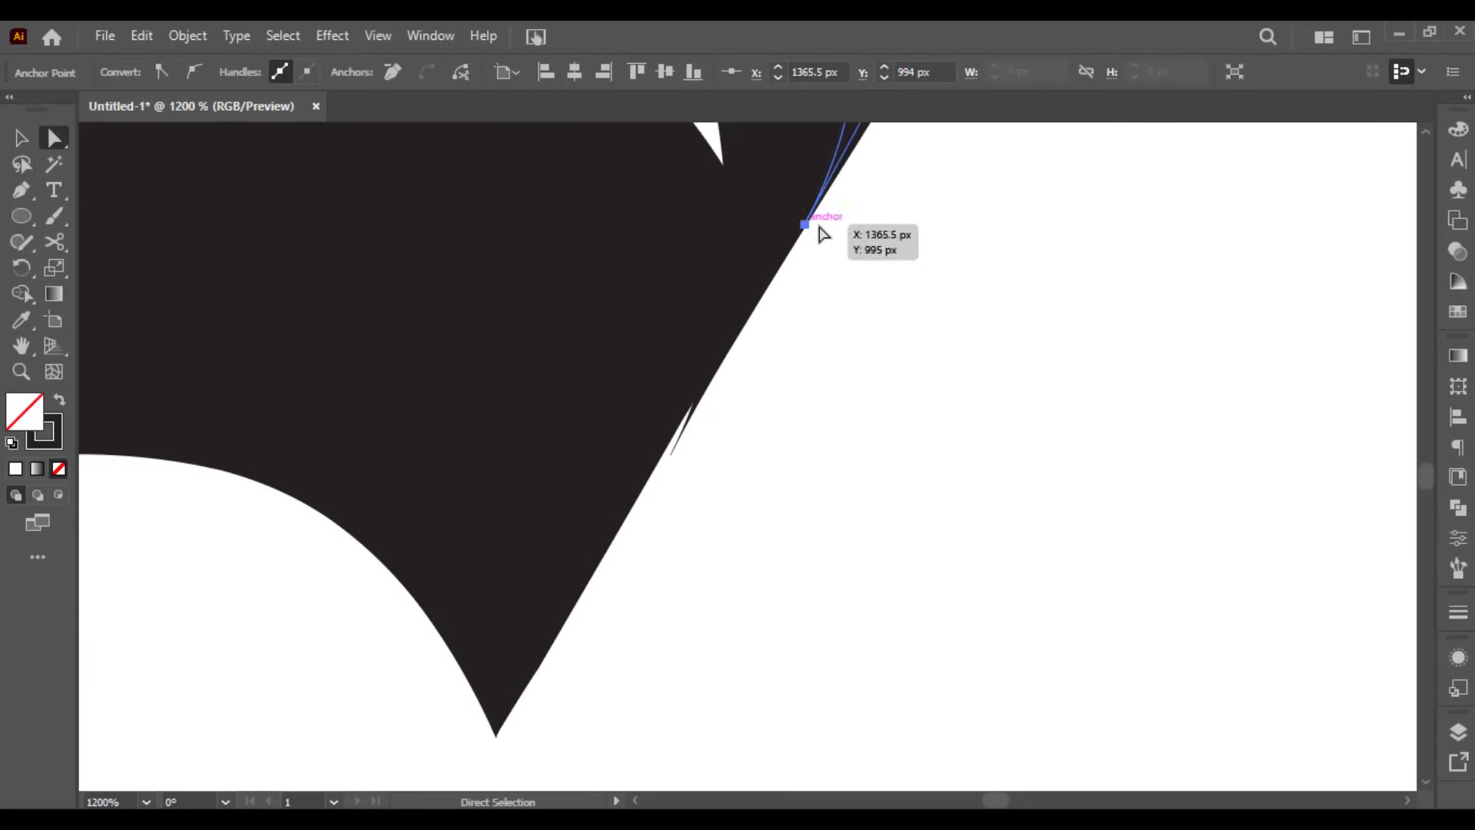
mouse_move(812, 279)
mouse_down()
mouse_move(828, 280)
mouse_move(743, 276)
mouse_move(822, 278)
mouse_up()
drag(691, 501, 691, 478)
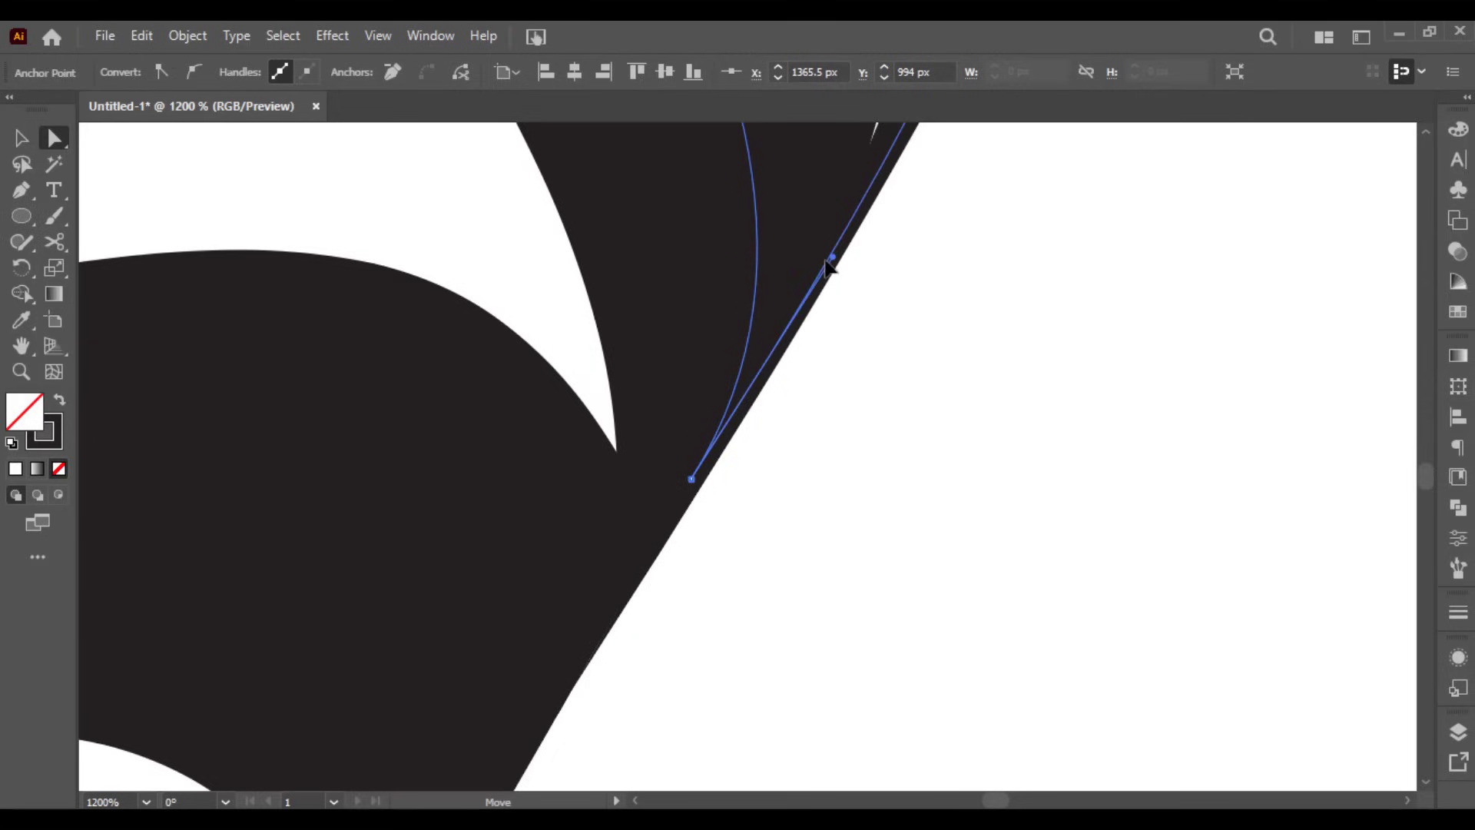
click(889, 306)
- Move the finished fourth-row letter slightly down to leave more space below the third row
scroll(908, 407, down, 2)
scroll(909, 408, down, 7)
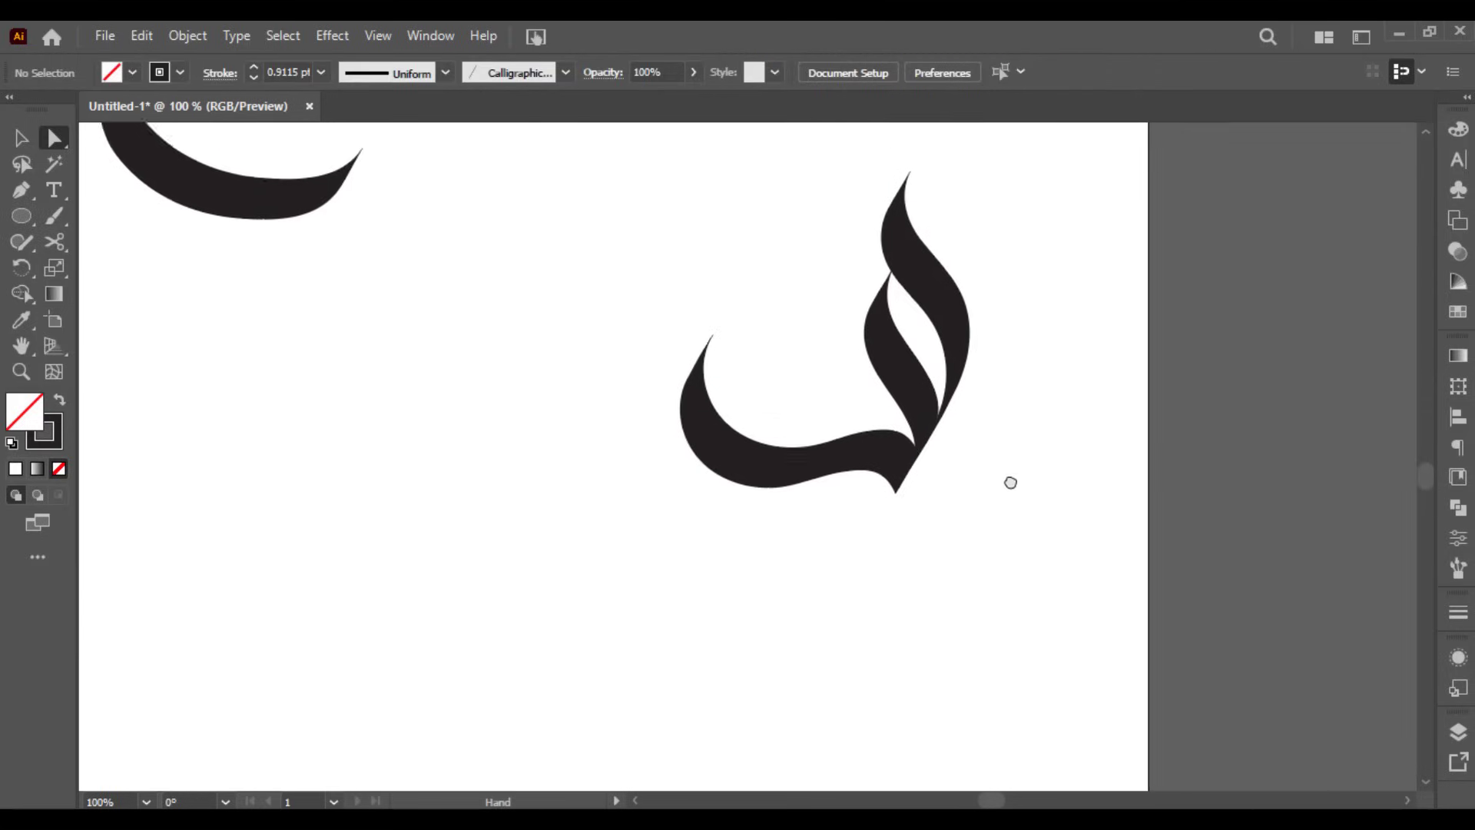
drag(1039, 584, 1052, 563)
scroll(1047, 552, up, 1)
key(v)
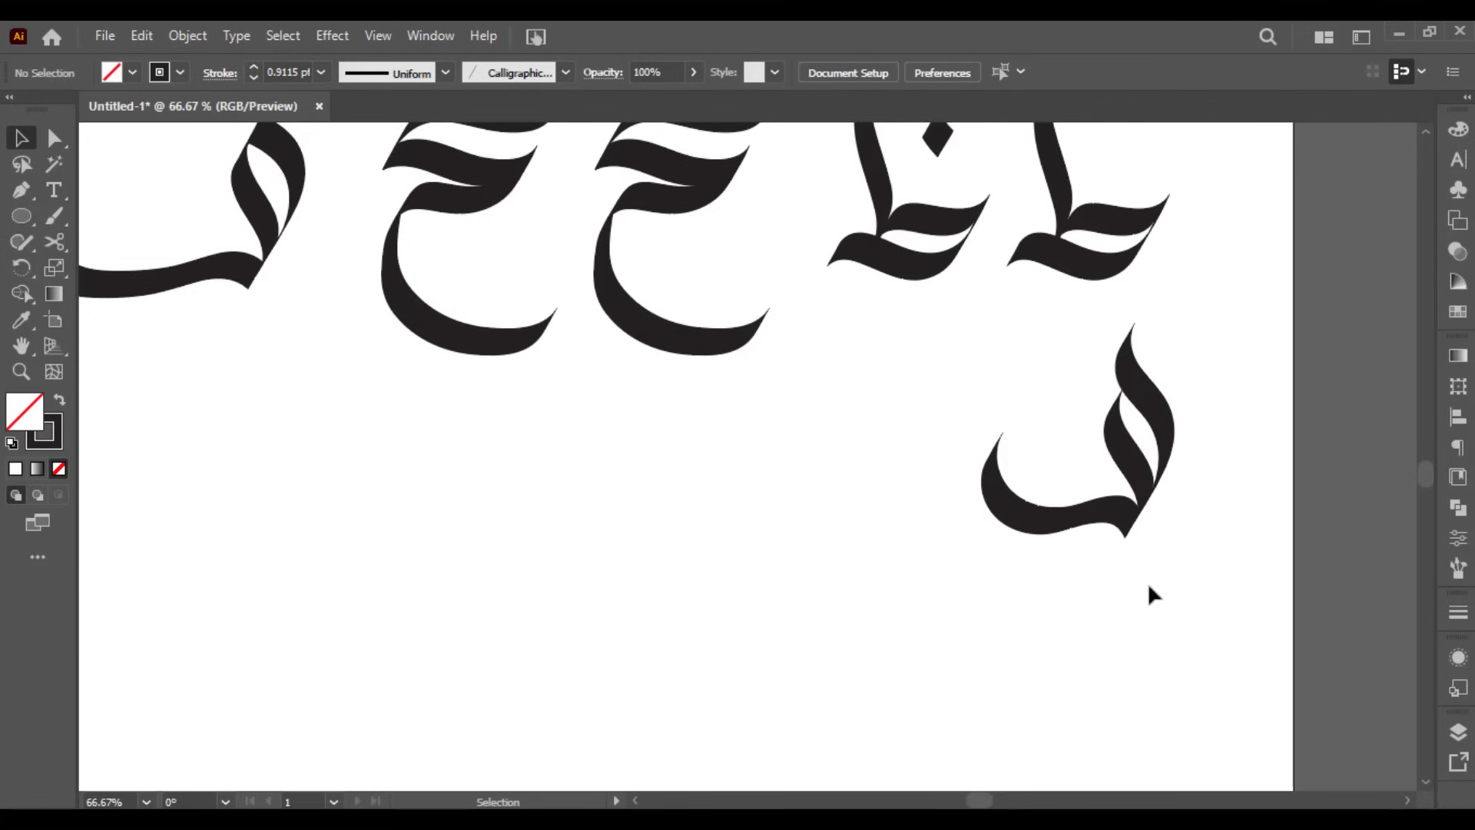
scroll(1148, 582, down, 1)
drag(1167, 587, 1218, 771)
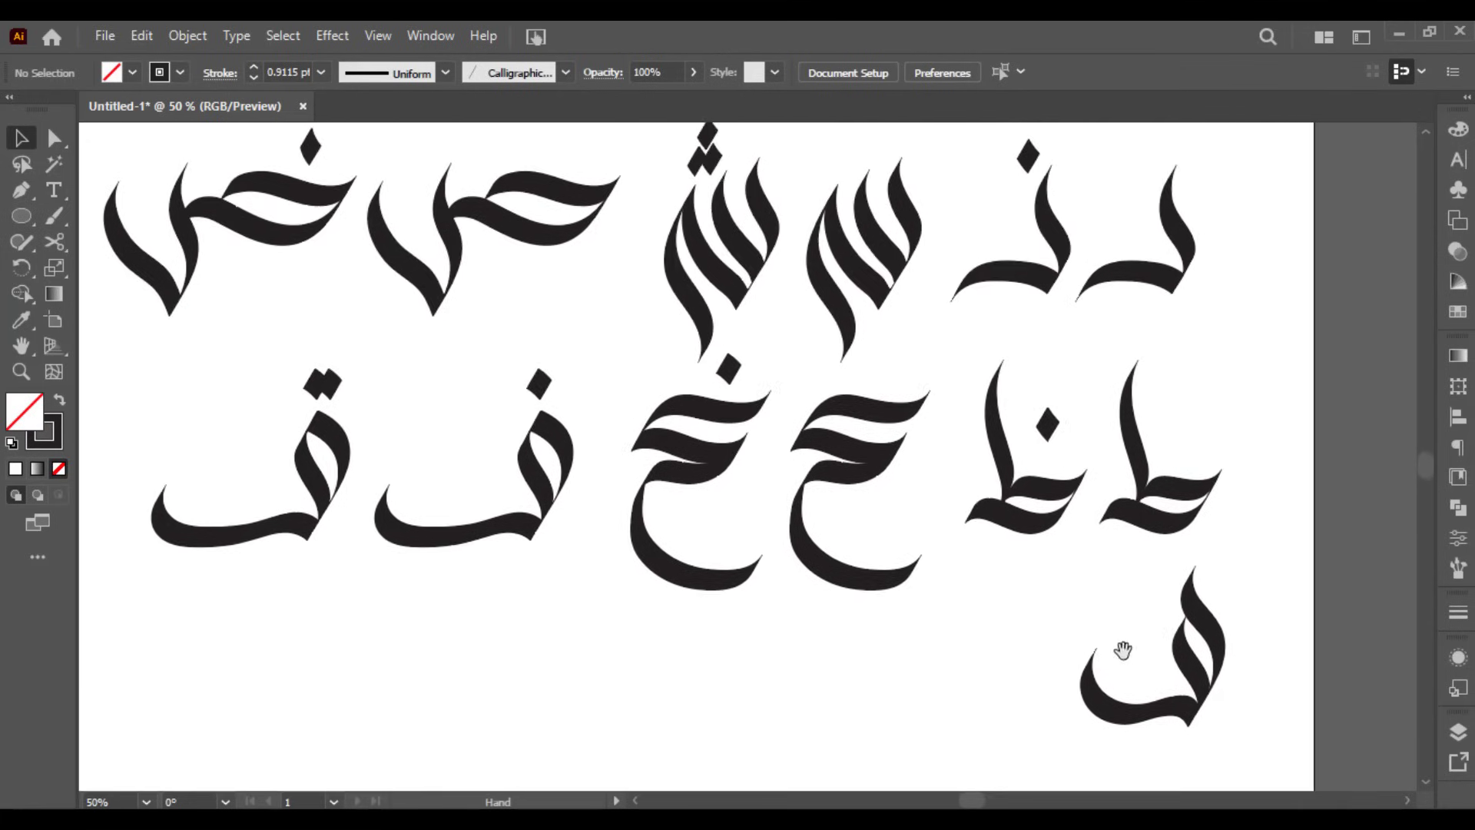
drag(1122, 648, 1016, 470)
scroll(1052, 515, up, 1)
drag(1129, 552, 1081, 479)
click(749, 461)
- Paint a second fourth-row letter with a curved right stroke, a slanted bowl rising to the left and a diamond dot above
scroll(752, 462, up, 1)
key(b)
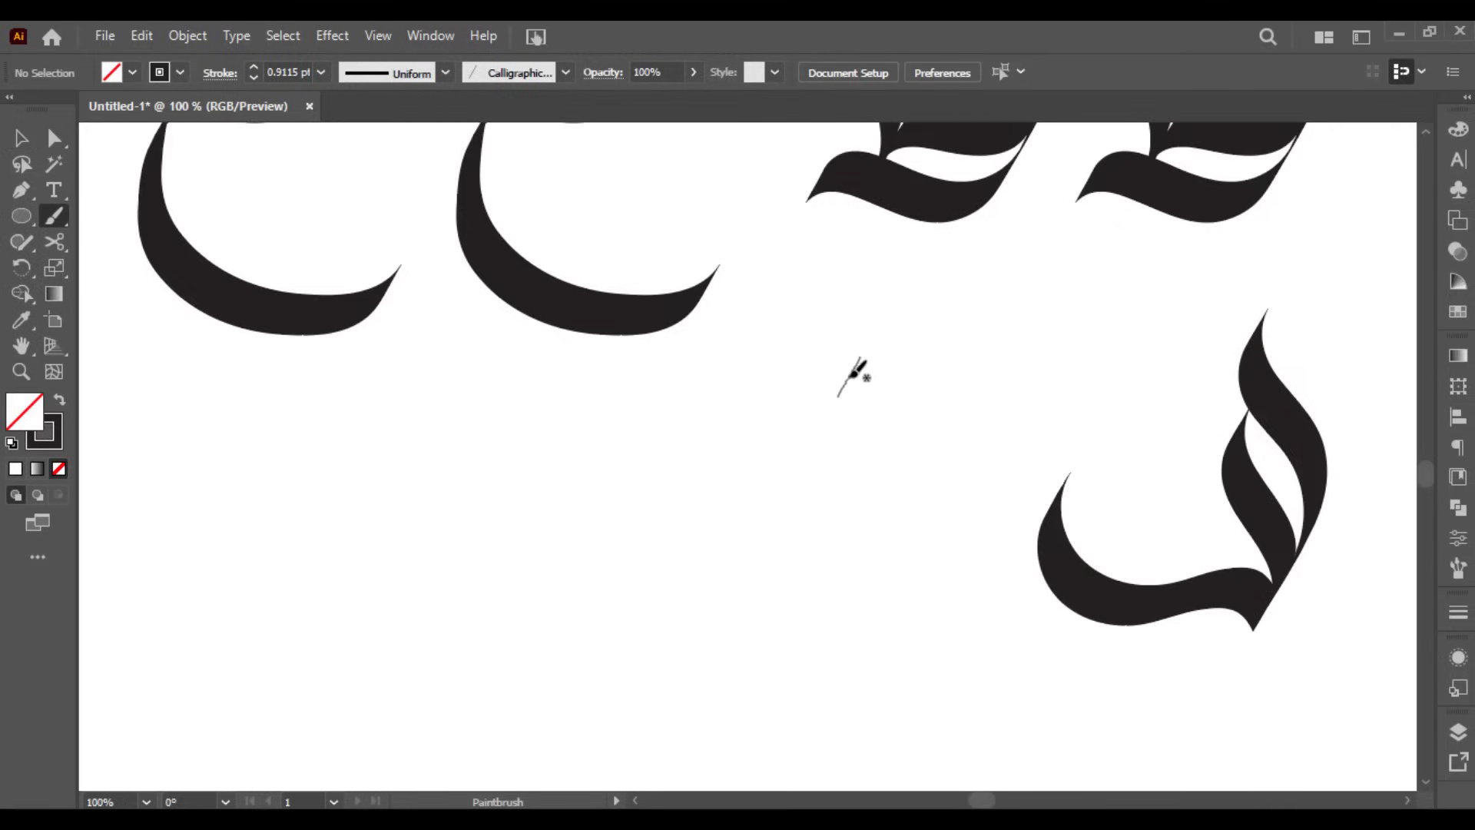
mouse_move(857, 363)
mouse_down()
mouse_move(856, 418)
mouse_move(913, 513)
mouse_move(894, 626)
mouse_move(886, 589)
mouse_move(765, 511)
mouse_move(733, 454)
mouse_move(741, 396)
mouse_up()
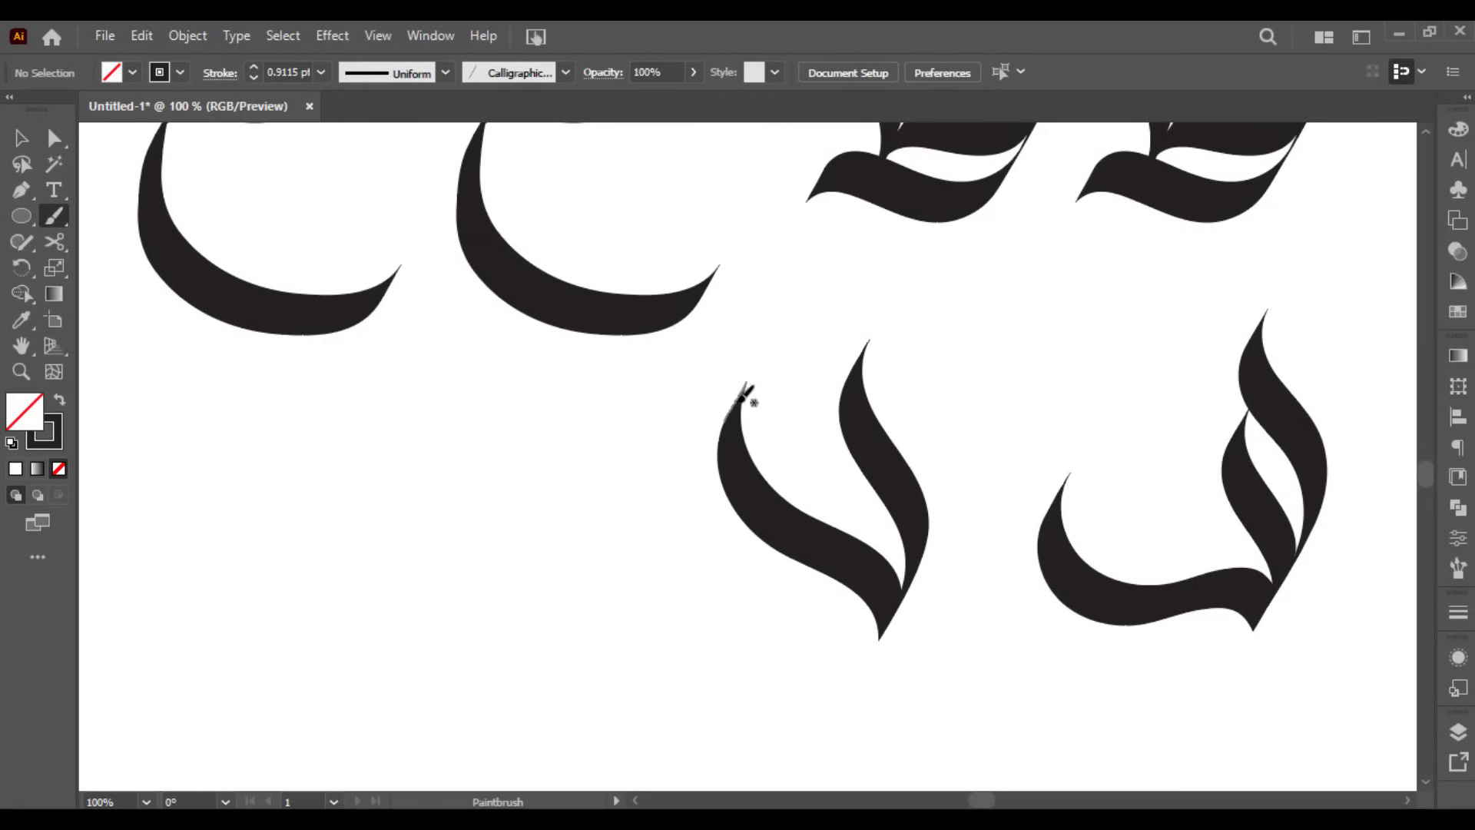
key(v)
click(845, 376)
- Adjust the handles at the upper tips of the dotted letter's right and left strokes to smooth their outer edges
scroll(845, 380, up, 2)
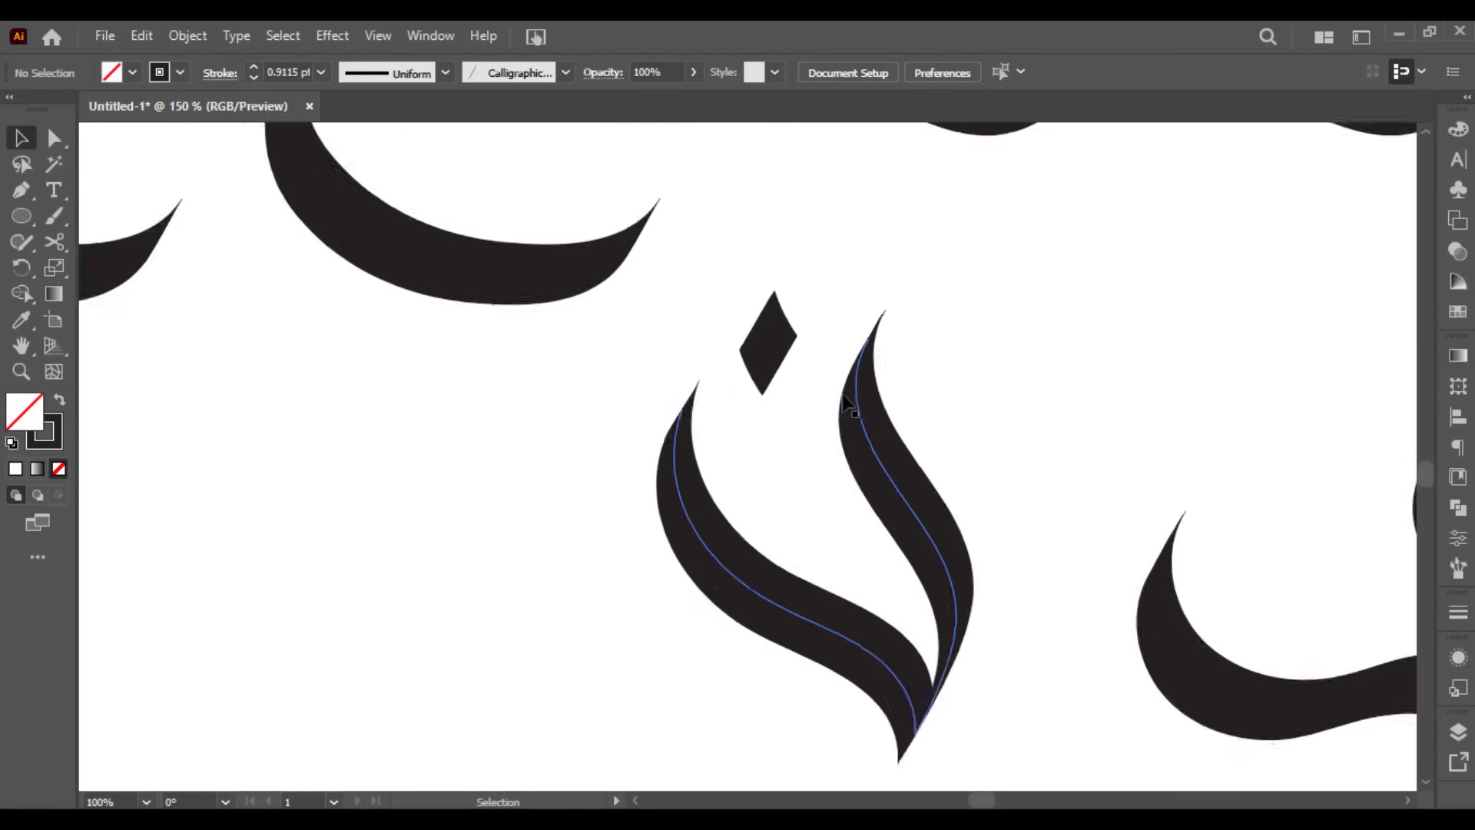
key(a)
click(878, 321)
drag(853, 360, 853, 370)
mouse_move(617, 448)
mouse_down()
mouse_move(615, 472)
mouse_move(605, 462)
mouse_up()
click(715, 449)
scroll(715, 450, down, 2)
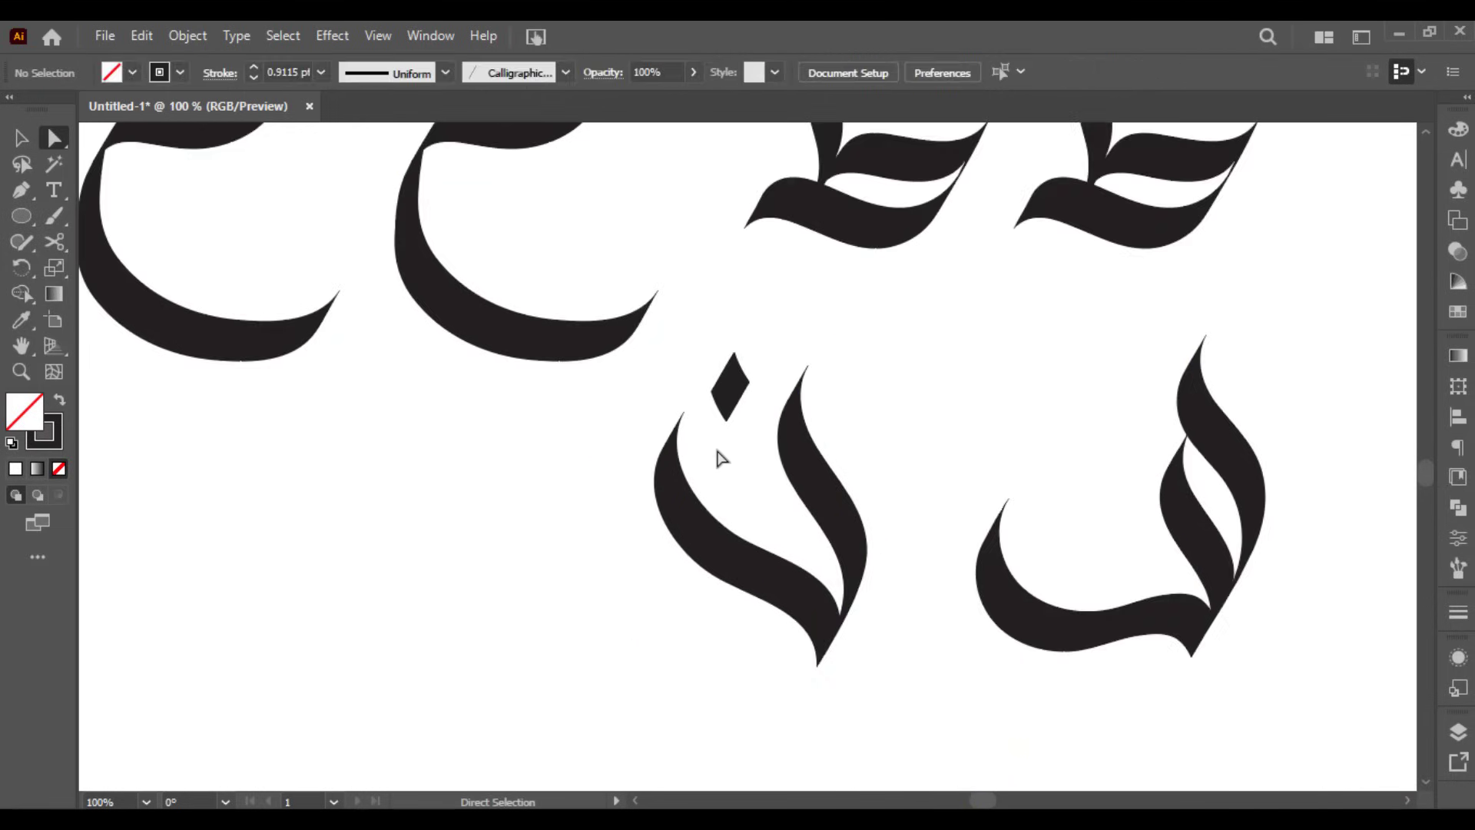
- Paint a third fourth-row letter as one continuous stroke with a tall right stem, a central loop and a wavy left tail
drag(749, 465, 949, 427)
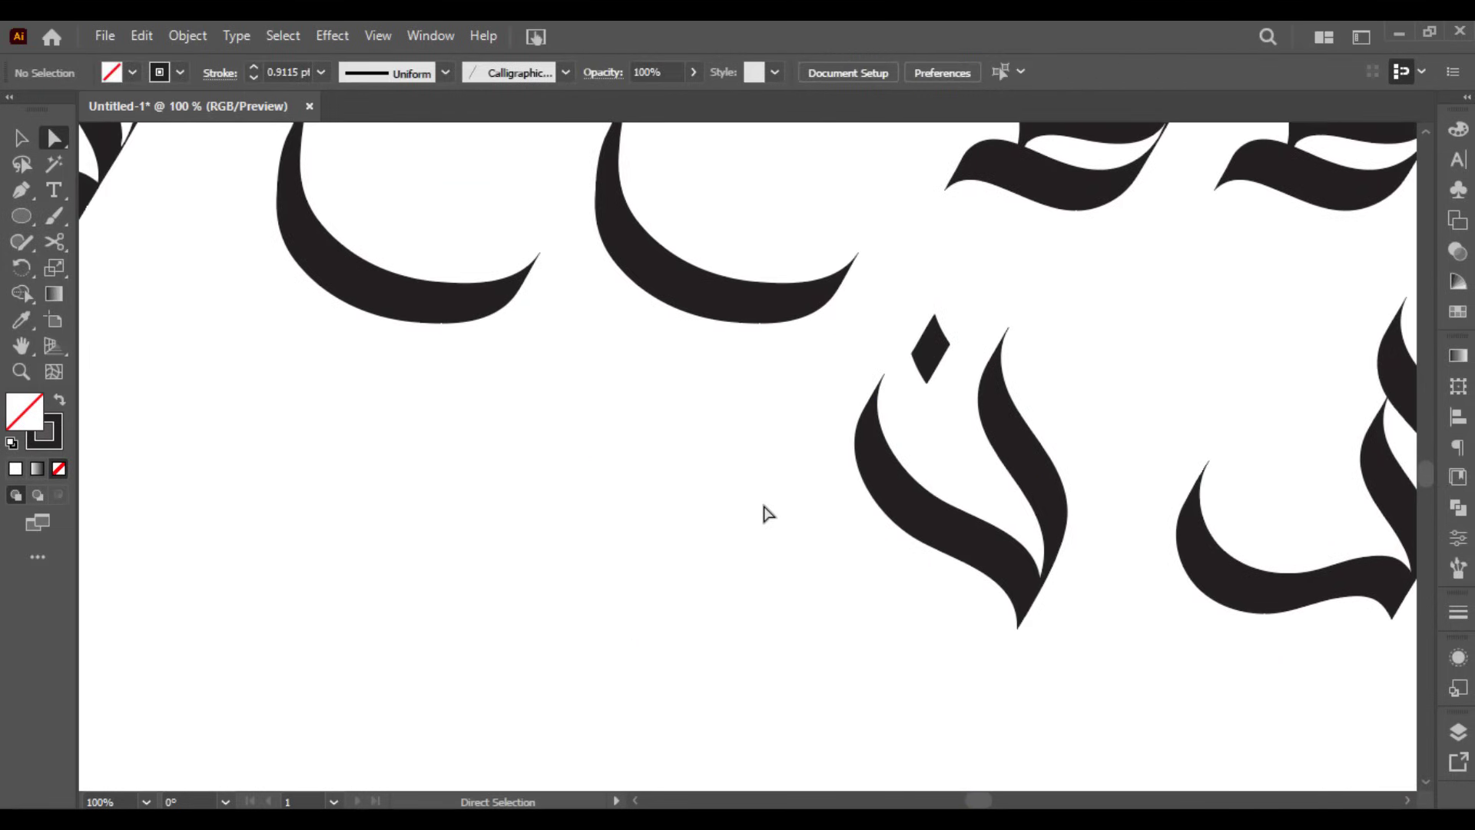
key(b)
key(ctrl+minus)
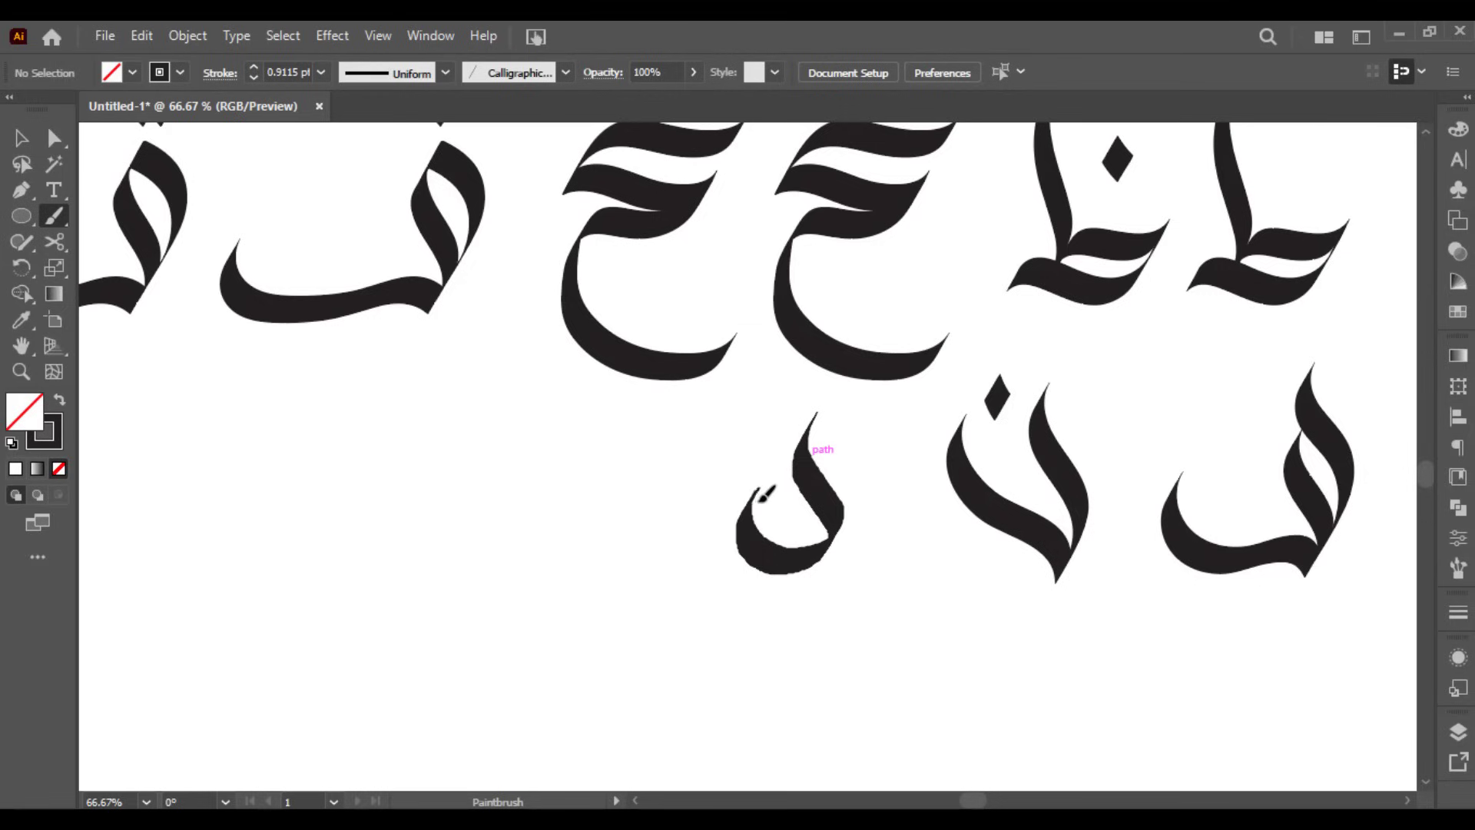
mouse_move(725, 570)
mouse_down()
mouse_move(664, 554)
mouse_move(644, 572)
mouse_up()
key(v)
- Enlarge the new looped letter slightly and shift it a little to the left
click(836, 475)
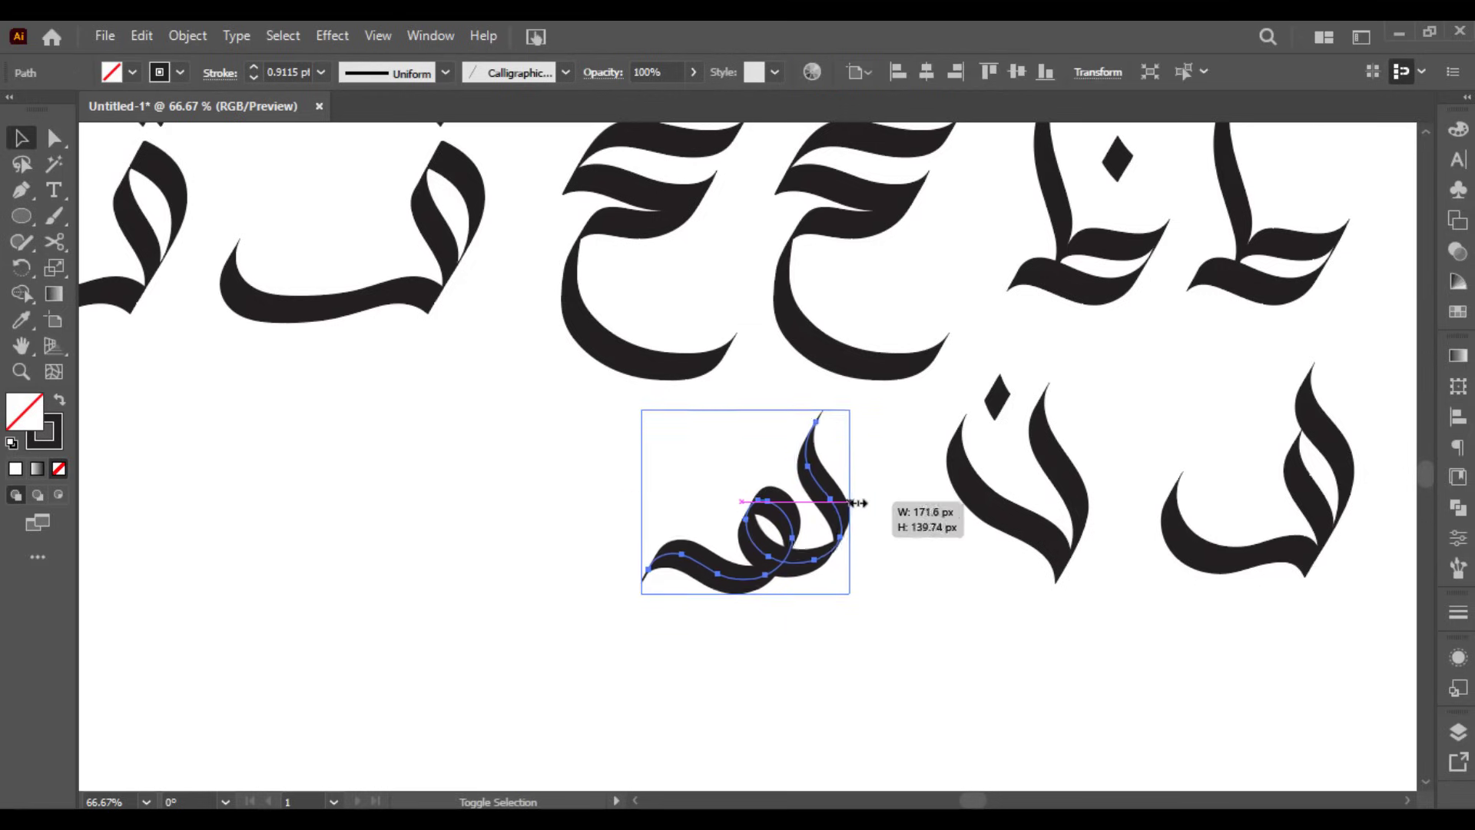
drag(859, 503, 866, 503)
click(871, 488)
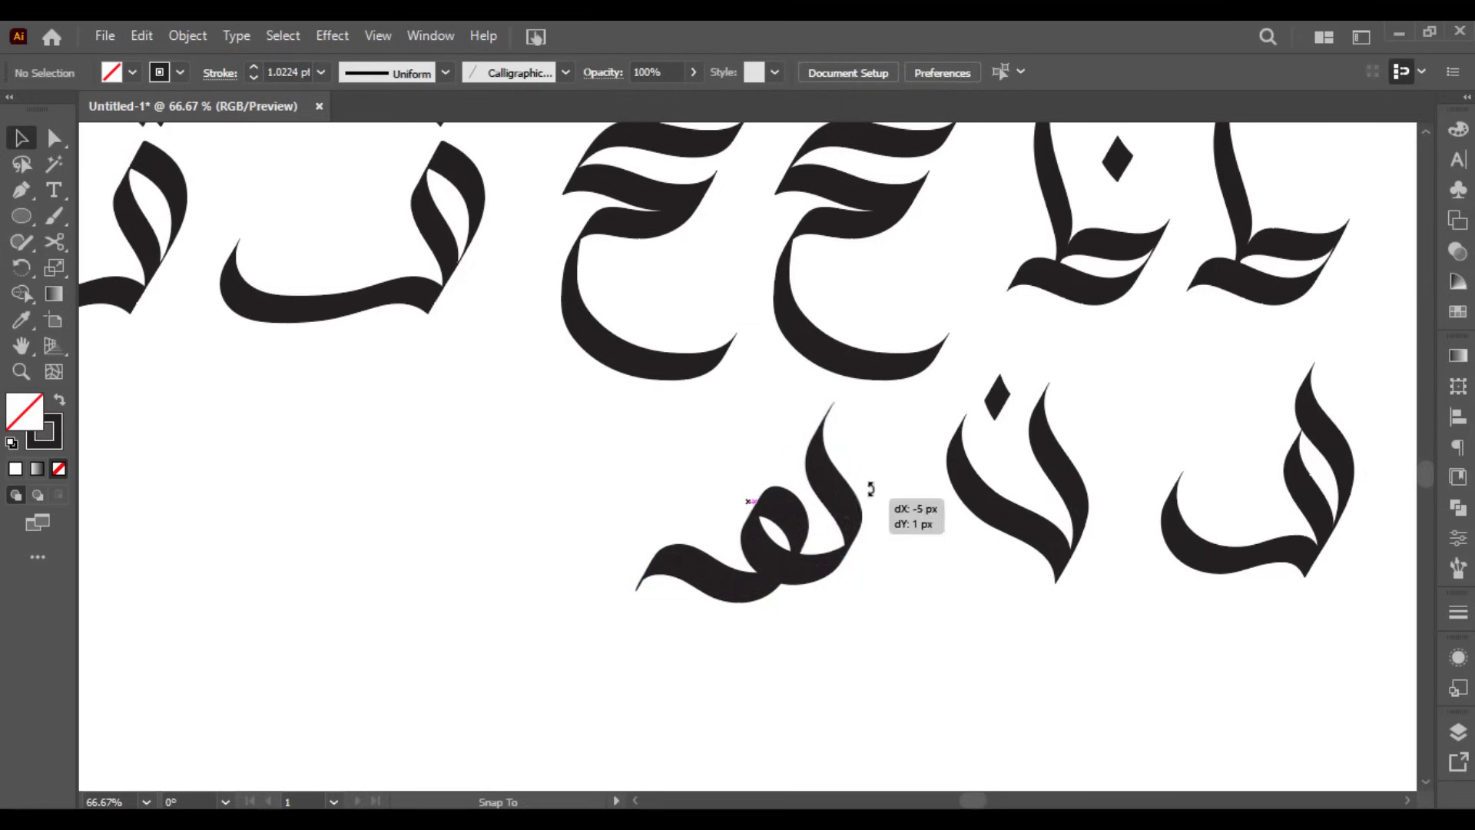
- Reposition the anchor at the top of the looped letter's stem and adjust its handle to smooth the tip's outer edge
scroll(883, 537, up, 2)
key(a)
click(753, 263)
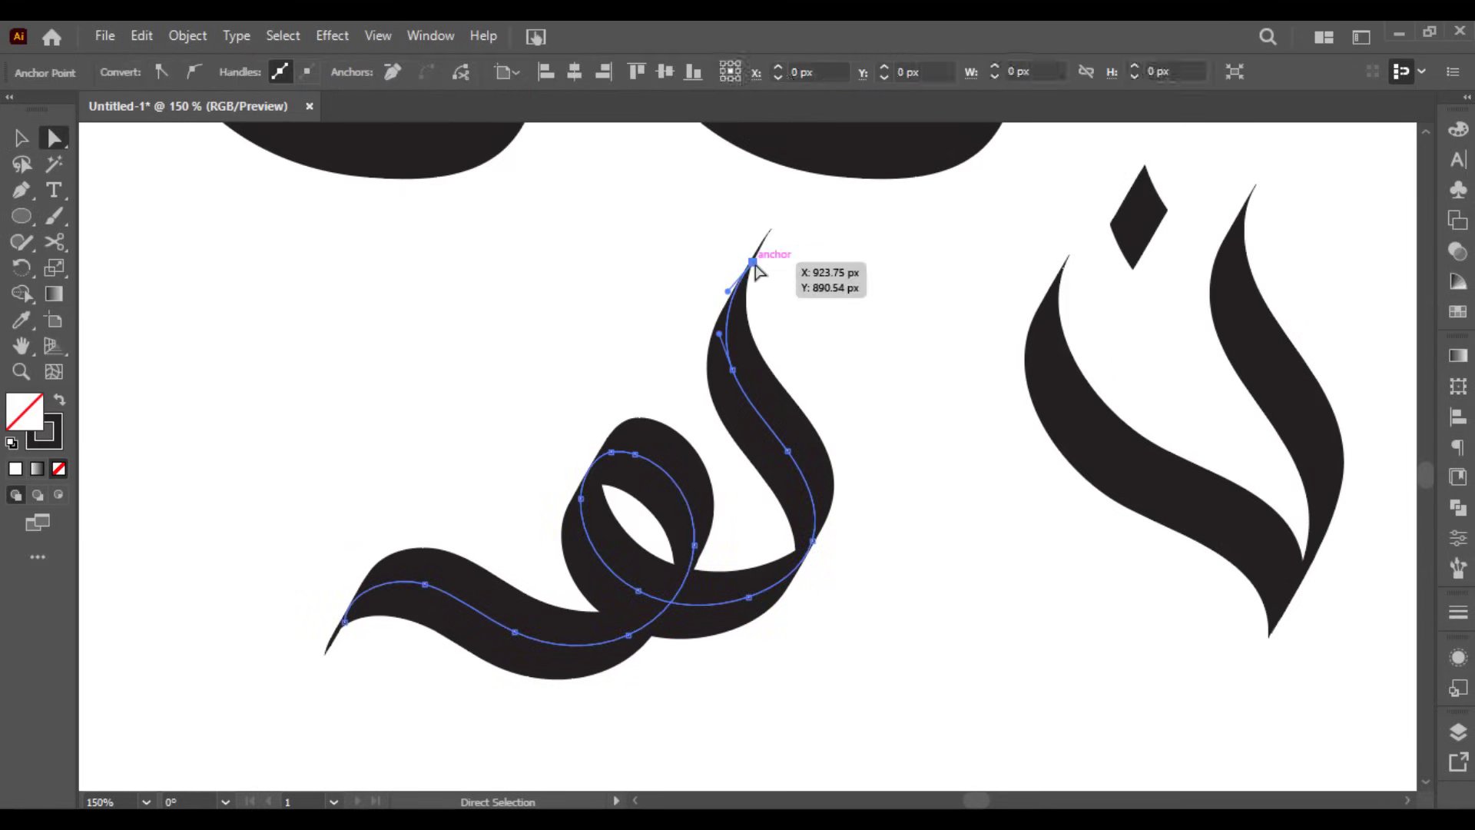
drag(727, 291, 729, 289)
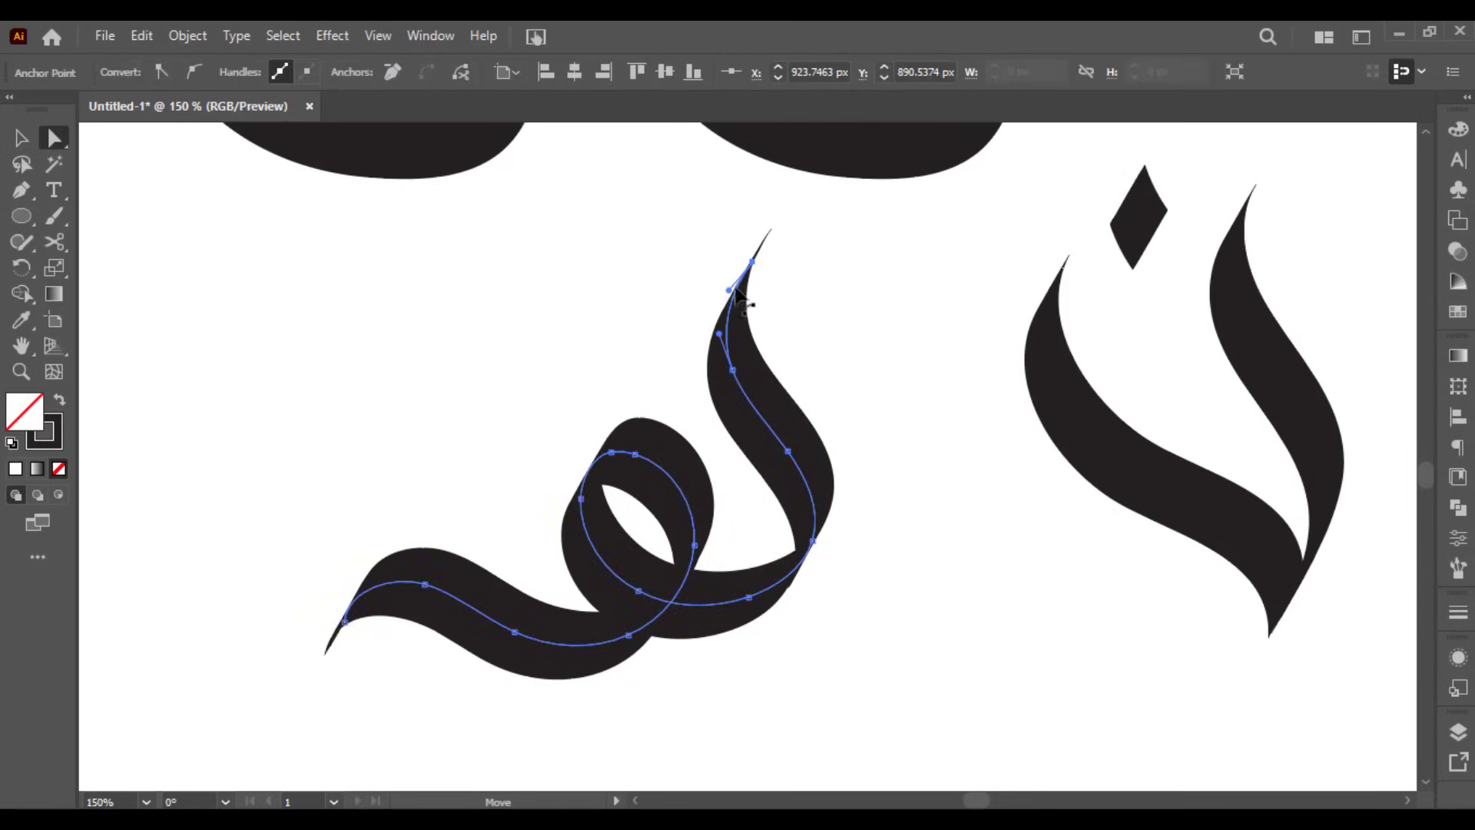
scroll(739, 288, up, 2)
drag(764, 236, 730, 264)
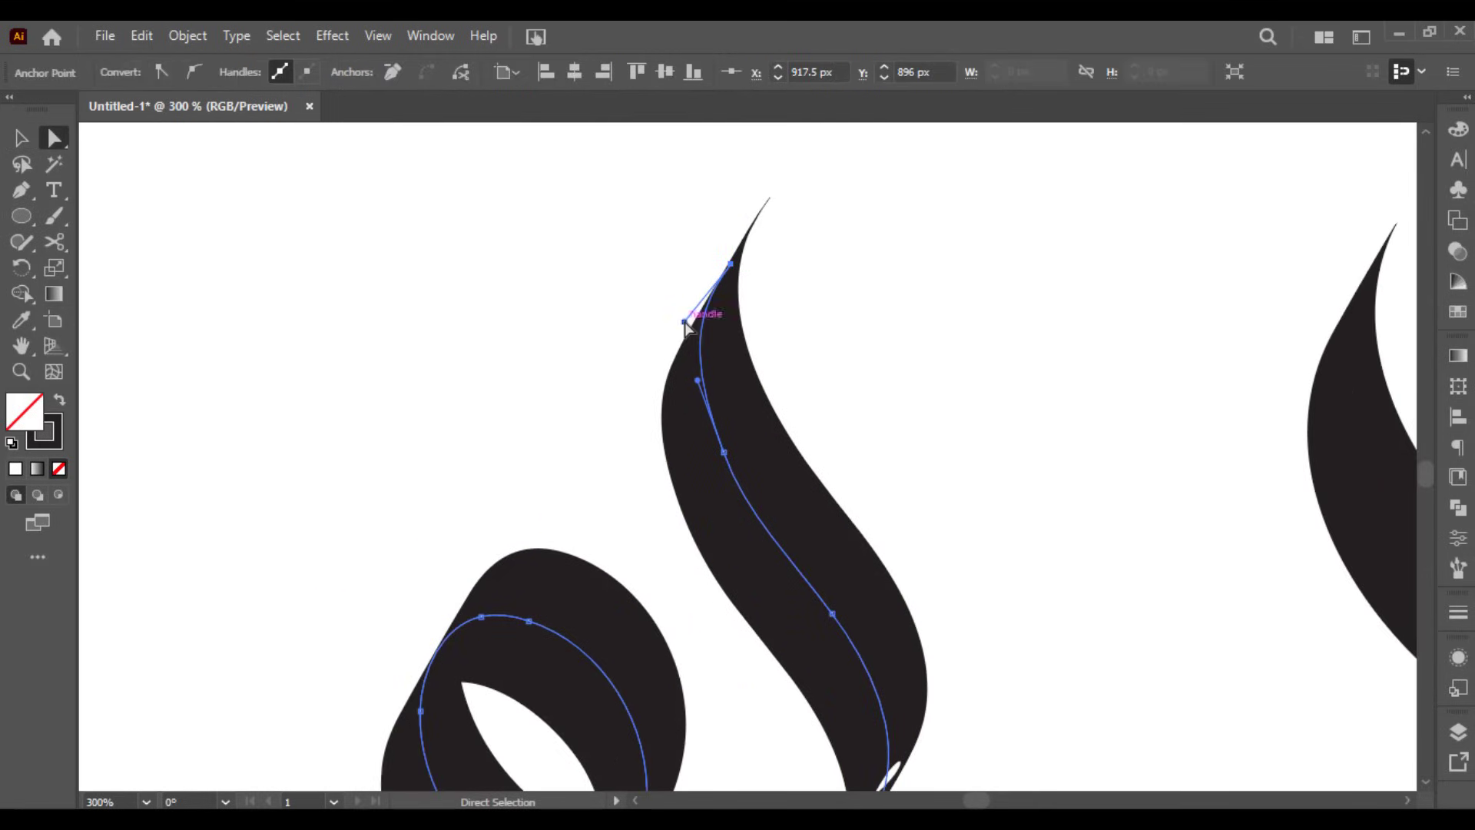
click(690, 321)
click(725, 278)
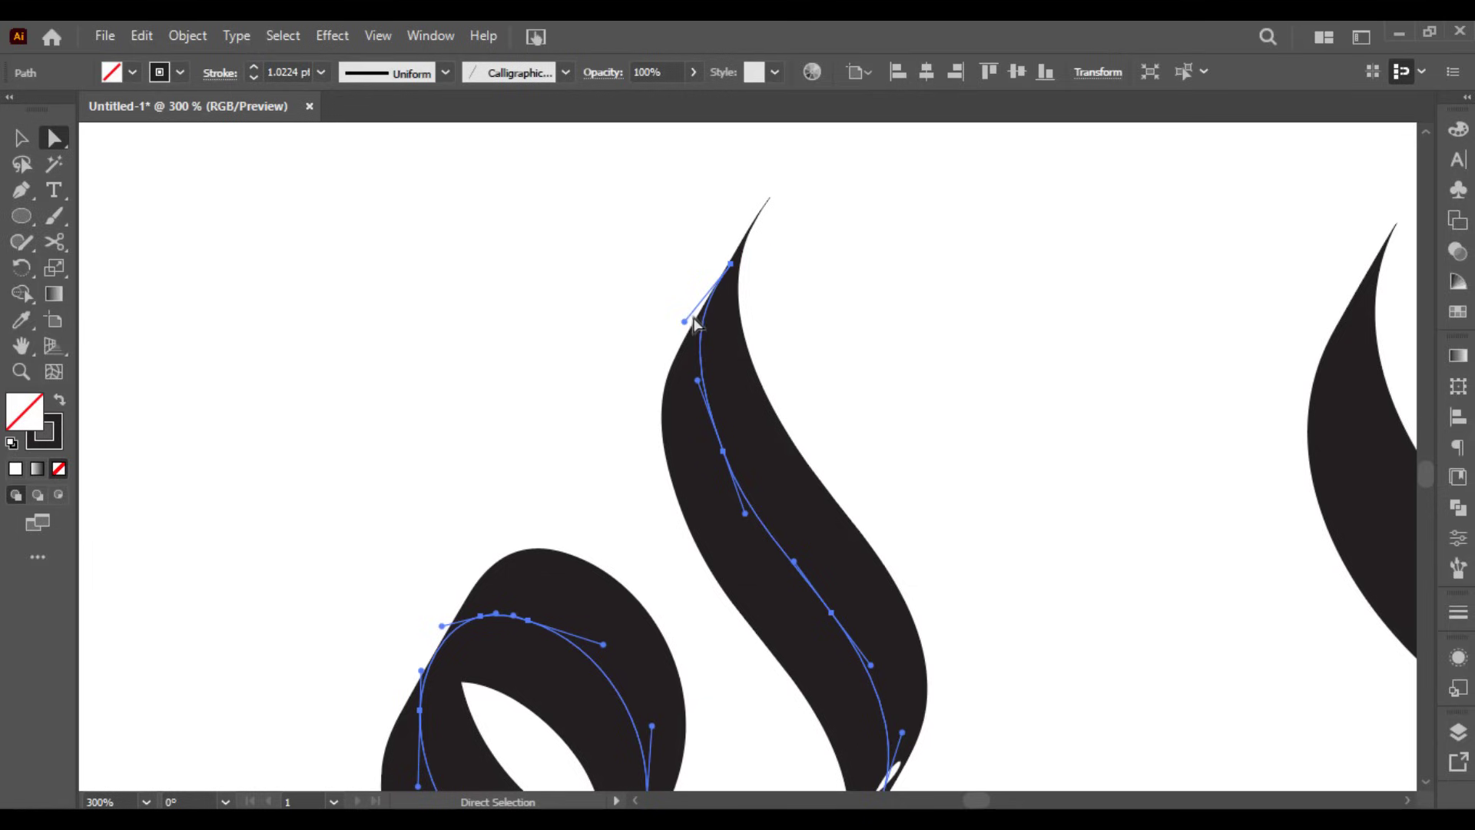
mouse_move(685, 321)
mouse_down()
mouse_move(702, 307)
mouse_move(709, 328)
mouse_up()
click(781, 323)
- Adjust the handle at the left end of the looped letter's wavy tail to smooth its pointed tip
scroll(782, 321, down, 2)
drag(806, 343, 942, 281)
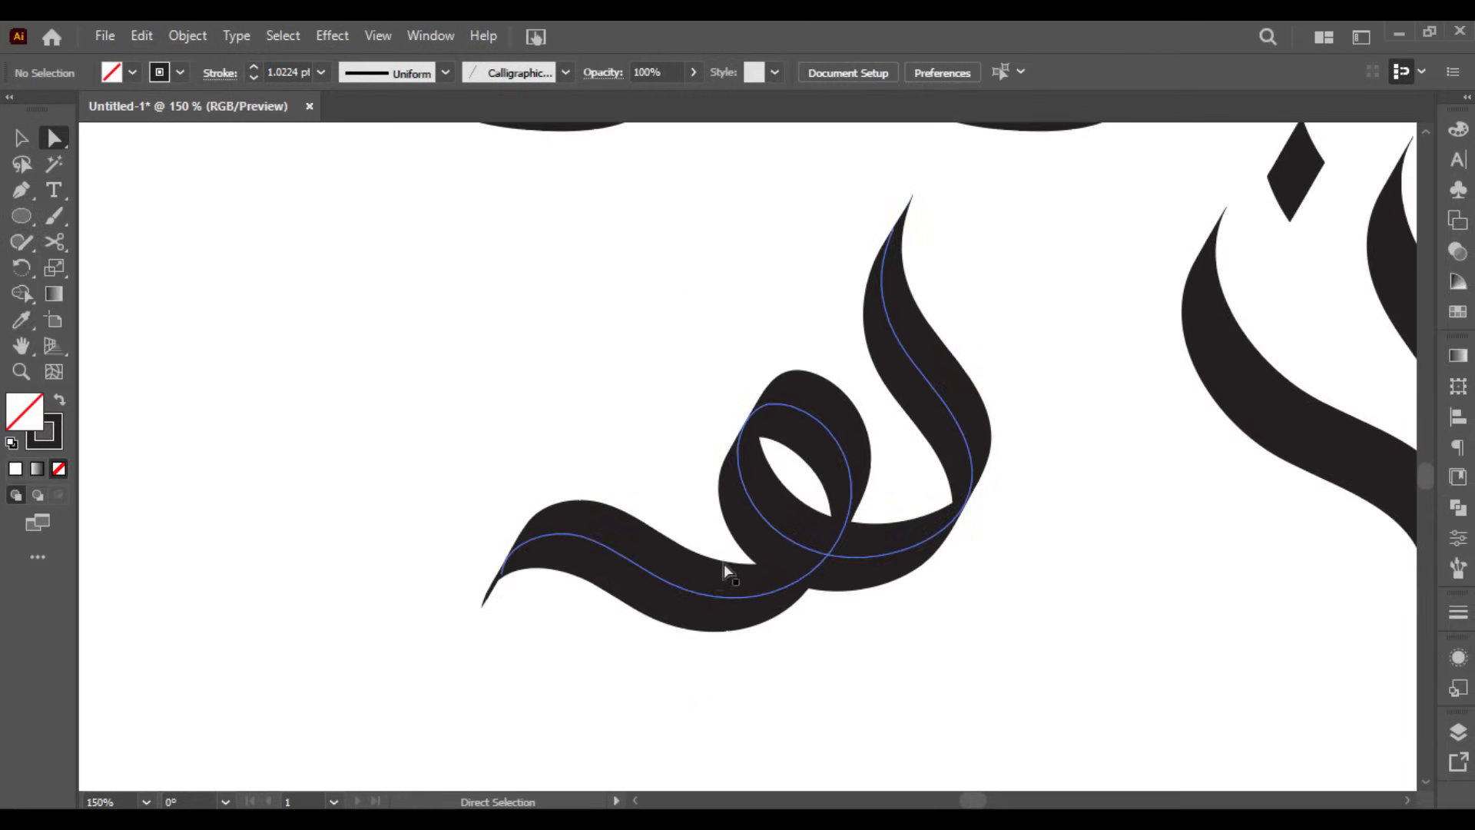
scroll(501, 575, up, 2)
click(502, 576)
click(502, 575)
mouse_move(510, 508)
mouse_down()
mouse_move(500, 483)
mouse_move(529, 521)
mouse_move(542, 507)
mouse_up()
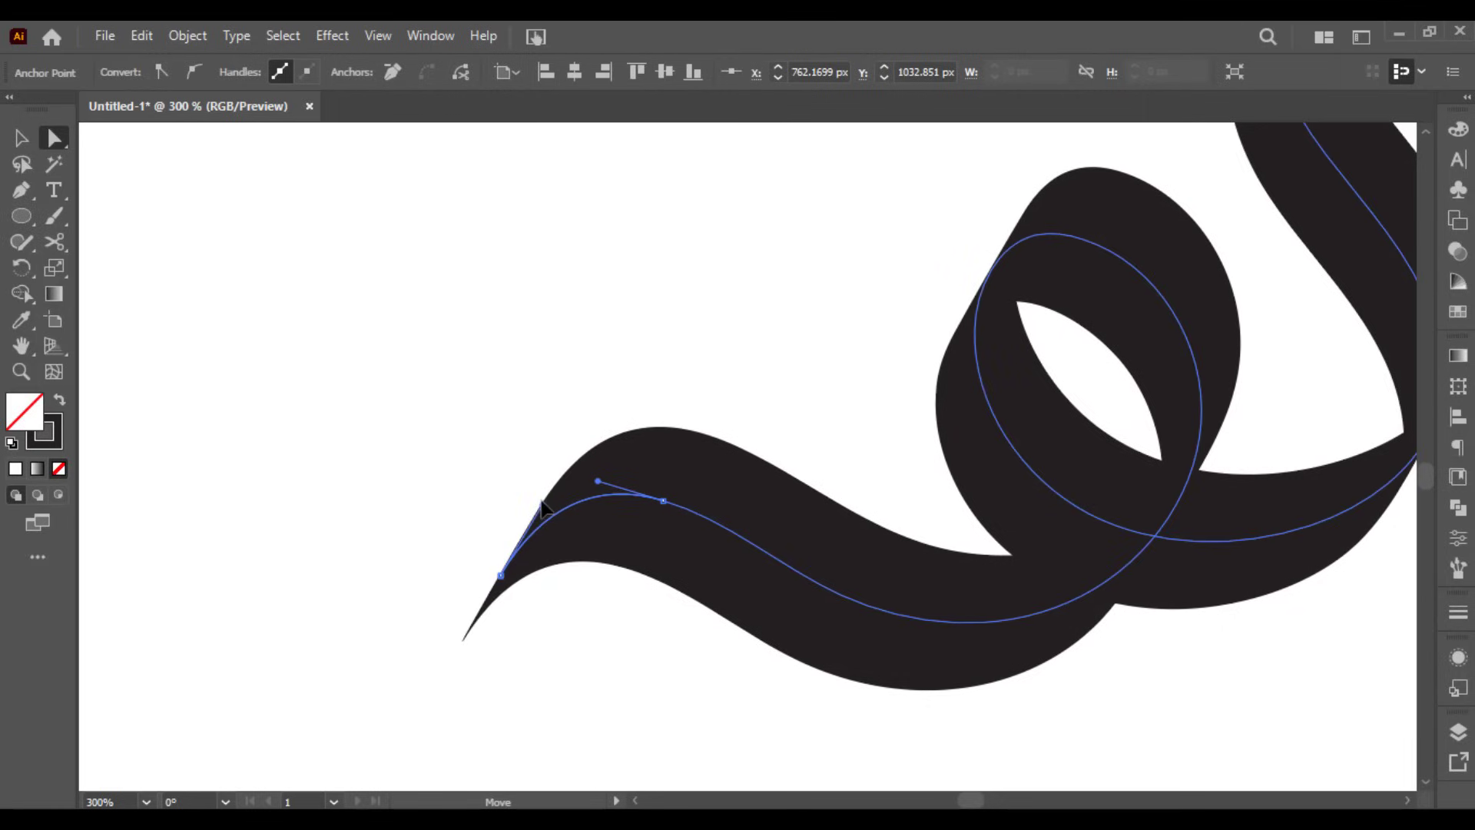
- Move the looped fourth-row letter slightly right and up, closer to the neighbouring dotted letter
click(621, 386)
scroll(621, 384, down, 3)
drag(677, 362, 690, 419)
scroll(691, 411, down, 2)
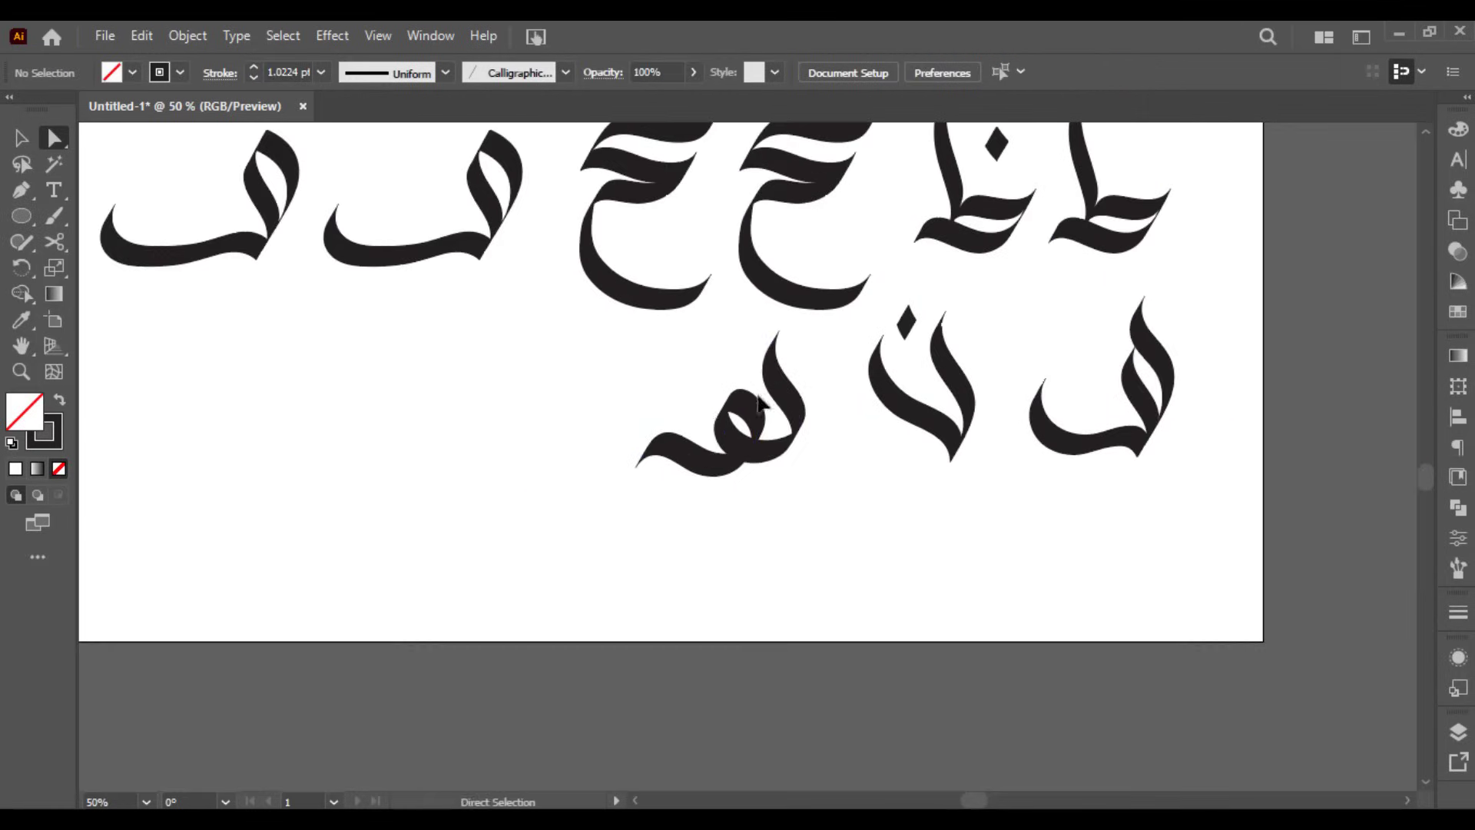
key(v)
mouse_move(792, 401)
mouse_down()
mouse_move(816, 401)
mouse_move(815, 385)
mouse_up()
click(866, 435)
drag(920, 433, 1114, 481)
- Paint a fourth fourth-row letter with two stacked wavy strokes, a long sweeping left tail and two adjoining dots beneath it
scroll(802, 422, up, 1)
drag(697, 488, 725, 480)
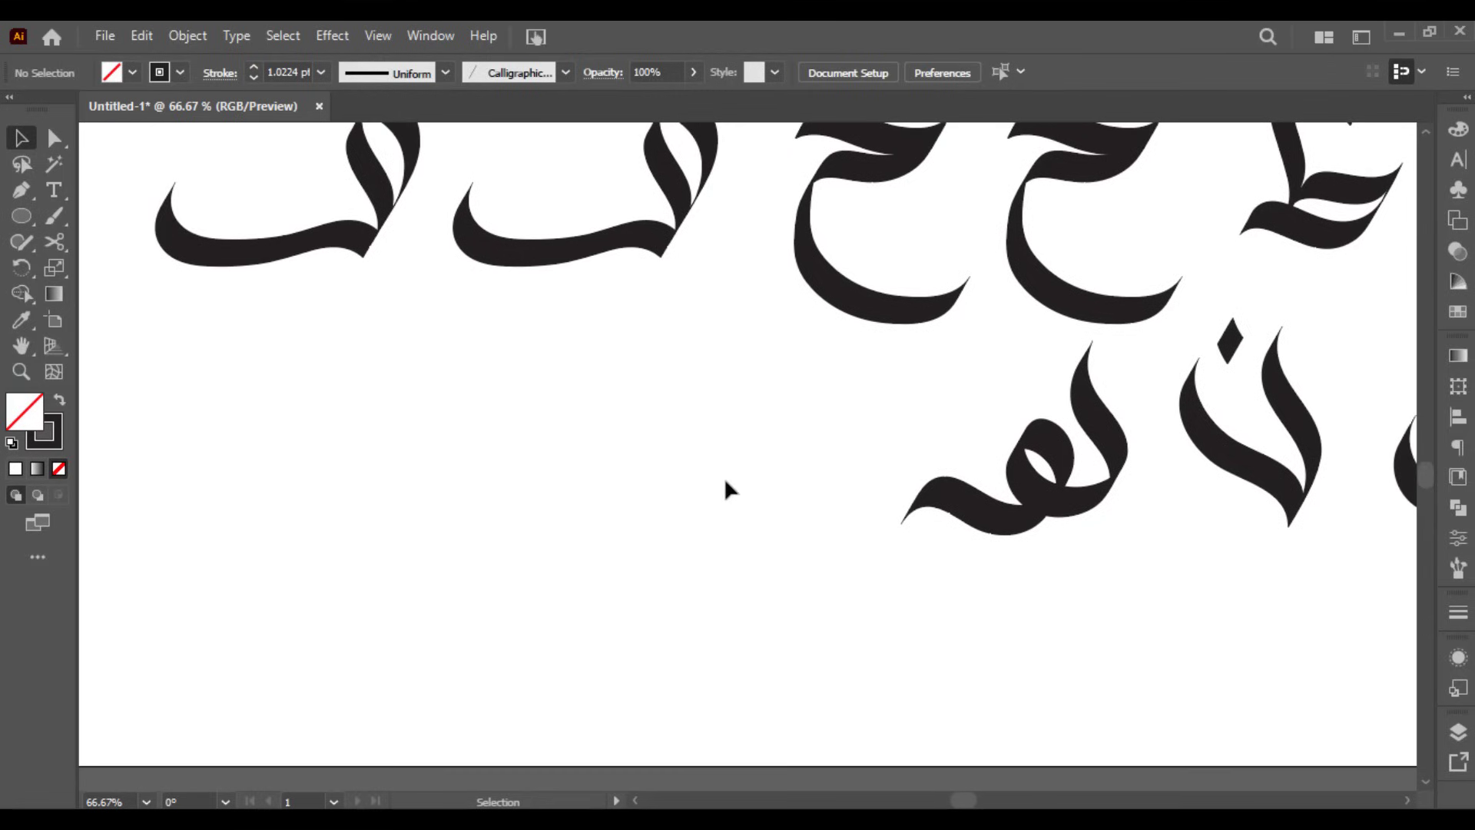
key(b)
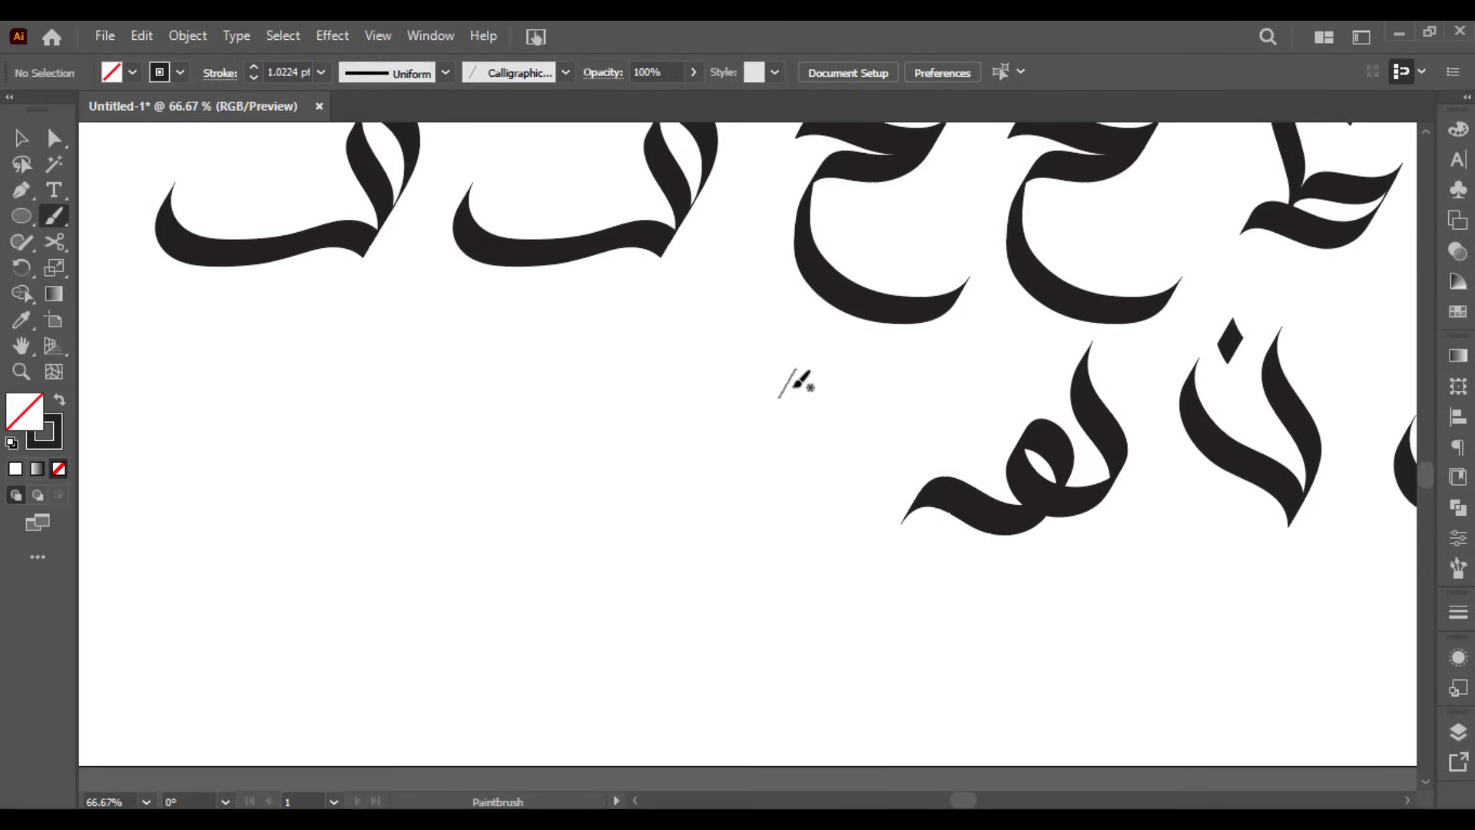
drag(763, 405, 652, 394)
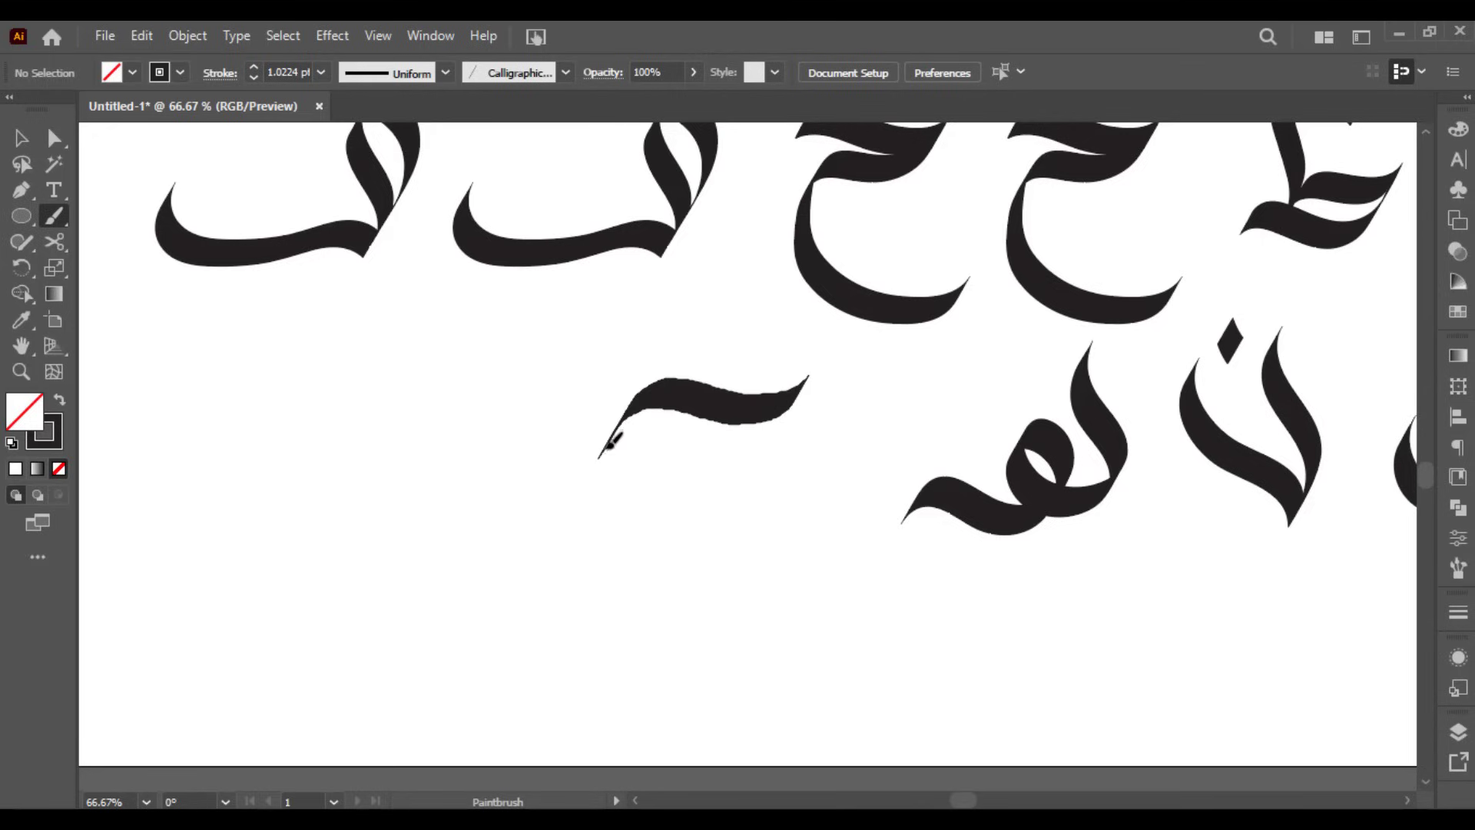
mouse_move(609, 446)
mouse_down()
mouse_move(800, 430)
mouse_move(665, 510)
mouse_move(515, 489)
mouse_move(467, 532)
mouse_up()
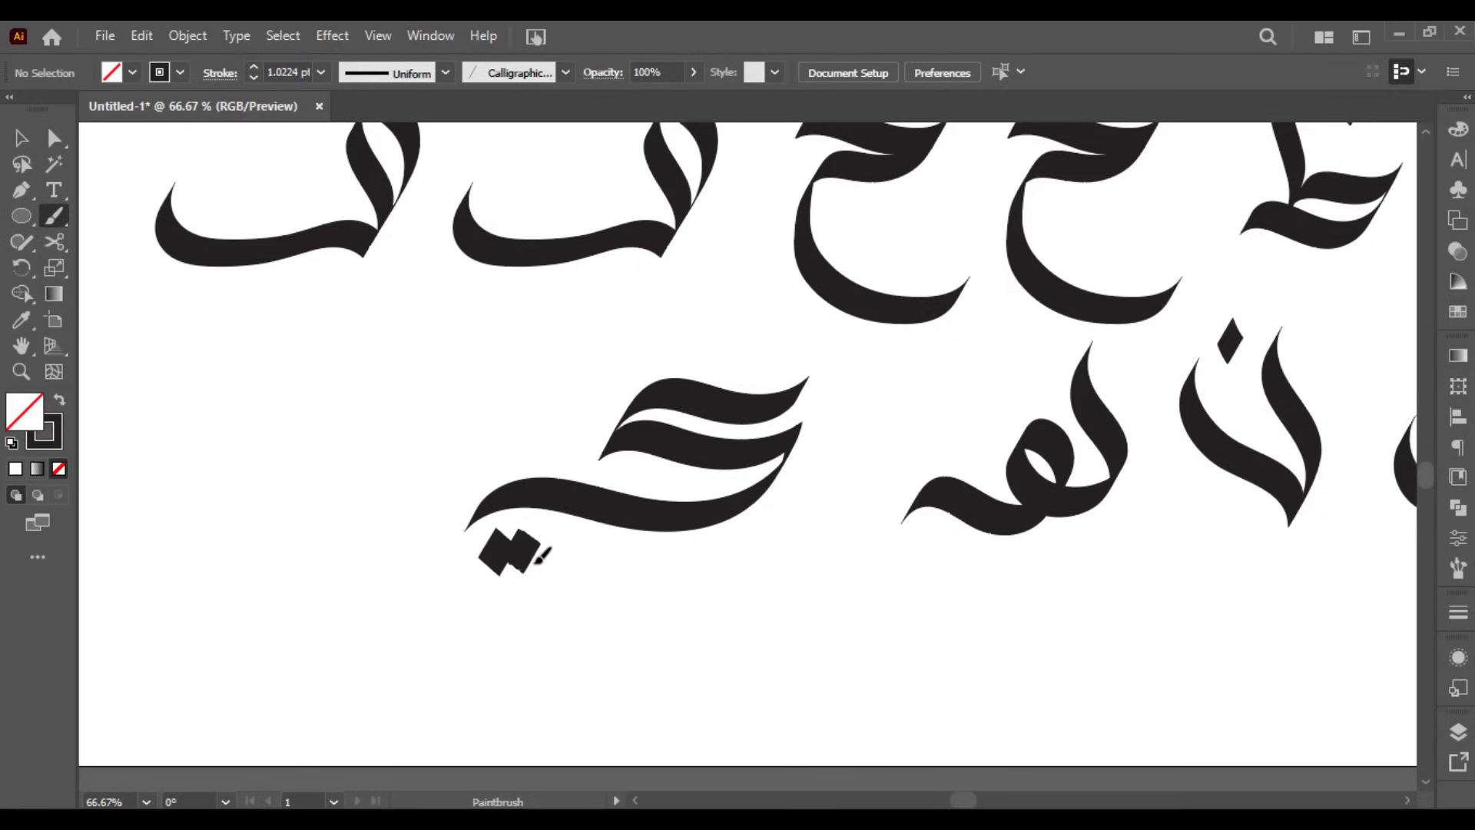
- Adjust the handle at the right end of the new letter's top wavy stroke to reshape its tip
key(v)
key(space)
drag(615, 546, 672, 543)
scroll(742, 383, up, 2)
key(a)
click(1005, 396)
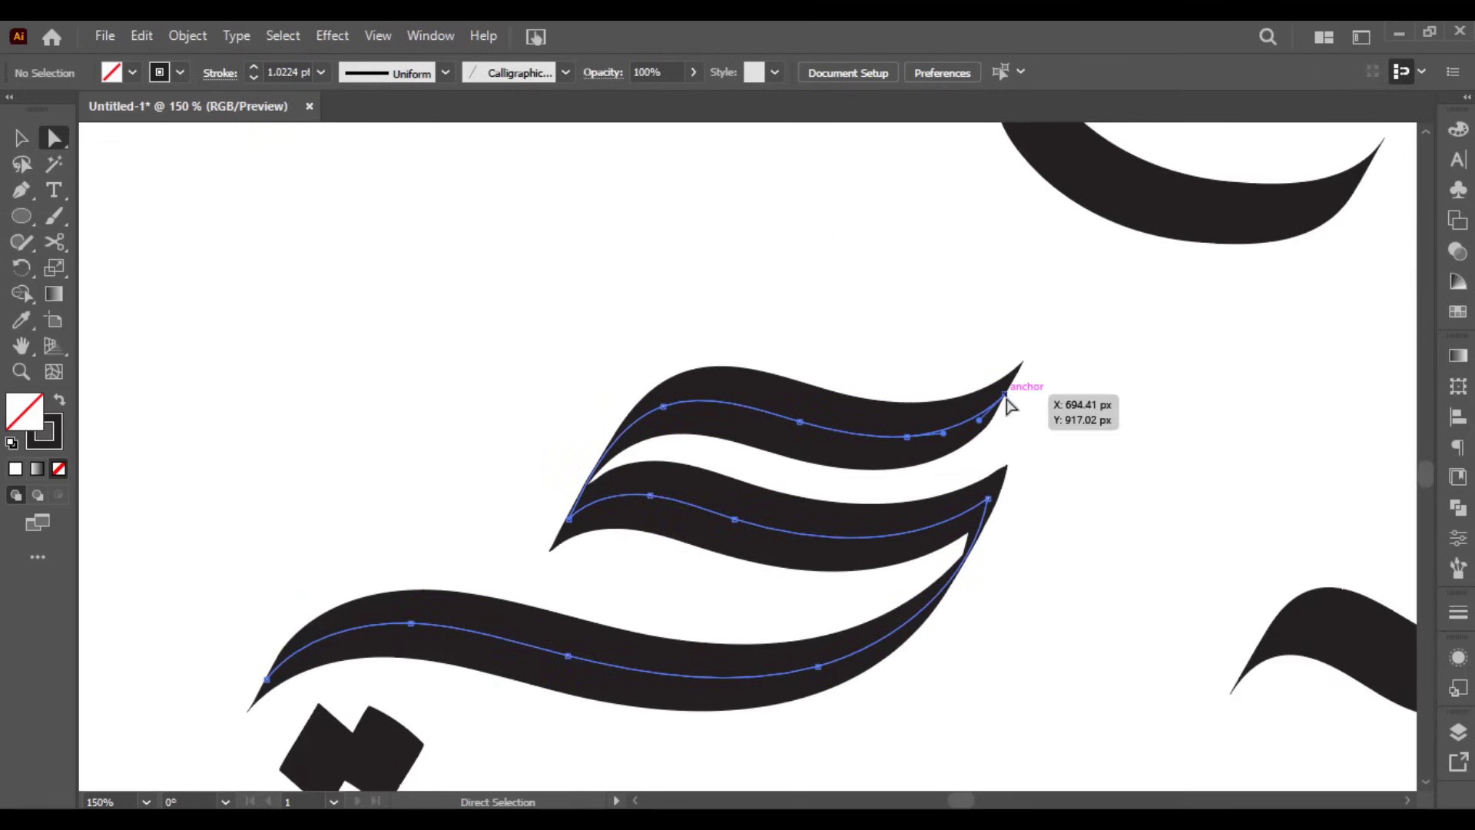
drag(980, 420, 983, 434)
click(1076, 447)
- Adjust the handle at the right-hand turn where the new letter's middle stroke folds into its long tail
key(space)
mouse_move(974, 536)
mouse_down()
mouse_move(997, 476)
mouse_move(998, 525)
mouse_move(972, 536)
mouse_move(986, 523)
mouse_up()
click(999, 481)
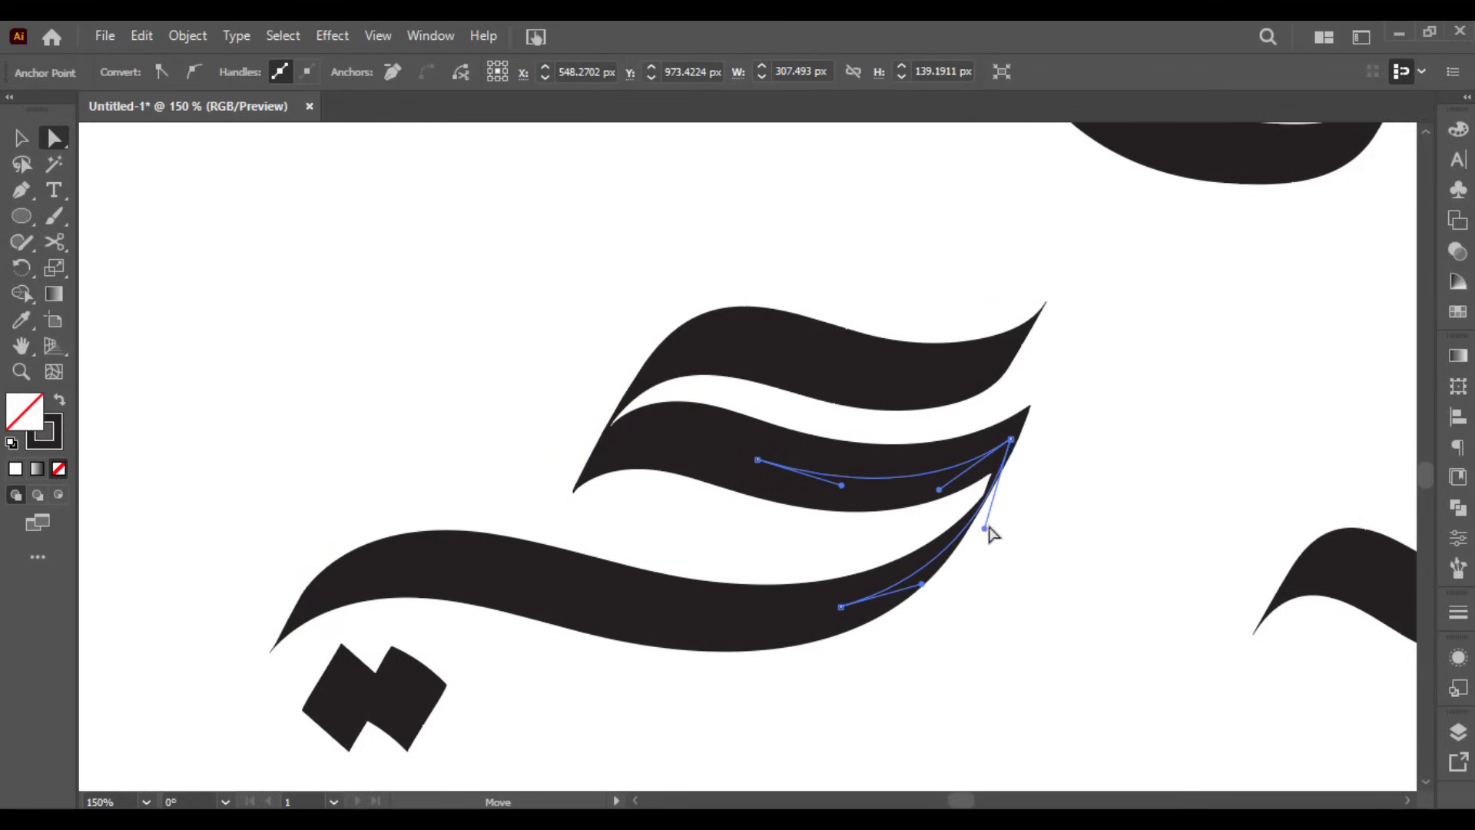
click(1037, 510)
- Adjust the handle at the left end of the new letter's long tail to smooth its pointed tip
key(space)
drag(643, 534, 918, 400)
click(578, 474)
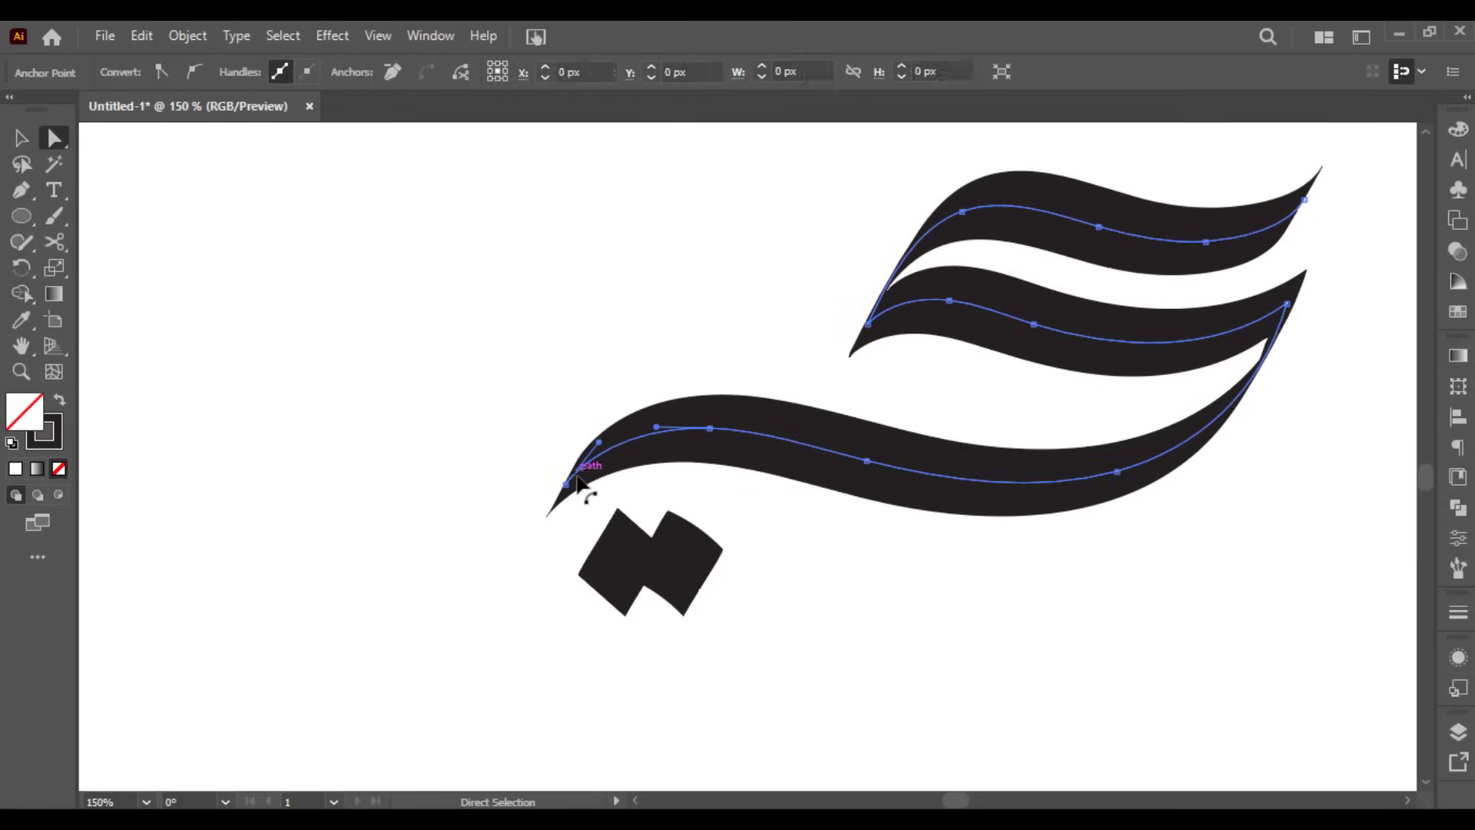
click(565, 484)
mouse_move(603, 451)
mouse_down()
mouse_move(597, 530)
mouse_move(606, 435)
mouse_up()
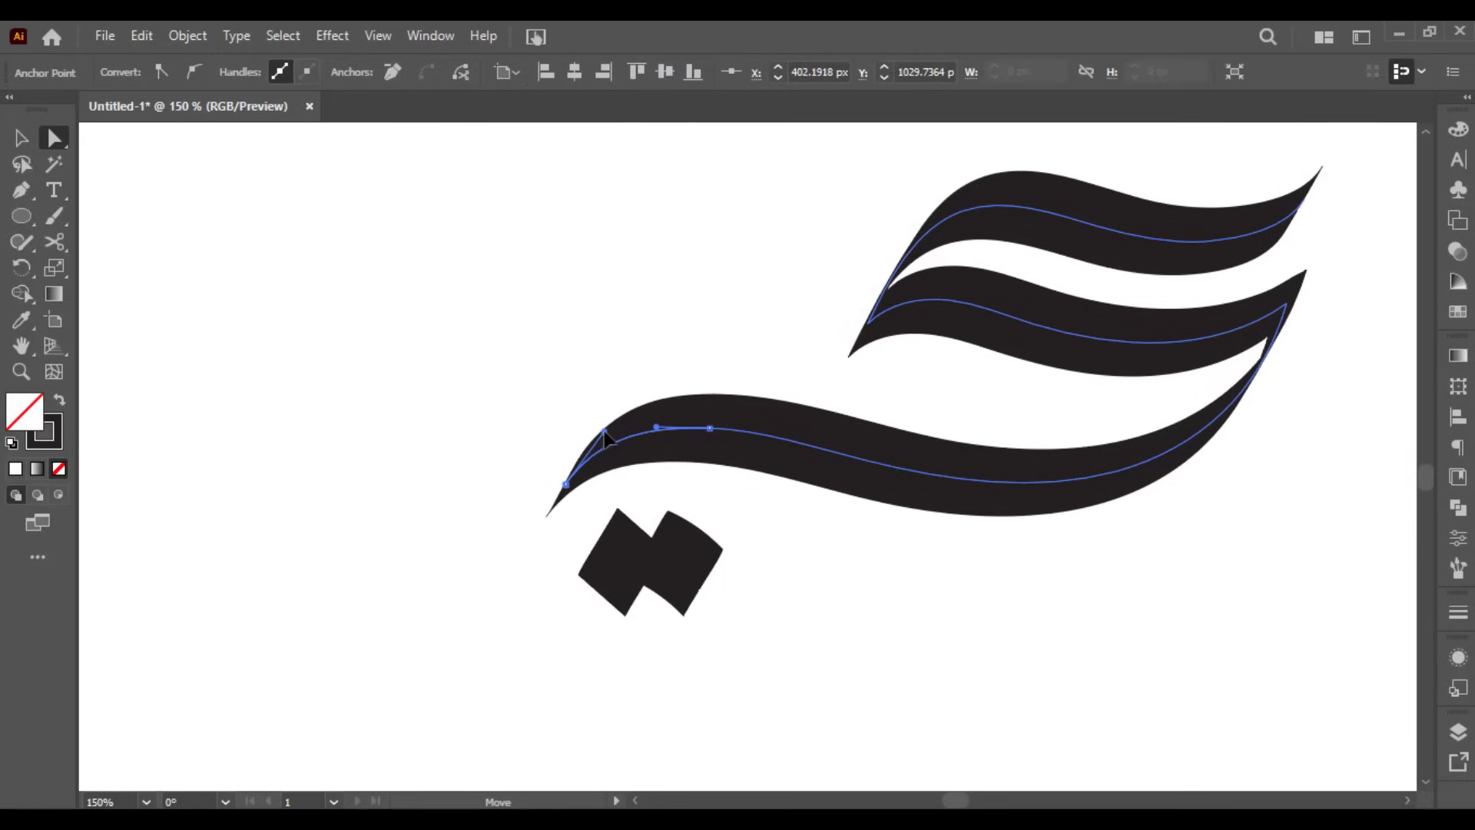
click(630, 387)
- Delete the uneven right dot below the new letter and replace it with a copy of the left dot
alt+scroll(630, 386, down, 2)
key(v)
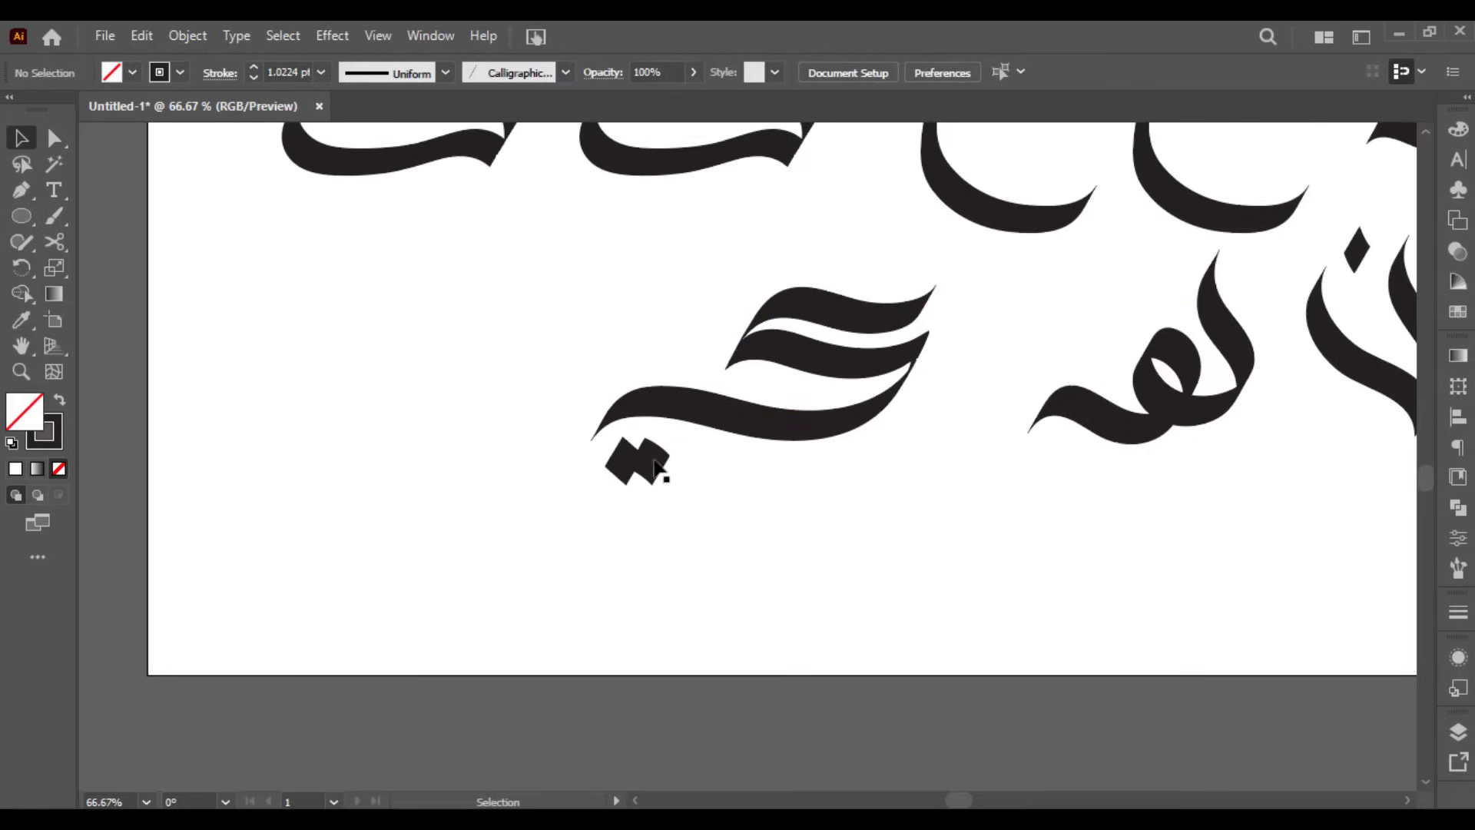
click(659, 464)
alt+scroll(650, 476, up, 5)
click(803, 436)
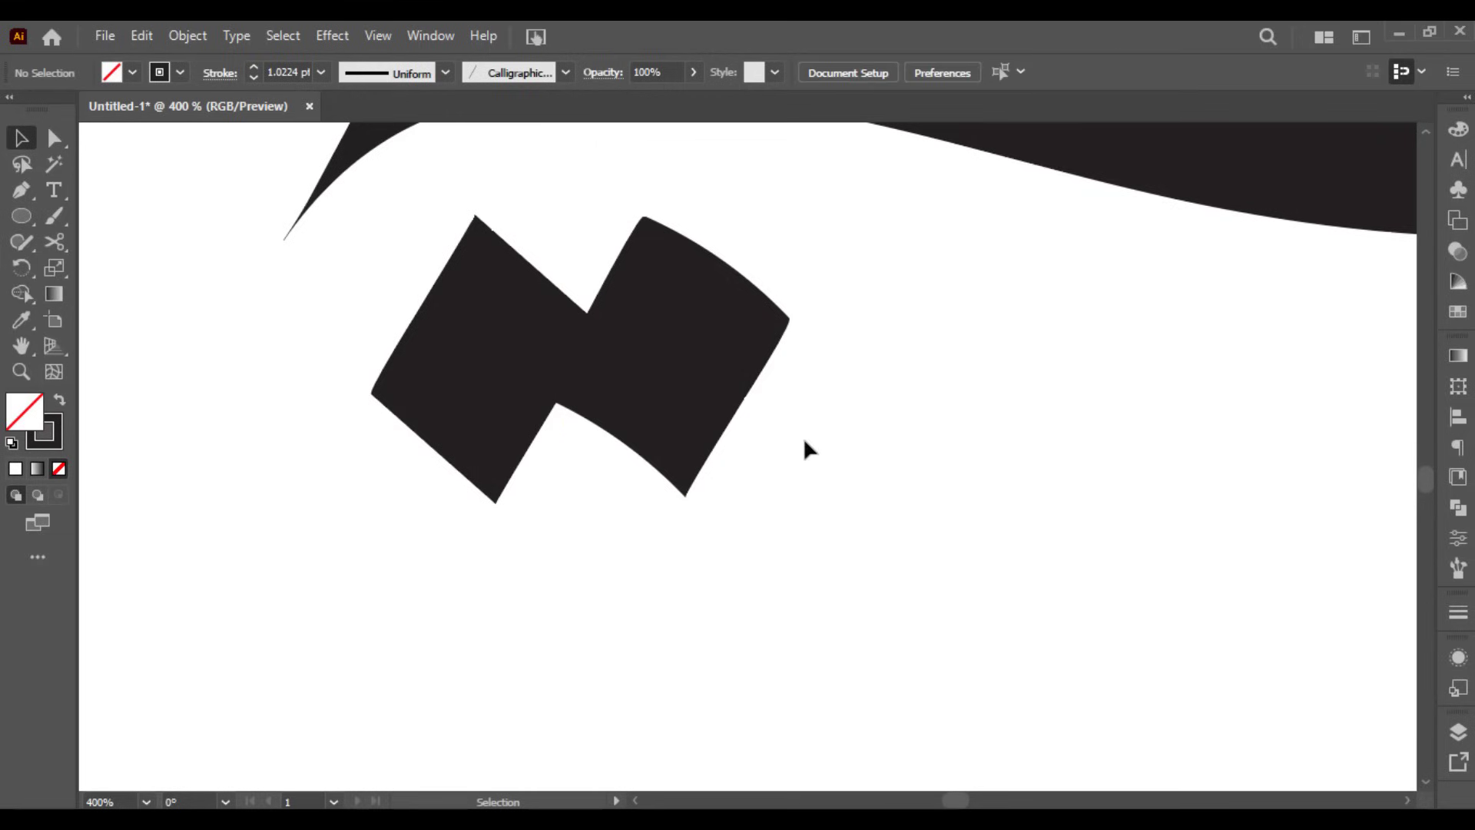
click(722, 352)
key(Delete)
alt+drag(522, 357, 699, 359)
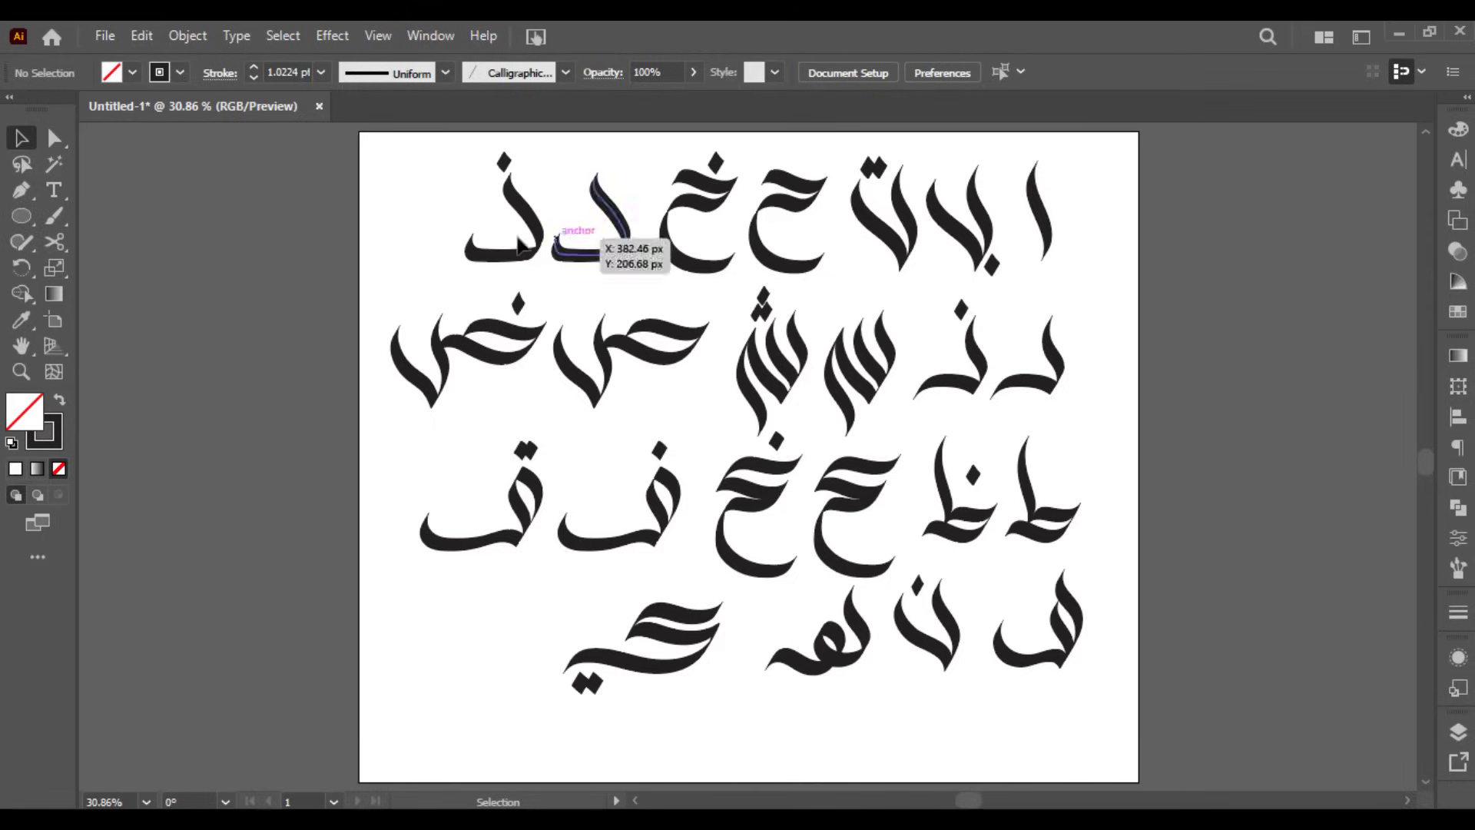
- Switch to Google Chrome, show image results for "calligraphy arabic alphabet" and preview the Shutterstock image with goyn, ayn, kof and fa
key(alt+Tab)
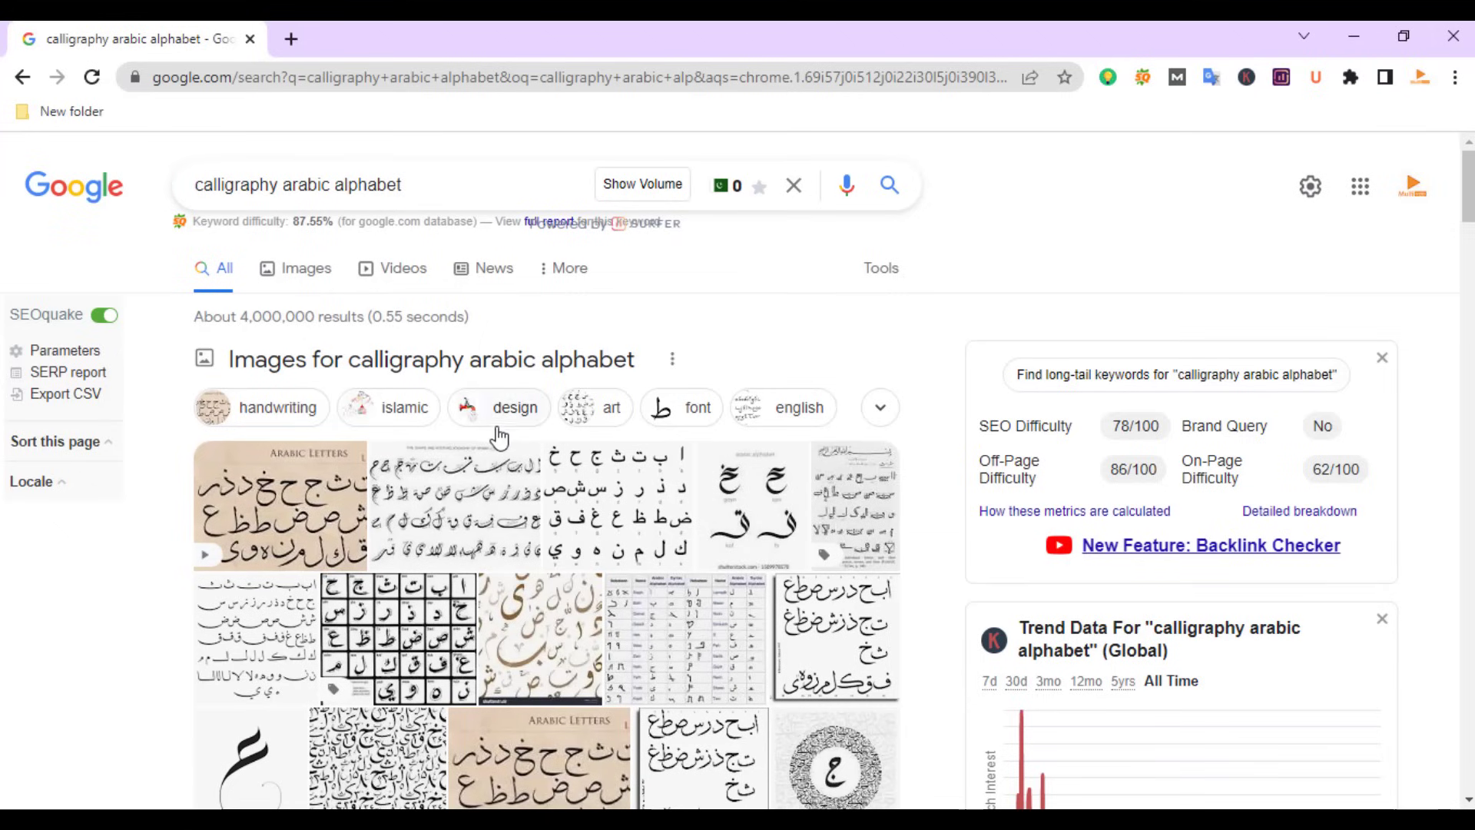
drag(401, 184, 192, 191)
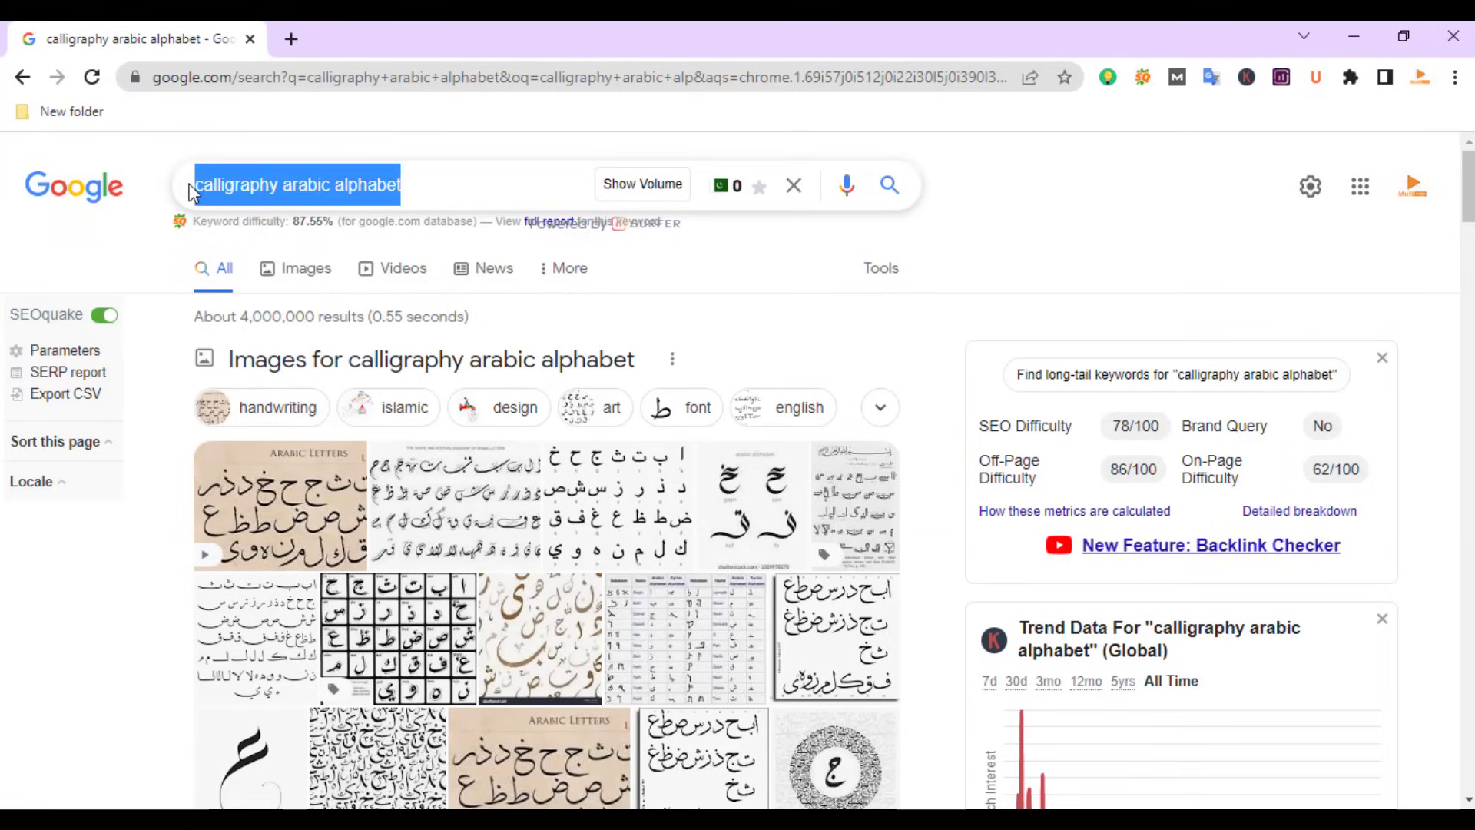
click(307, 270)
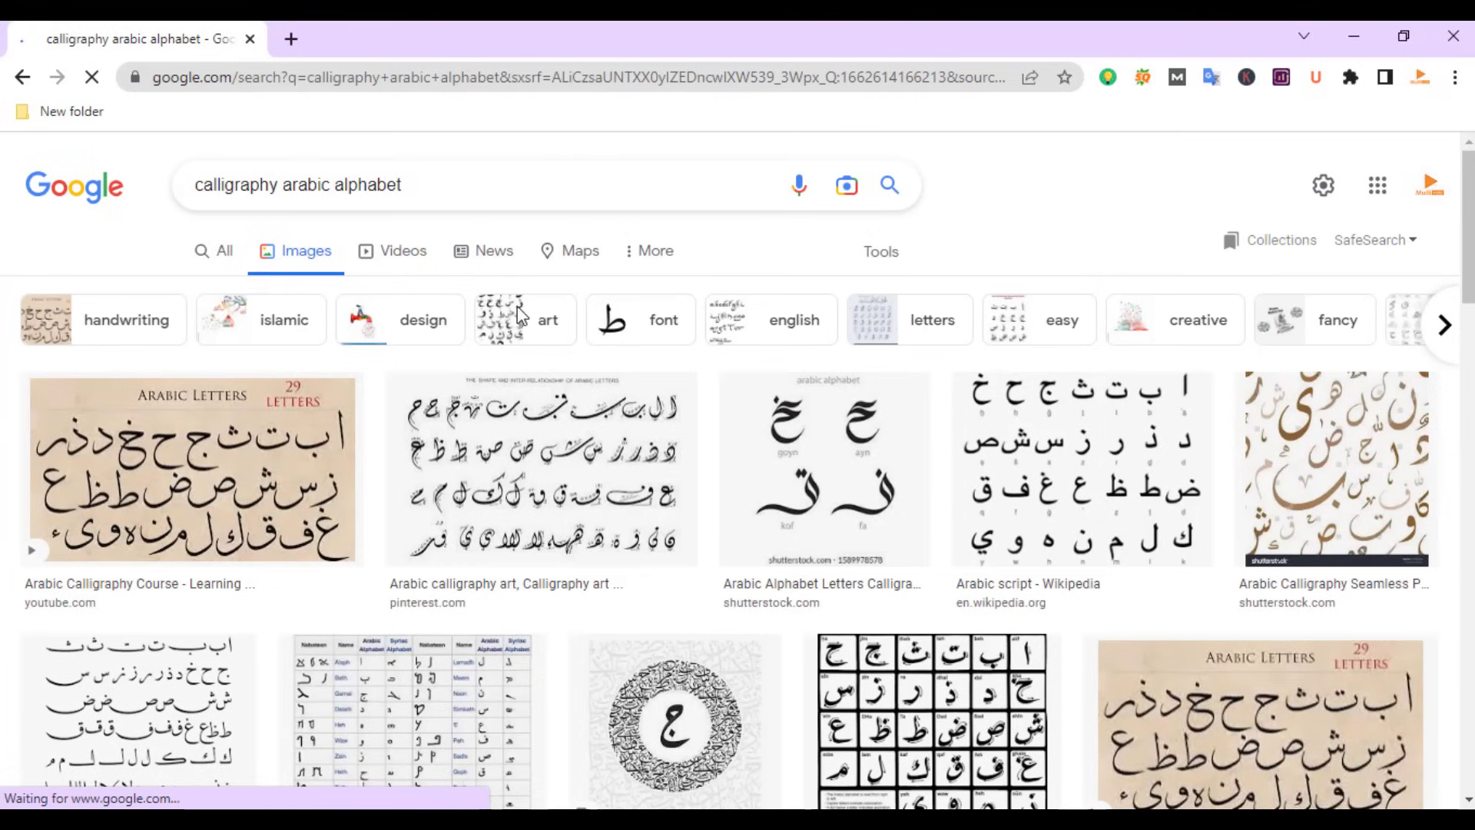
scroll(523, 315, down, 2)
click(806, 380)
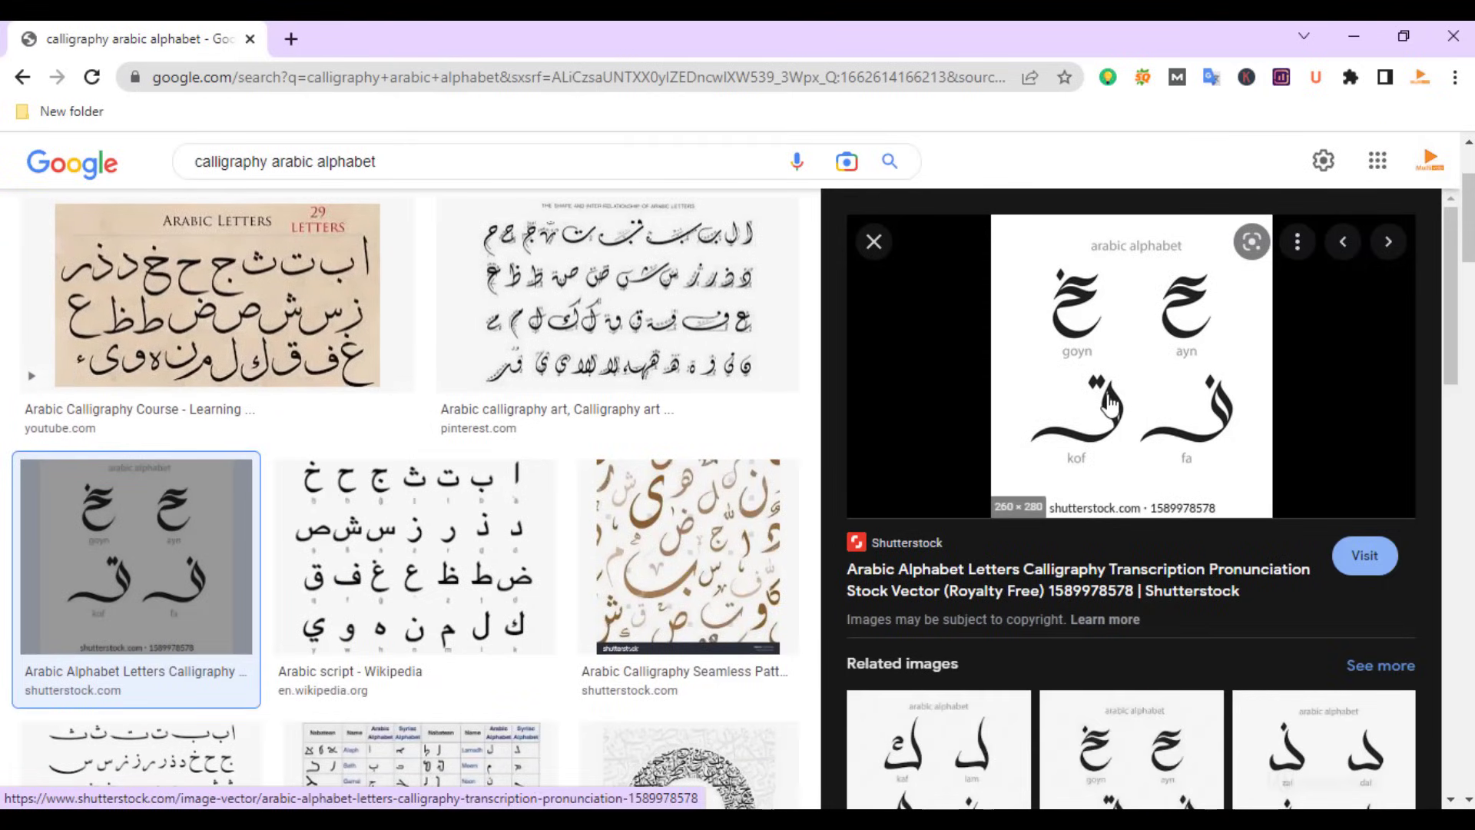
- Browse the related images, previewing the dod and sod letters and the full Arabic alphabet chart for reference
scroll(1136, 336, down, 4)
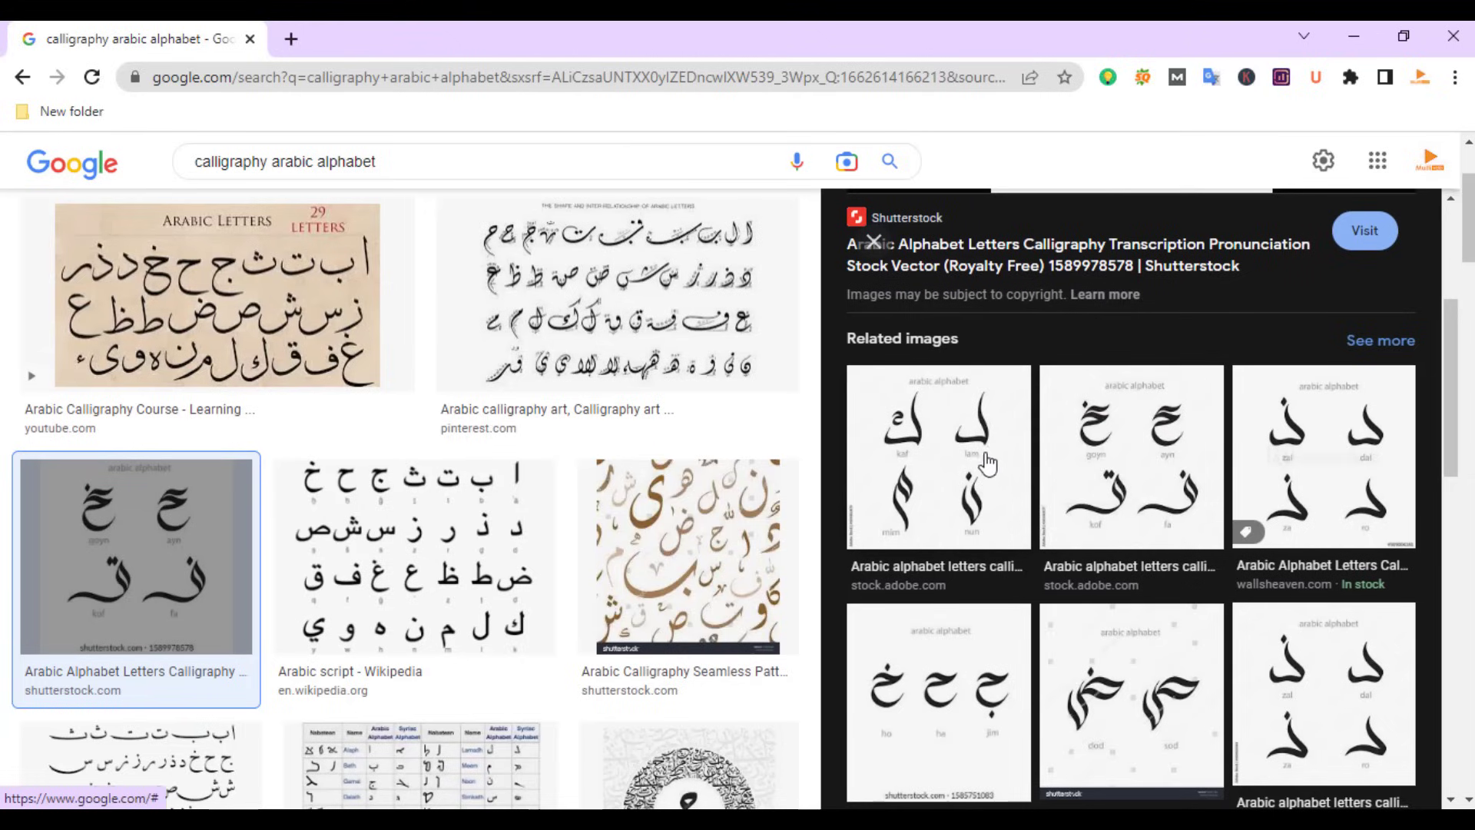
scroll(1157, 475, down, 5)
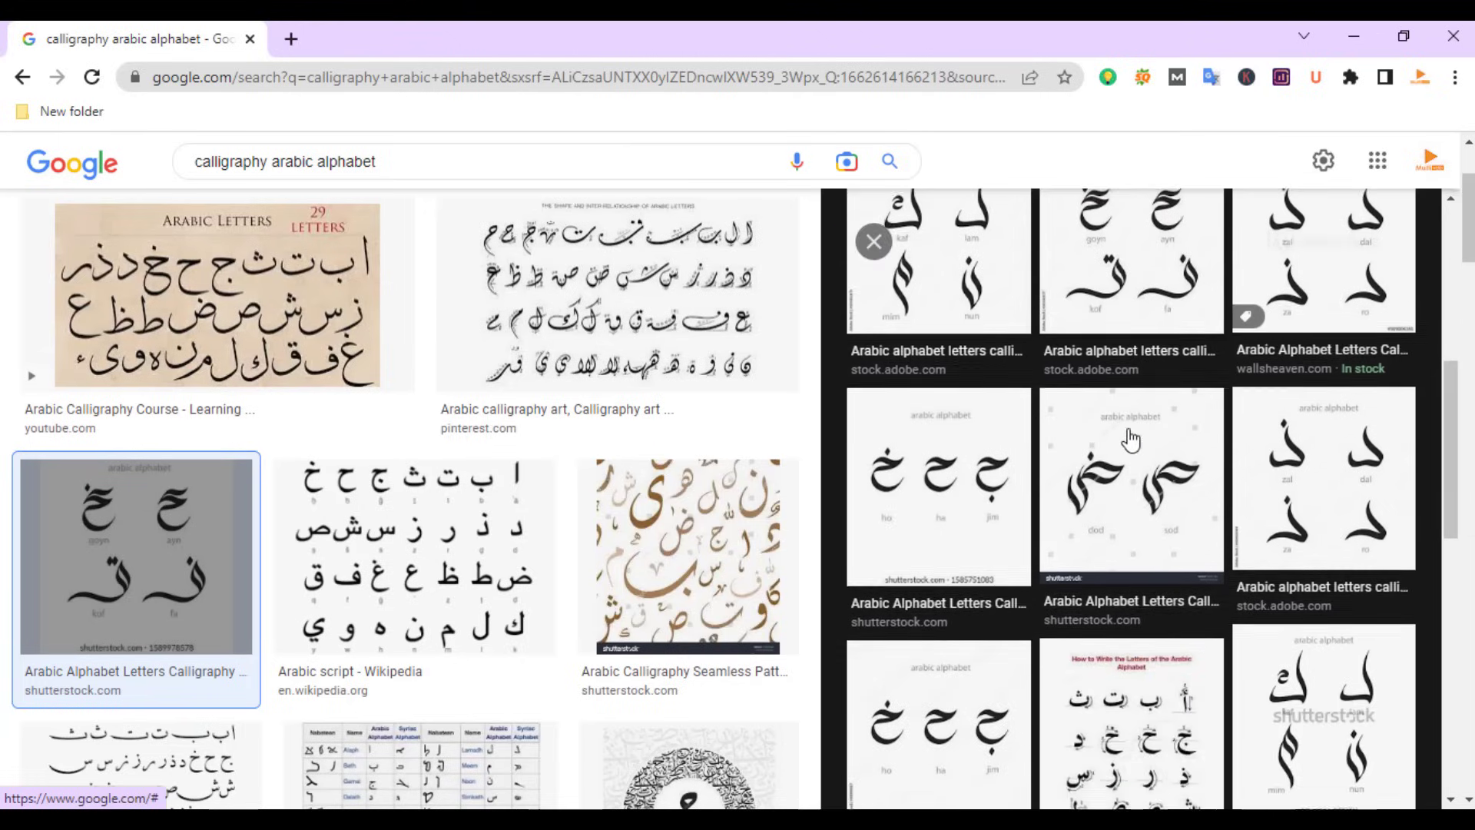
click(1170, 486)
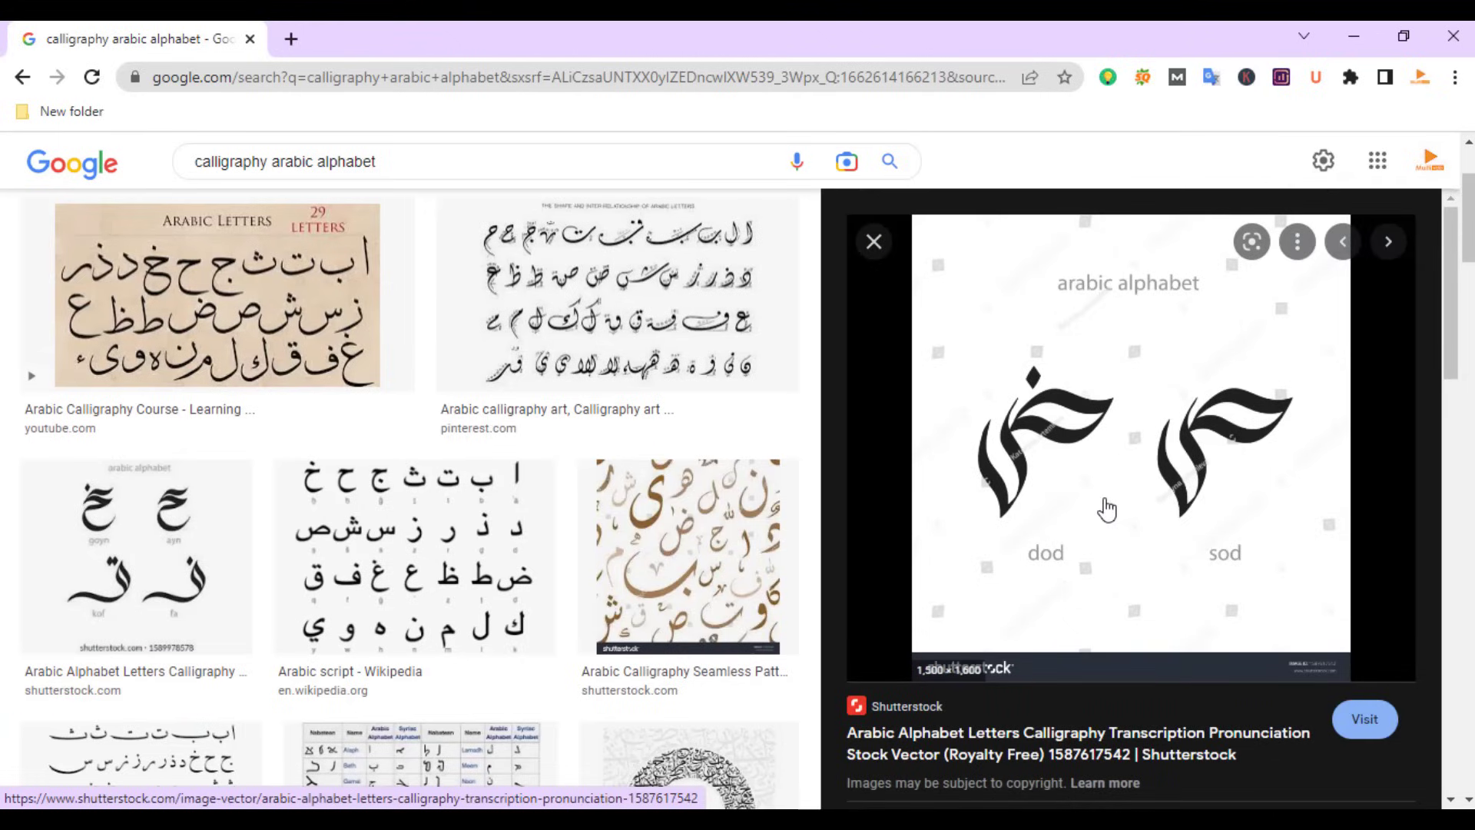
scroll(1164, 449, down, 5)
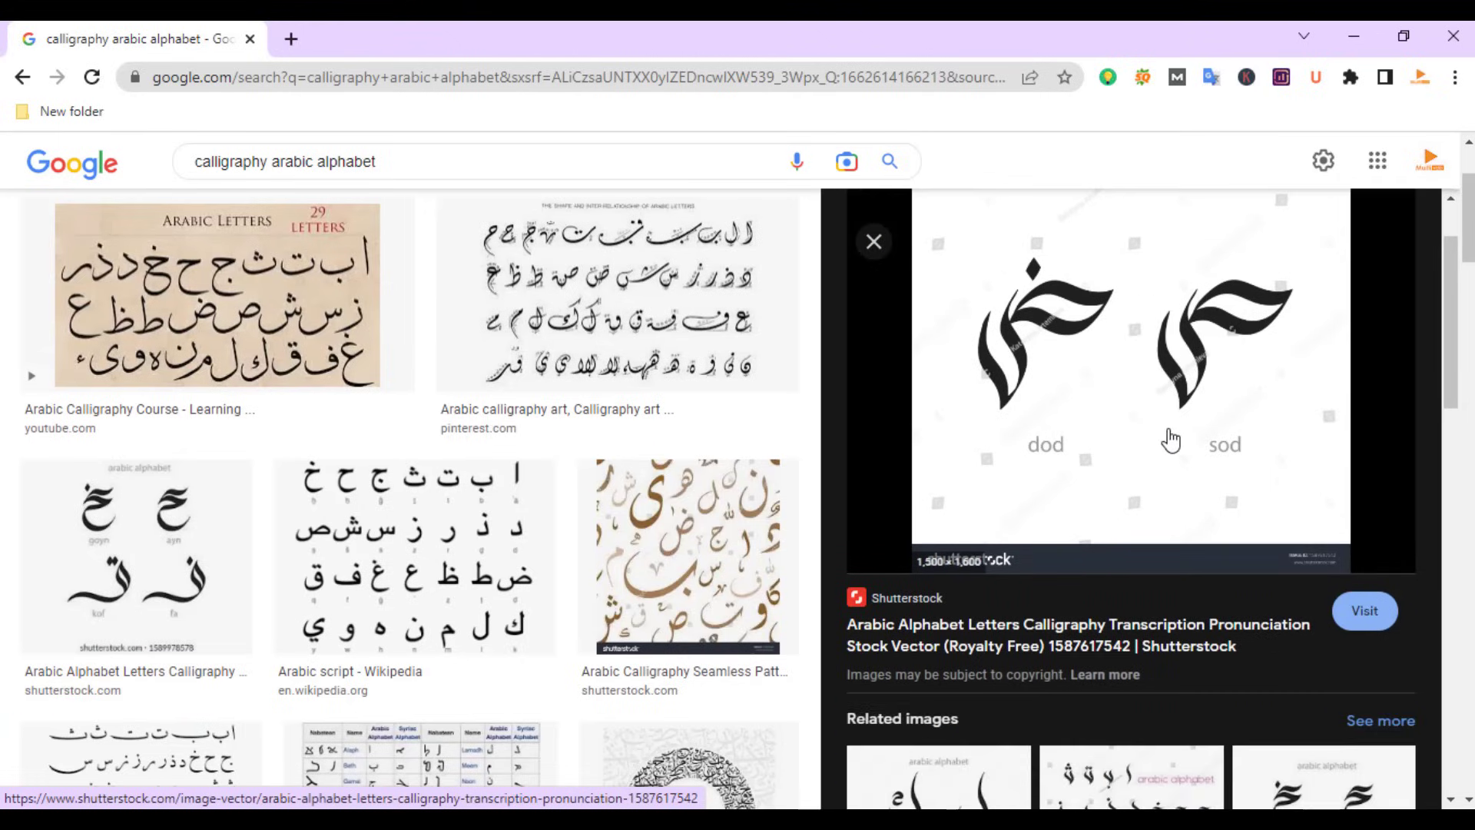
click(1147, 520)
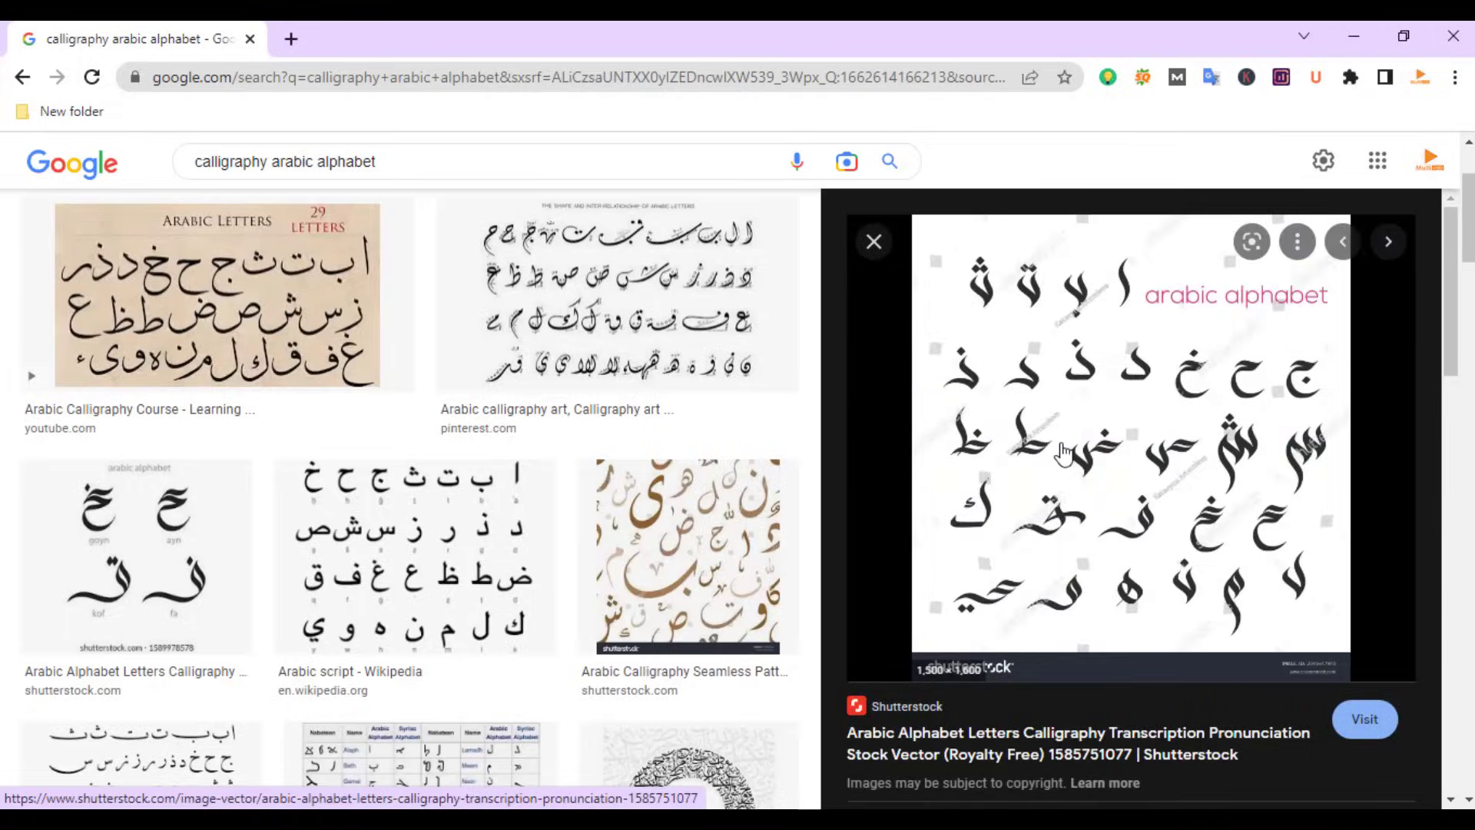